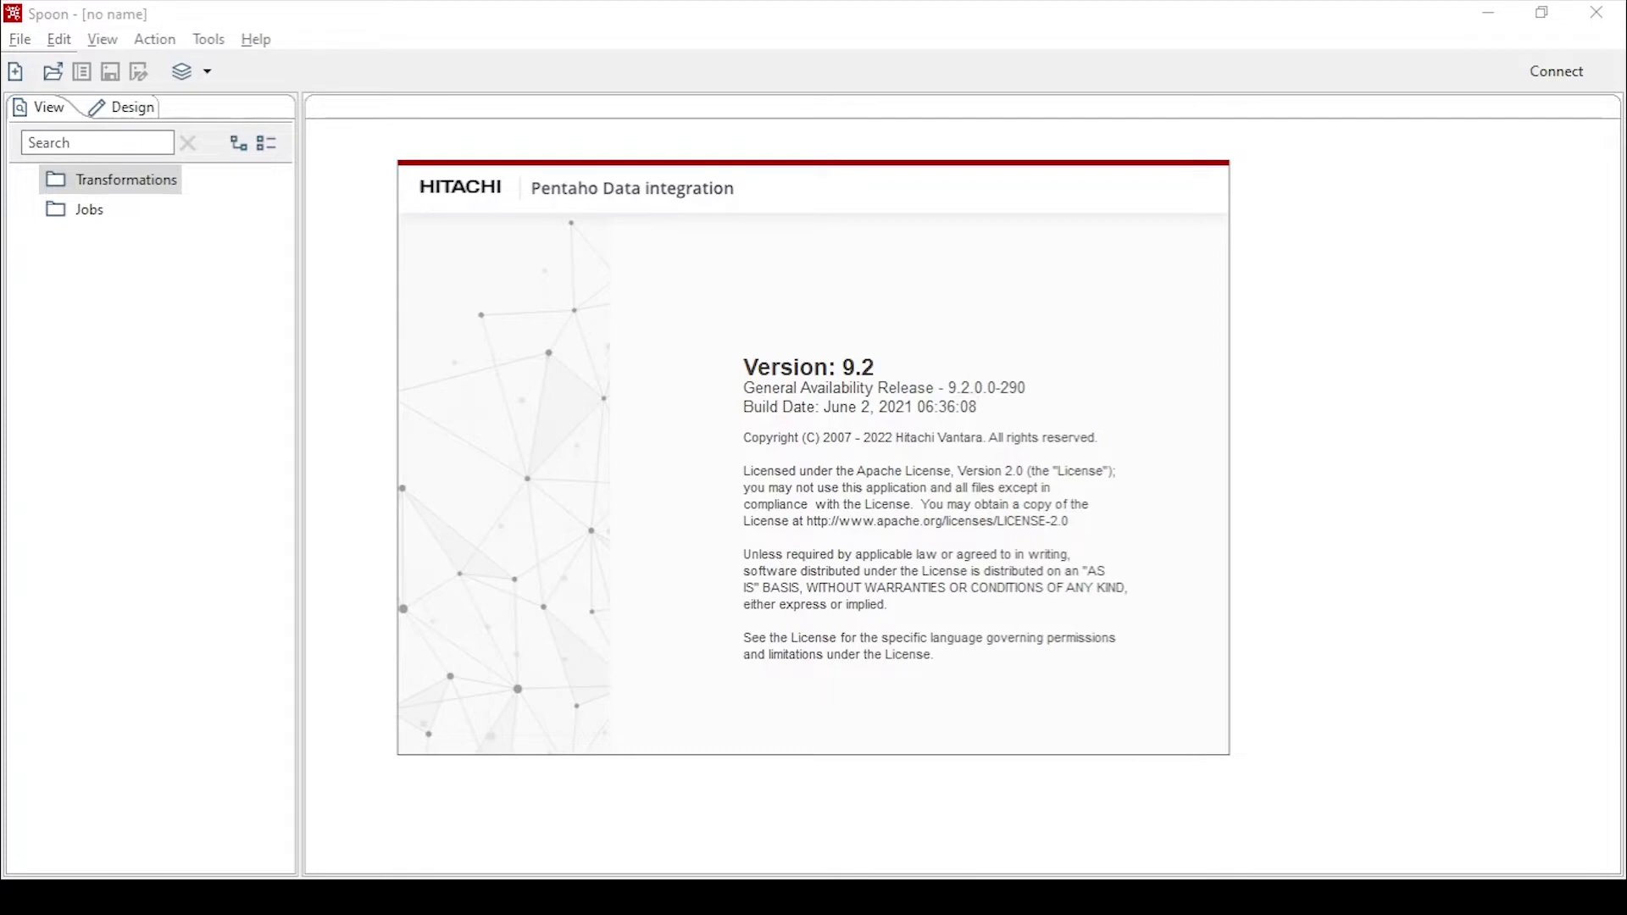
Switch to the Notepad notes and read the extraction goal and the start of the production database simulation section
key(alt+Tab)
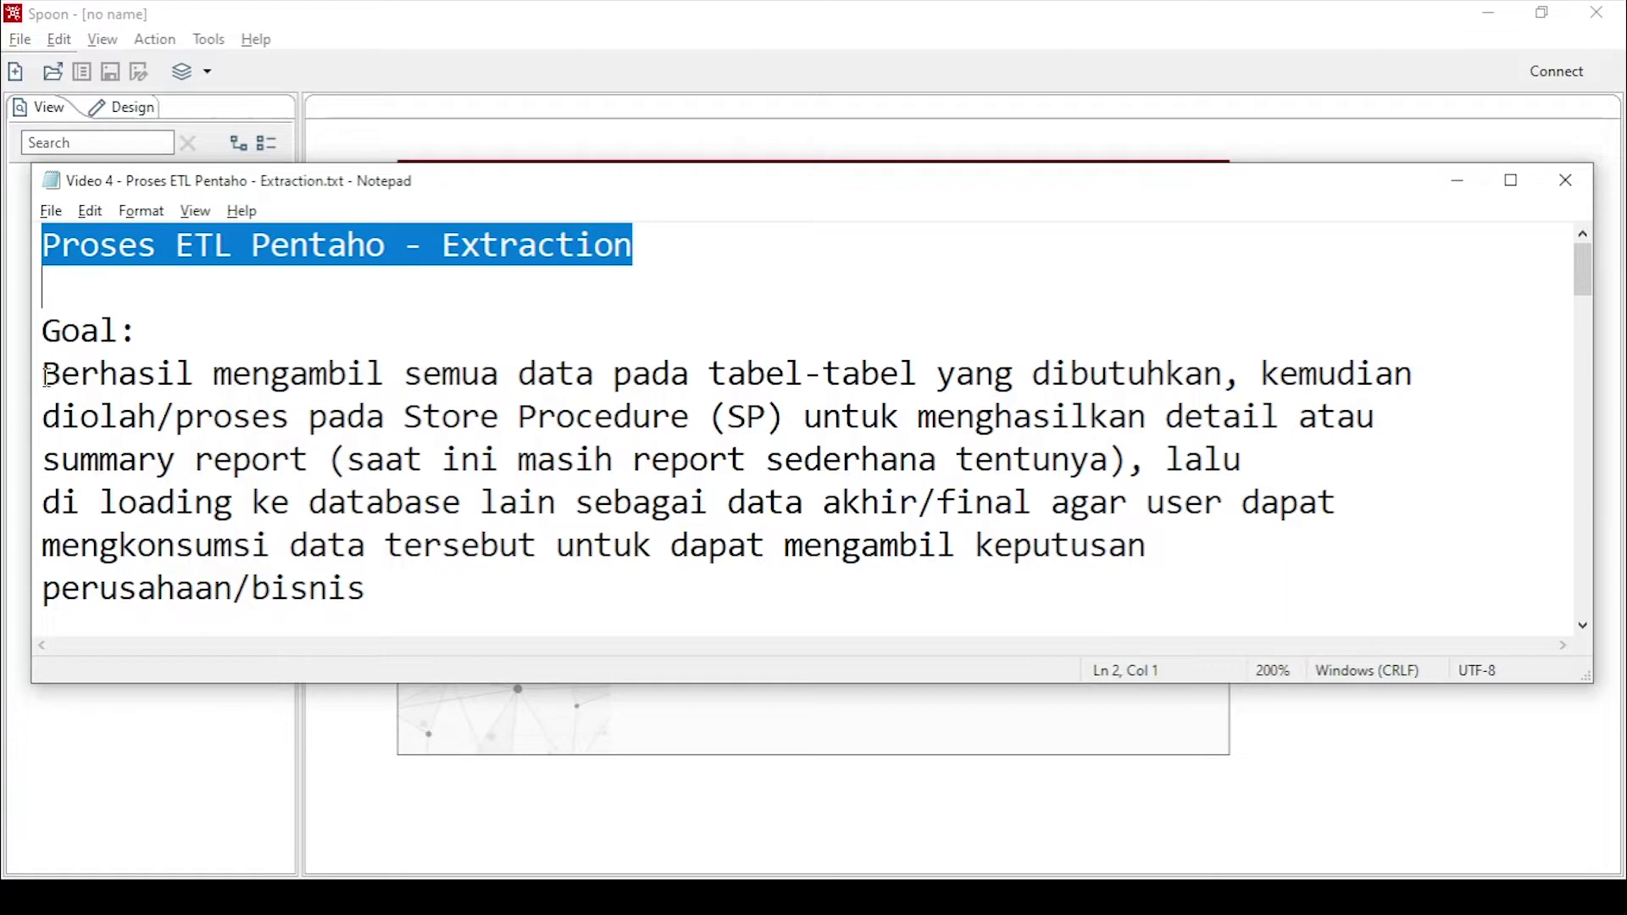
drag(44, 376, 1228, 373)
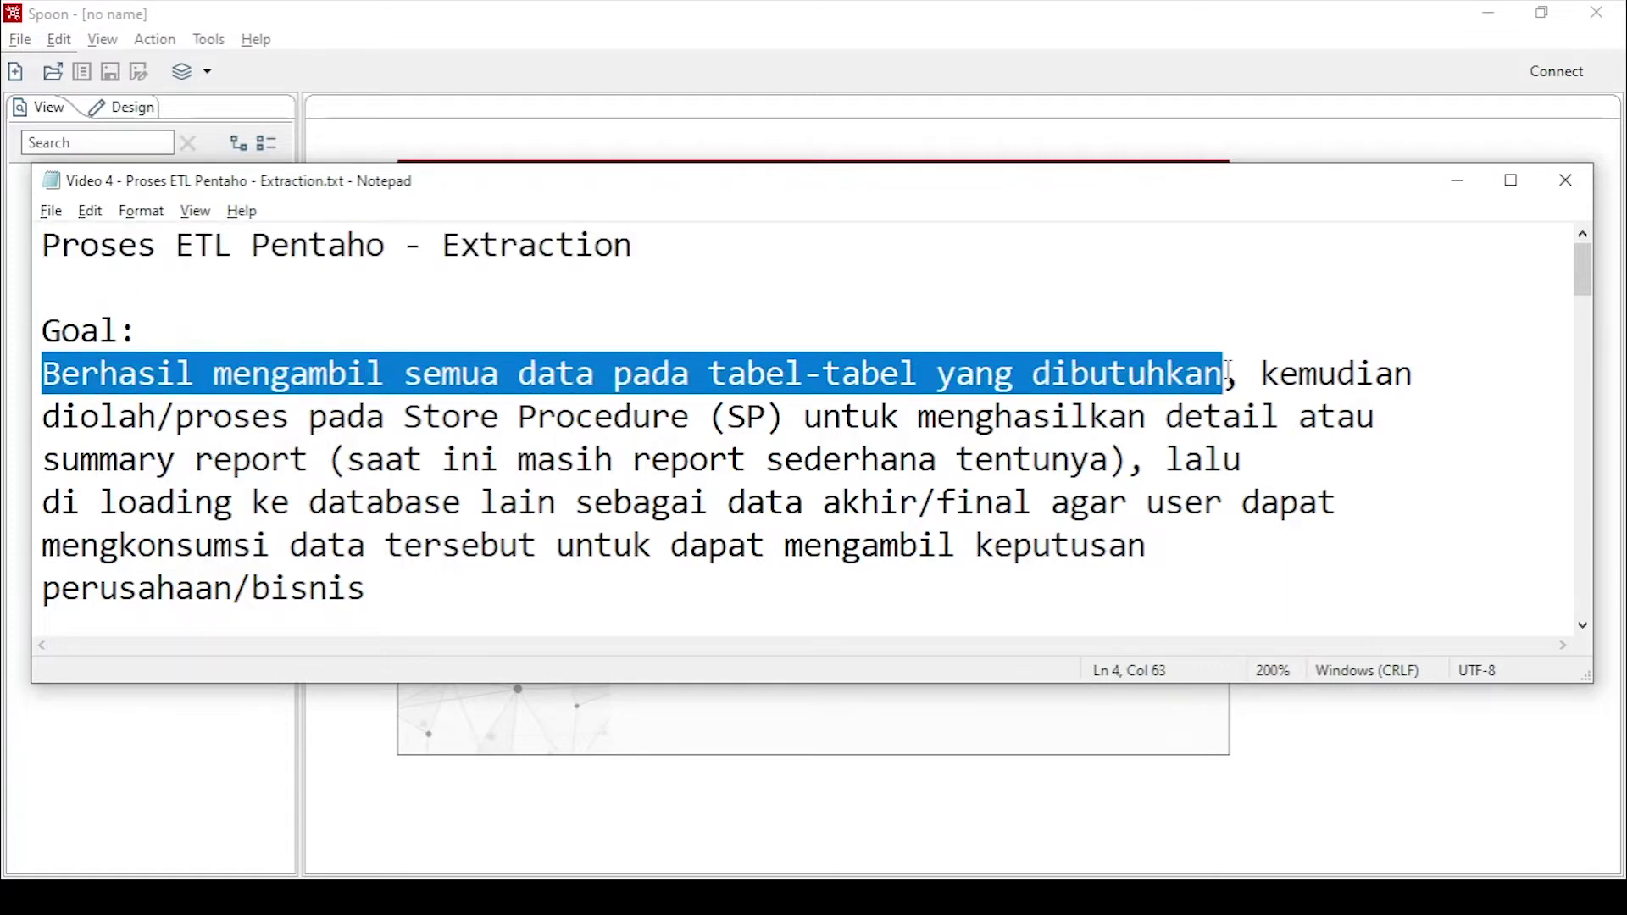
click(1228, 373)
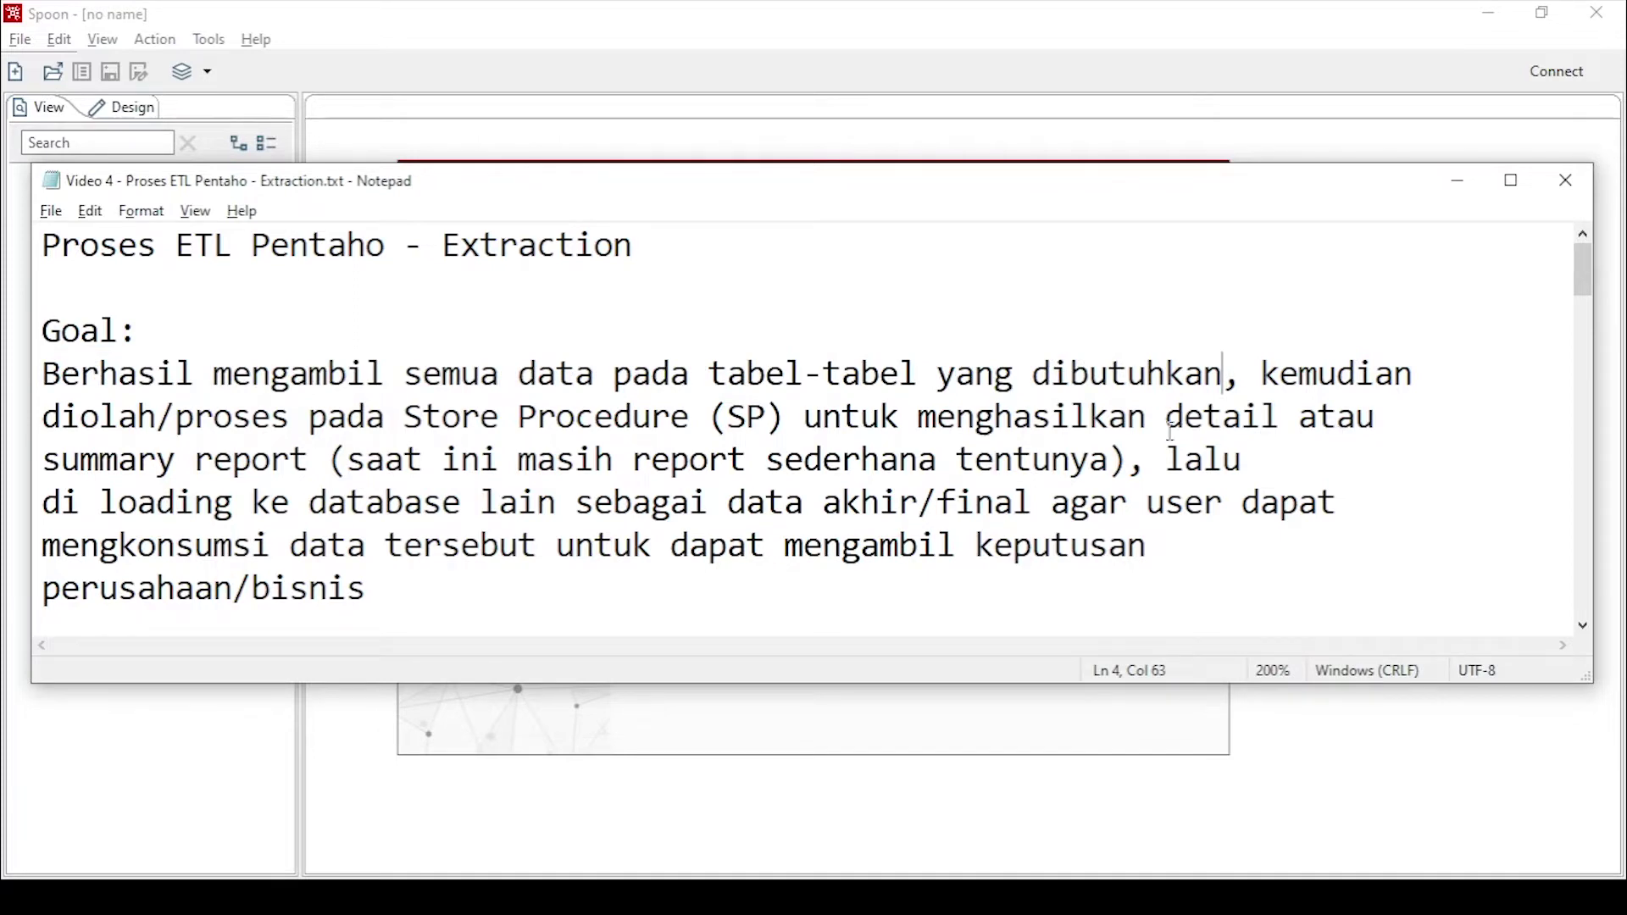
click(46, 424)
drag(46, 424, 731, 566)
click(365, 462)
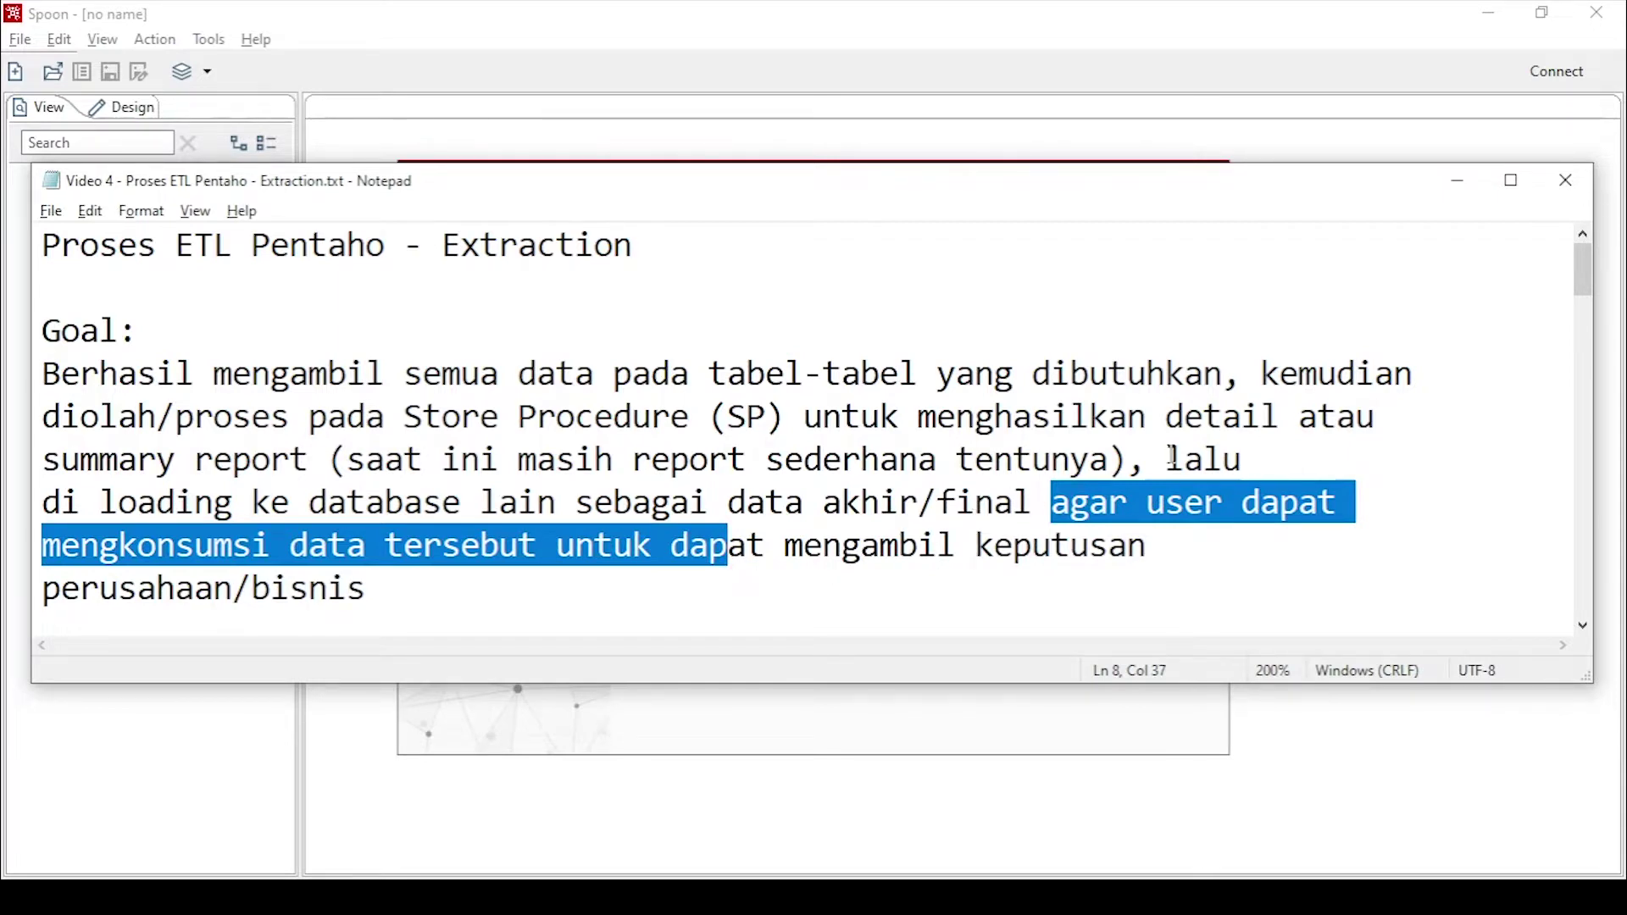
click(1582, 627)
click(1582, 627)
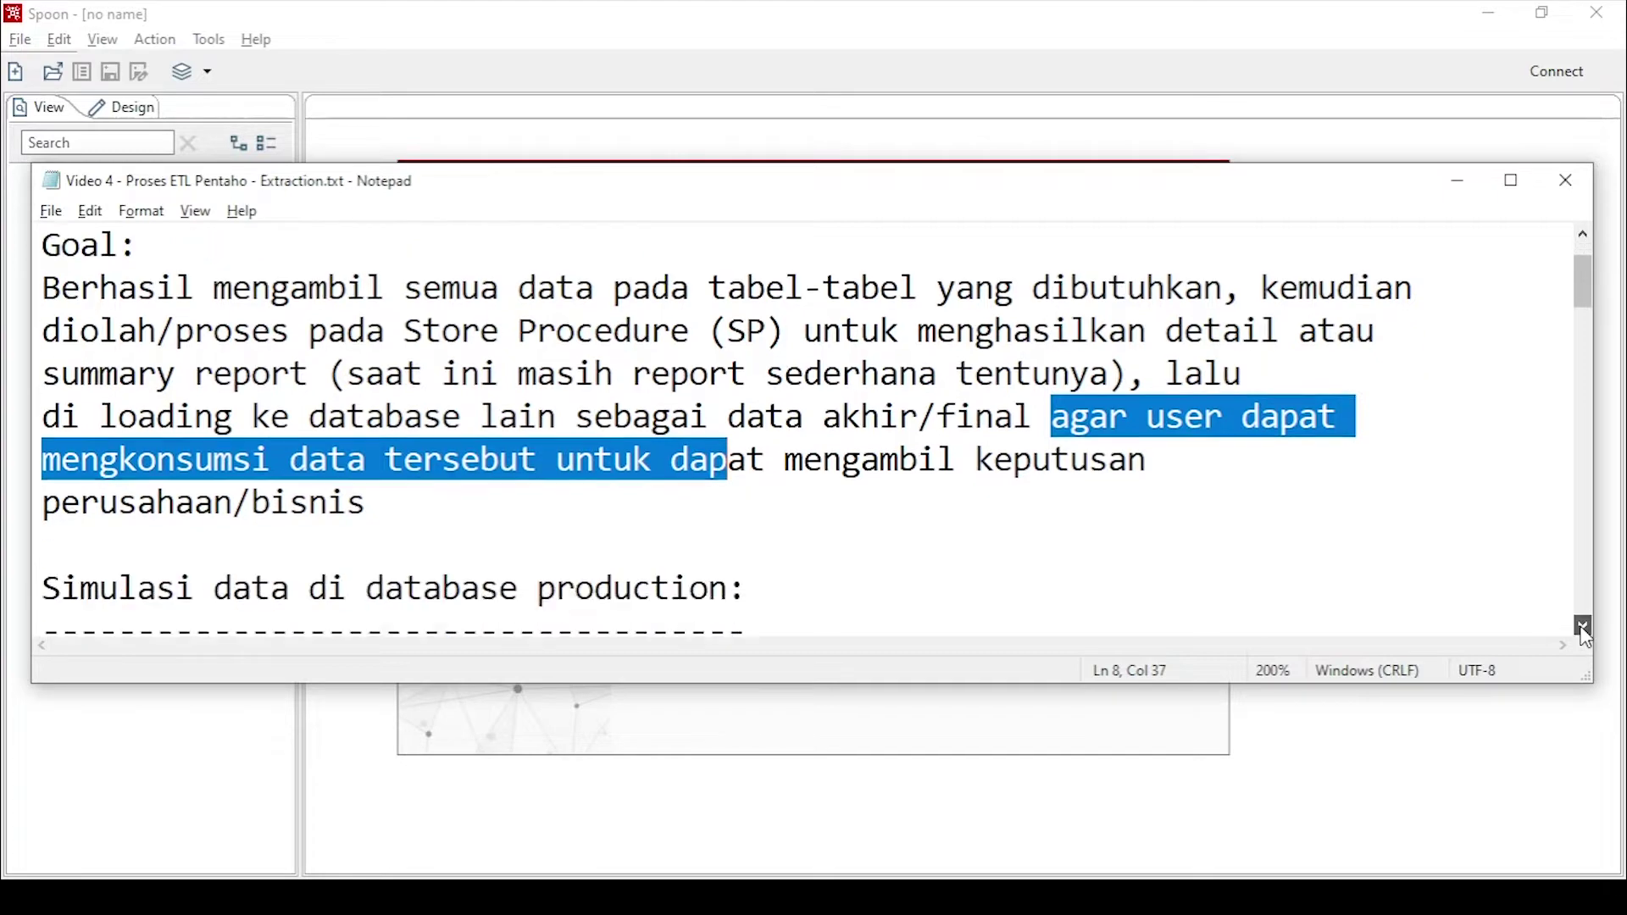
click(1582, 627)
click(1581, 627)
click(1577, 626)
click(1577, 626)
click(1577, 626)
double_click(1573, 622)
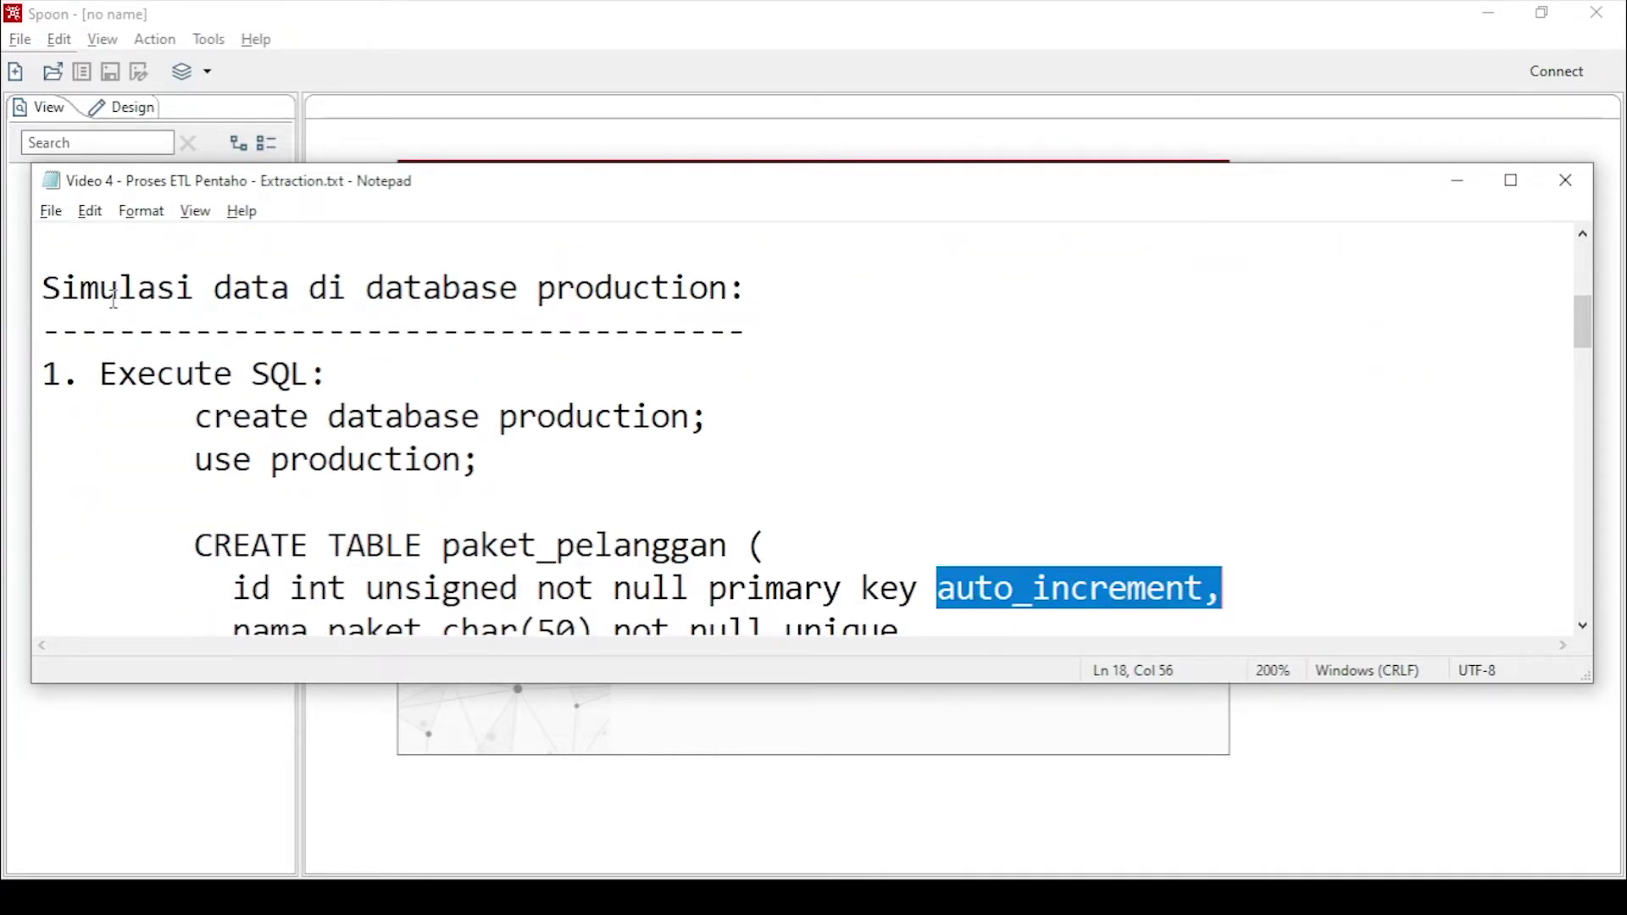
drag(47, 292, 737, 295)
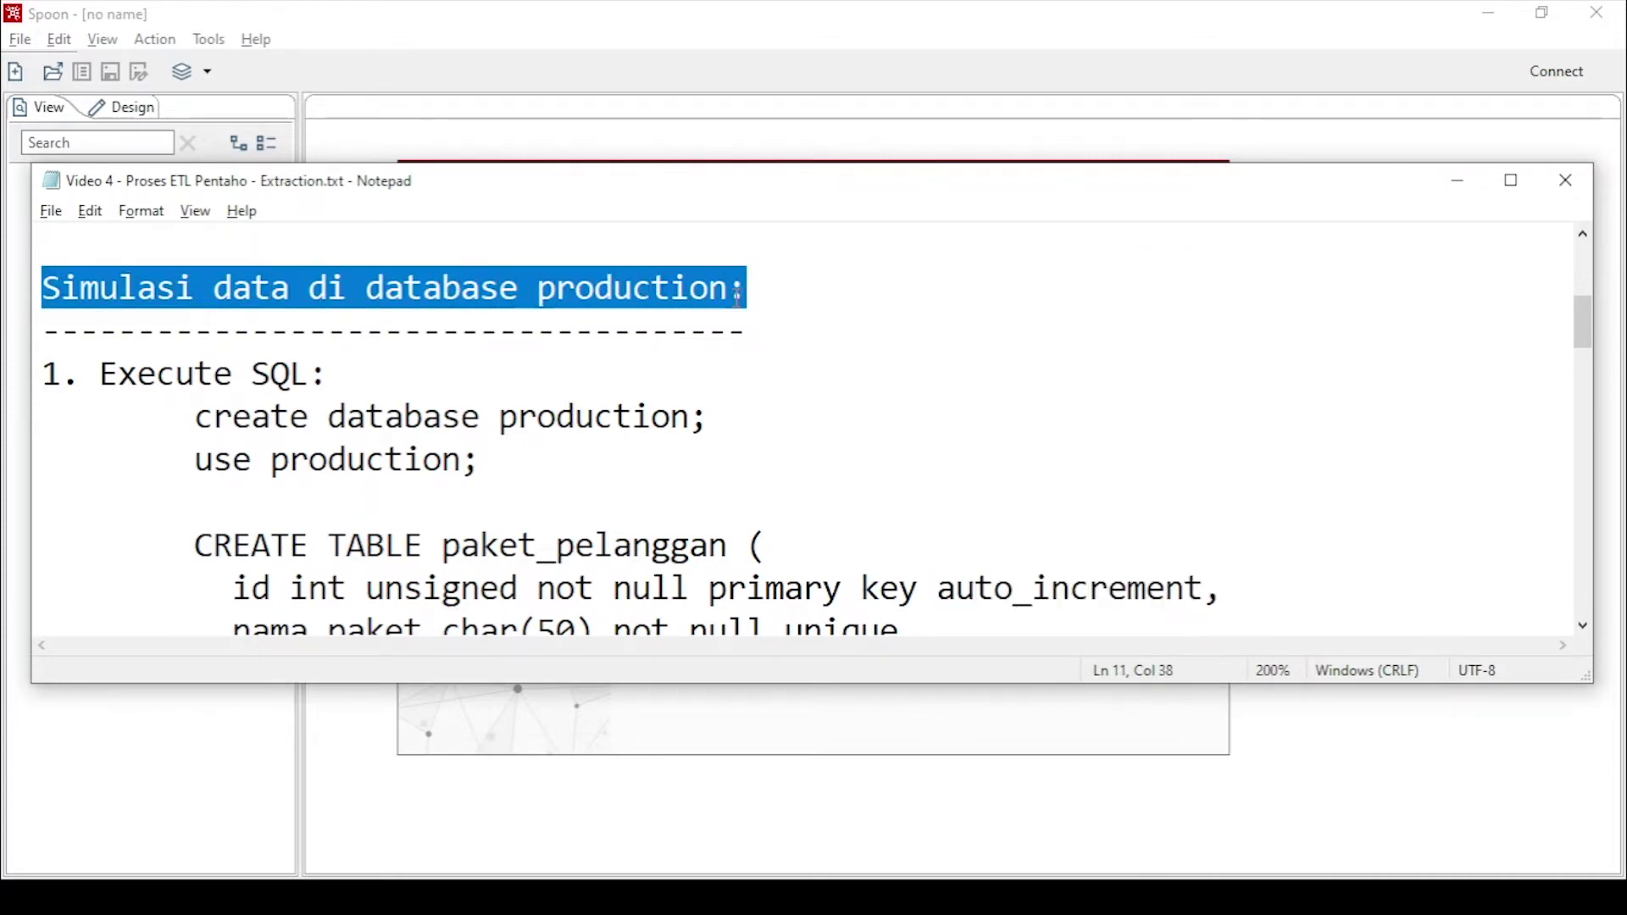
click(122, 389)
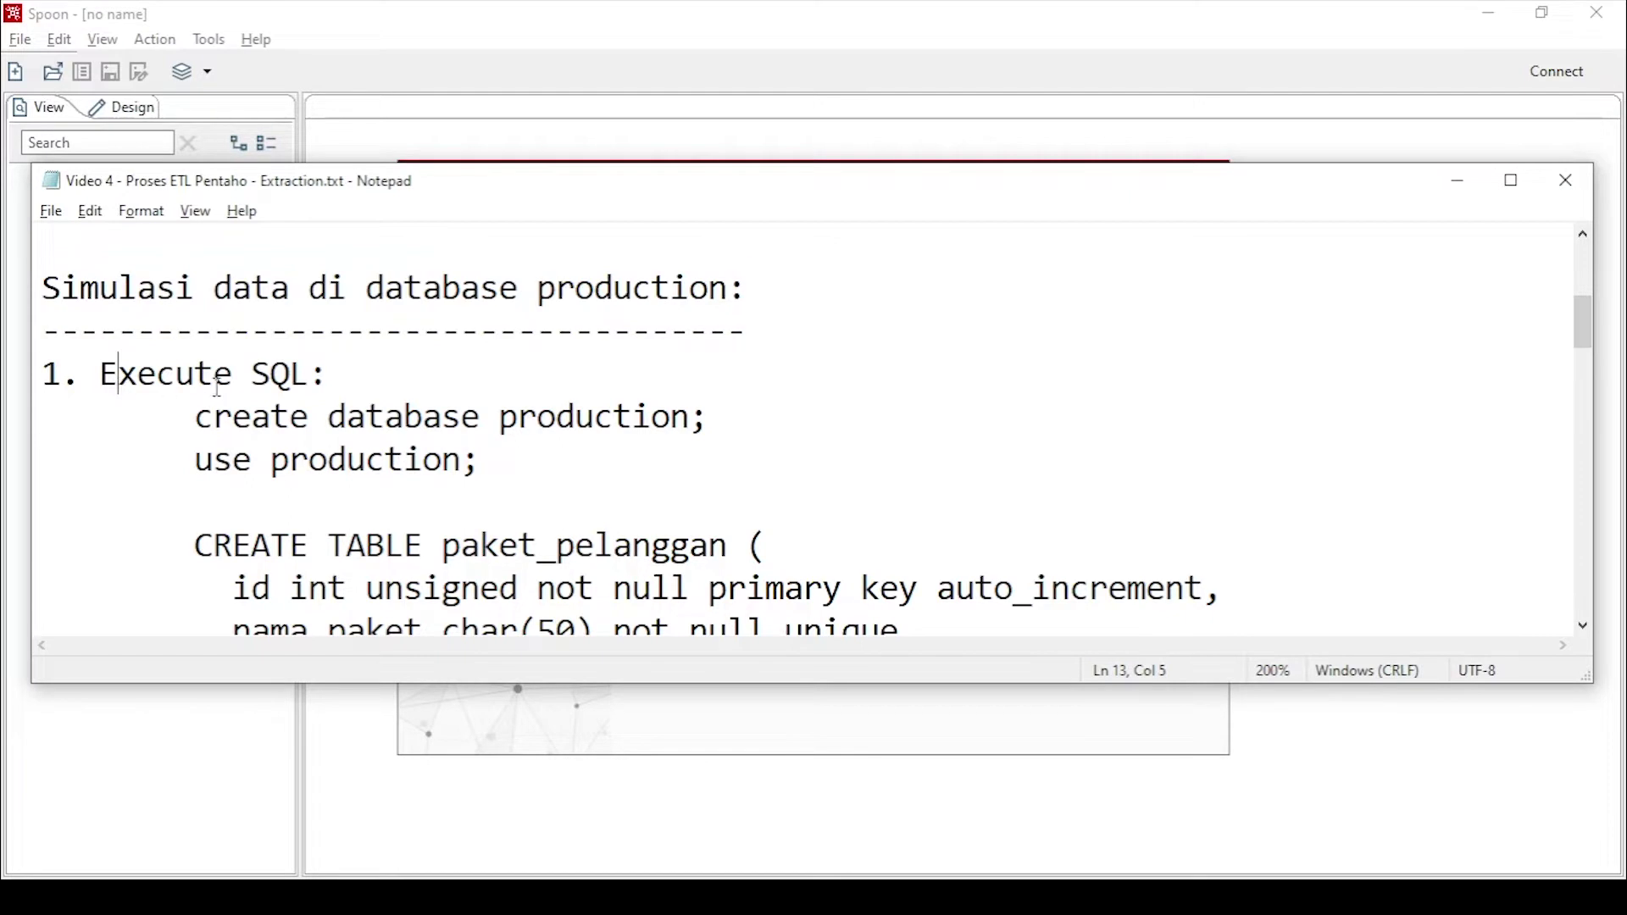
Copy the SQL block from "create database production;" through the final insert into pelanggan in the notes
scroll(216, 388, down, 1)
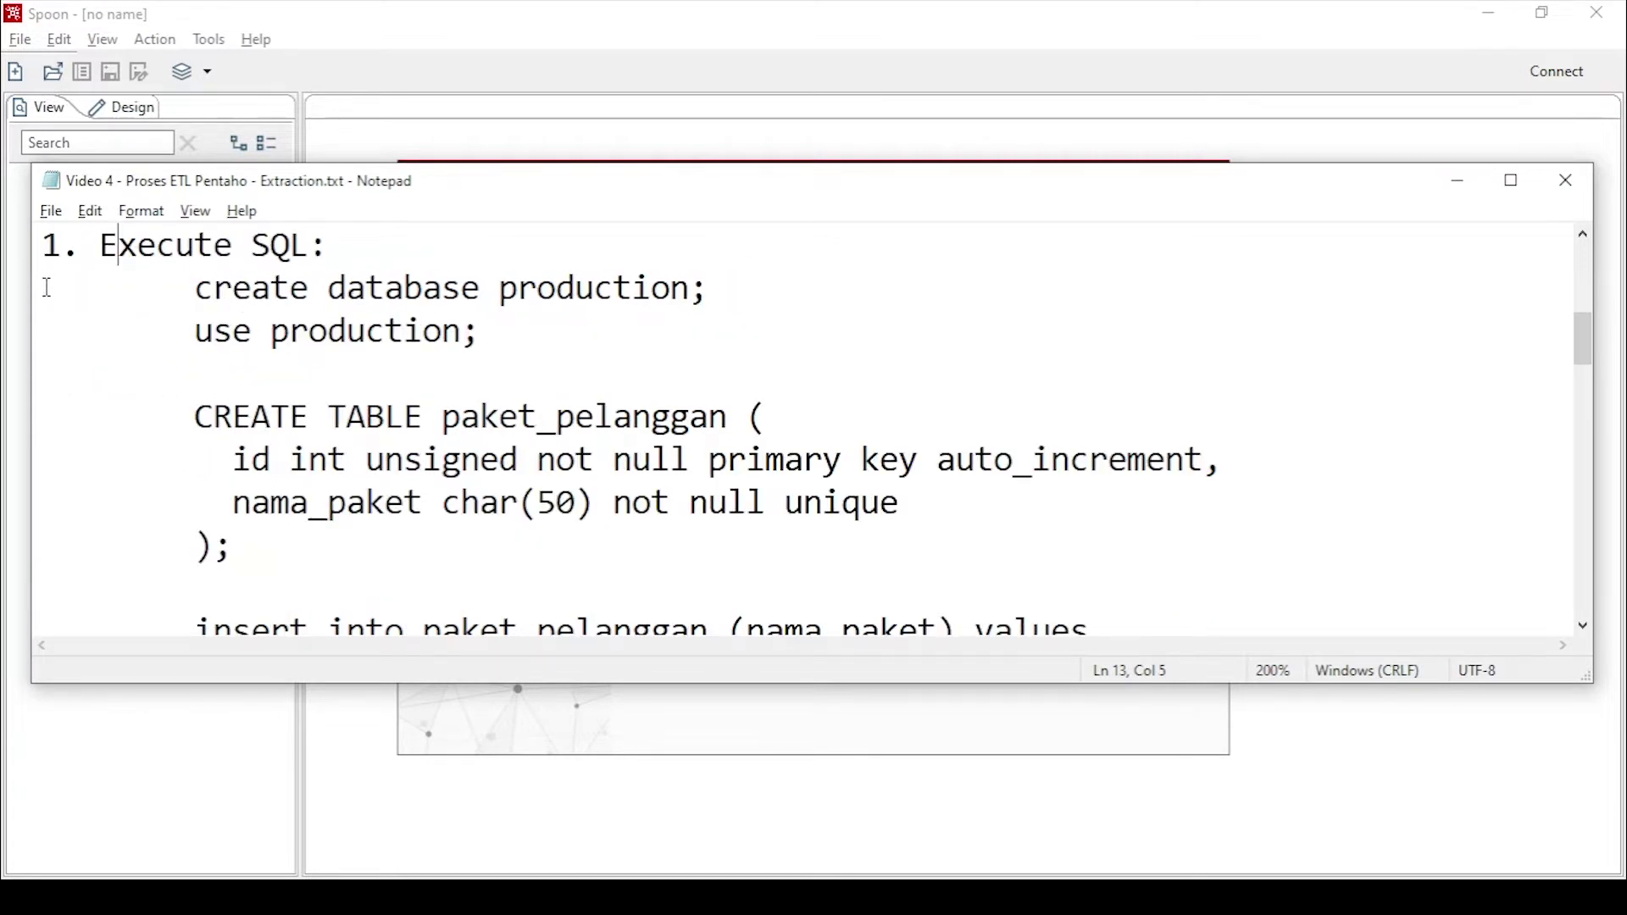
drag(44, 287, 77, 472)
scroll(272, 410, down, 4)
scroll(273, 412, down, 6)
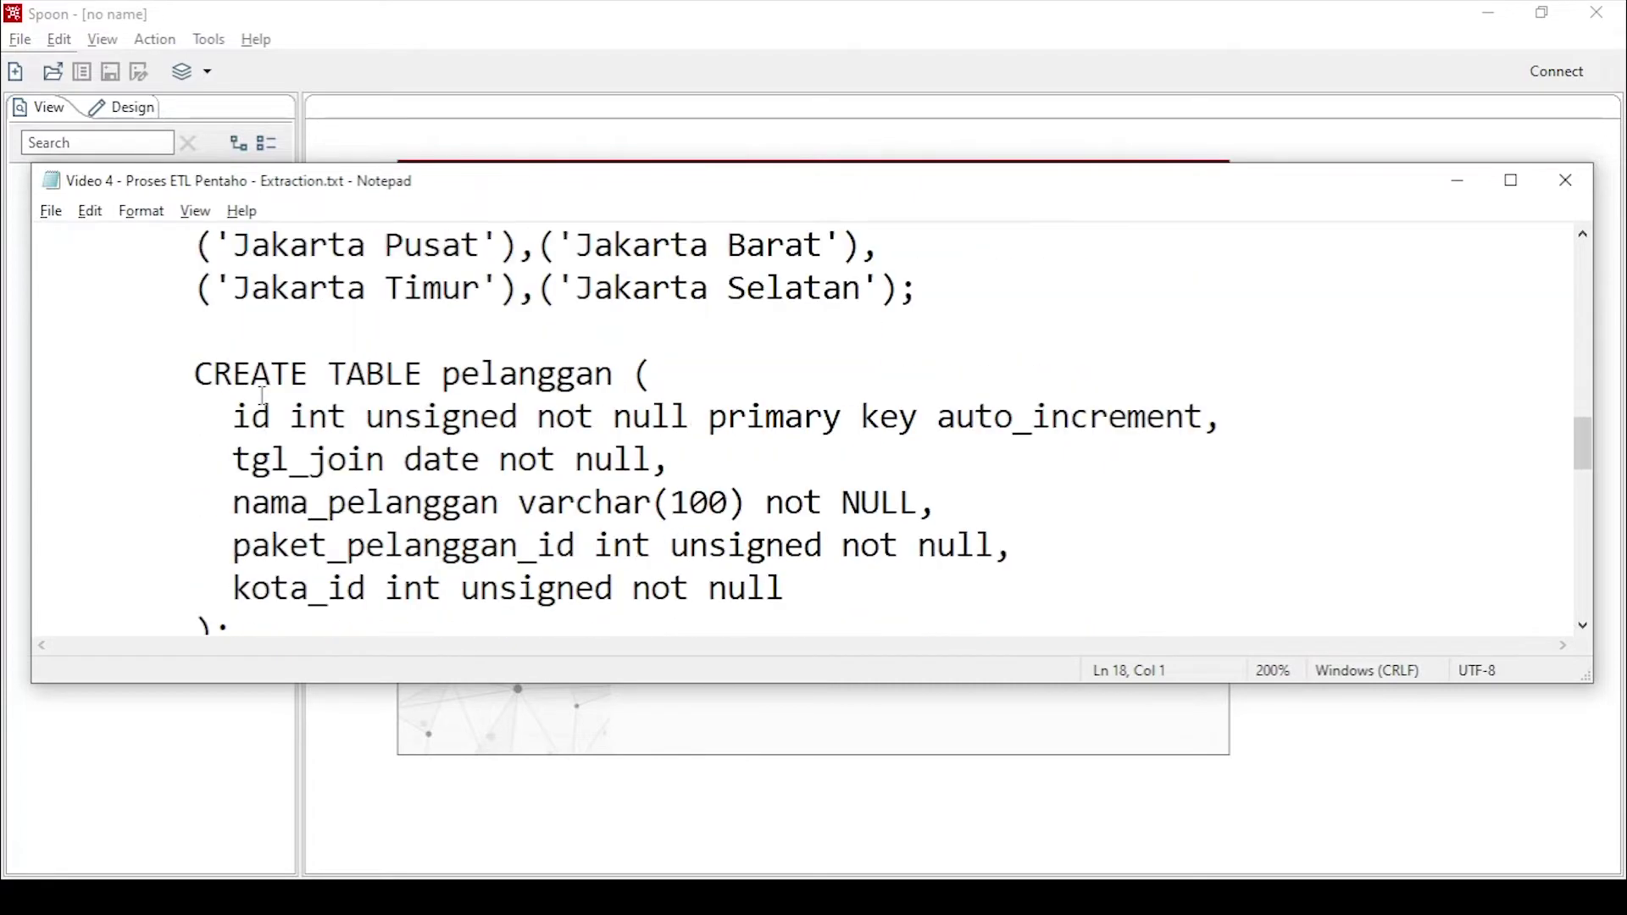
shift+click(881, 428)
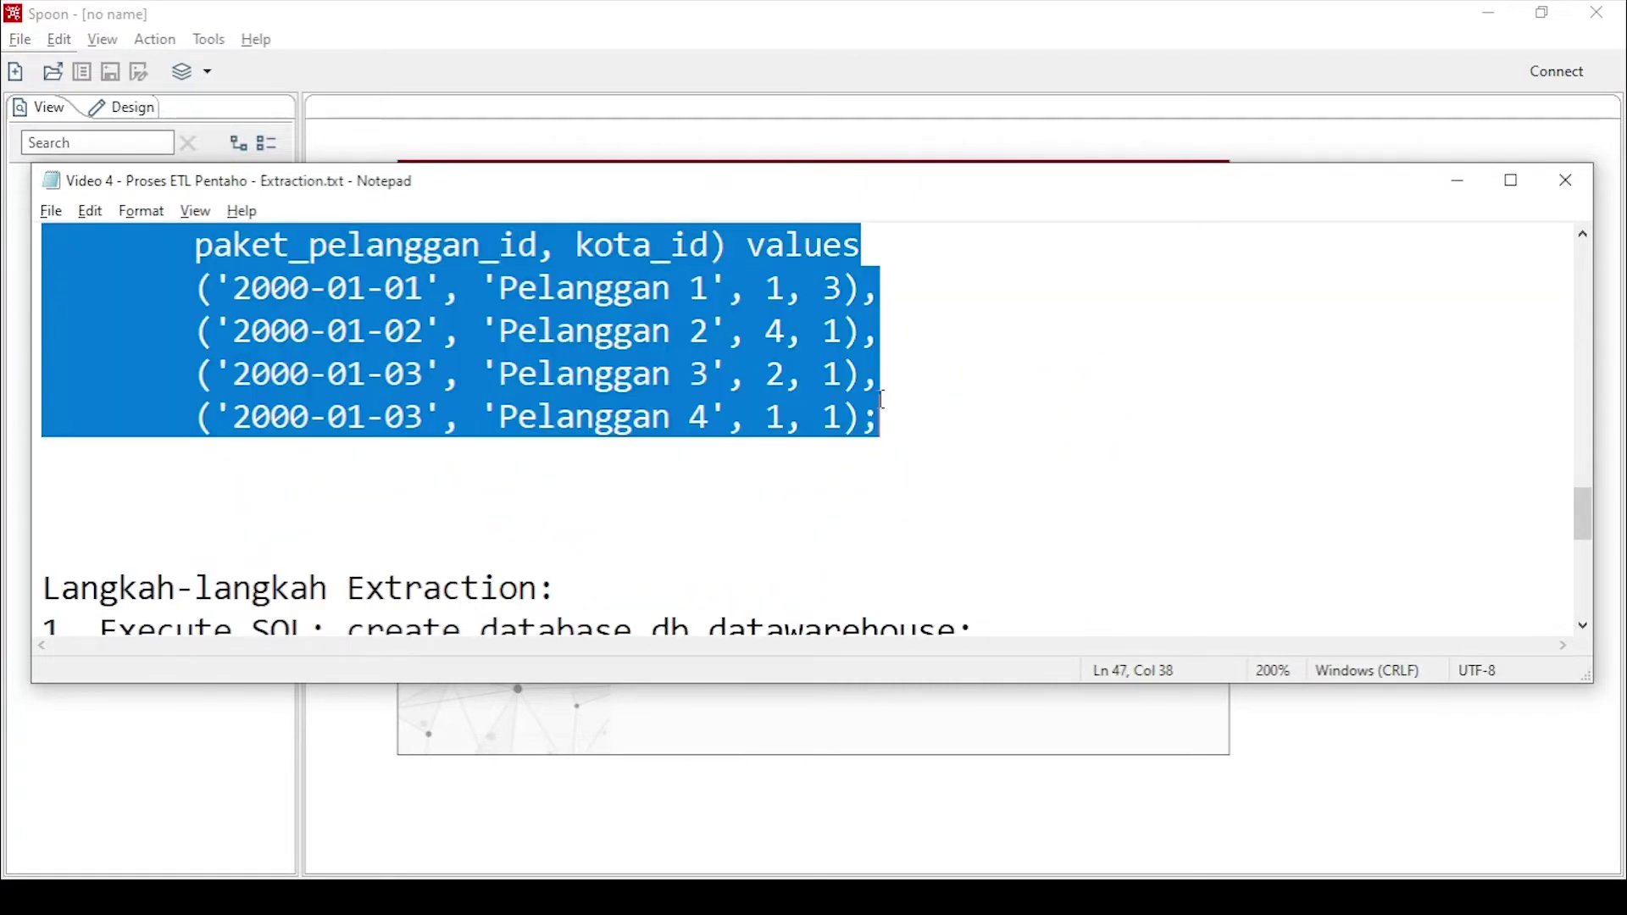
right_click(579, 333)
click(682, 417)
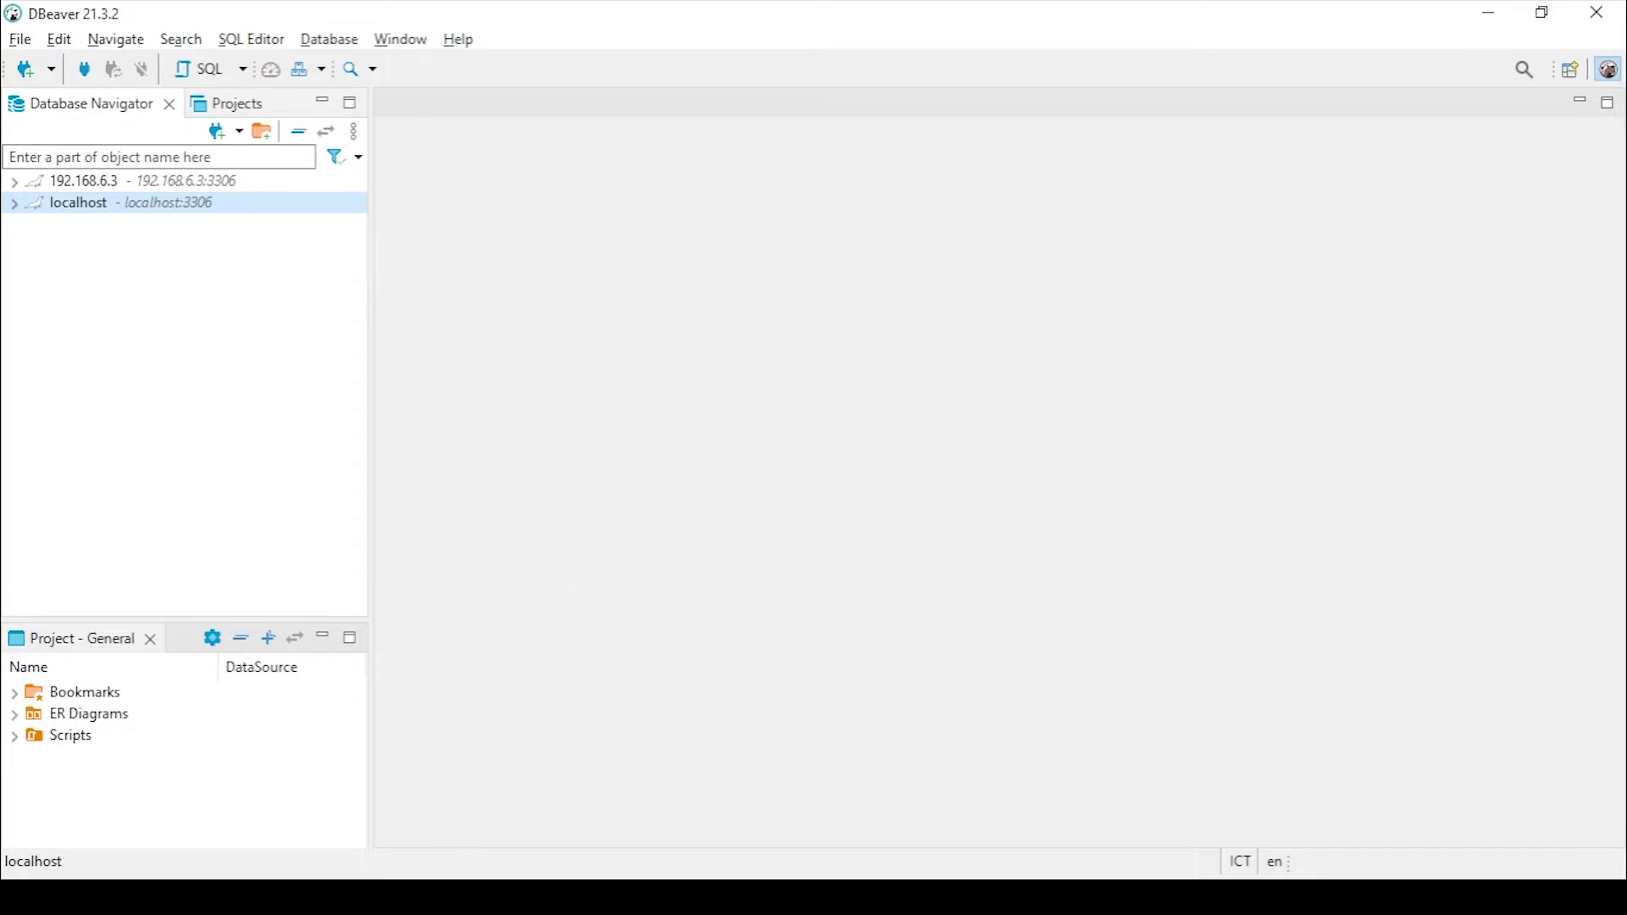
Switch to the XAMPP Control Panel, start the MySQL module and return to DBeaver
click(508, 898)
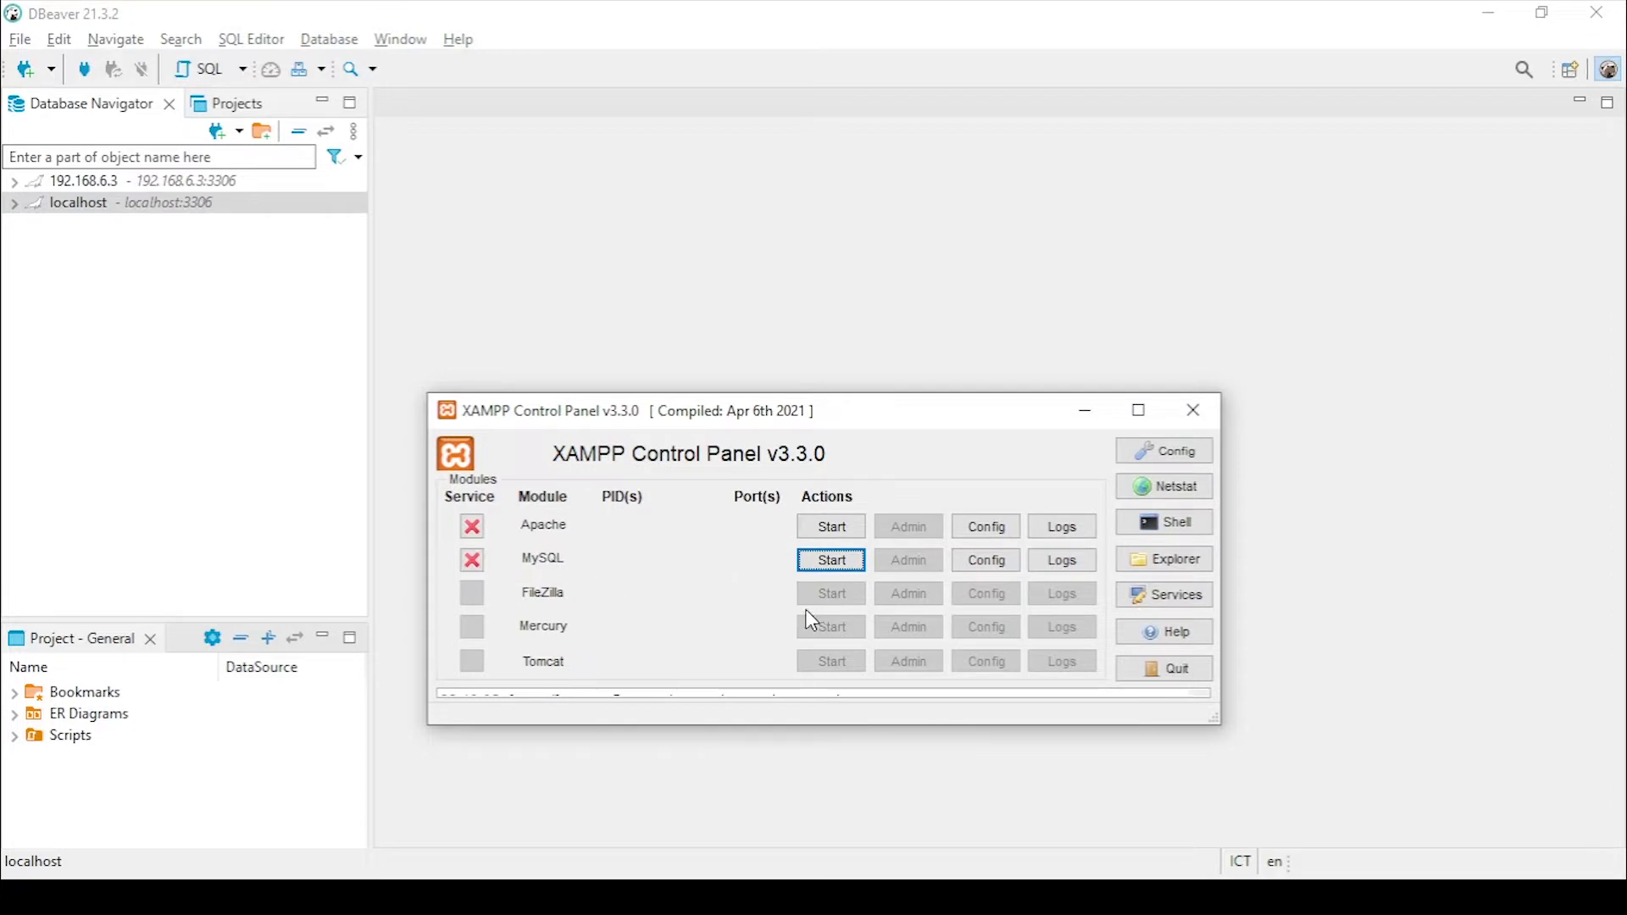
click(846, 562)
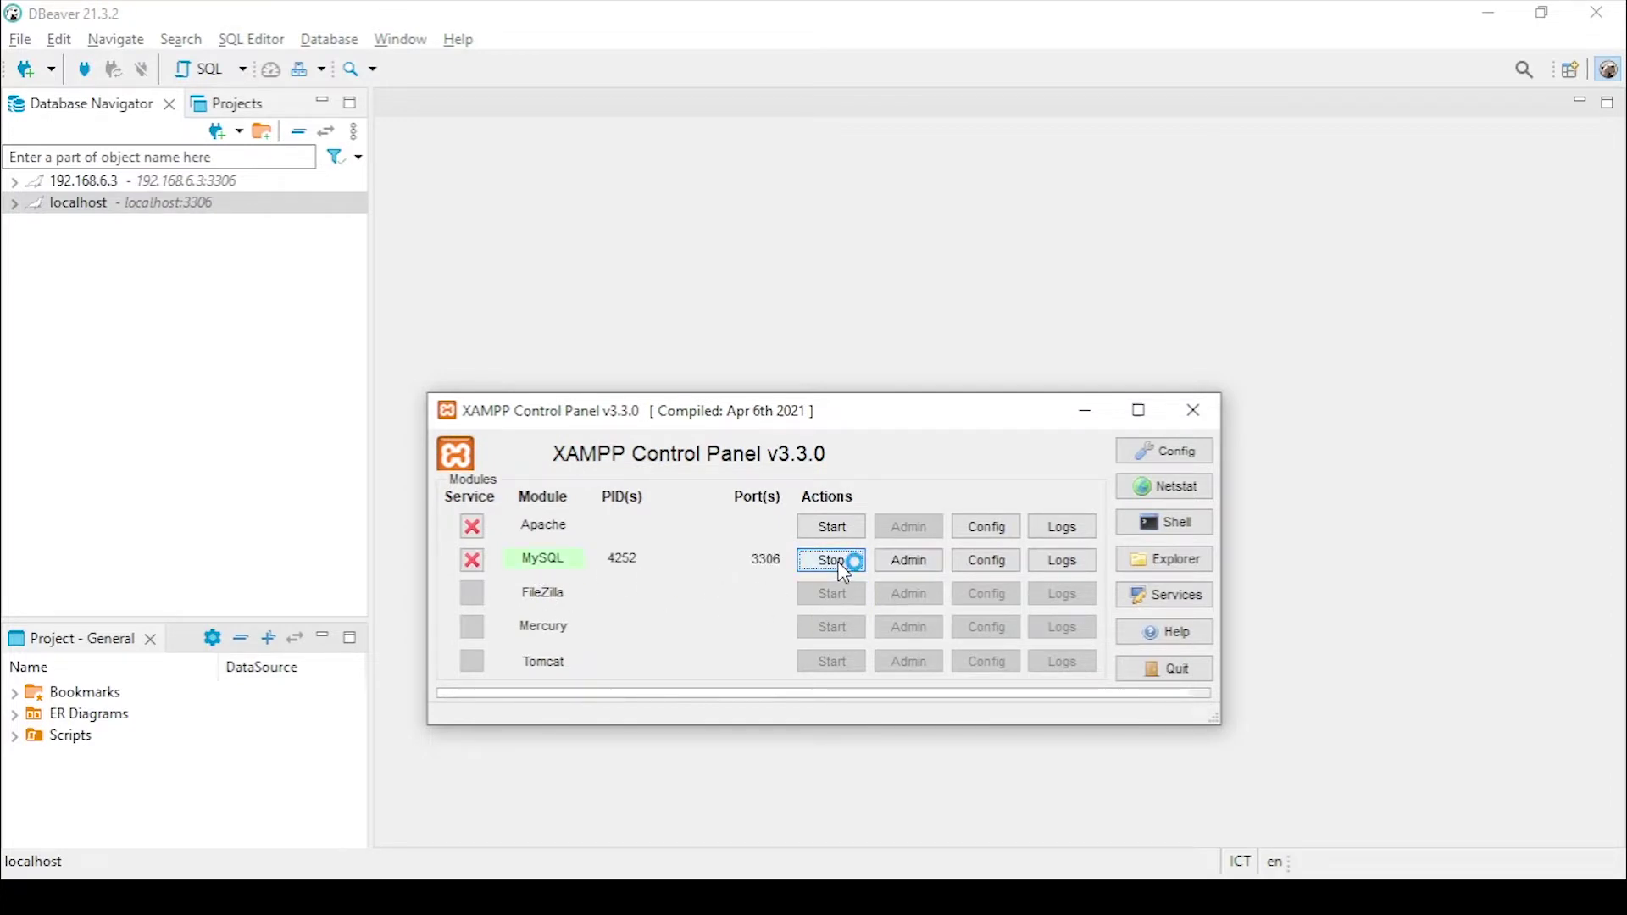
click(292, 25)
Create a new SQL script on the localhost connection and paste the copied SQL into it
click(244, 69)
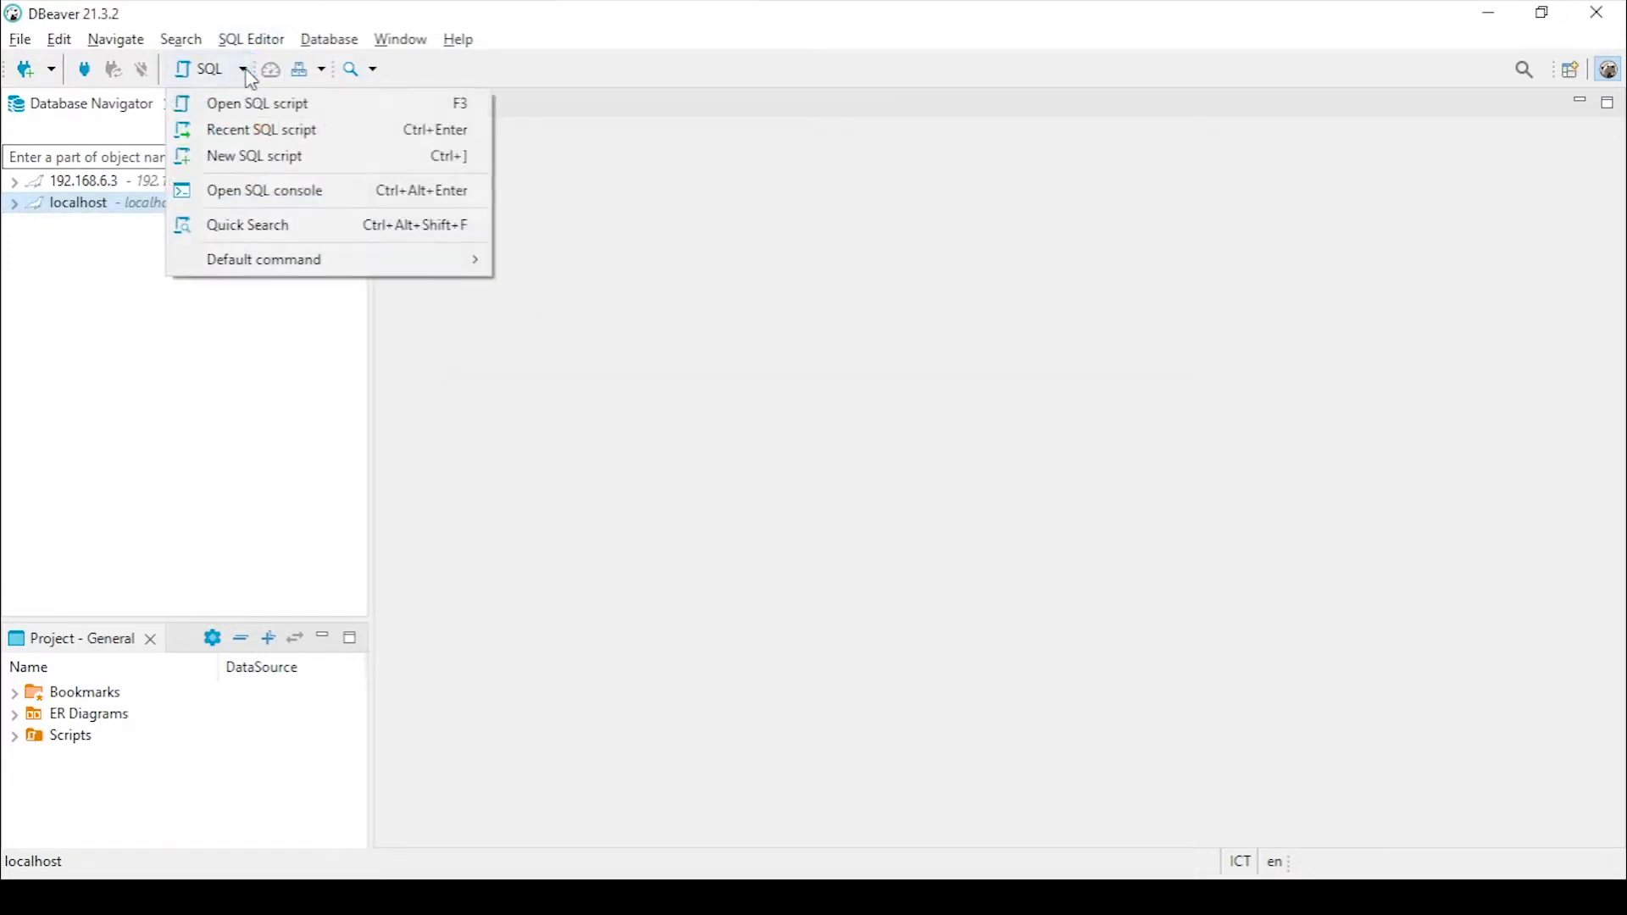
click(326, 159)
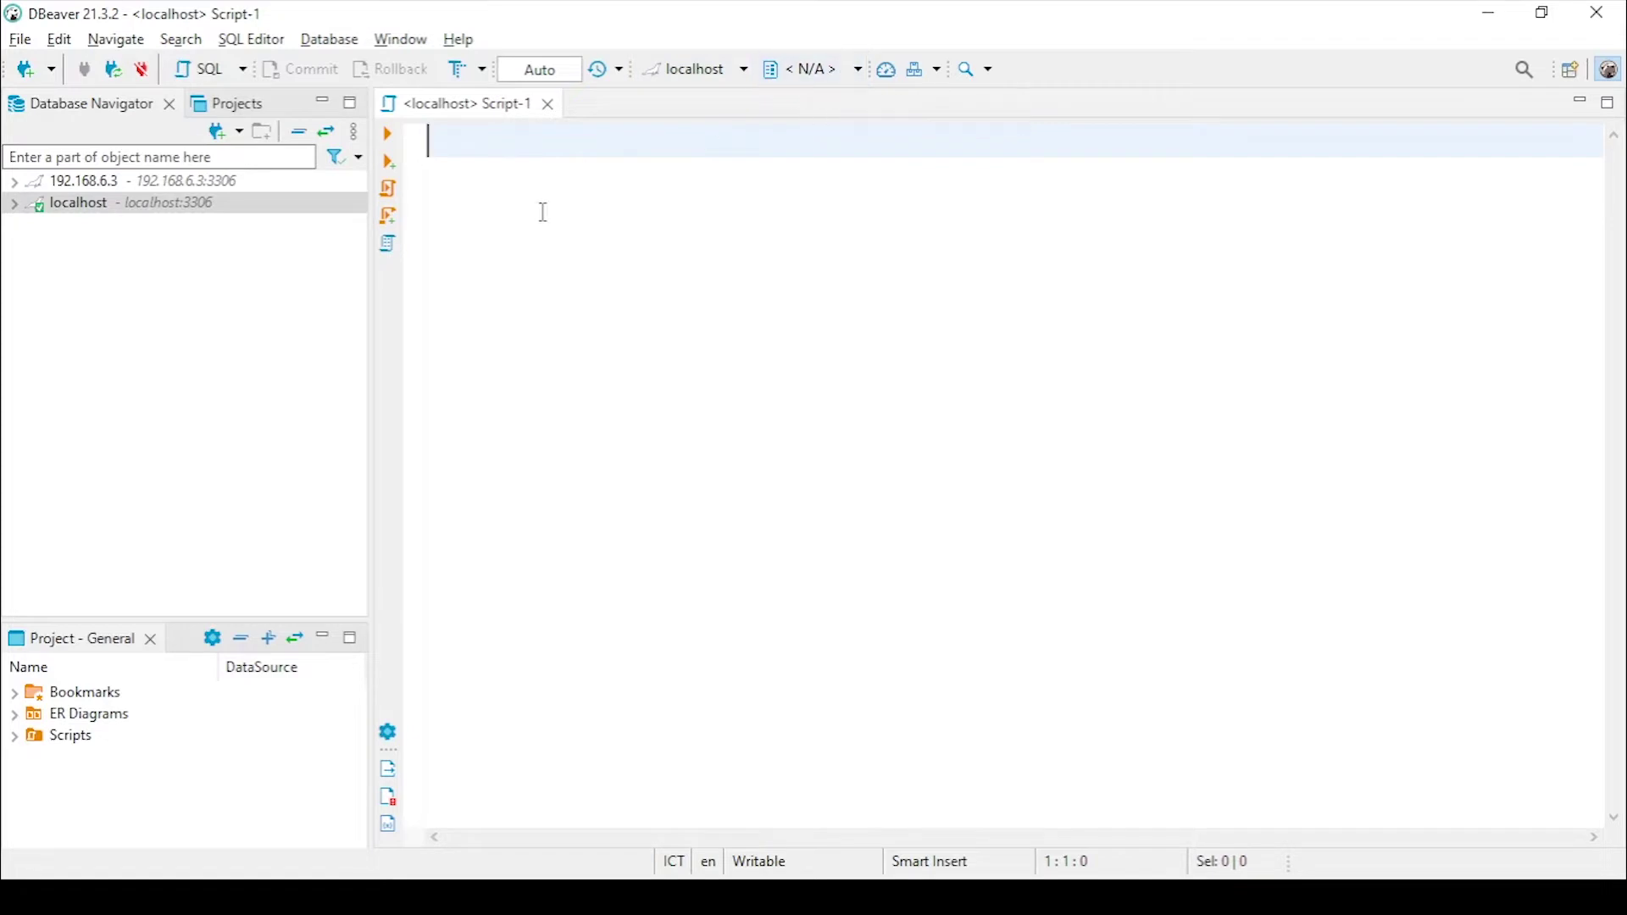
right_click(526, 165)
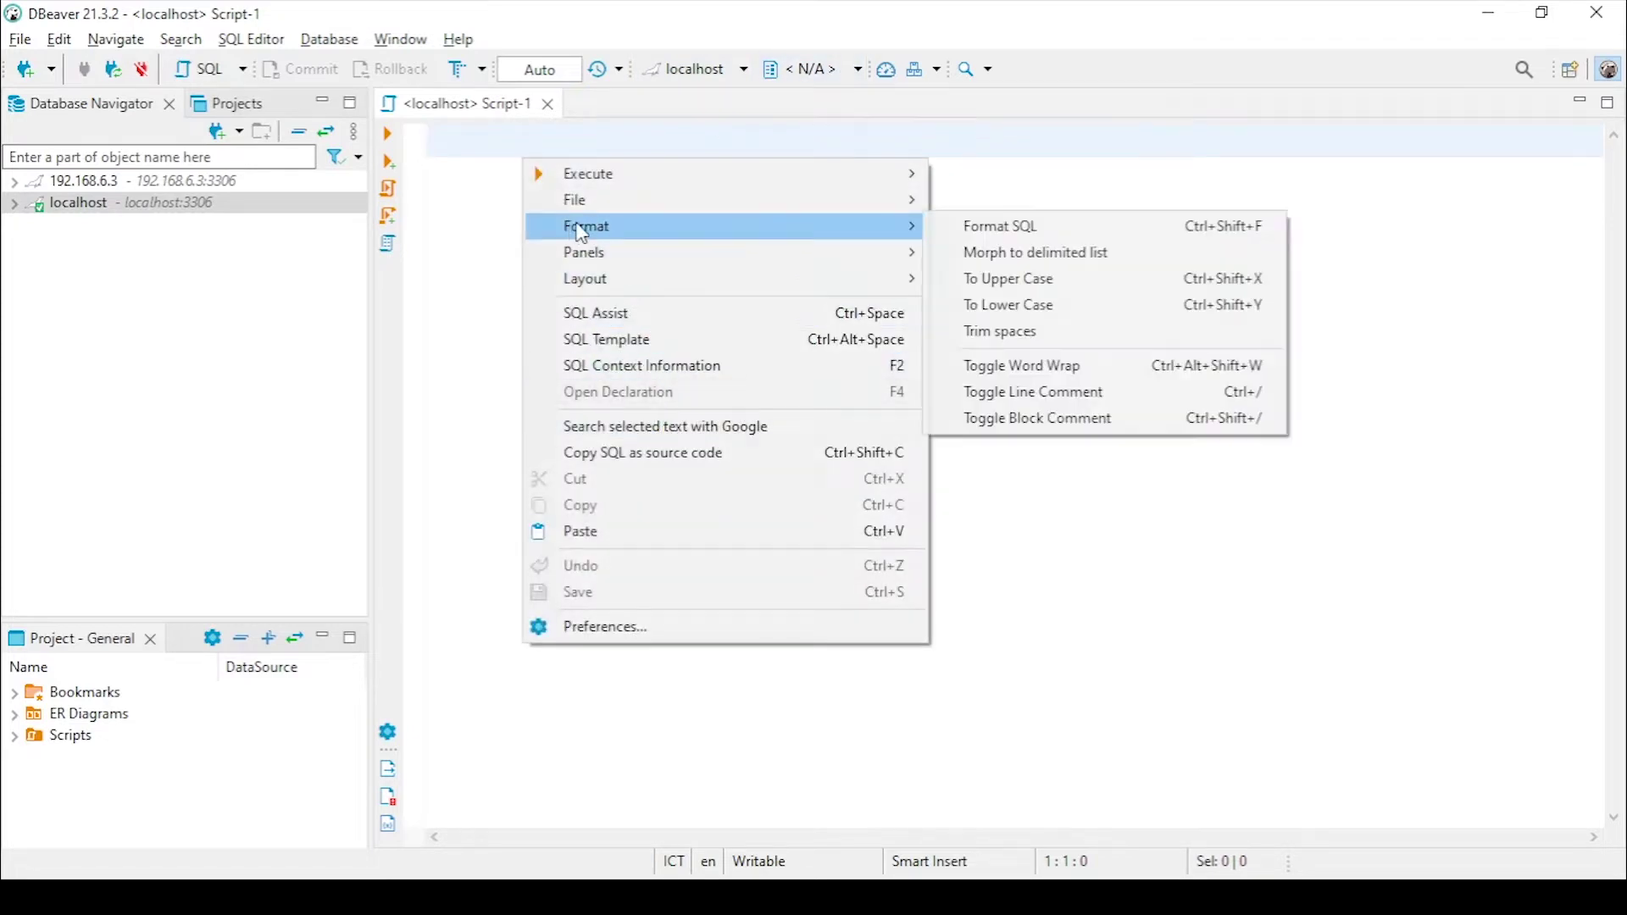
click(628, 531)
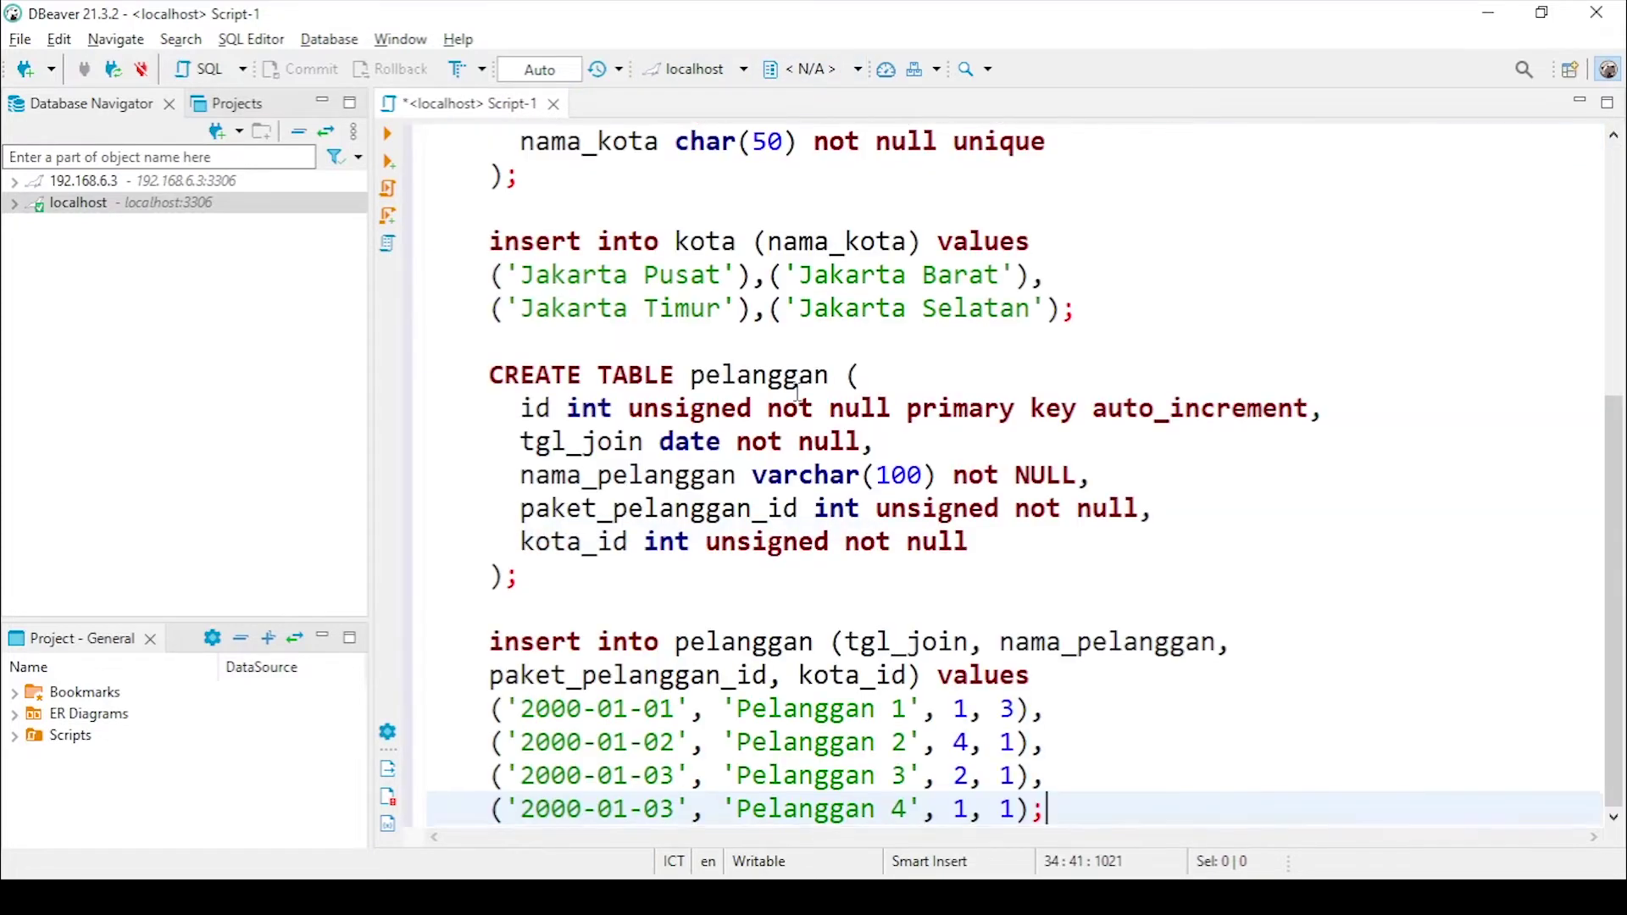
Run the "create database production;" statement at the start of the script
key(ctrl+Home)
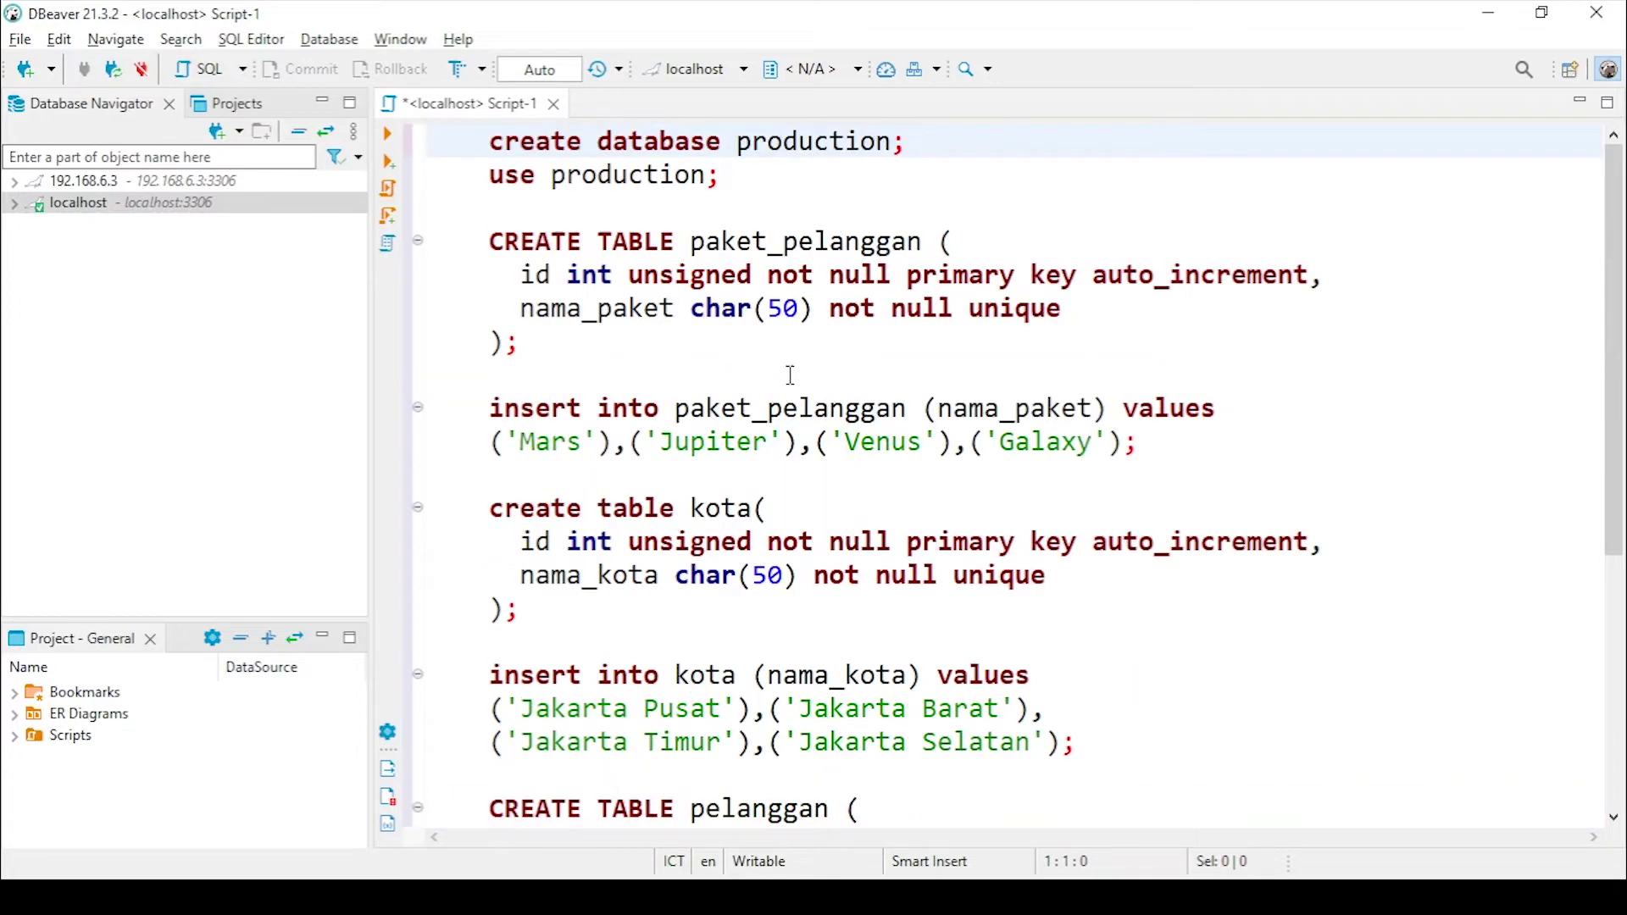
key(Right)
key(shift+End)
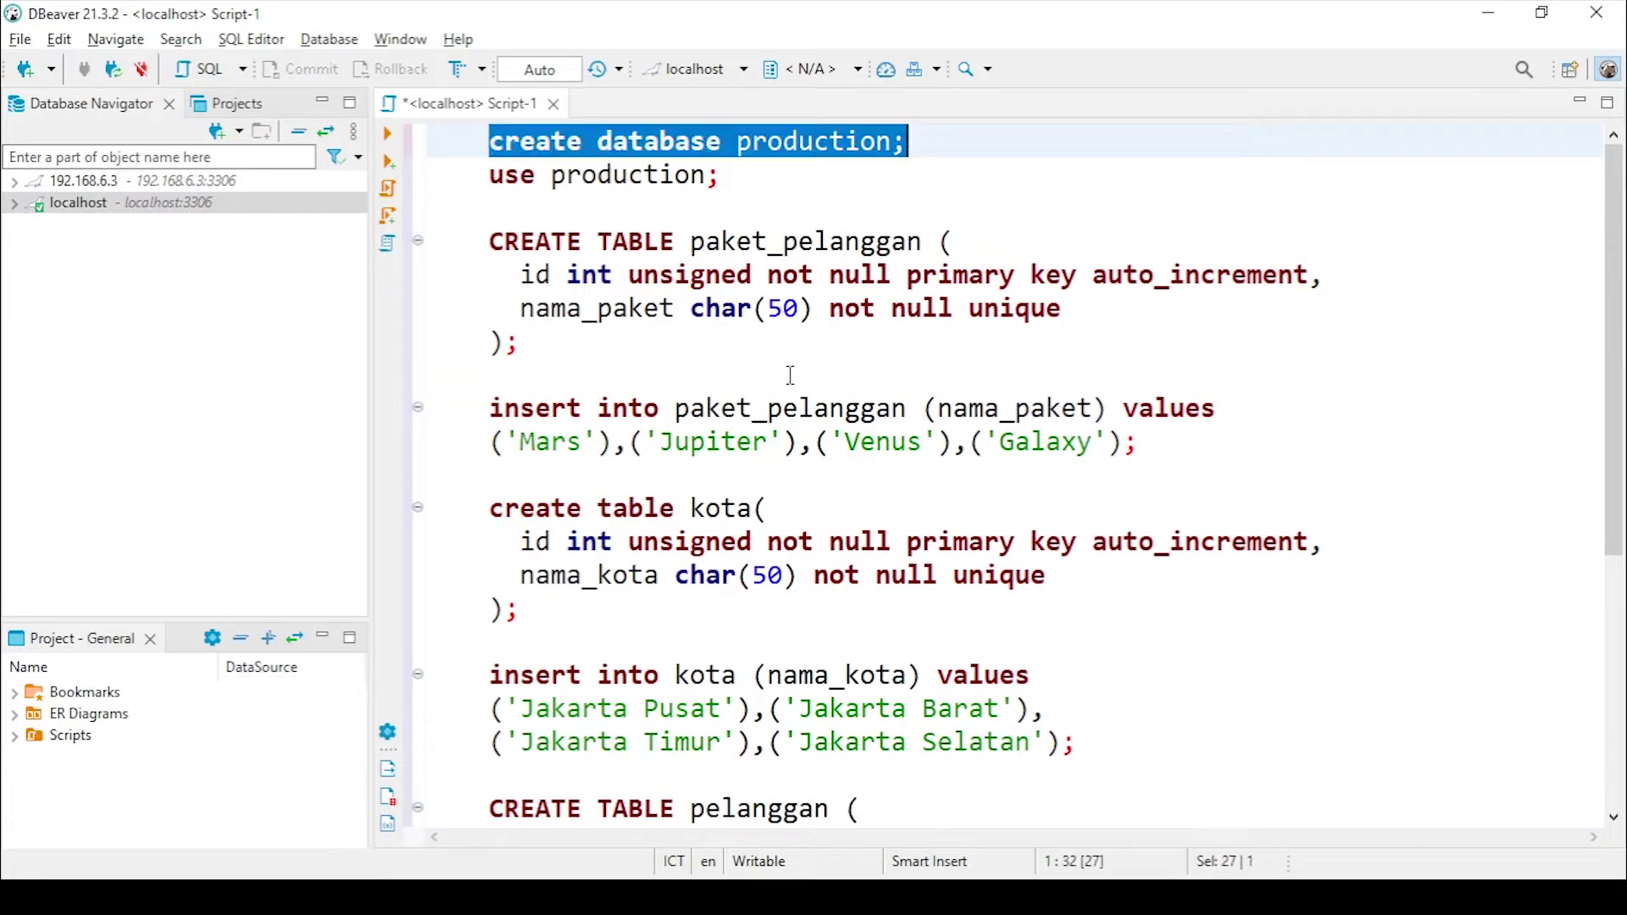
key(End)
key(Left)
key(Left)
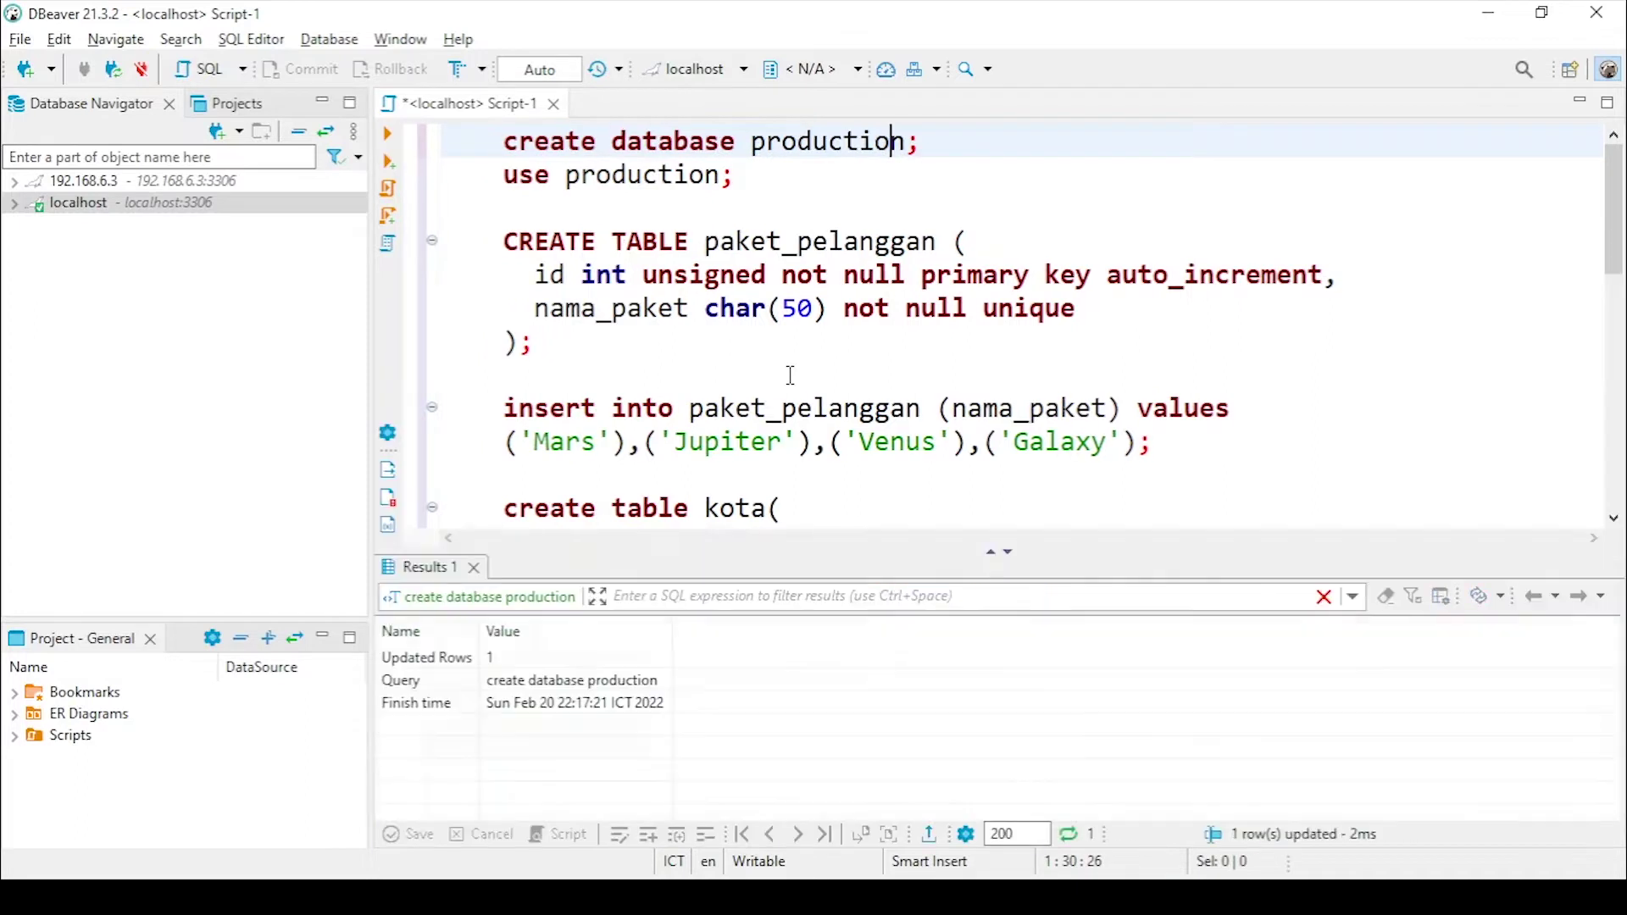
key(ctrl+Return)
Expand the databases of the localhost connection, refresh them and select the production database
click(15, 203)
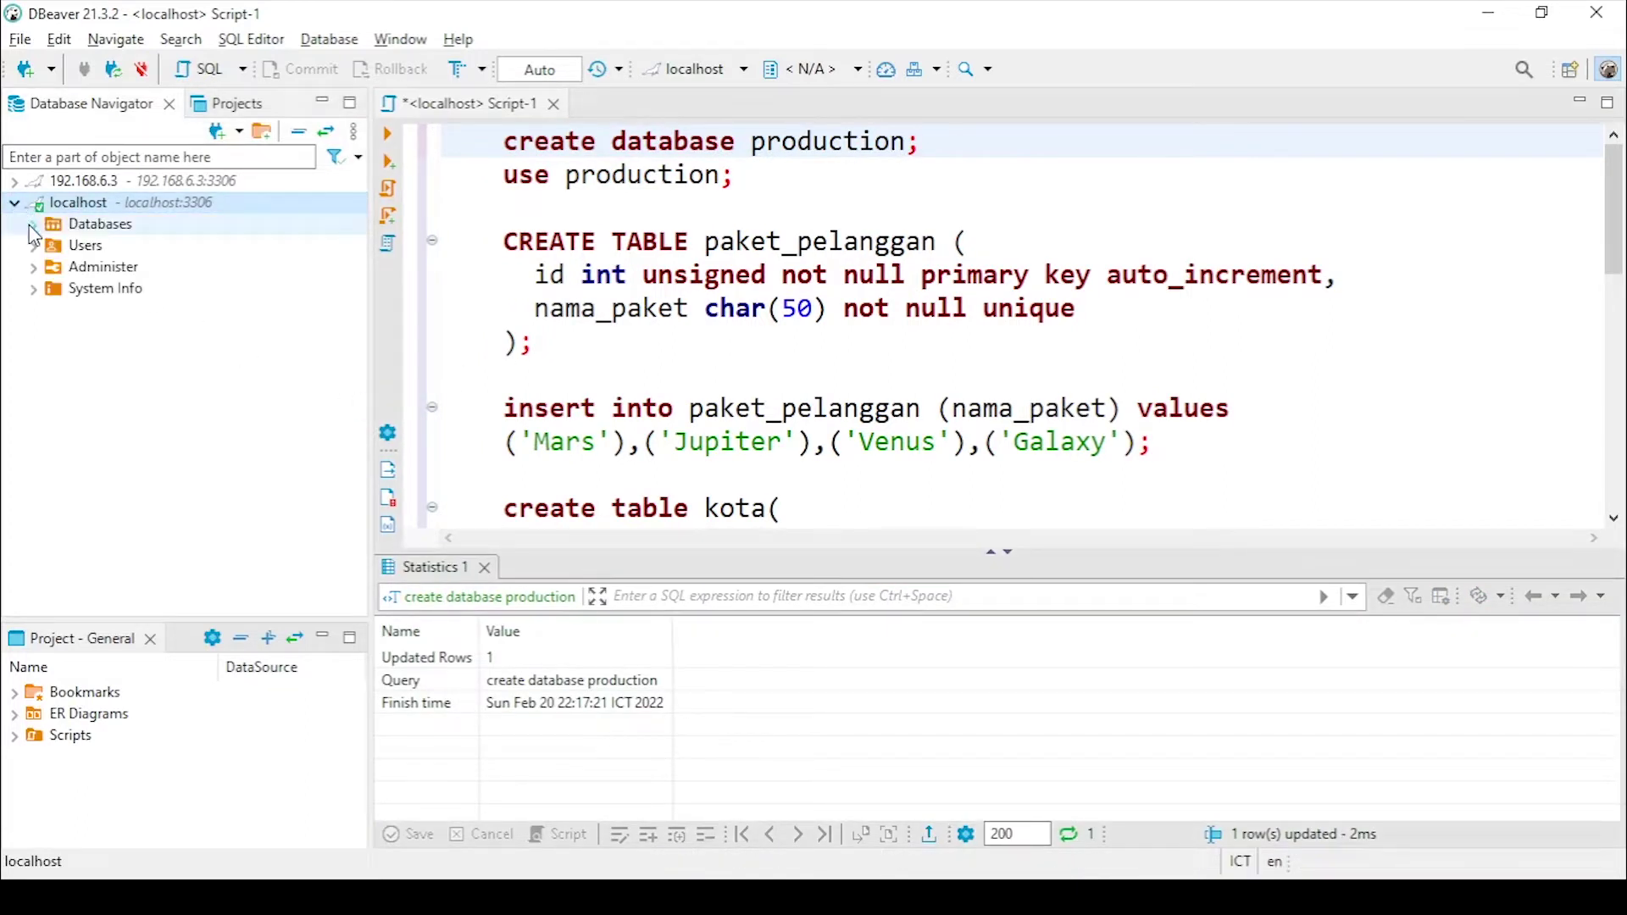
click(33, 225)
right_click(108, 224)
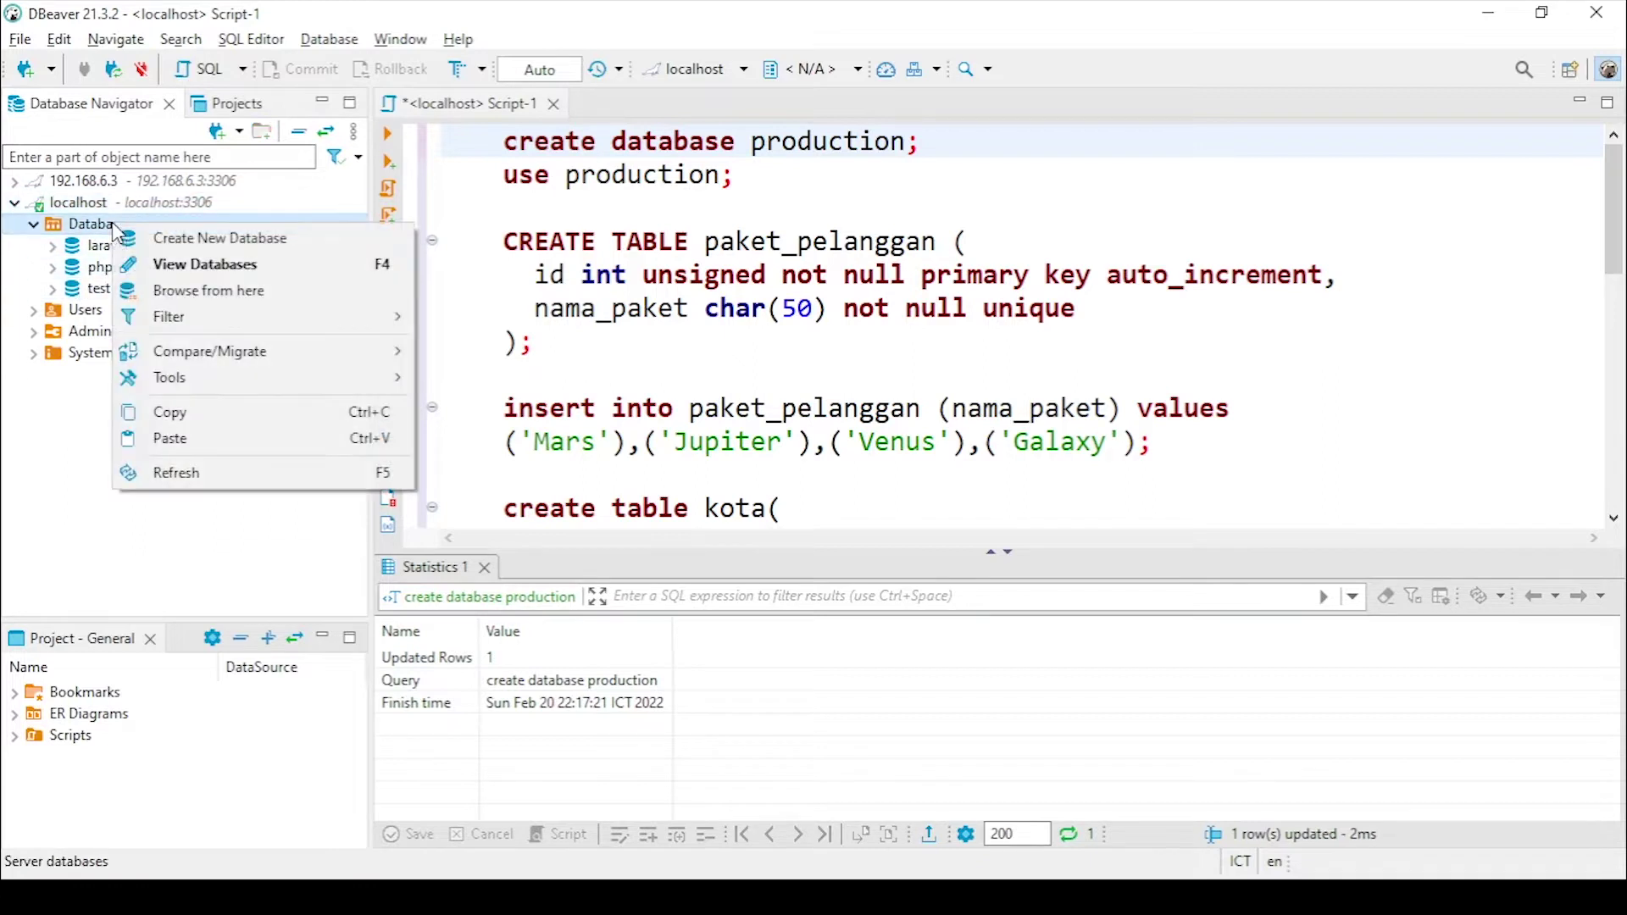
click(225, 477)
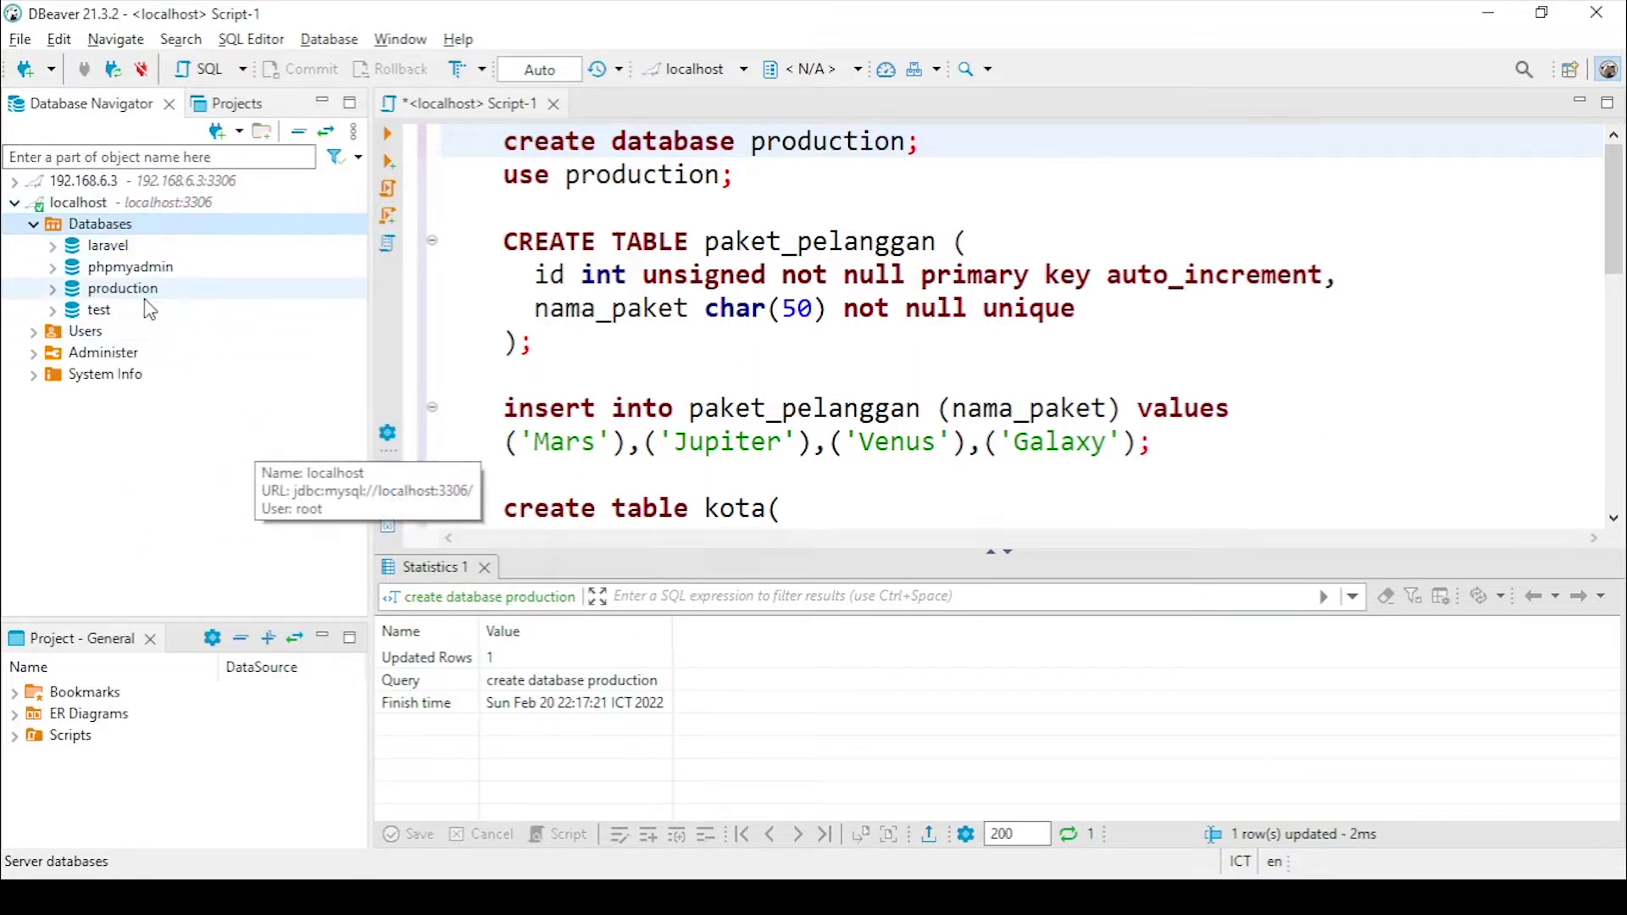
click(347, 288)
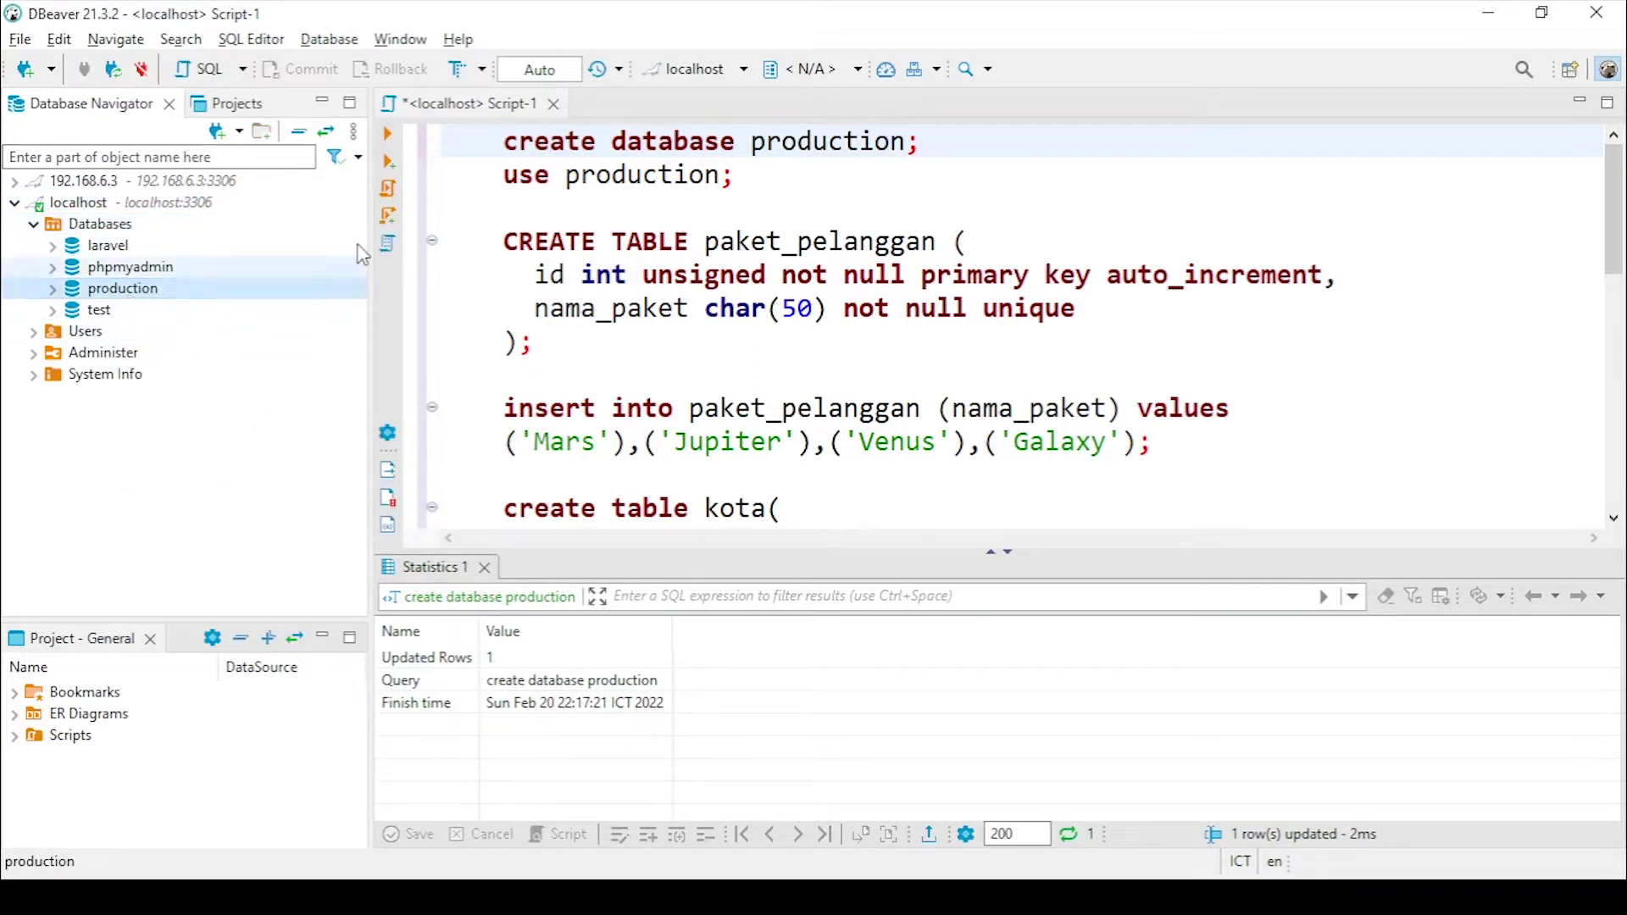
Run the "use production;" statement and check the active schema without changing it
click(568, 176)
key(ctrl+Return)
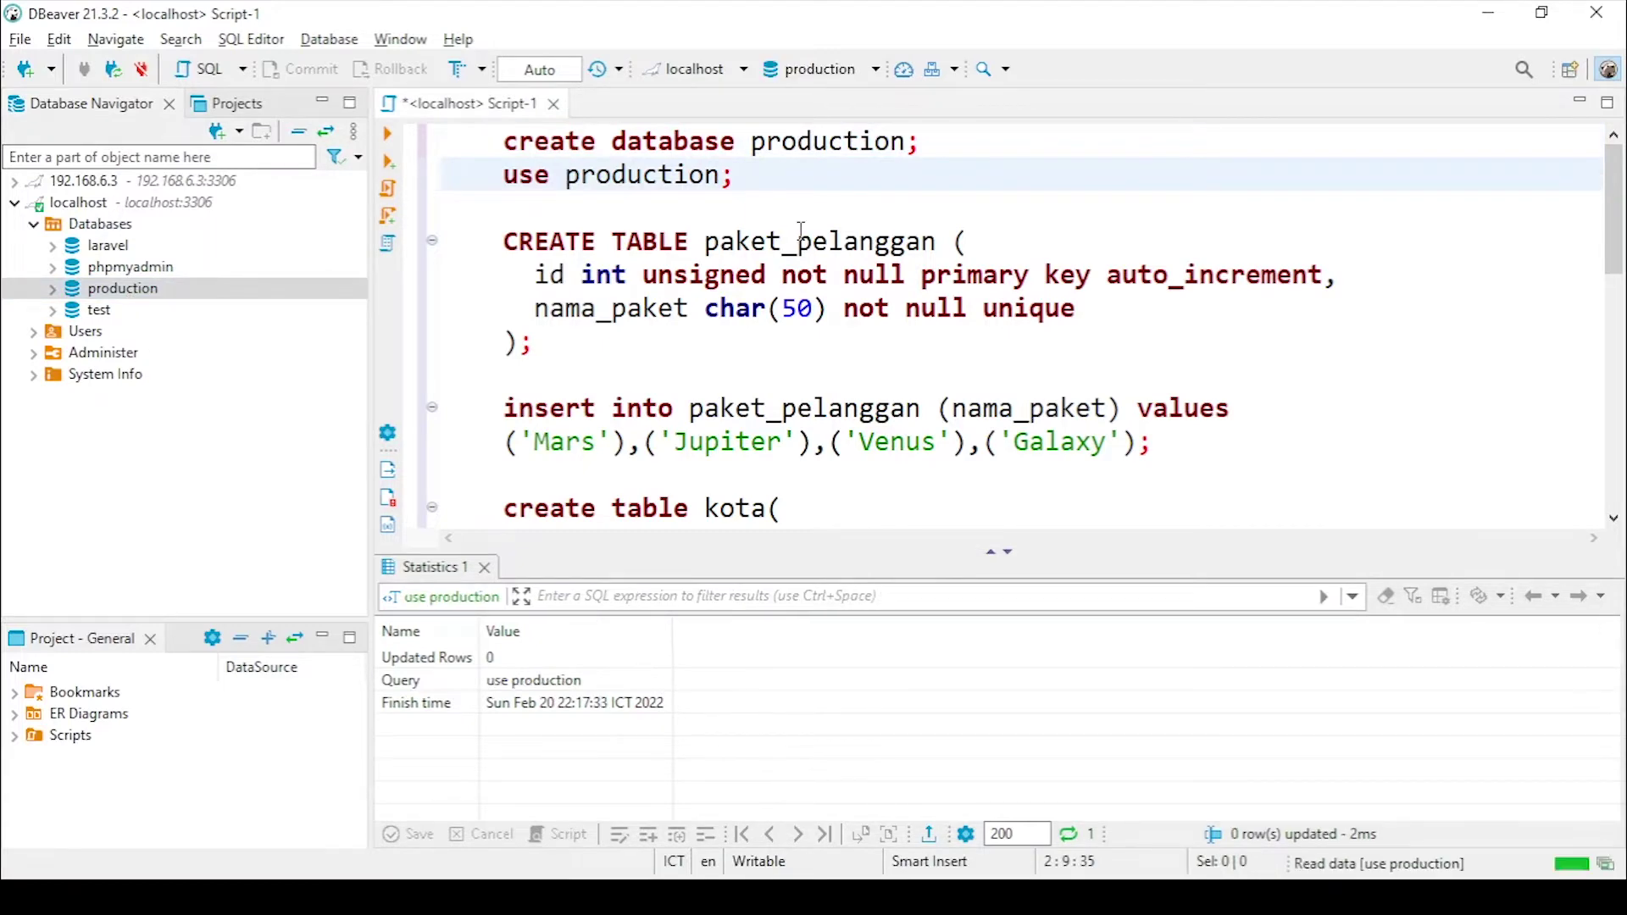
click(856, 72)
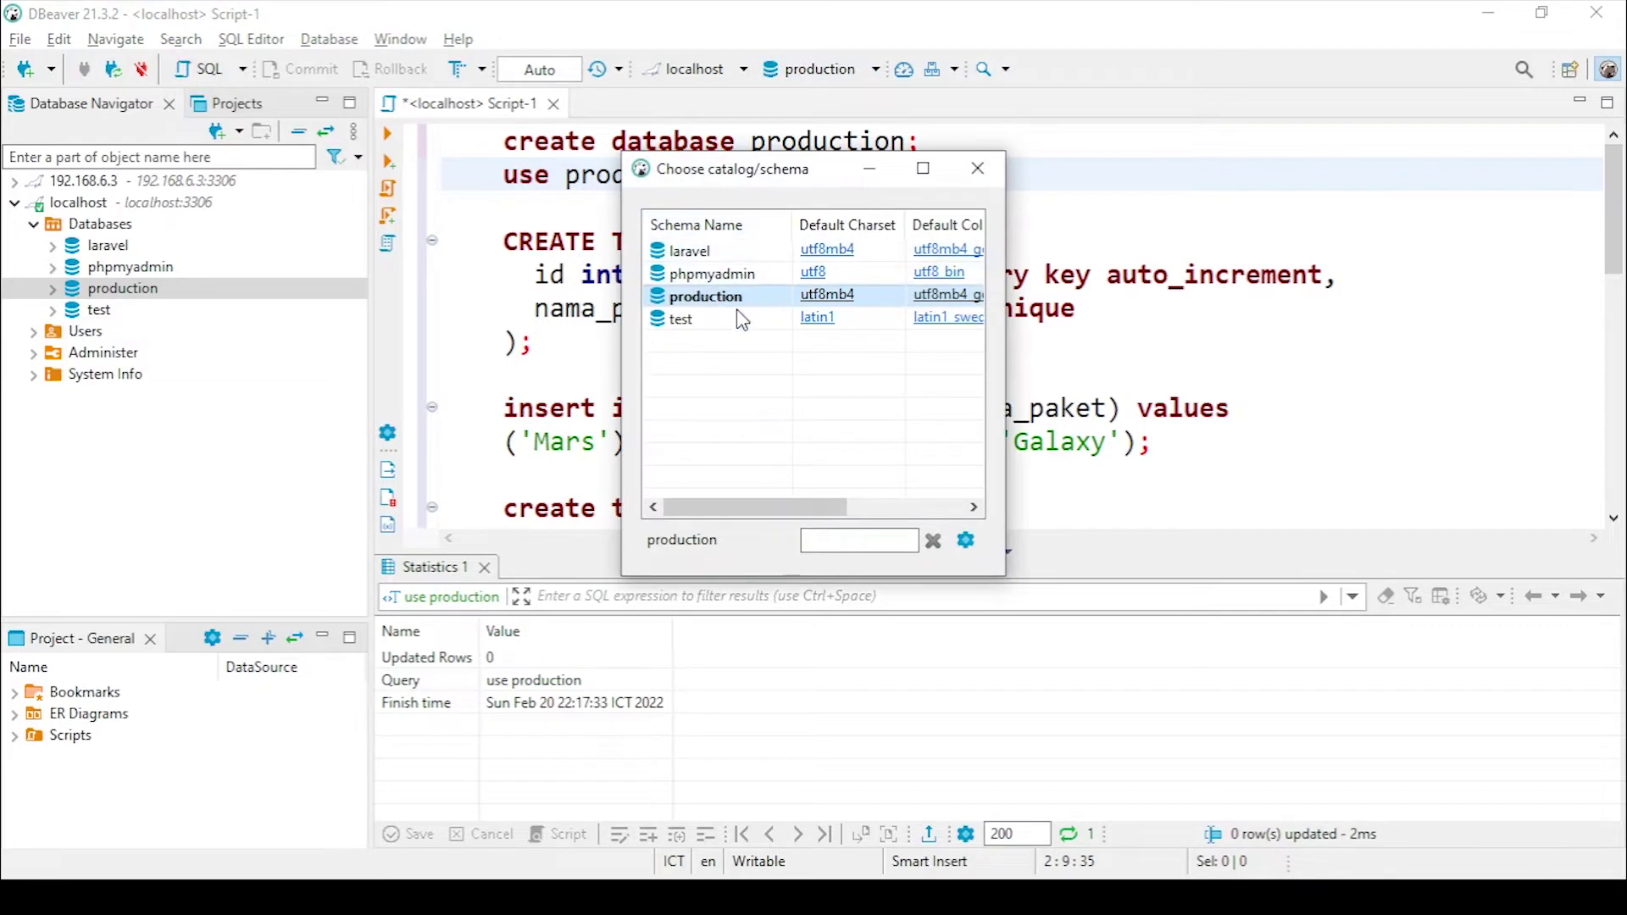
click(978, 171)
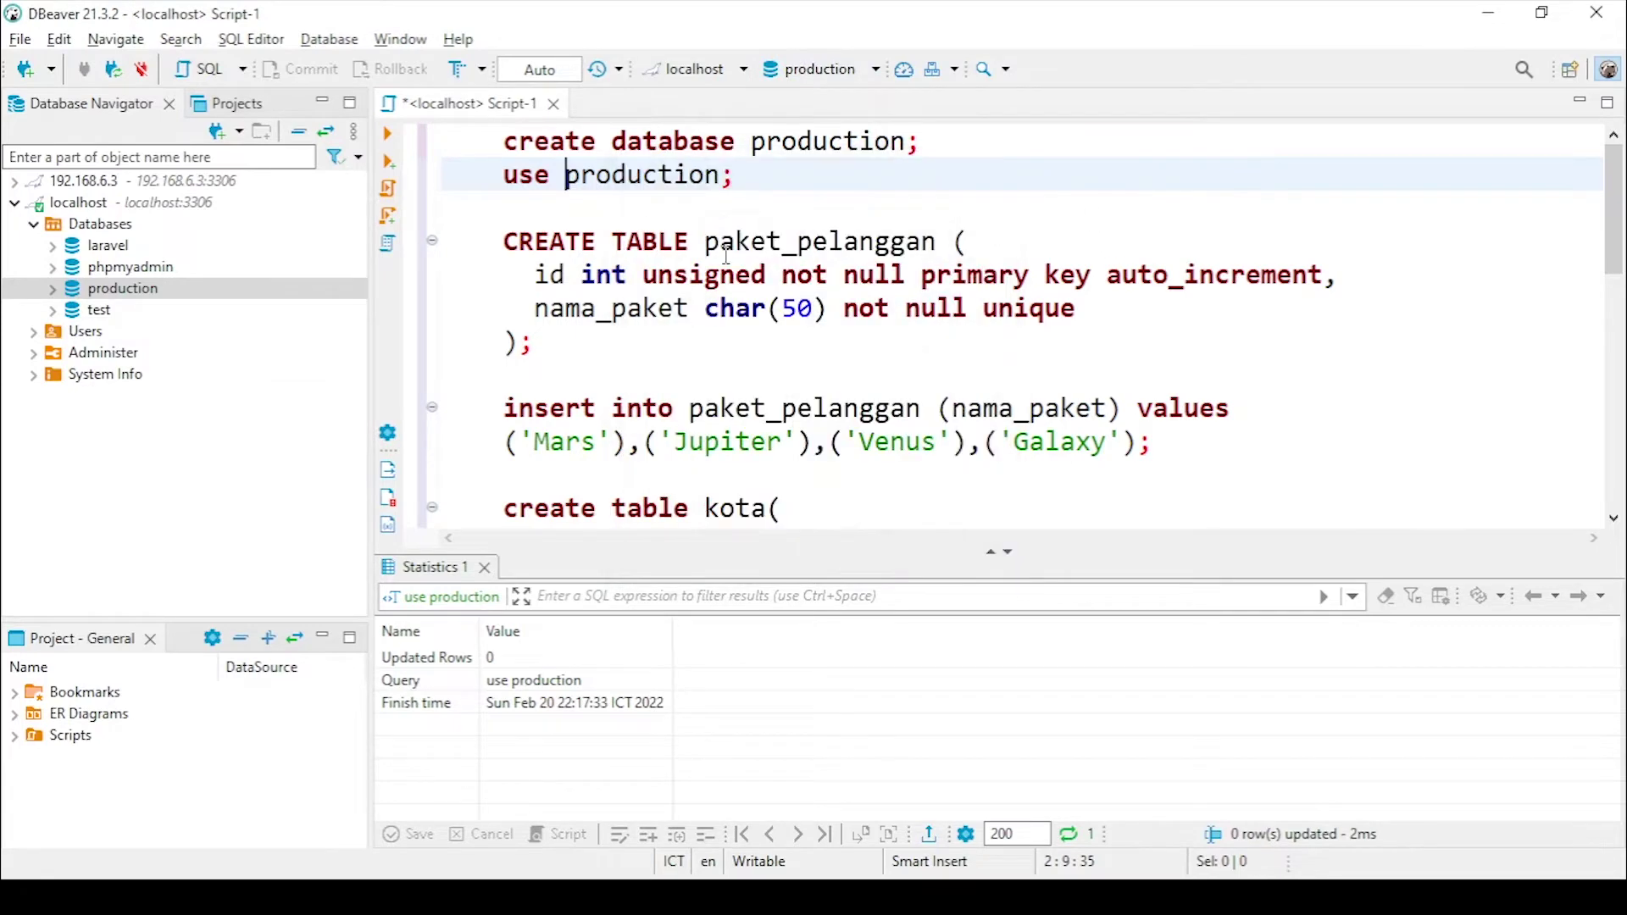
Run the statements that create the paket_pelanggan table and insert Mars, Jupiter, Venus and Galaxy into it
click(596, 270)
click(535, 242)
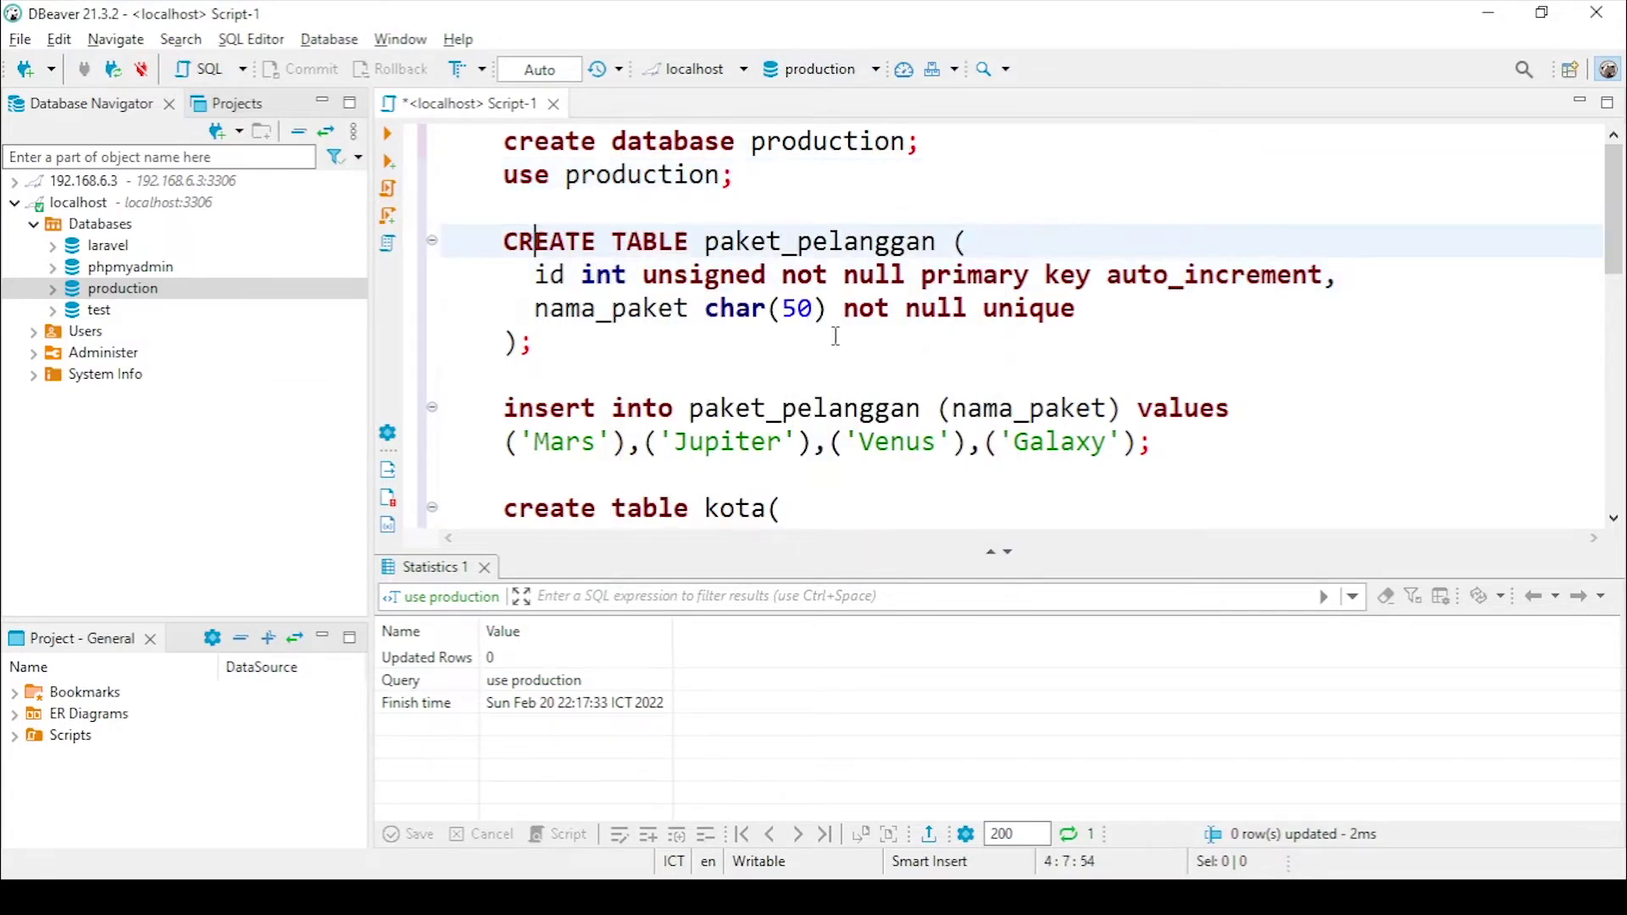
key(ctrl+Return)
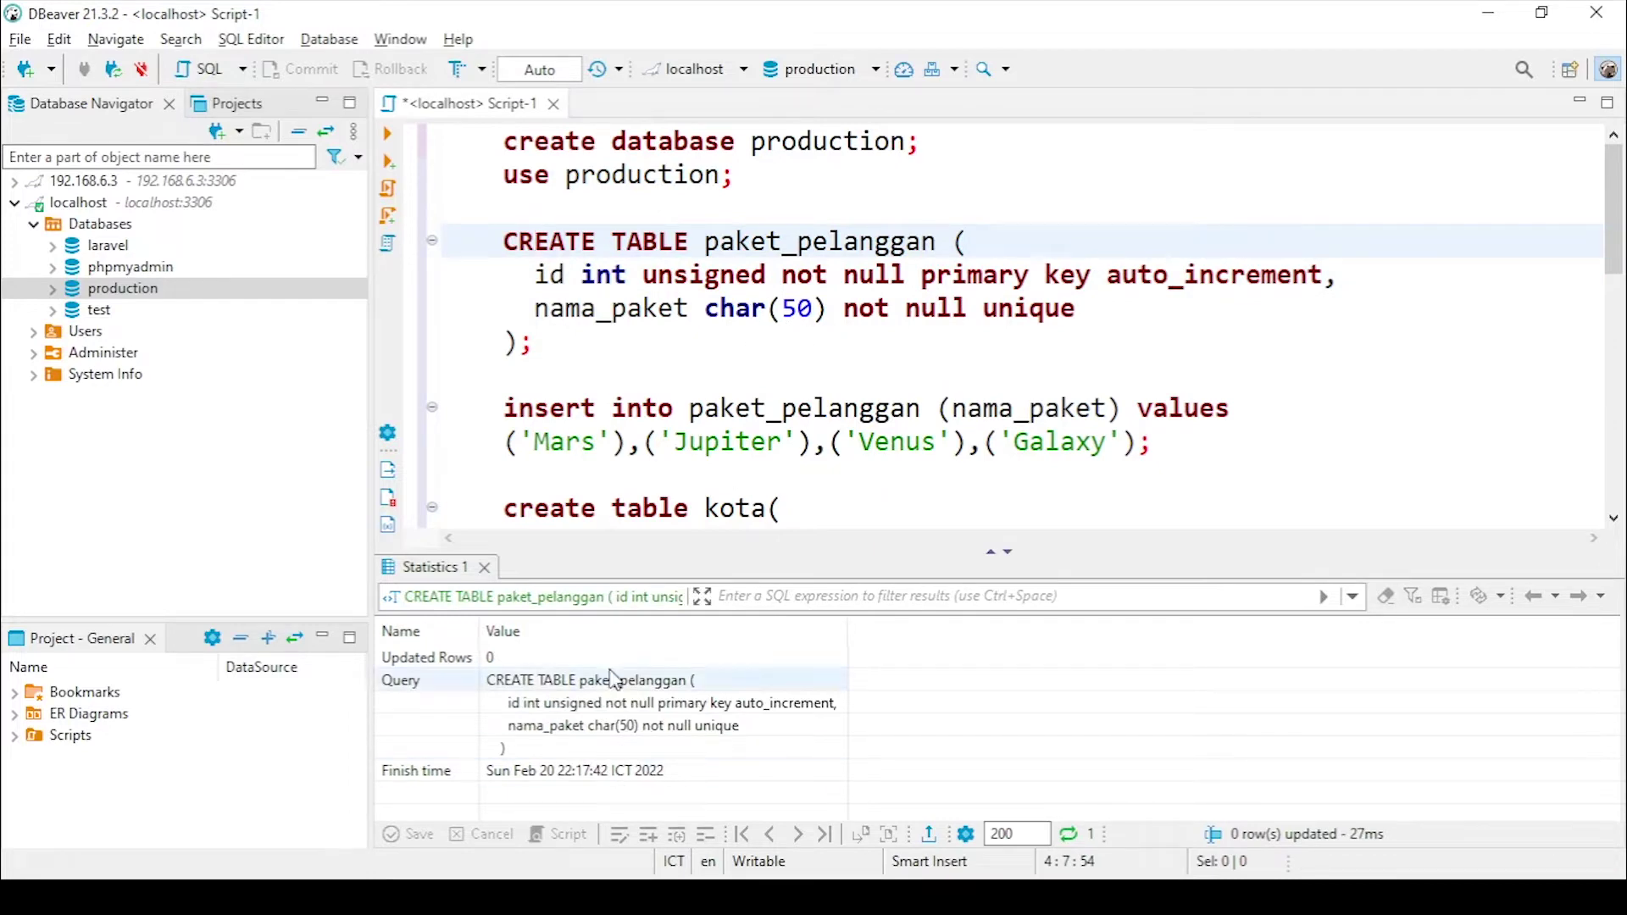
click(730, 342)
scroll(730, 339, down, 1)
click(644, 310)
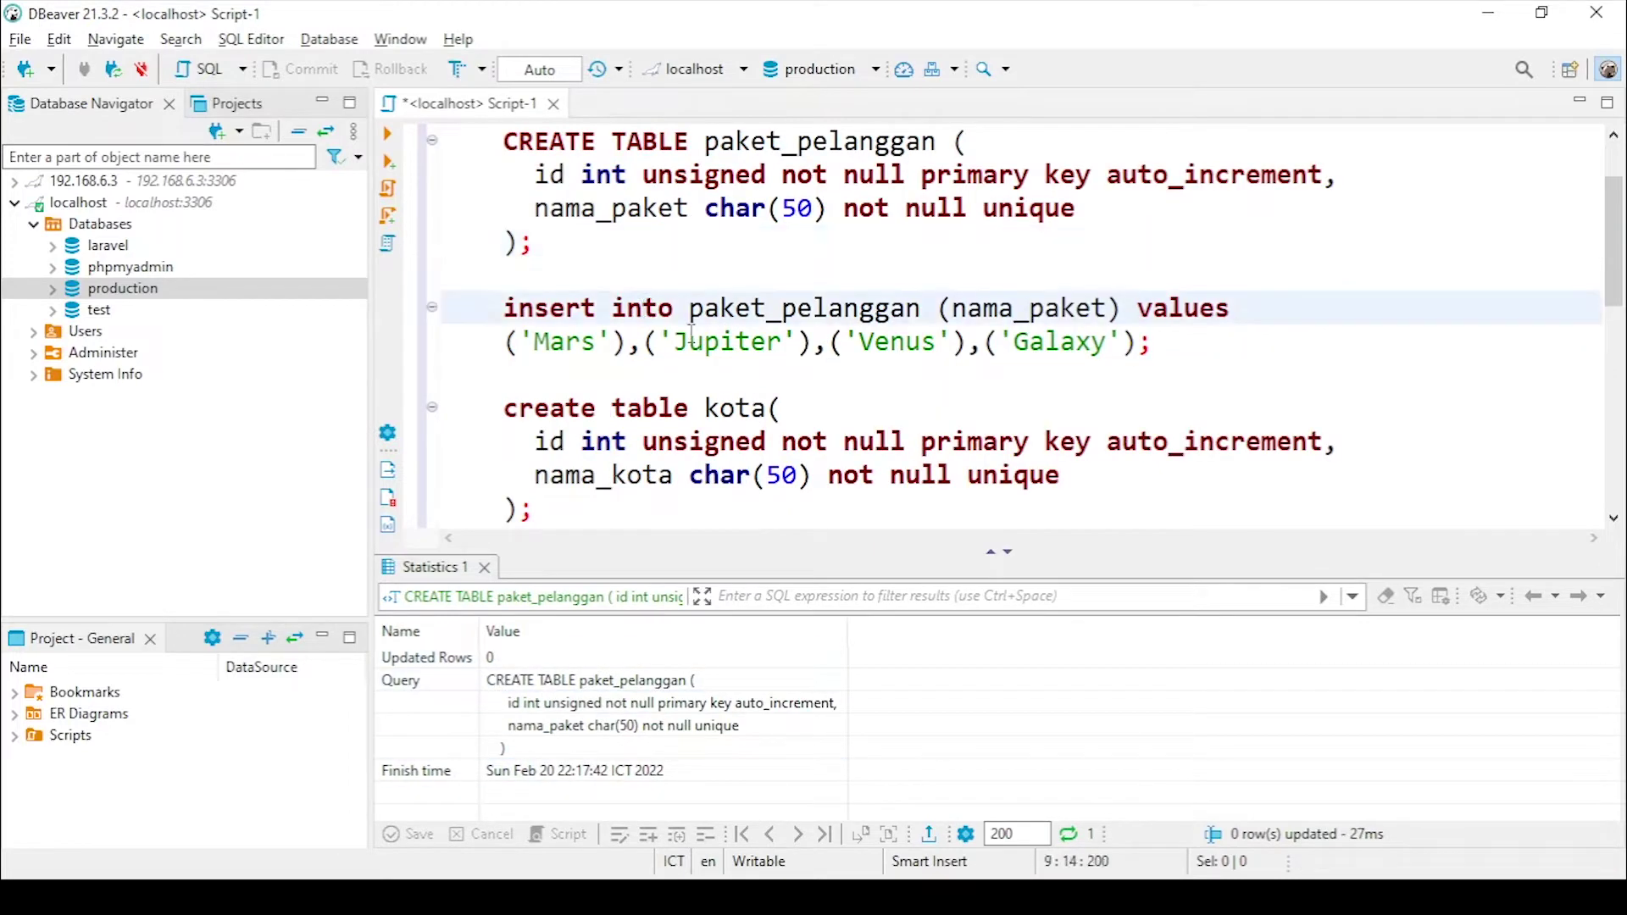
key(ctrl+Return)
Run the statements that create the kota table and insert Jakarta Pusat, Jakarta Barat, Jakarta Timur and Jakarta Selatan into it
scroll(693, 337, down, 2)
click(537, 240)
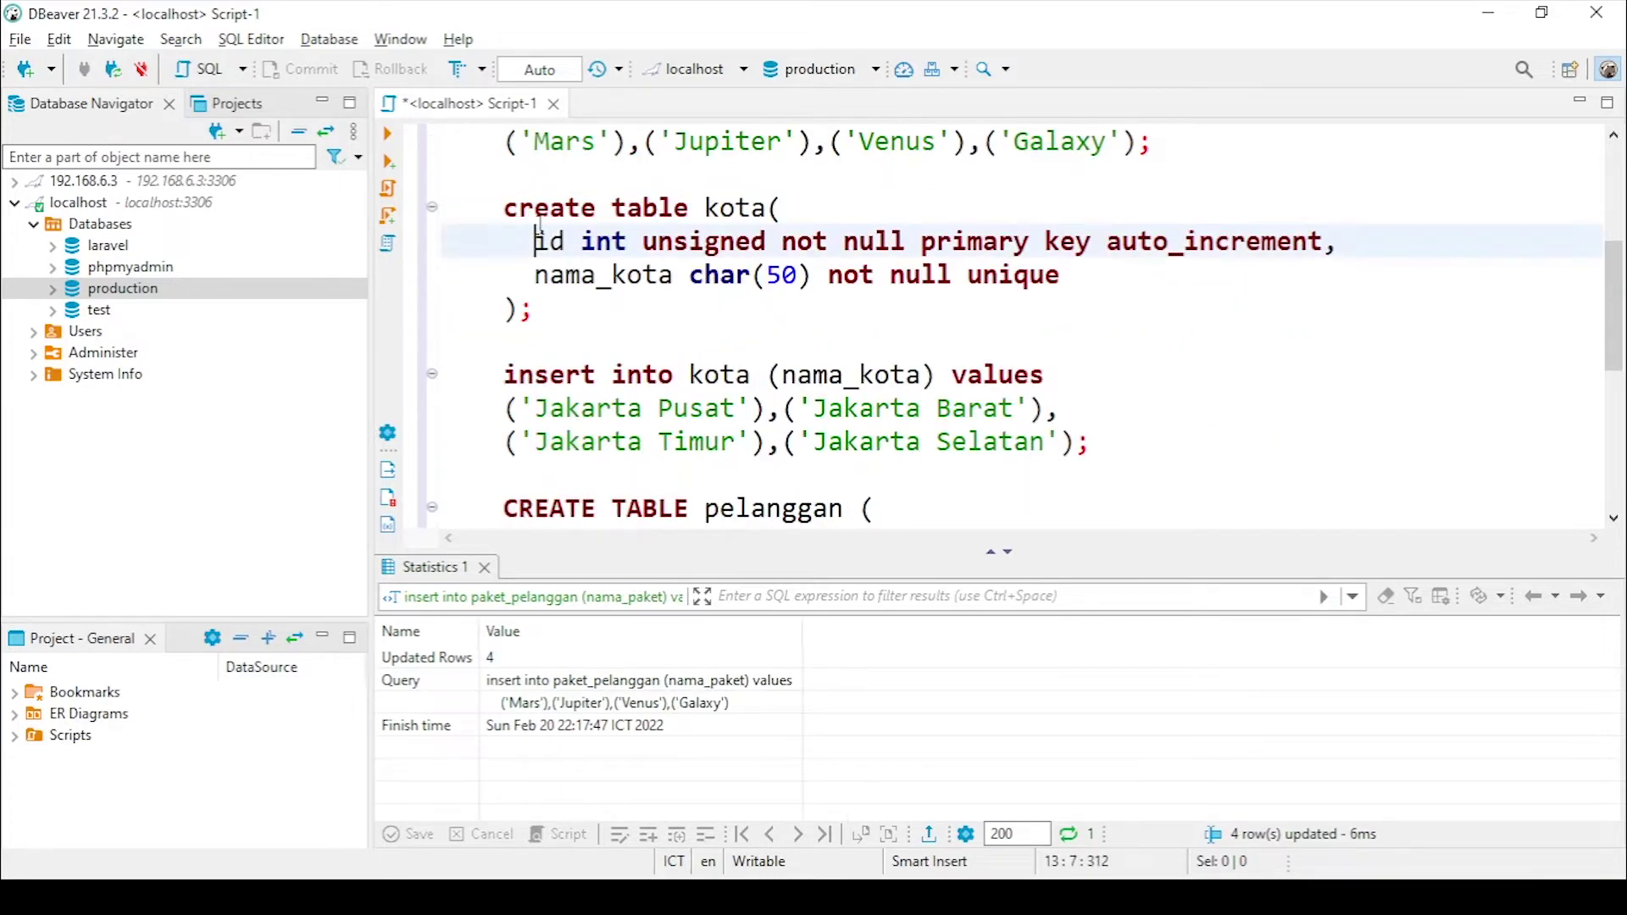
key(ctrl+Return)
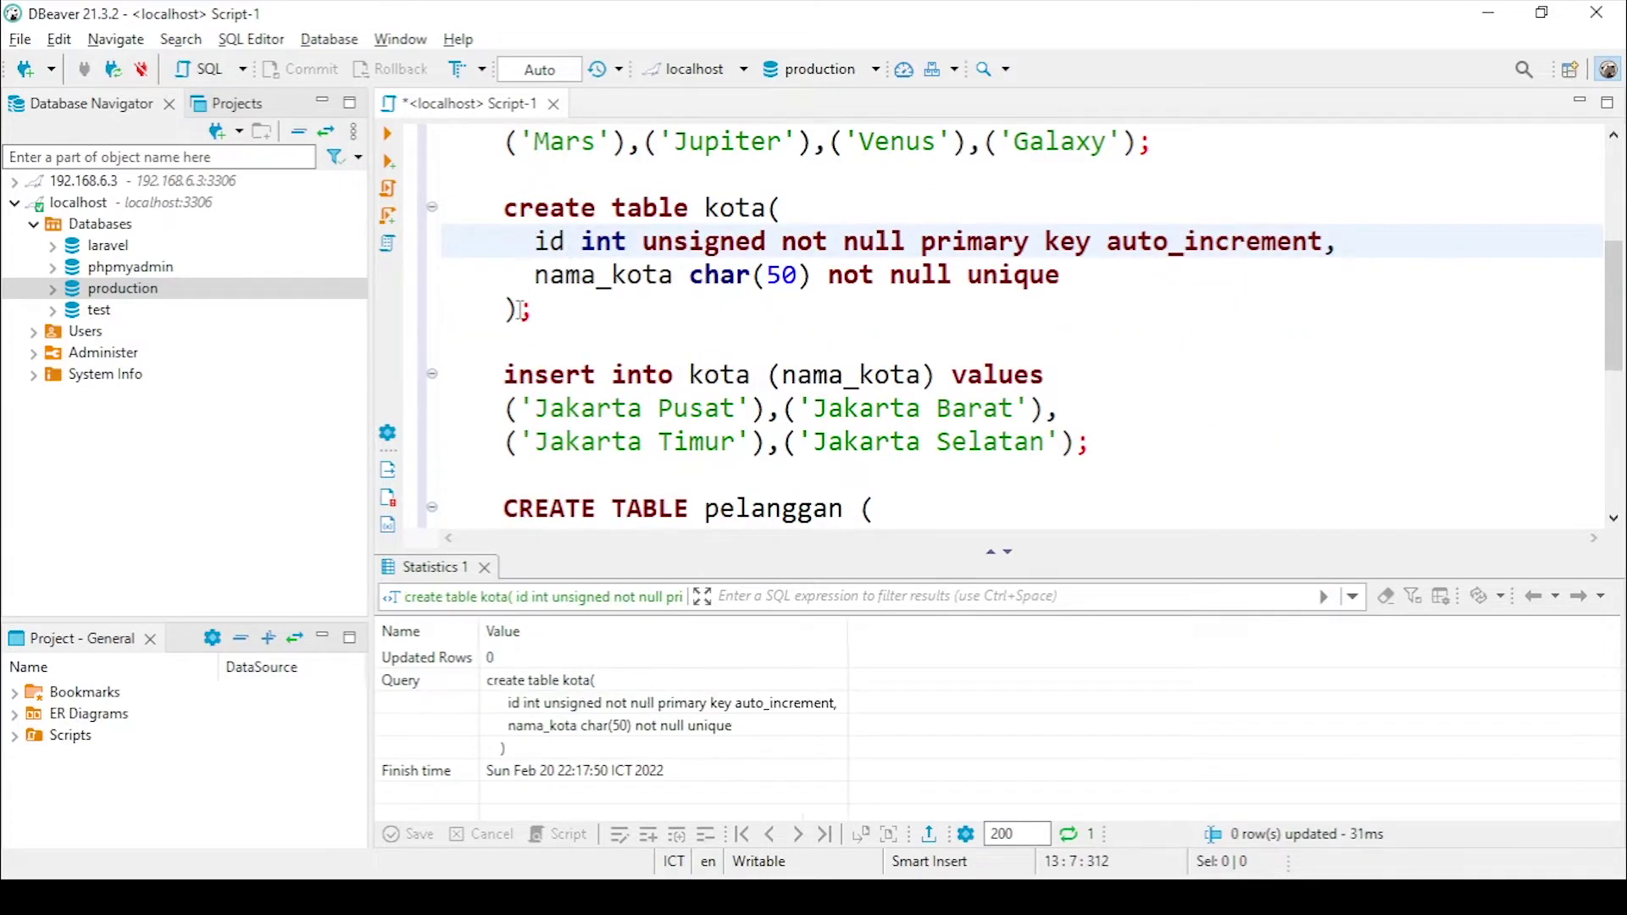
scroll(551, 252, down, 1)
click(567, 308)
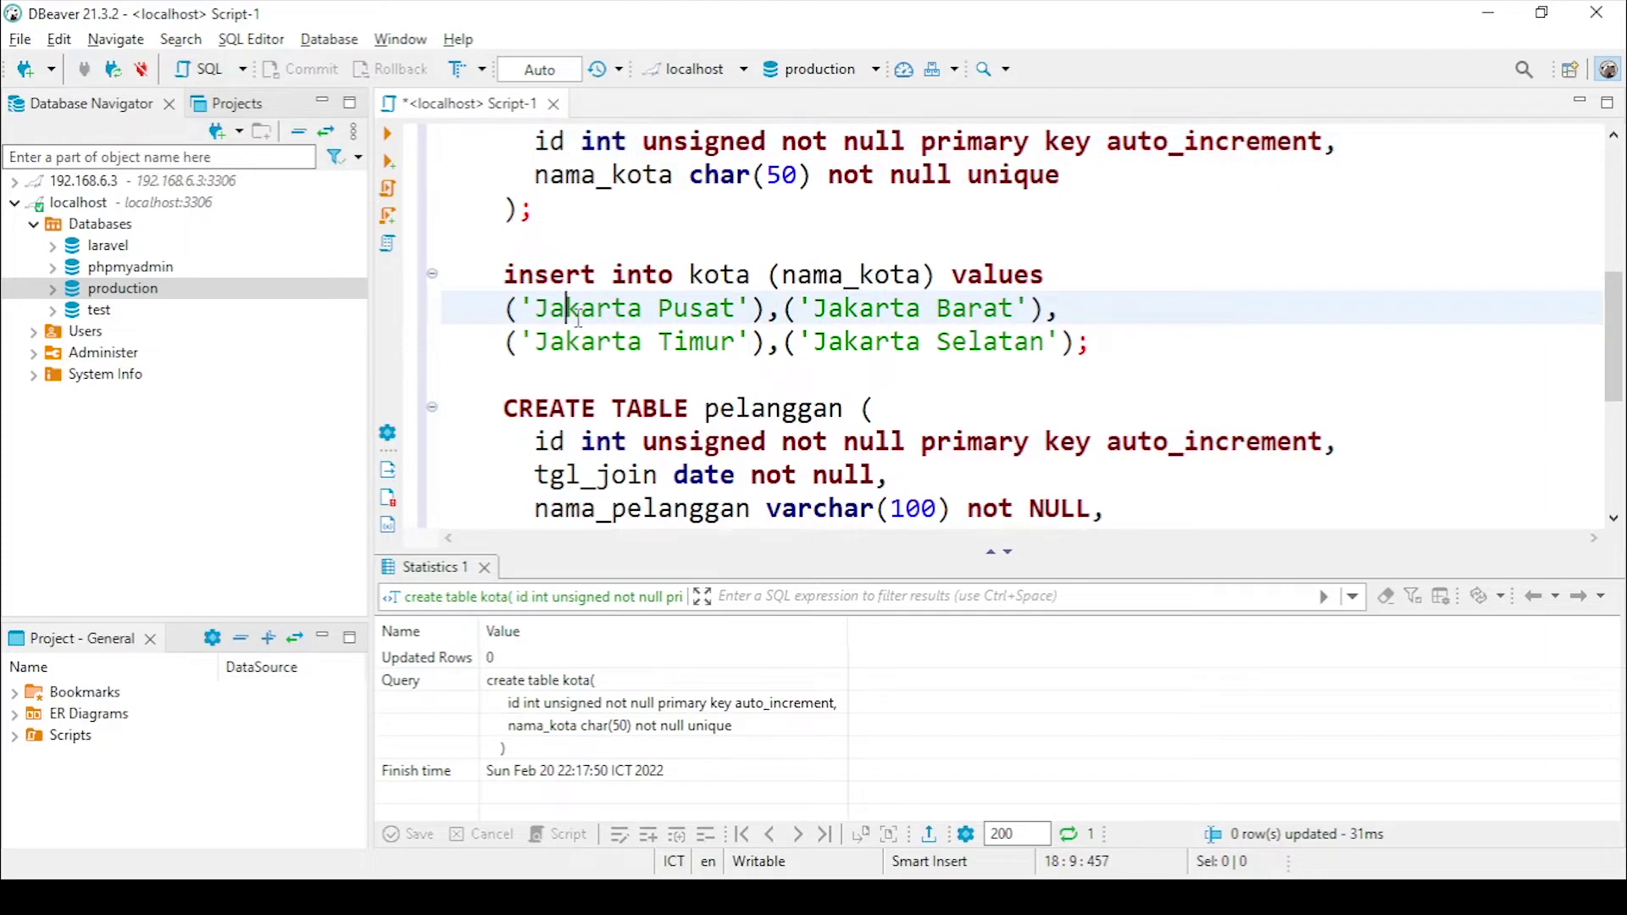
key(ctrl+Return)
Run the statements that create the pelanggan table and insert Pelanggan 1 to Pelanggan 4 with their join dates, package and city IDs
scroll(578, 317, down, 2)
click(598, 277)
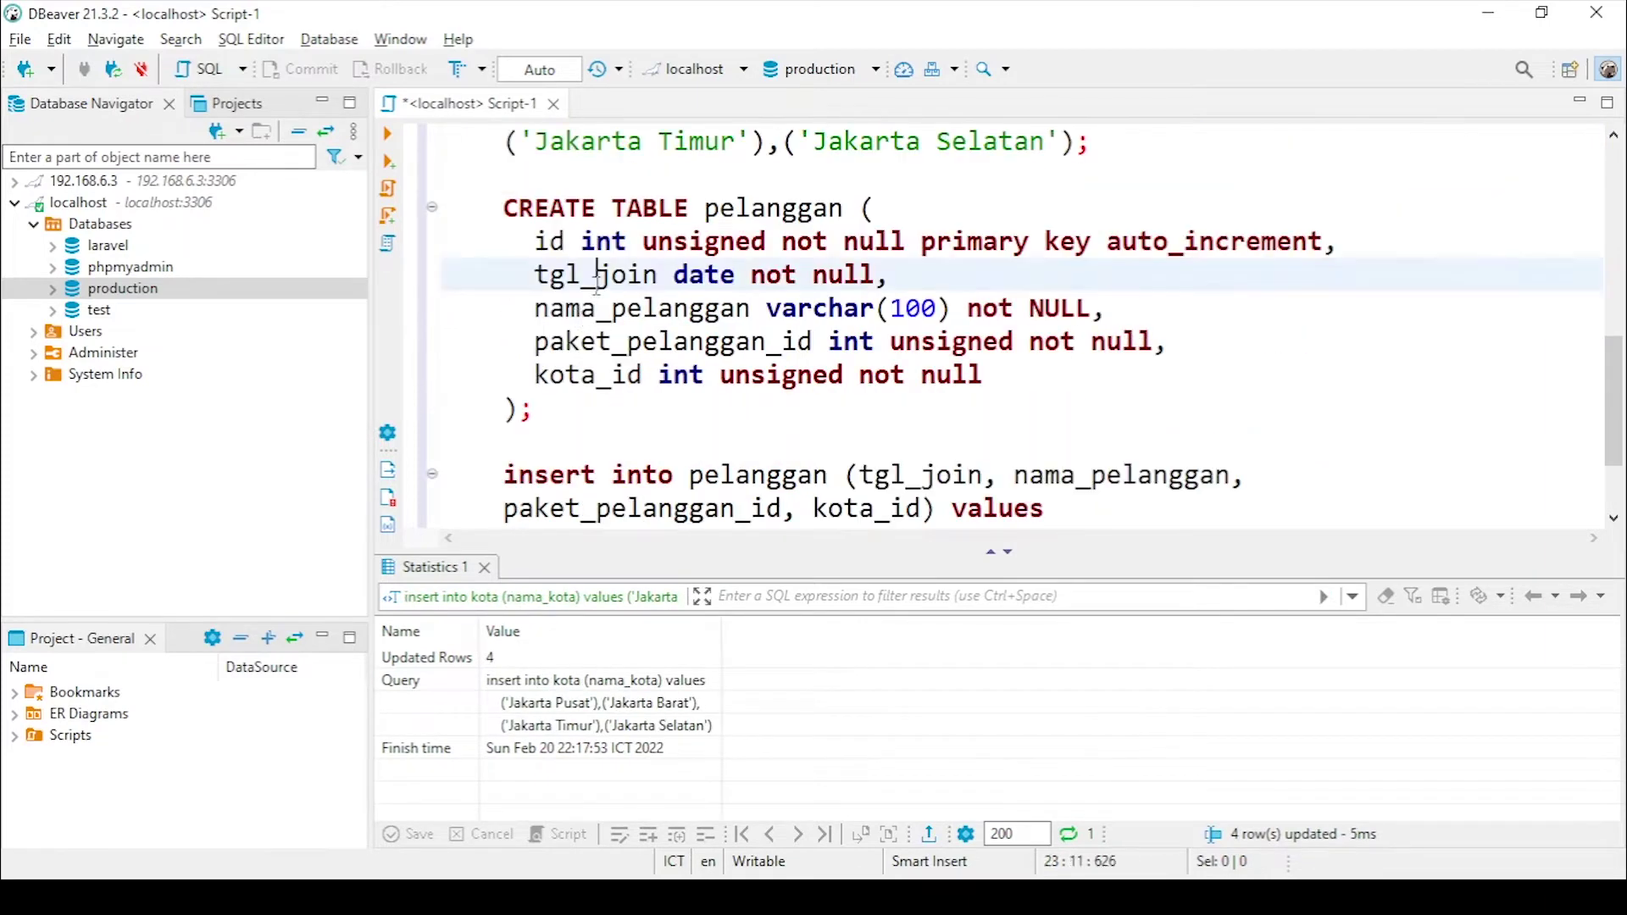
key(ctrl+Return)
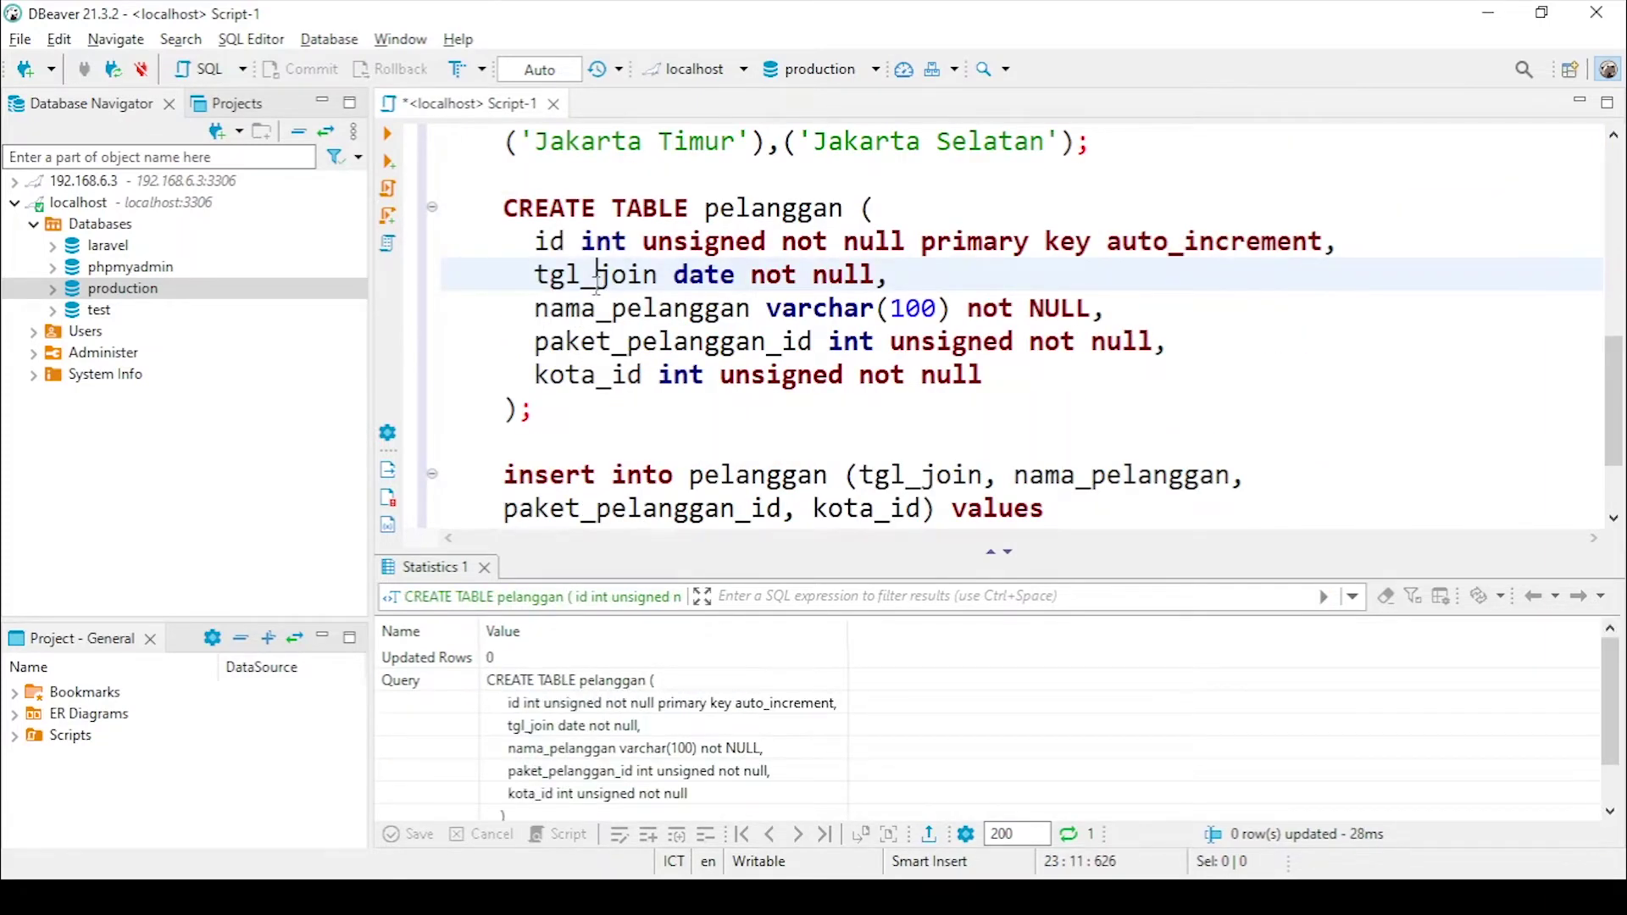
scroll(598, 280, down, 1)
click(629, 375)
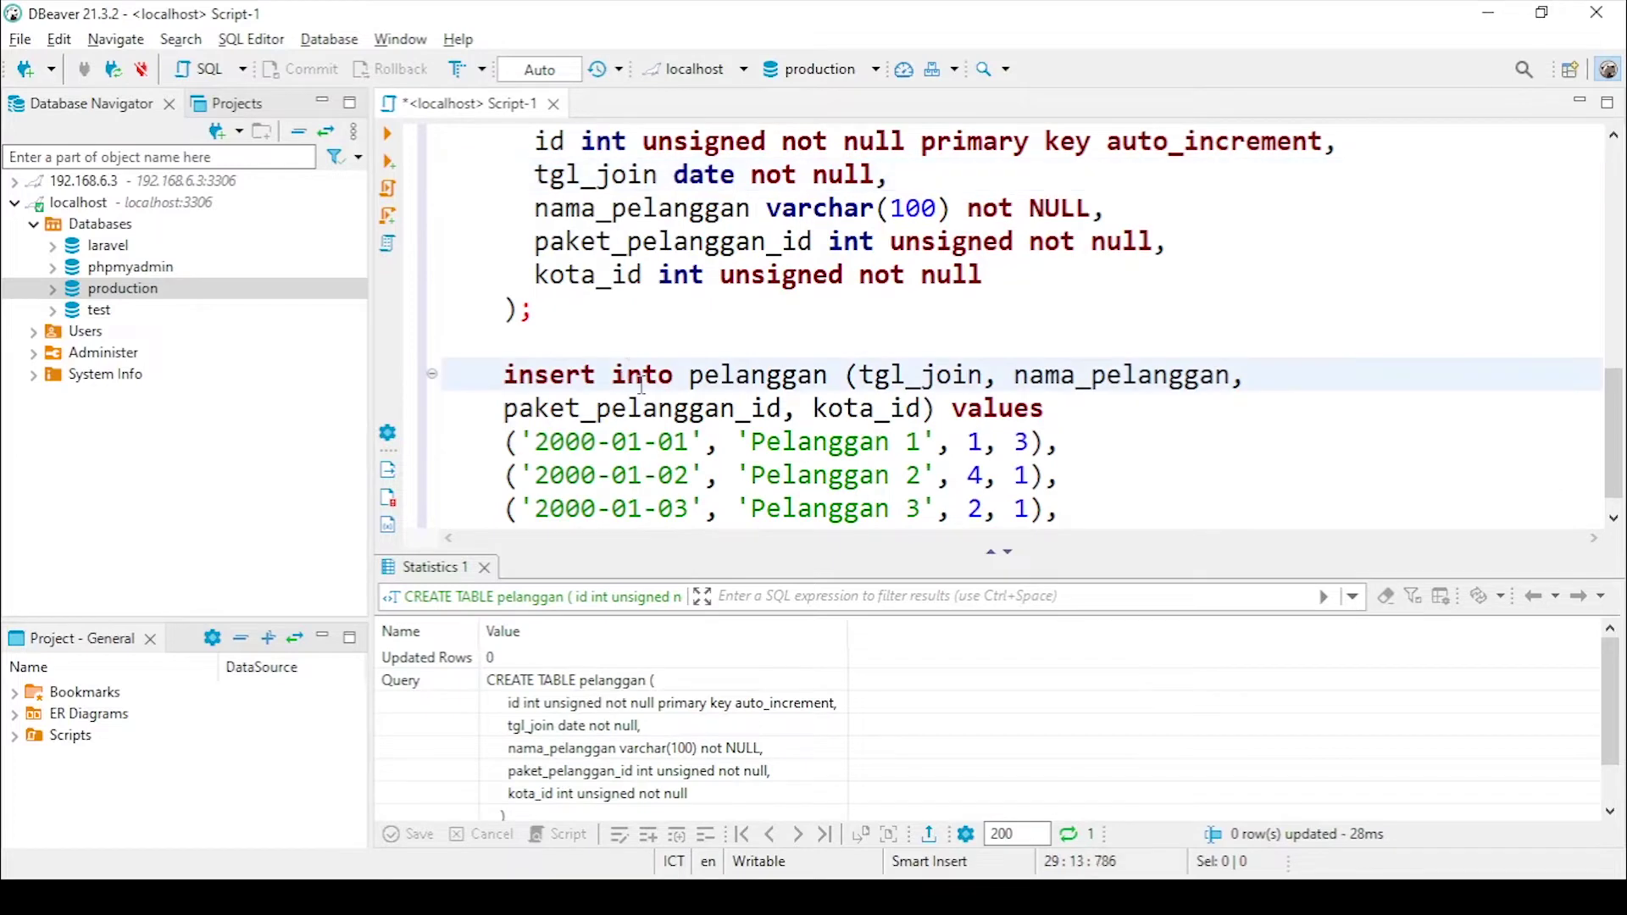
key(ctrl+Return)
scroll(641, 385, down, 1)
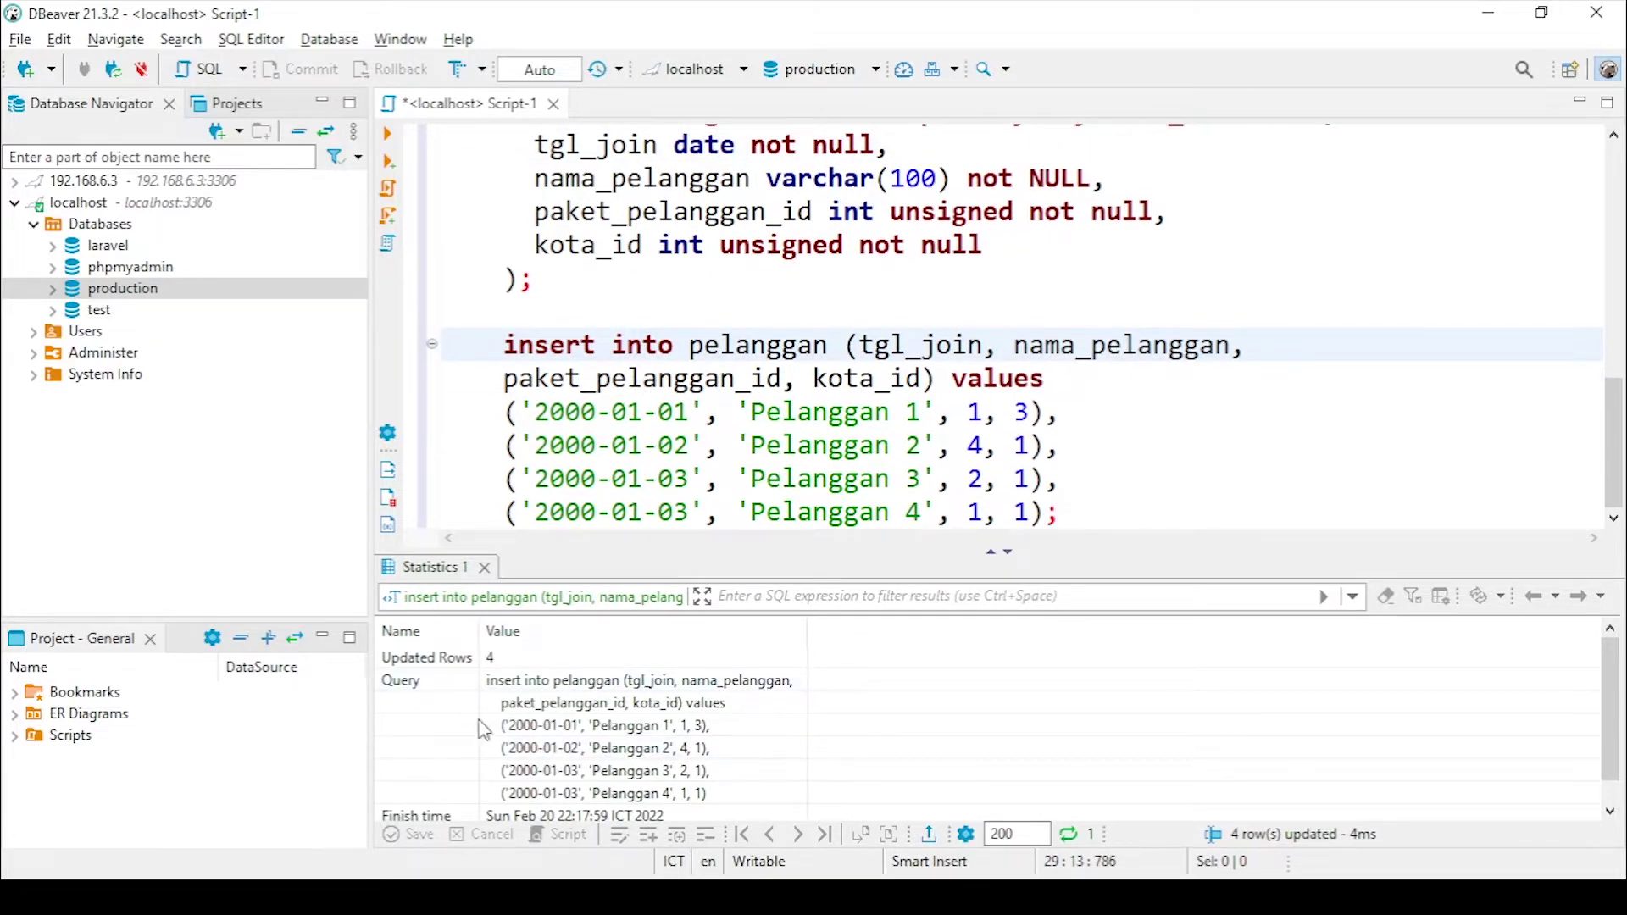
Expand the production database's tables and view the data of kota, paket_pelanggan and pelanggan
click(53, 289)
click(69, 311)
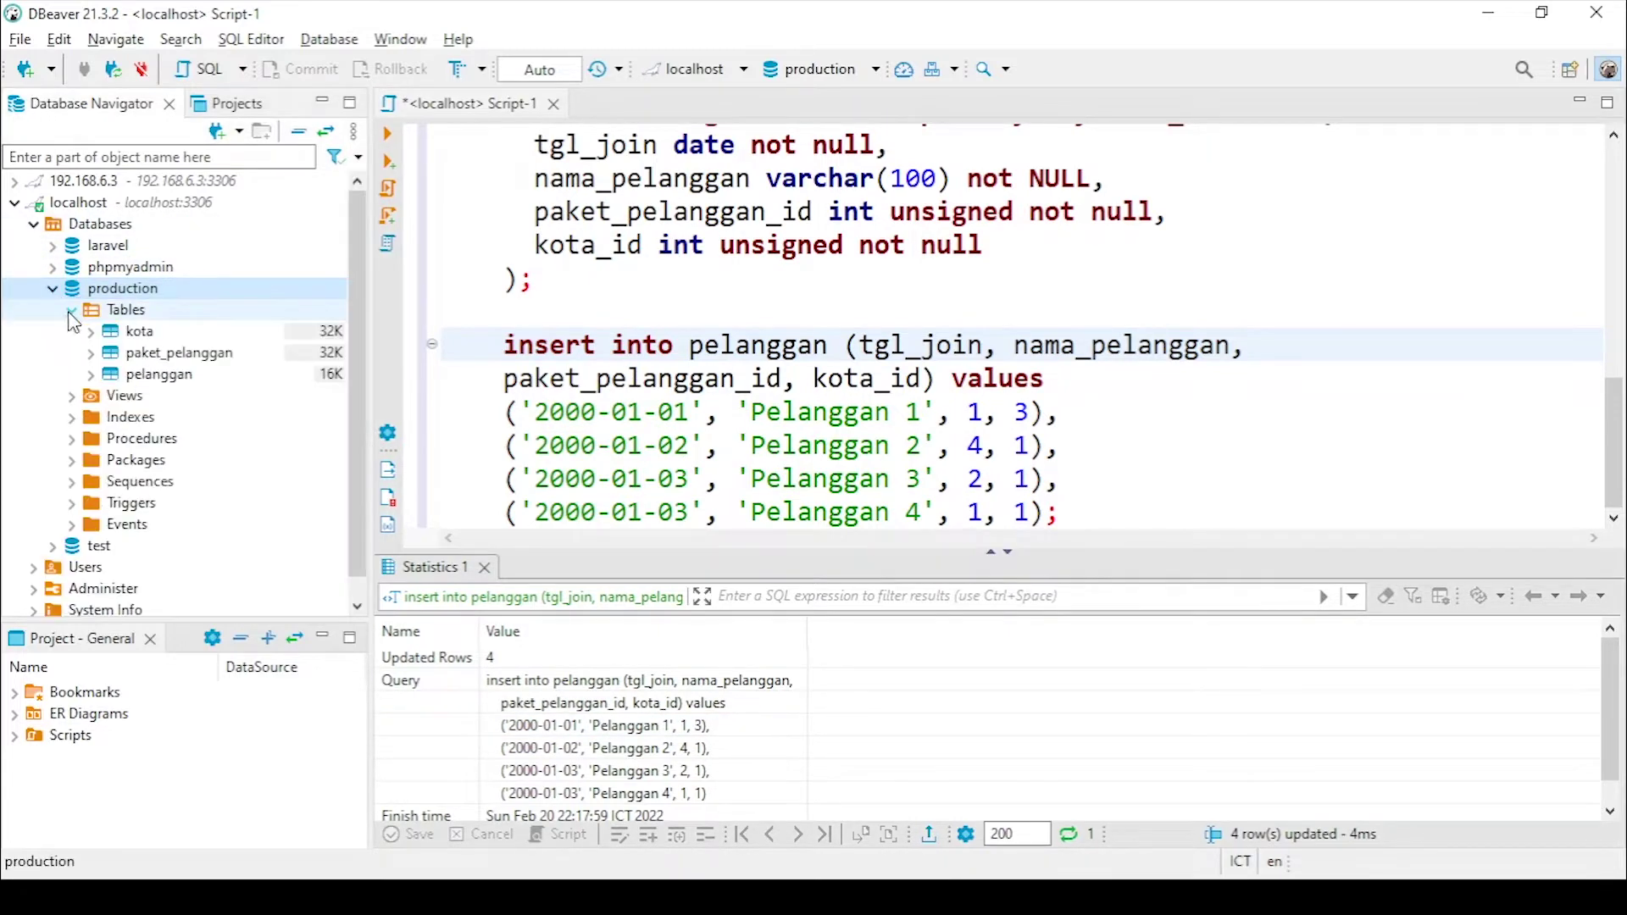
double_click(138, 332)
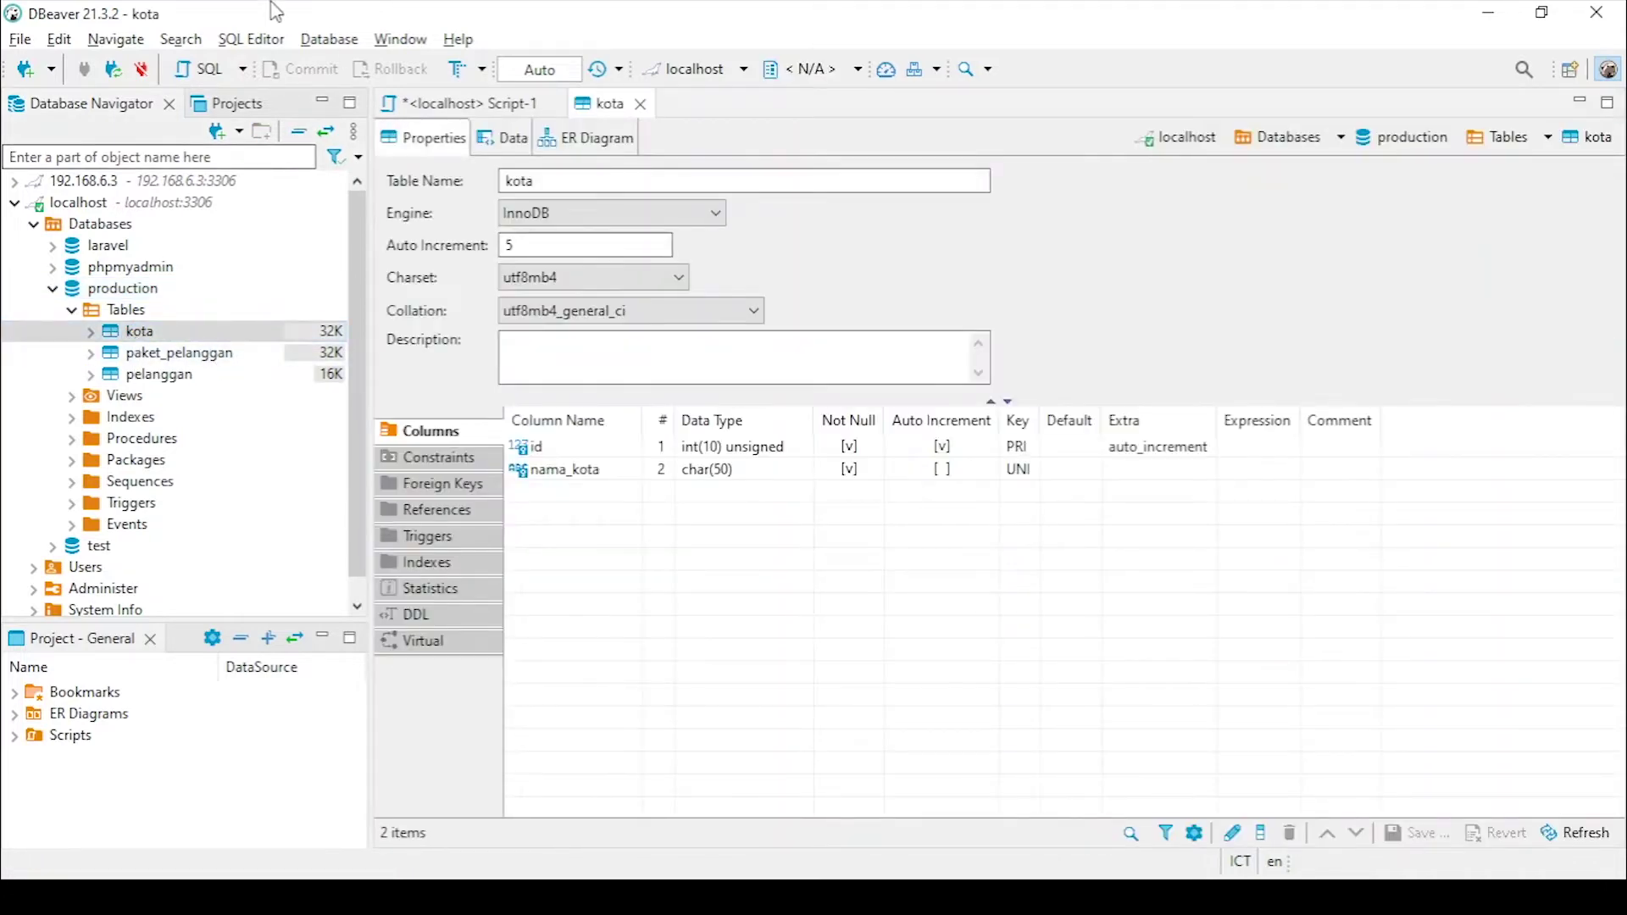
click(505, 138)
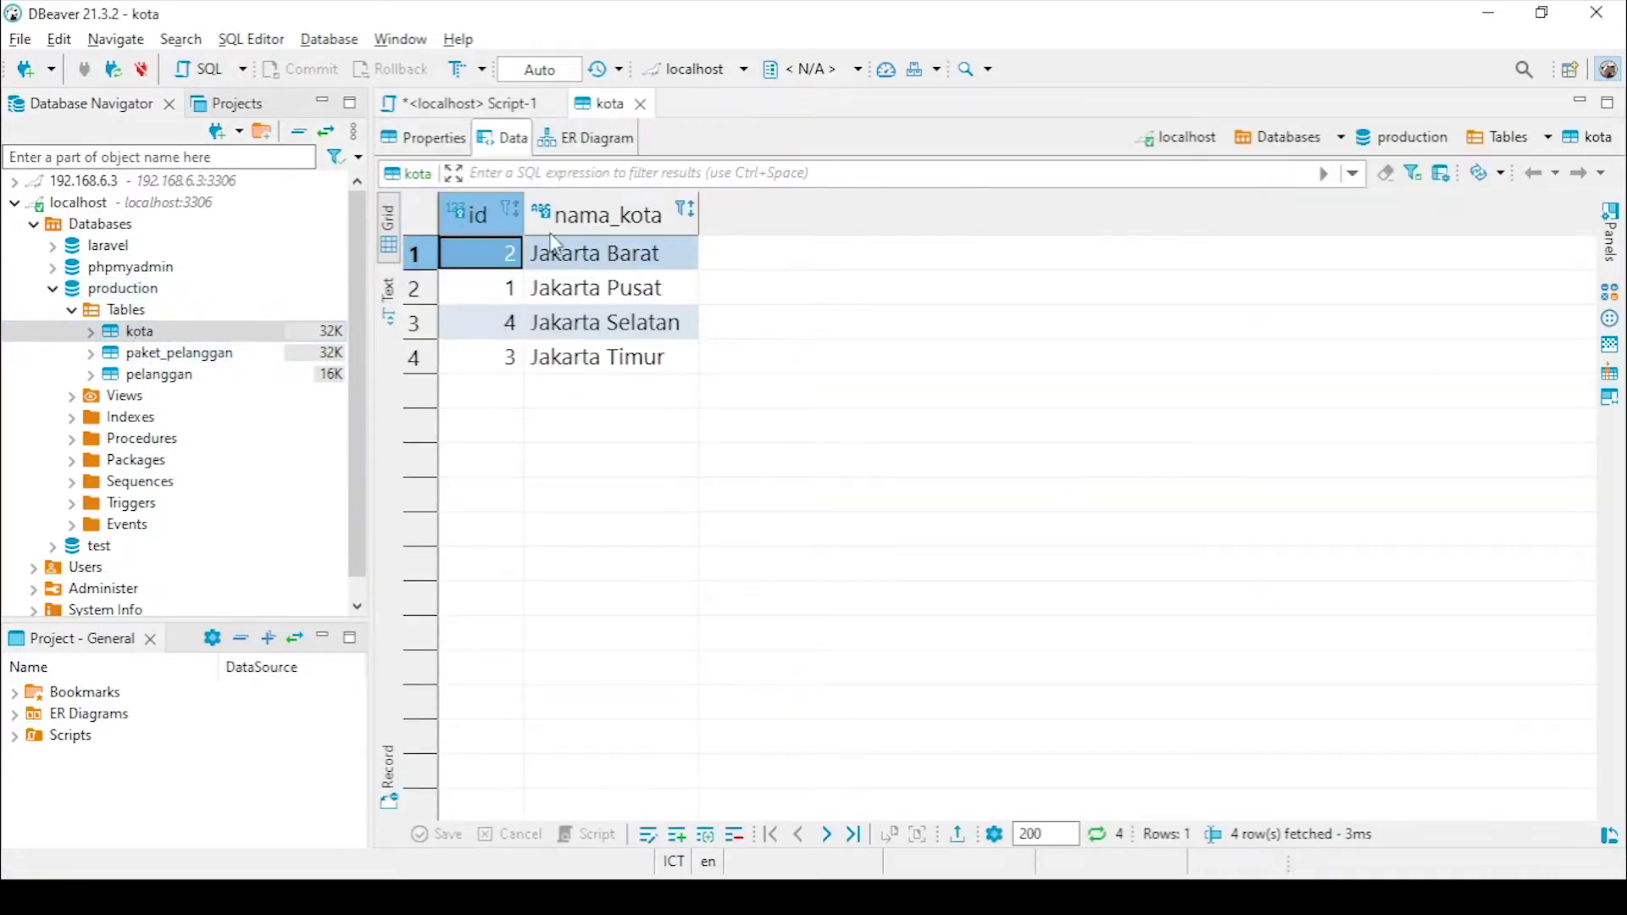
double_click(173, 352)
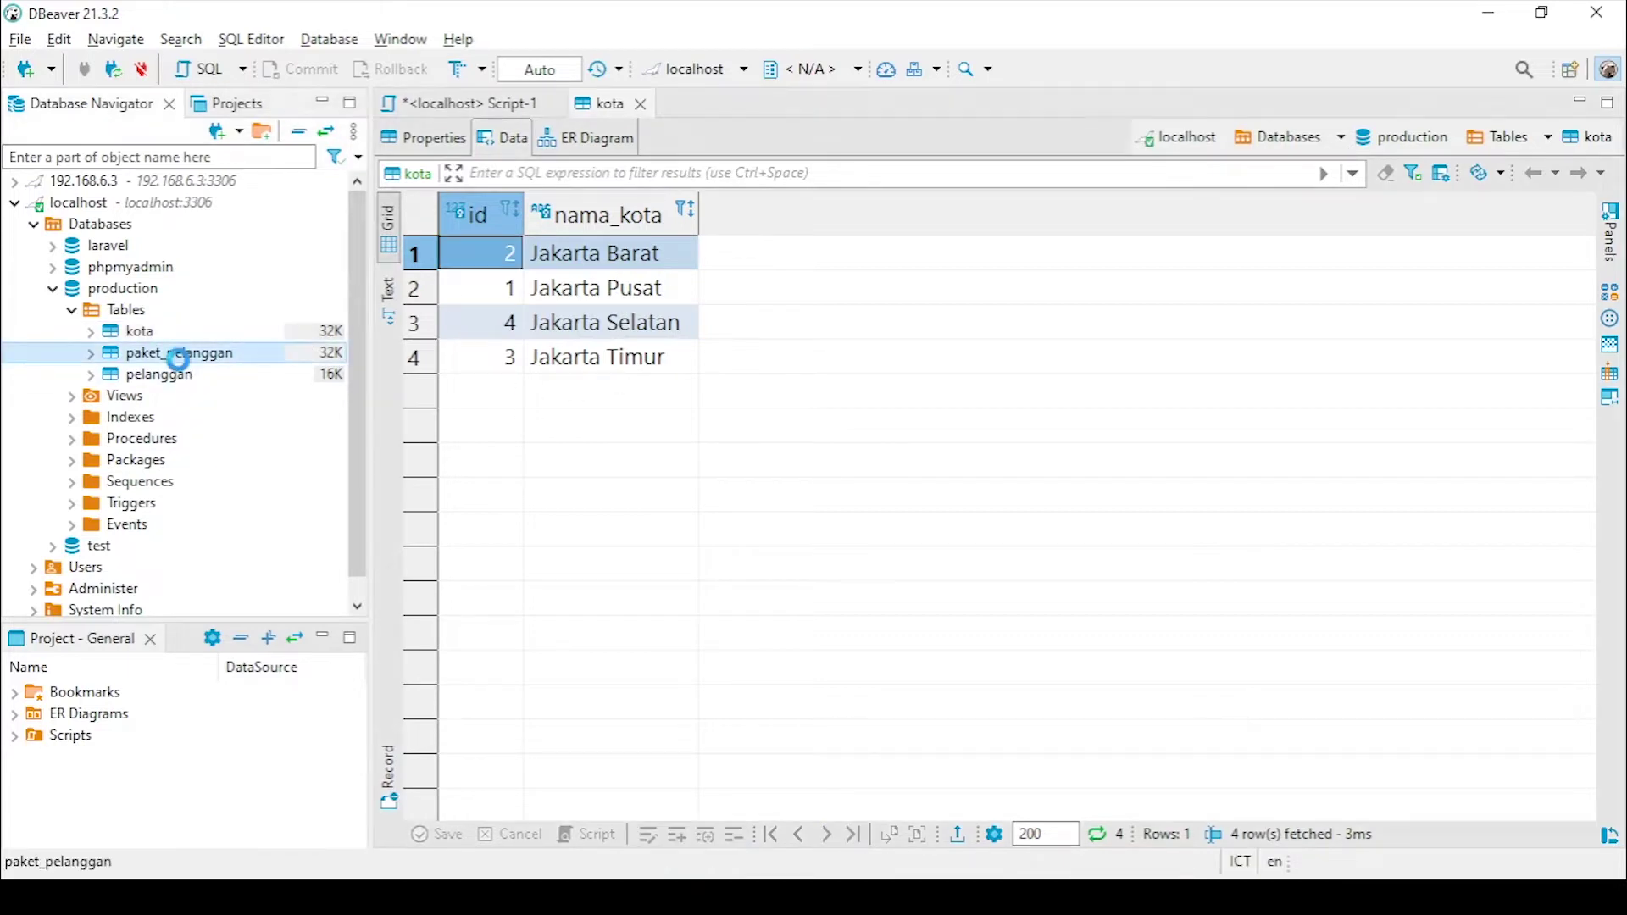
double_click(159, 374)
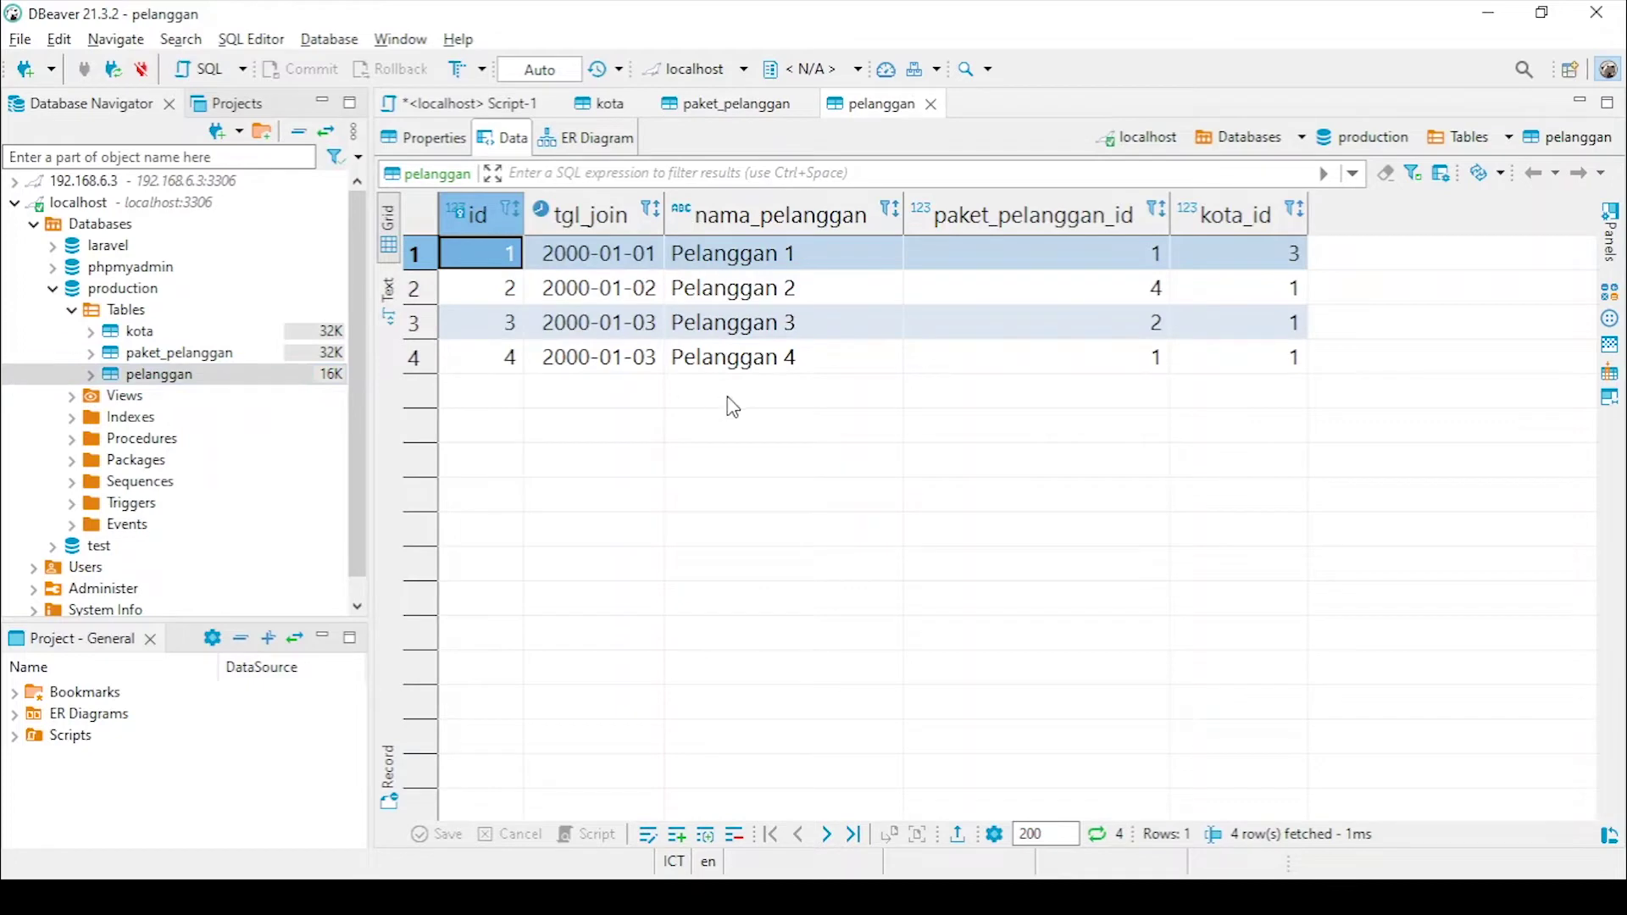
Switch to the Notepad extraction notes, copy the statement "create database db_datawarehouse;" and return to DBeaver
key(alt+Tab)
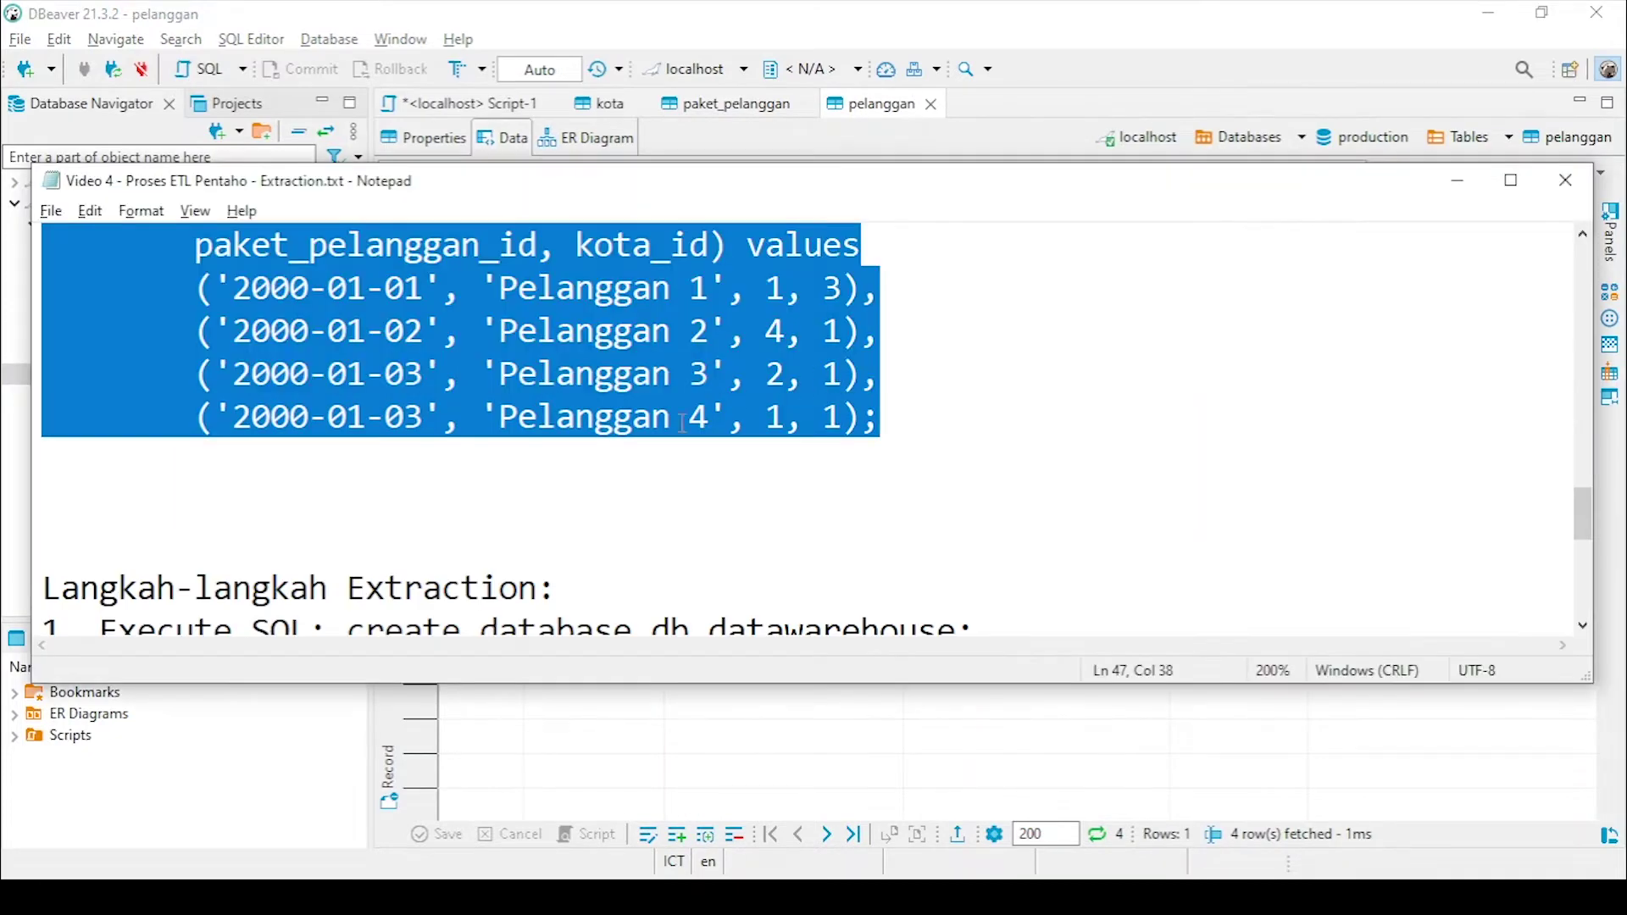
scroll(664, 426, down, 2)
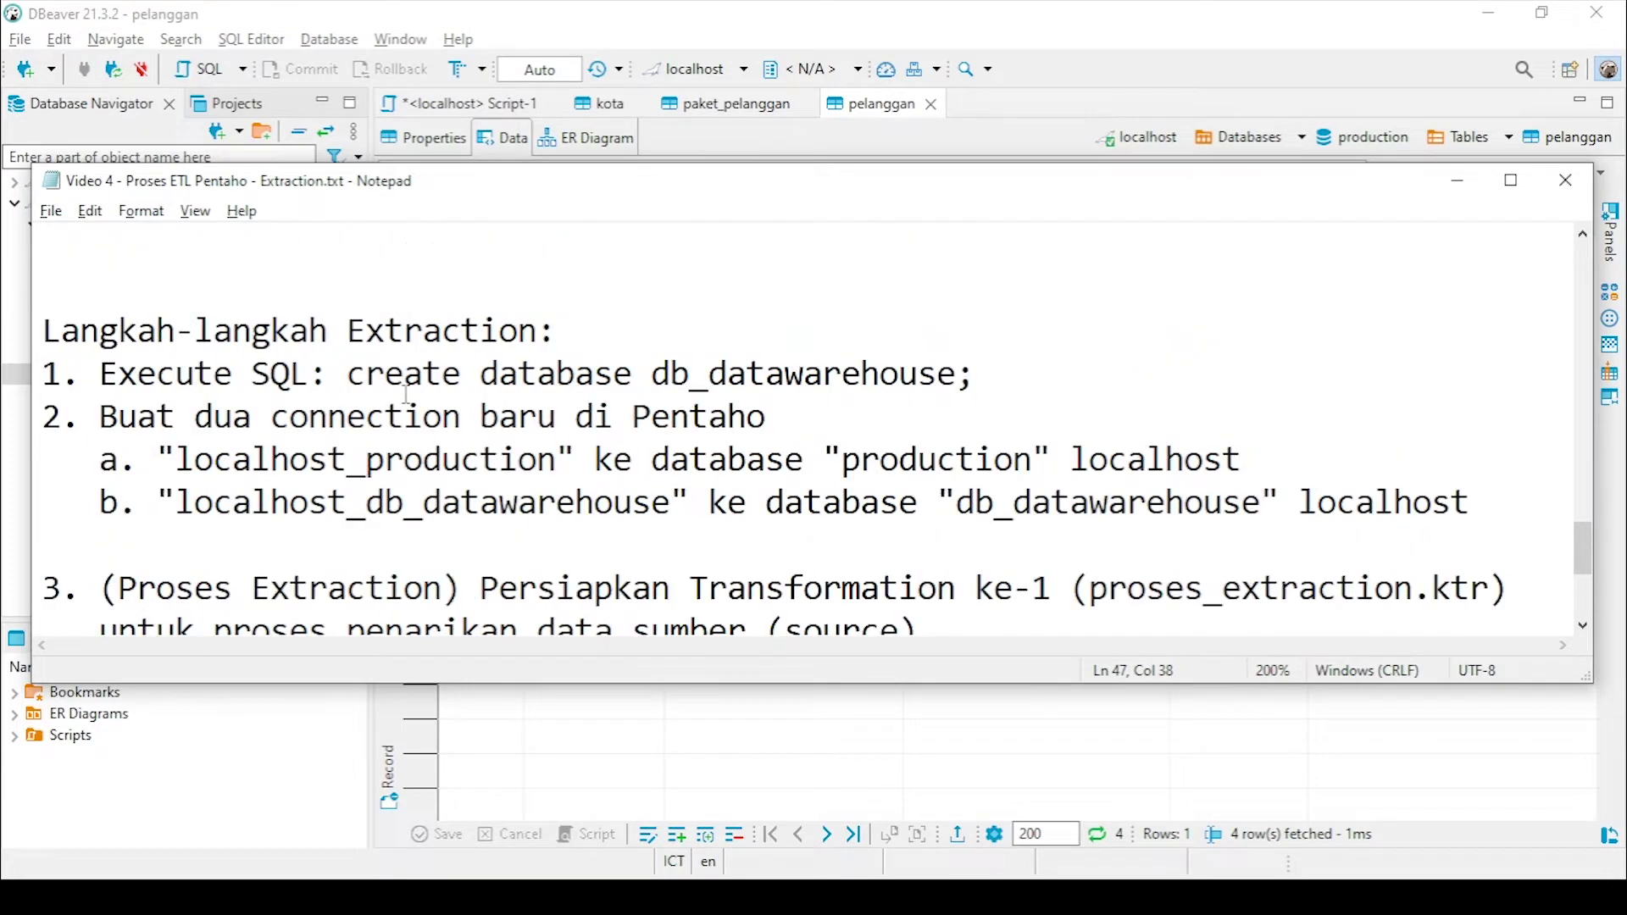
click(357, 378)
drag(348, 375, 998, 358)
right_click(905, 356)
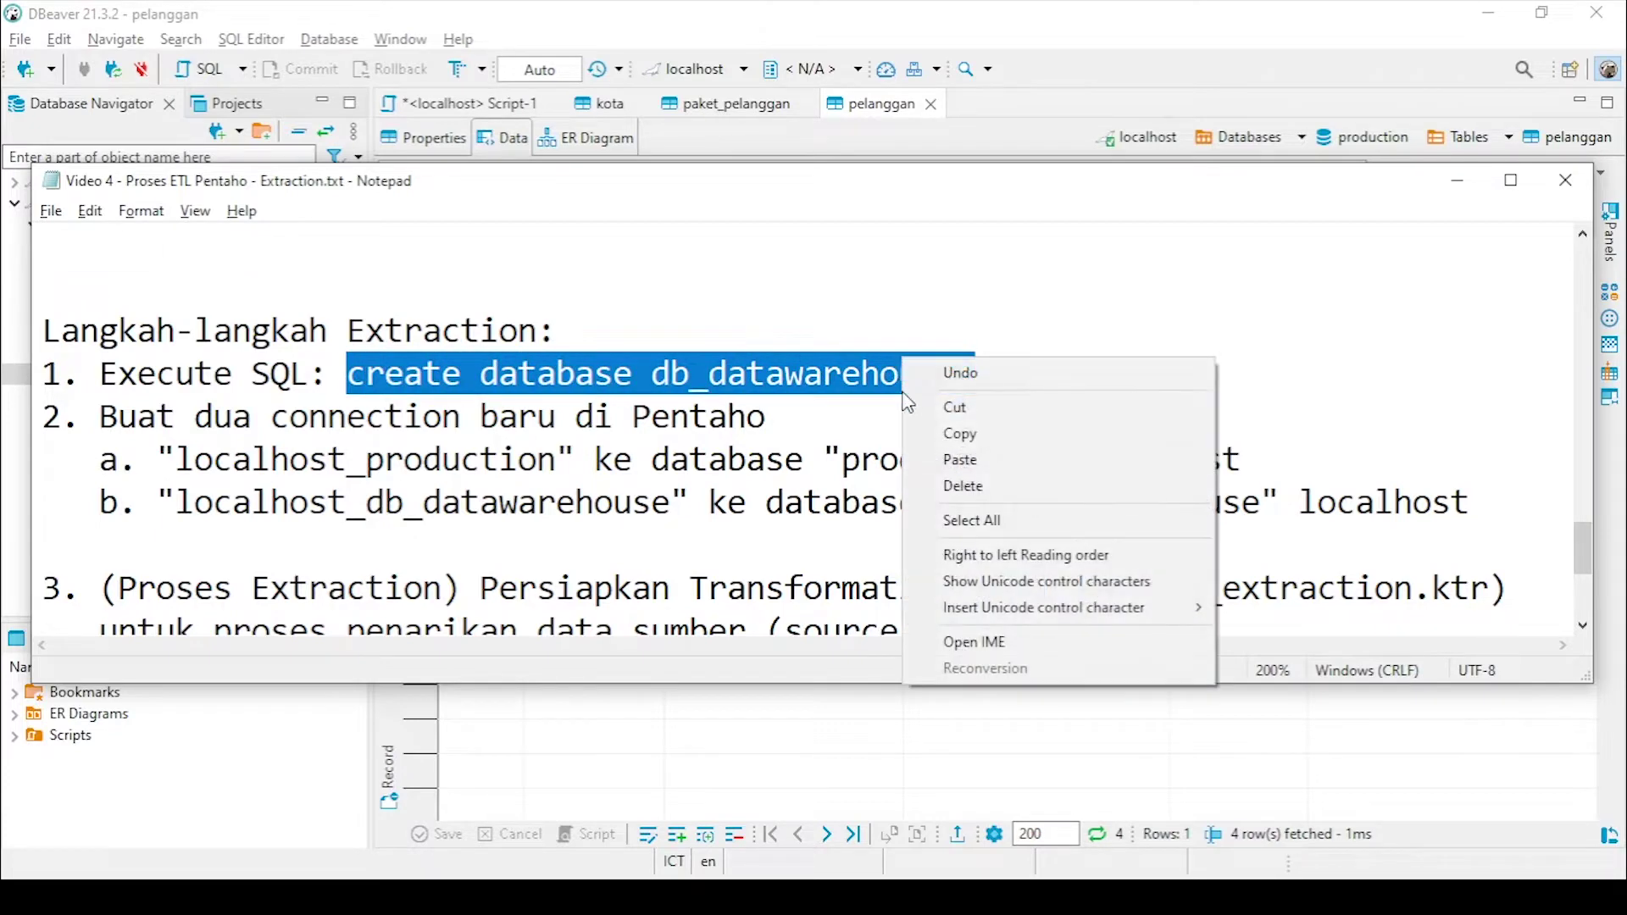
click(958, 432)
click(556, 12)
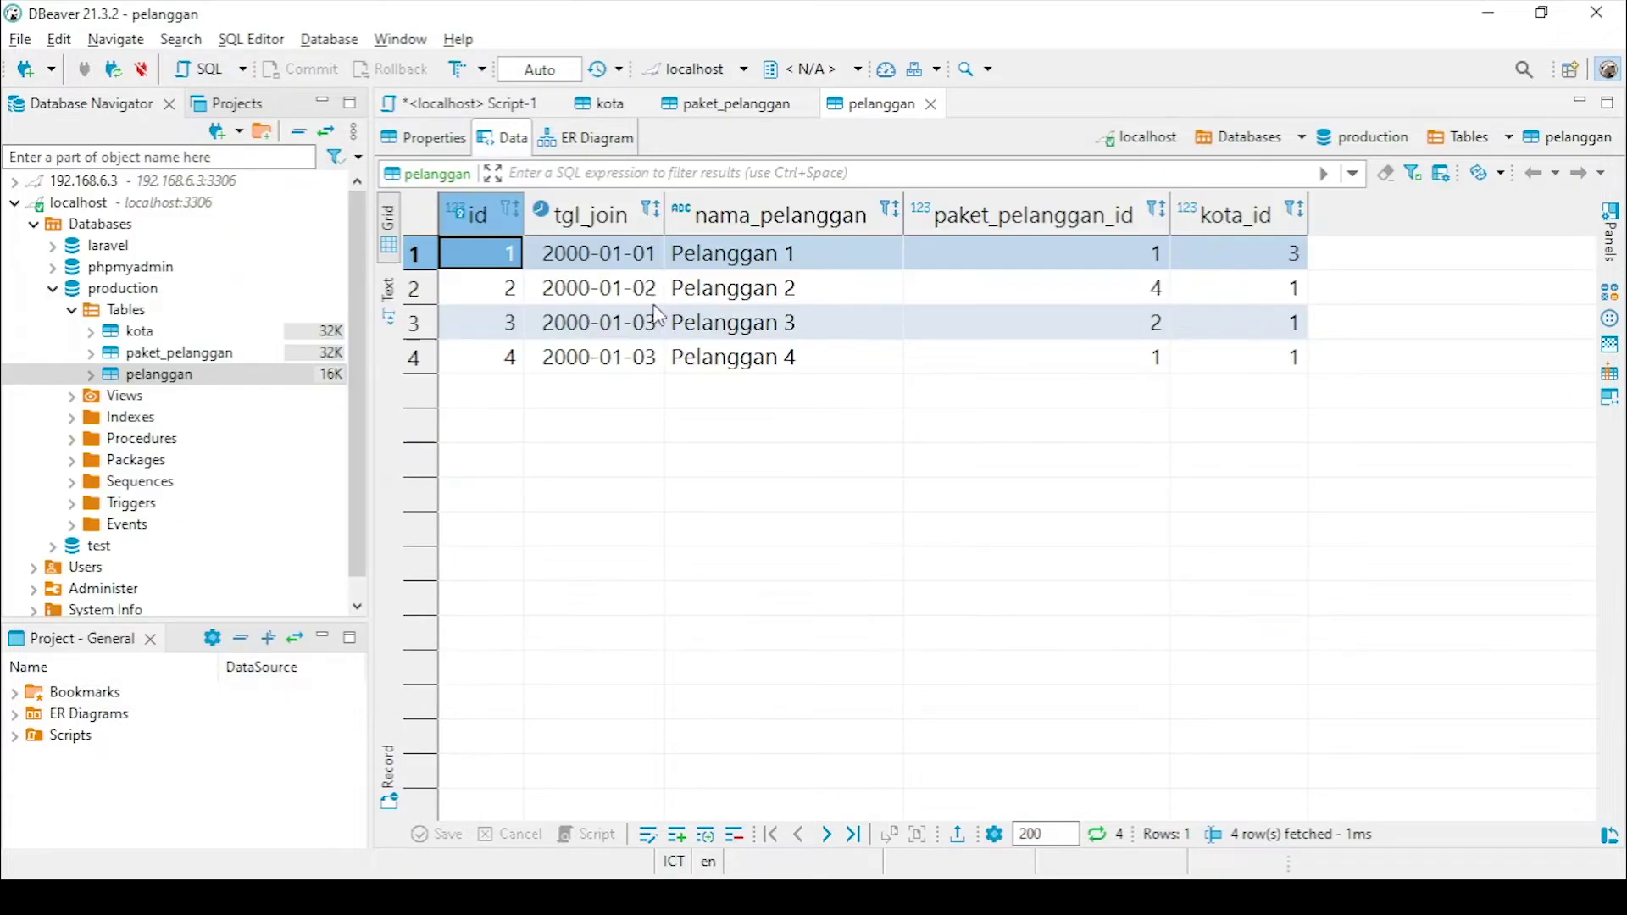
Close the pelanggan, paket_pelanggan and kota table editors and return to the SQL script
click(930, 103)
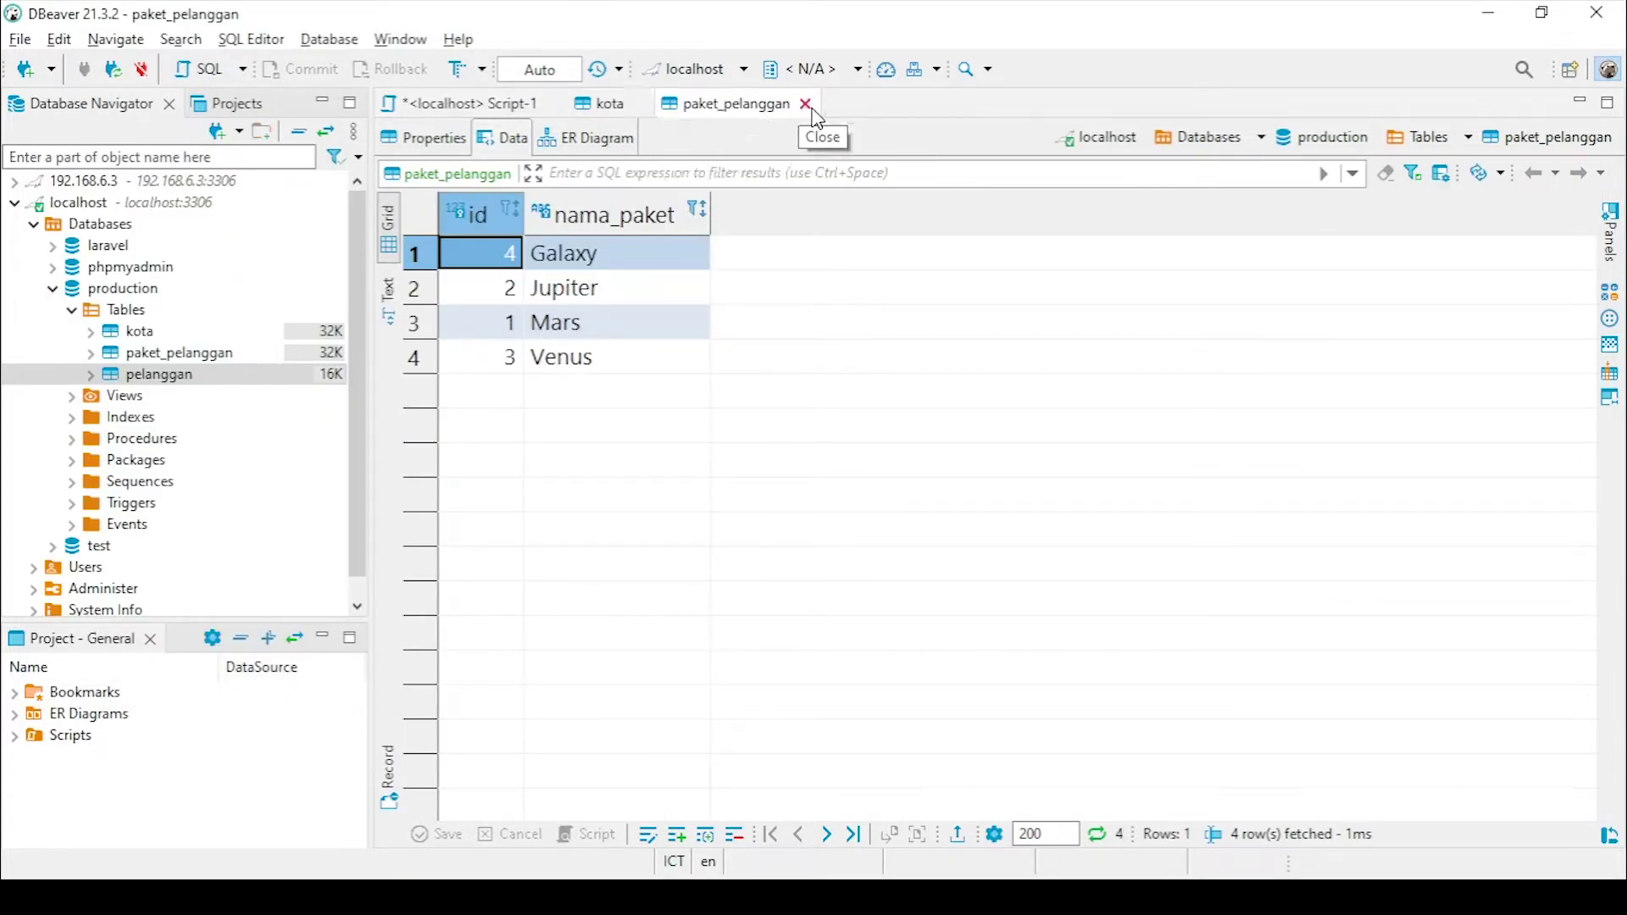
click(806, 104)
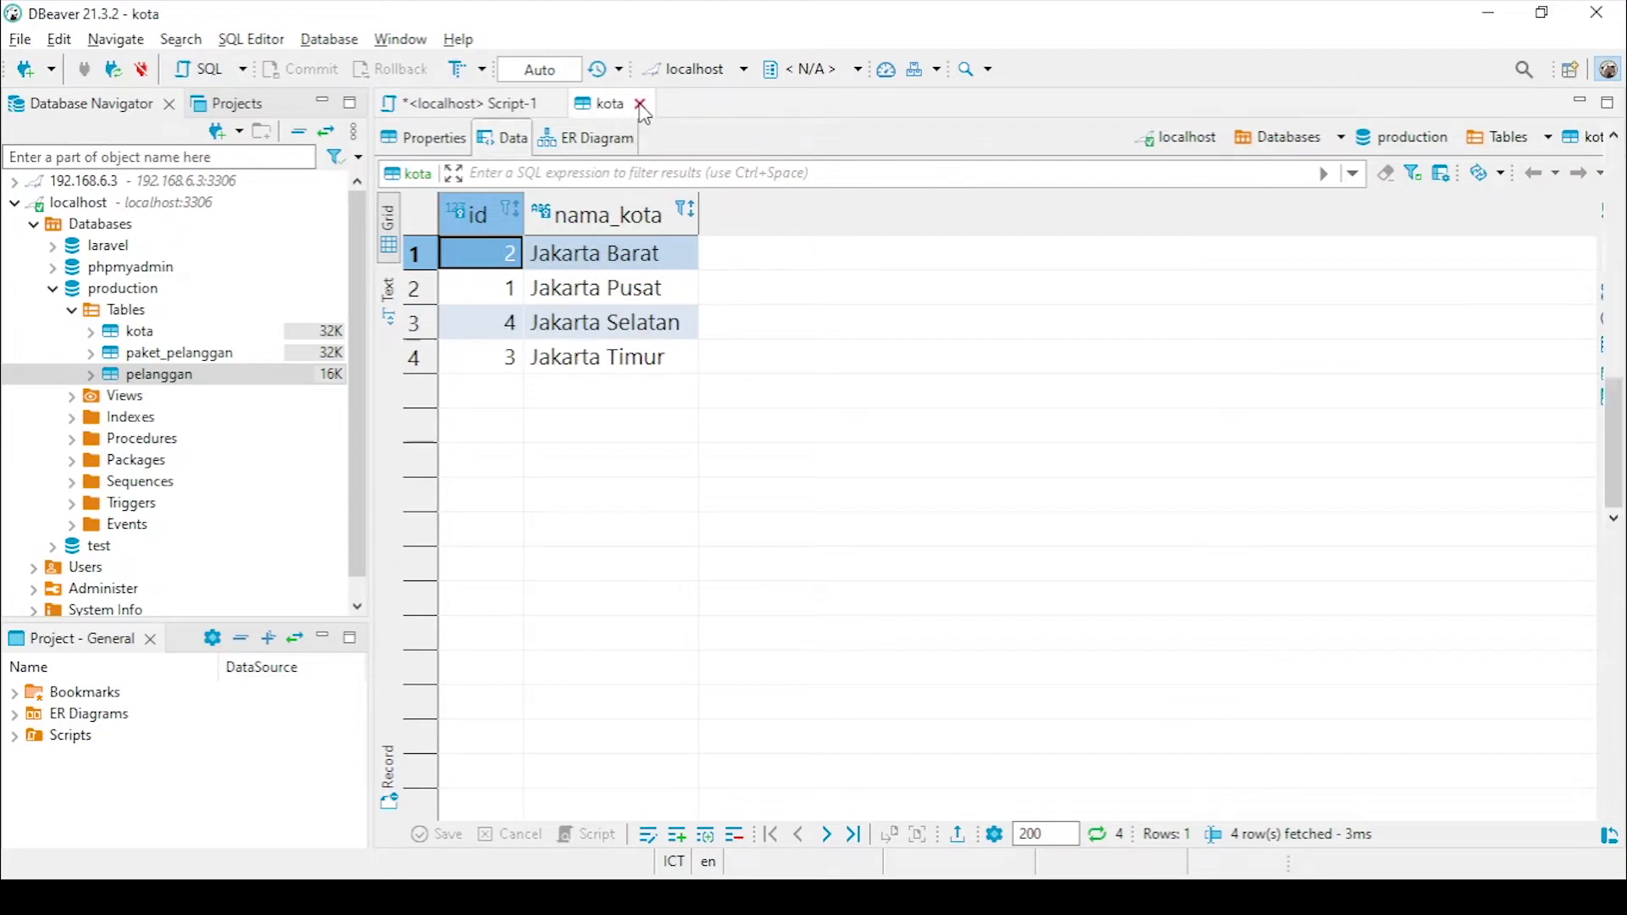
click(640, 104)
click(627, 303)
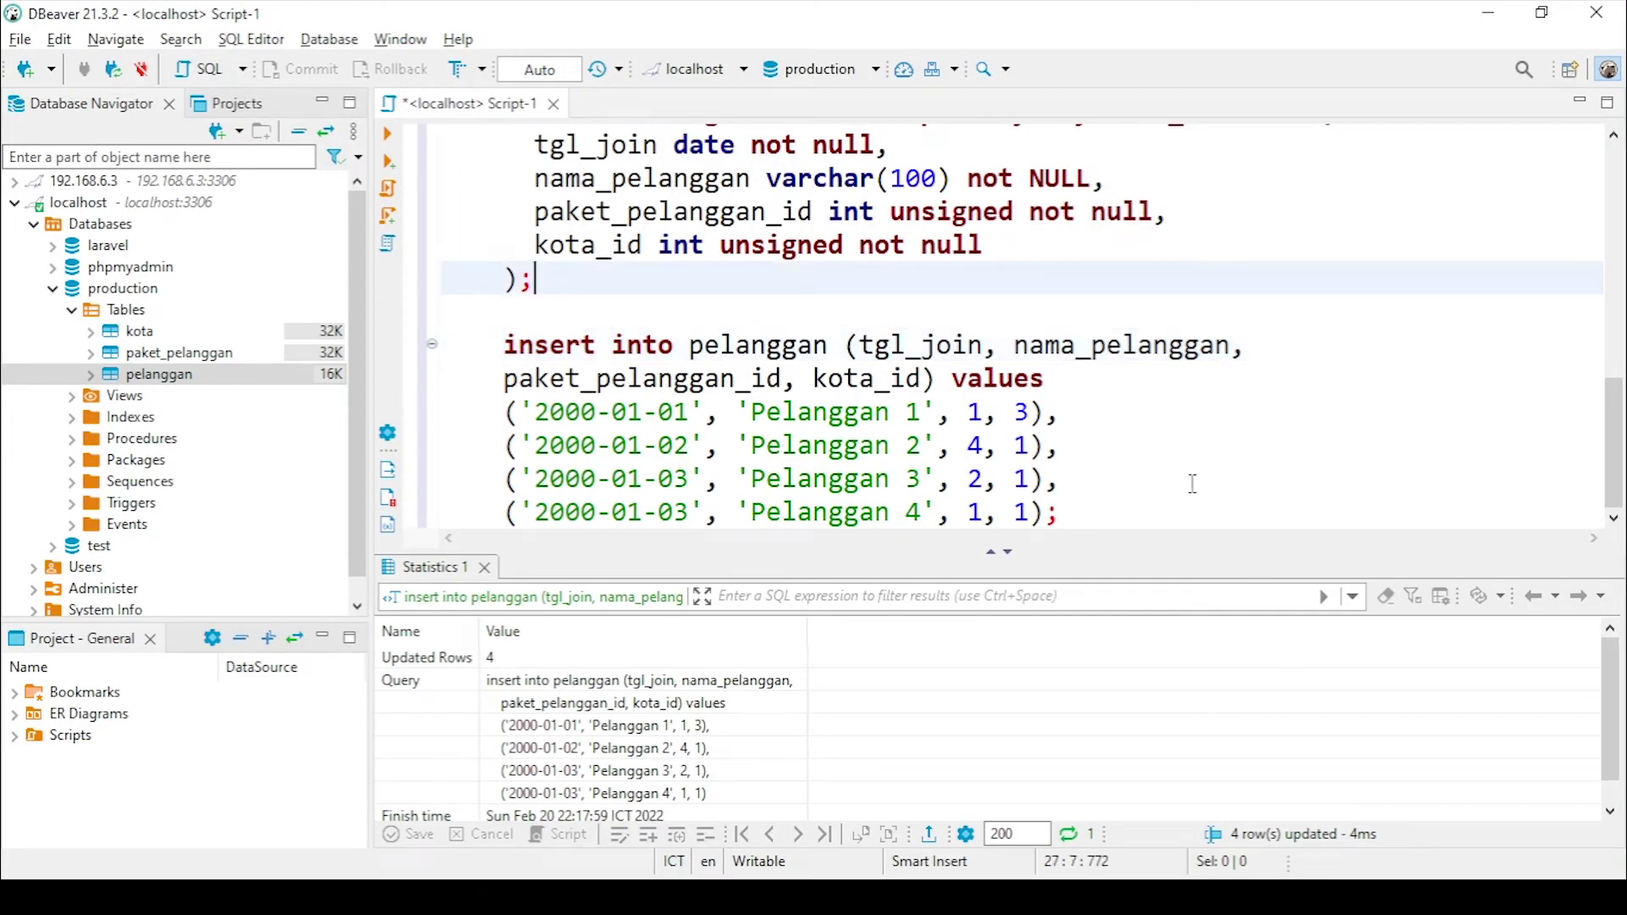
Add the copied "create database db_datawarehouse;" statement below the last insert in the script and run it
click(1174, 502)
key(Return)
key(Return)
key(Return)
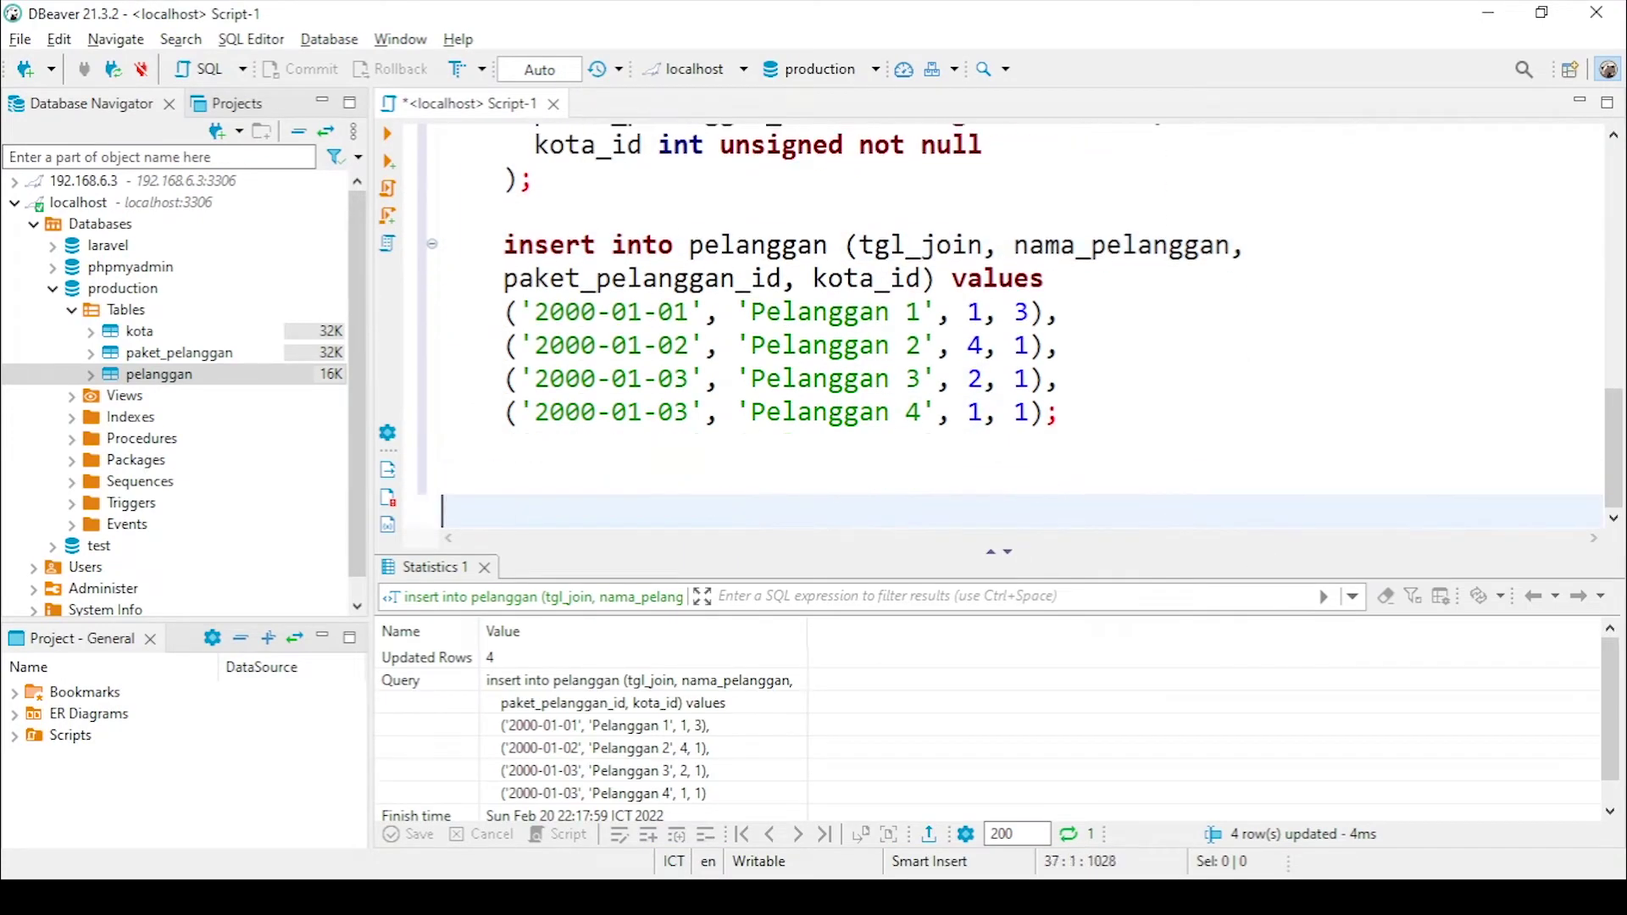
key(ctrl+v)
key(ctrl+Down)
key(ctrl+Down)
key(ctrl+Down)
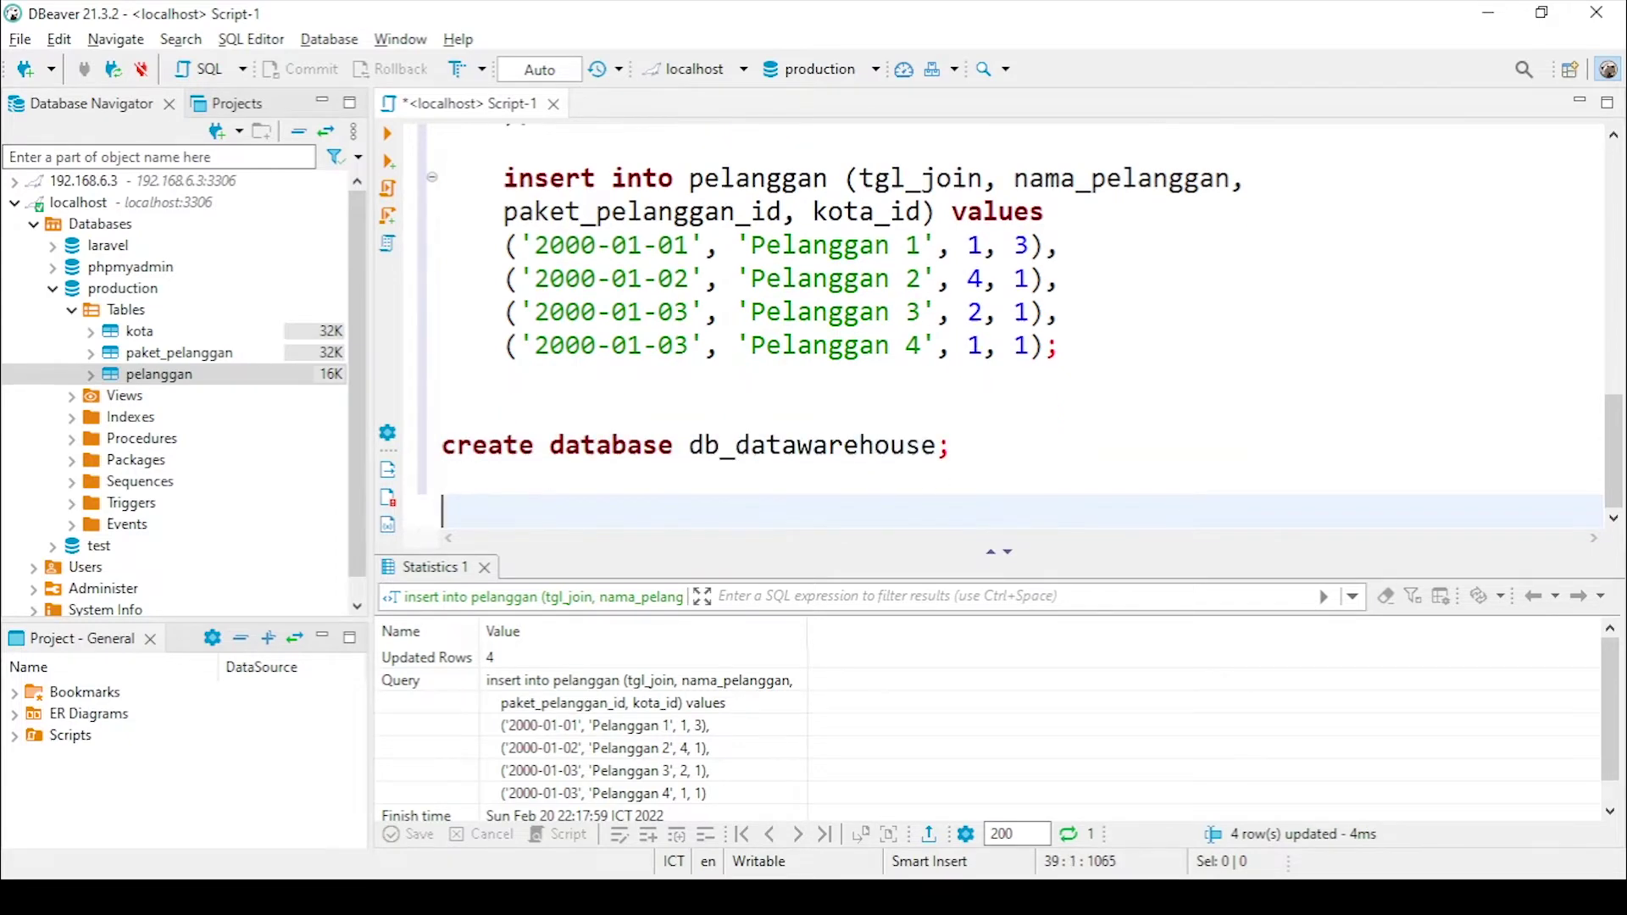
key(Home)
key(ctrl+Return)
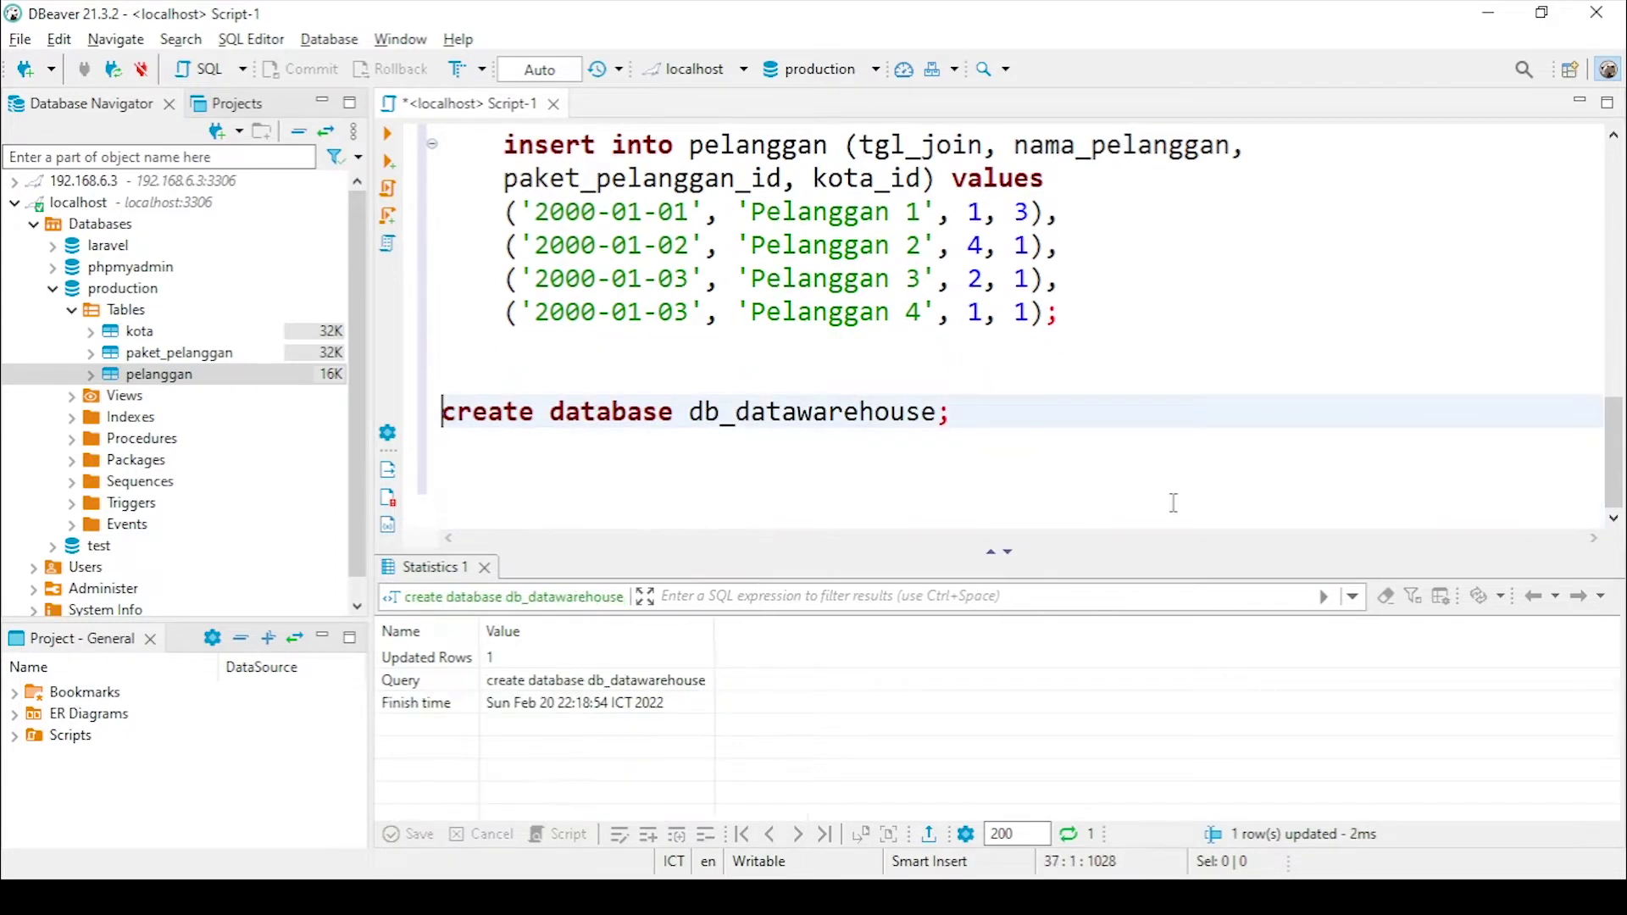
Collapse the production database, refresh the localhost databases and select db_datawarehouse
click(52, 288)
click(107, 210)
click(110, 222)
right_click(110, 222)
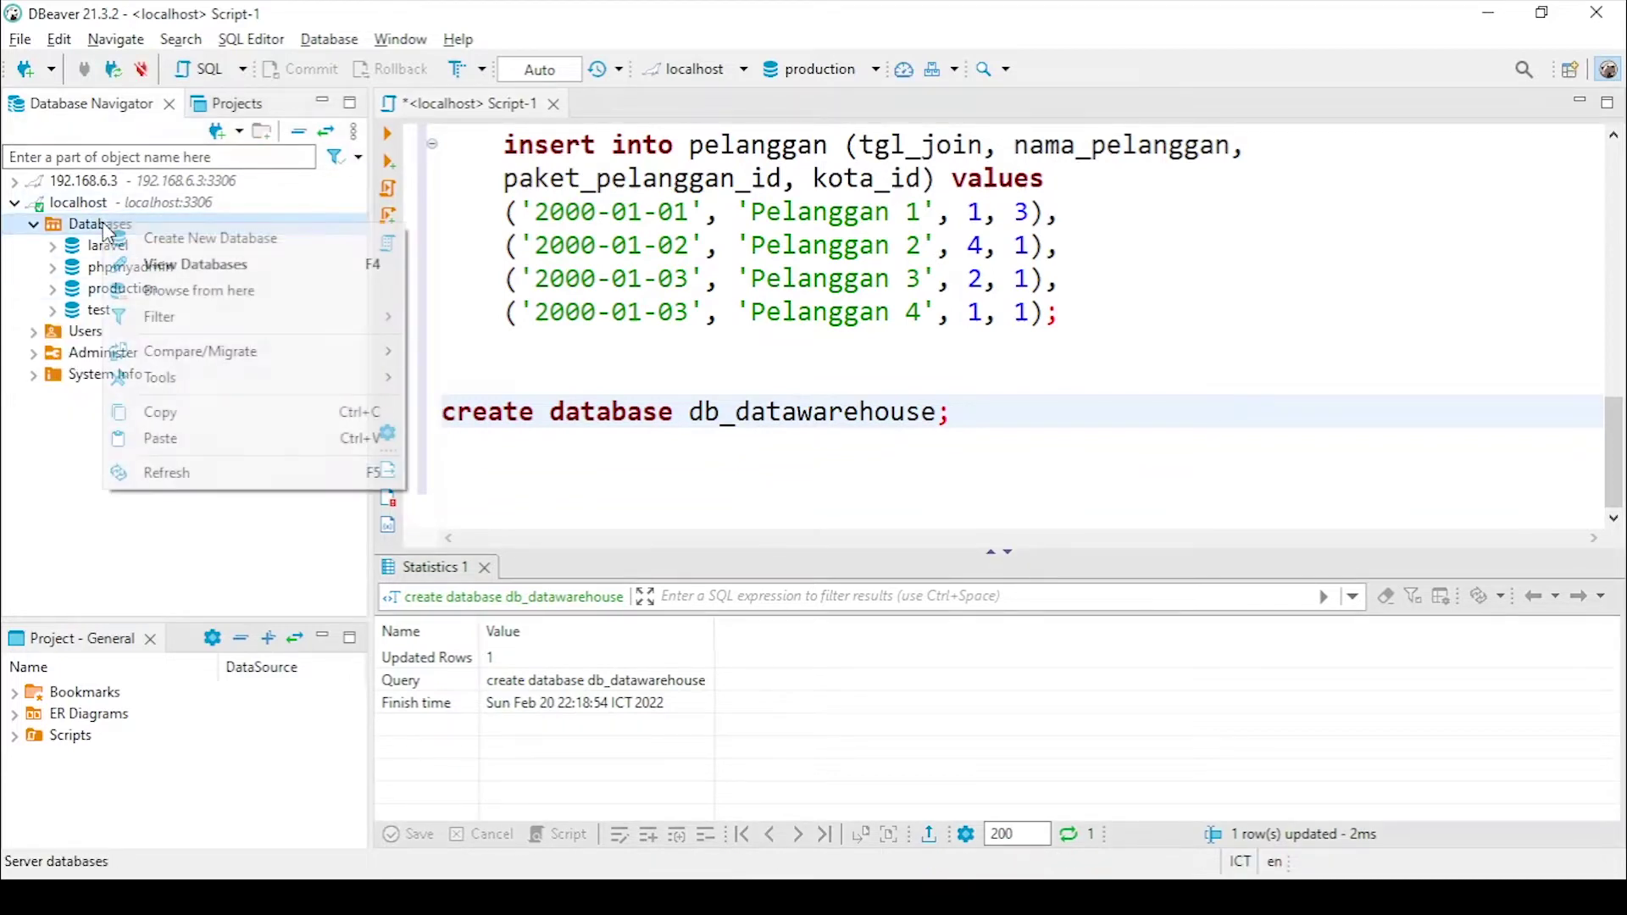
click(258, 483)
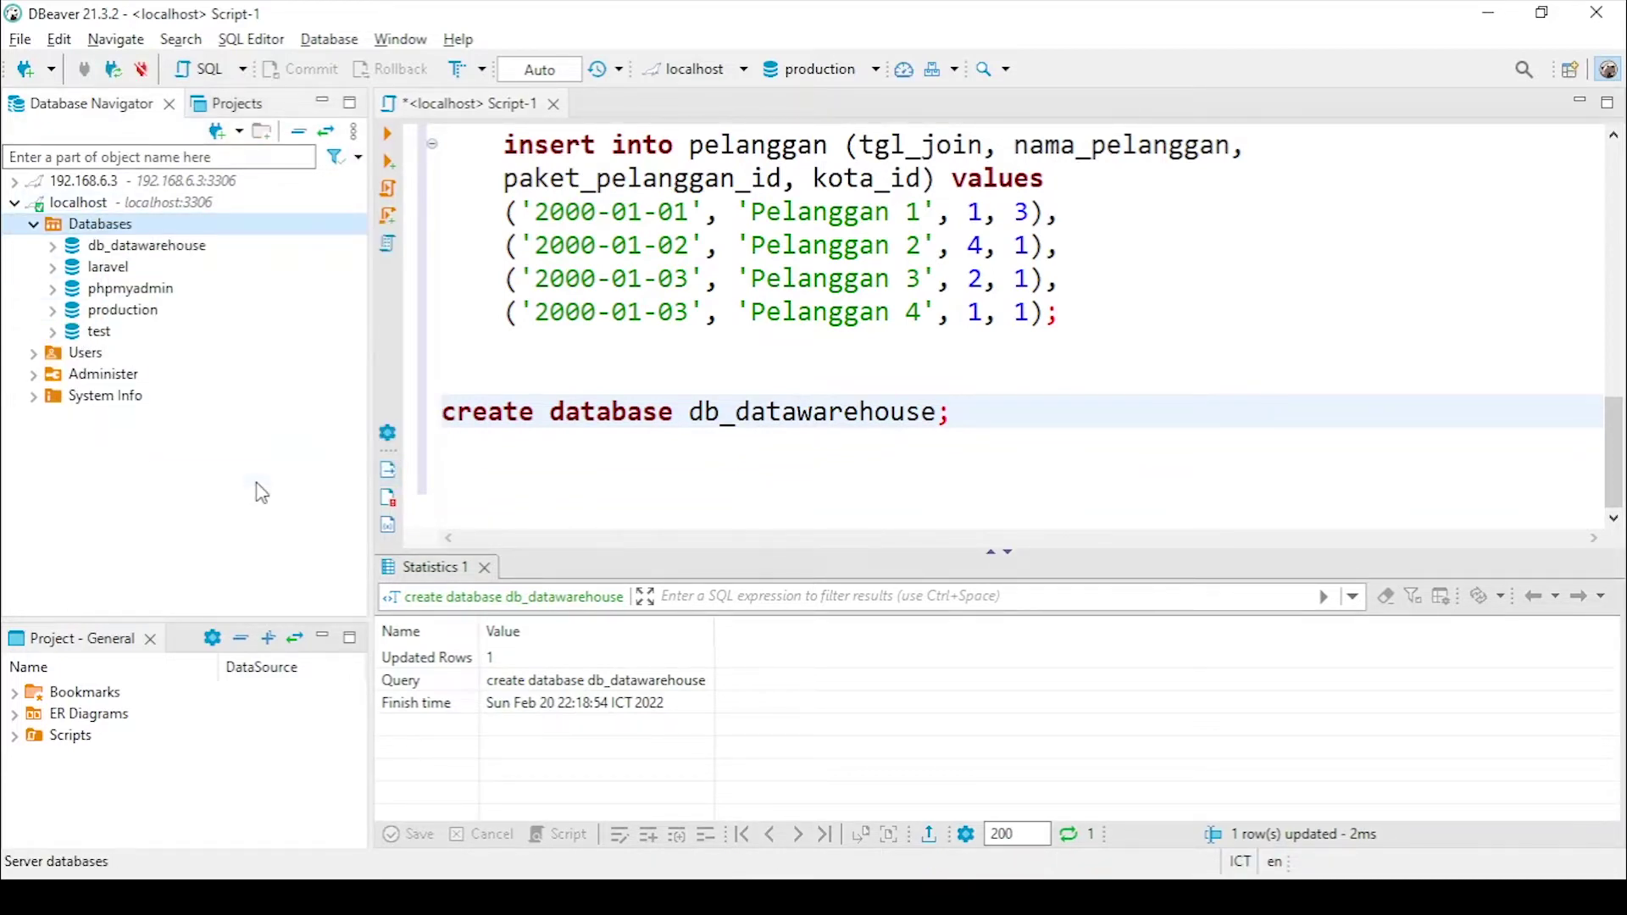
click(122, 252)
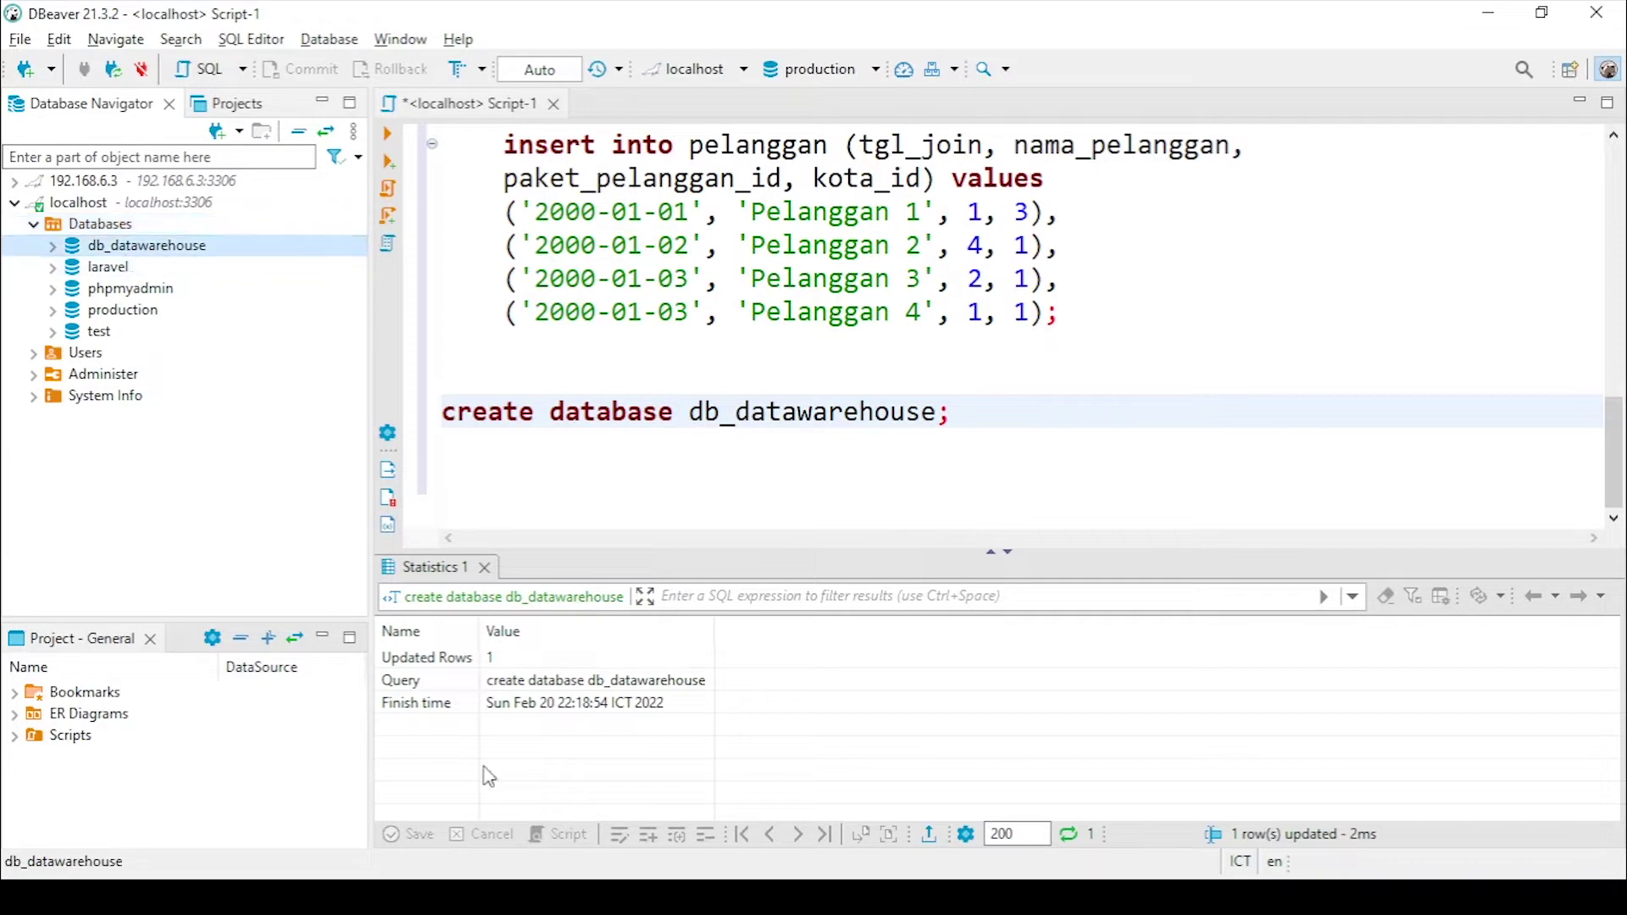
Review the two required Pentaho connections in the Notepad notes and copy the connection name localhost_production
key(alt+Tab)
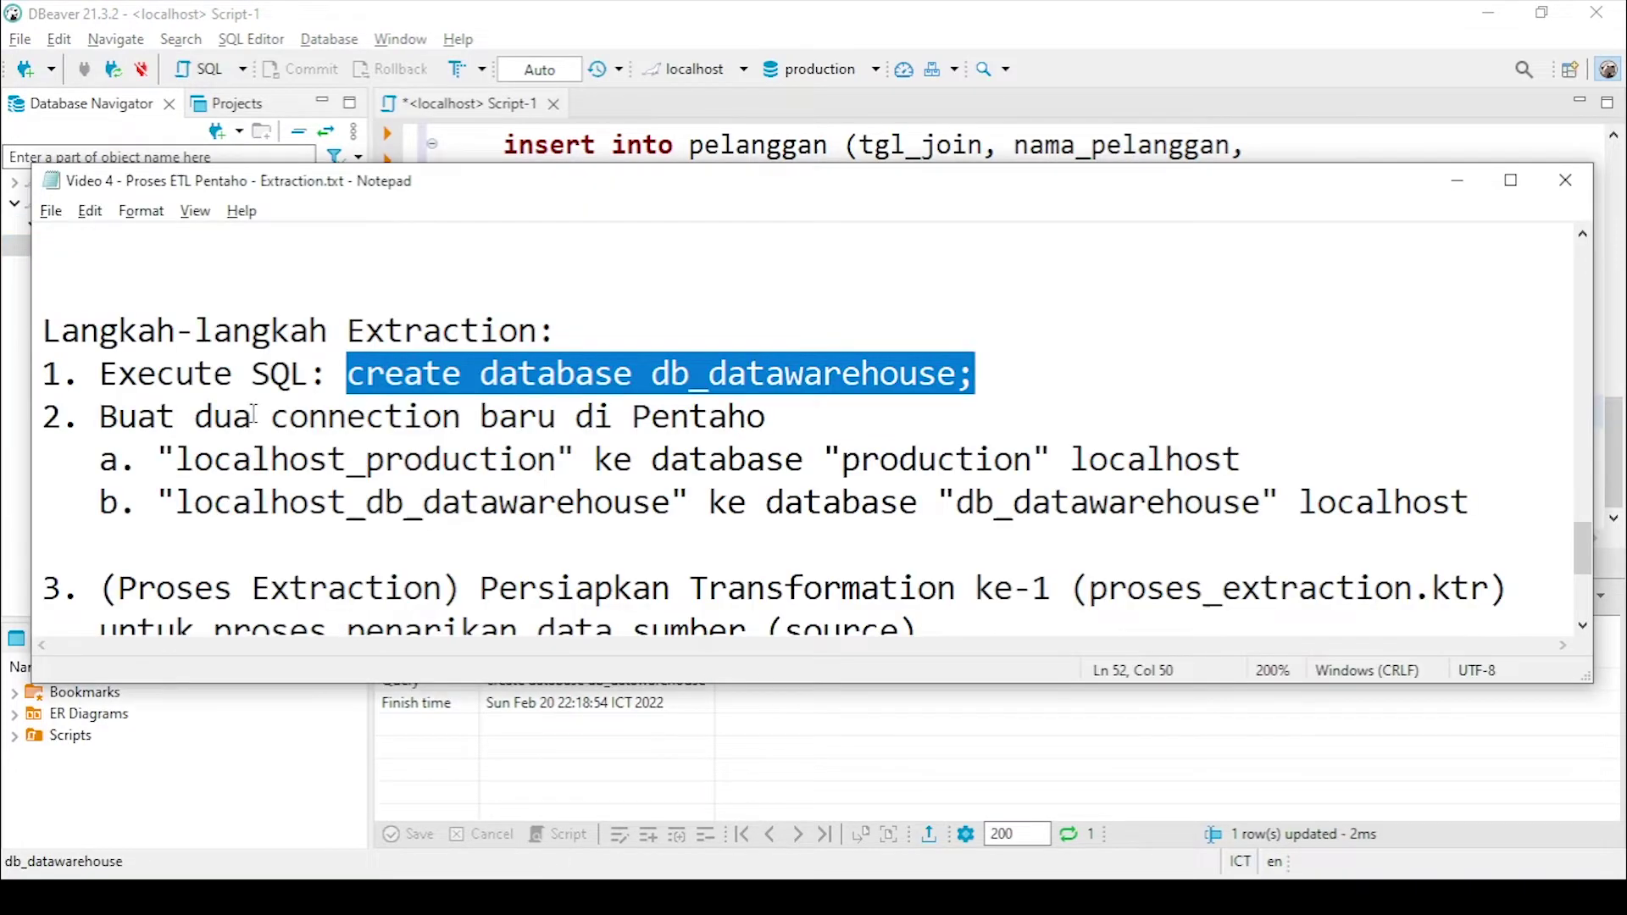
drag(50, 417, 831, 490)
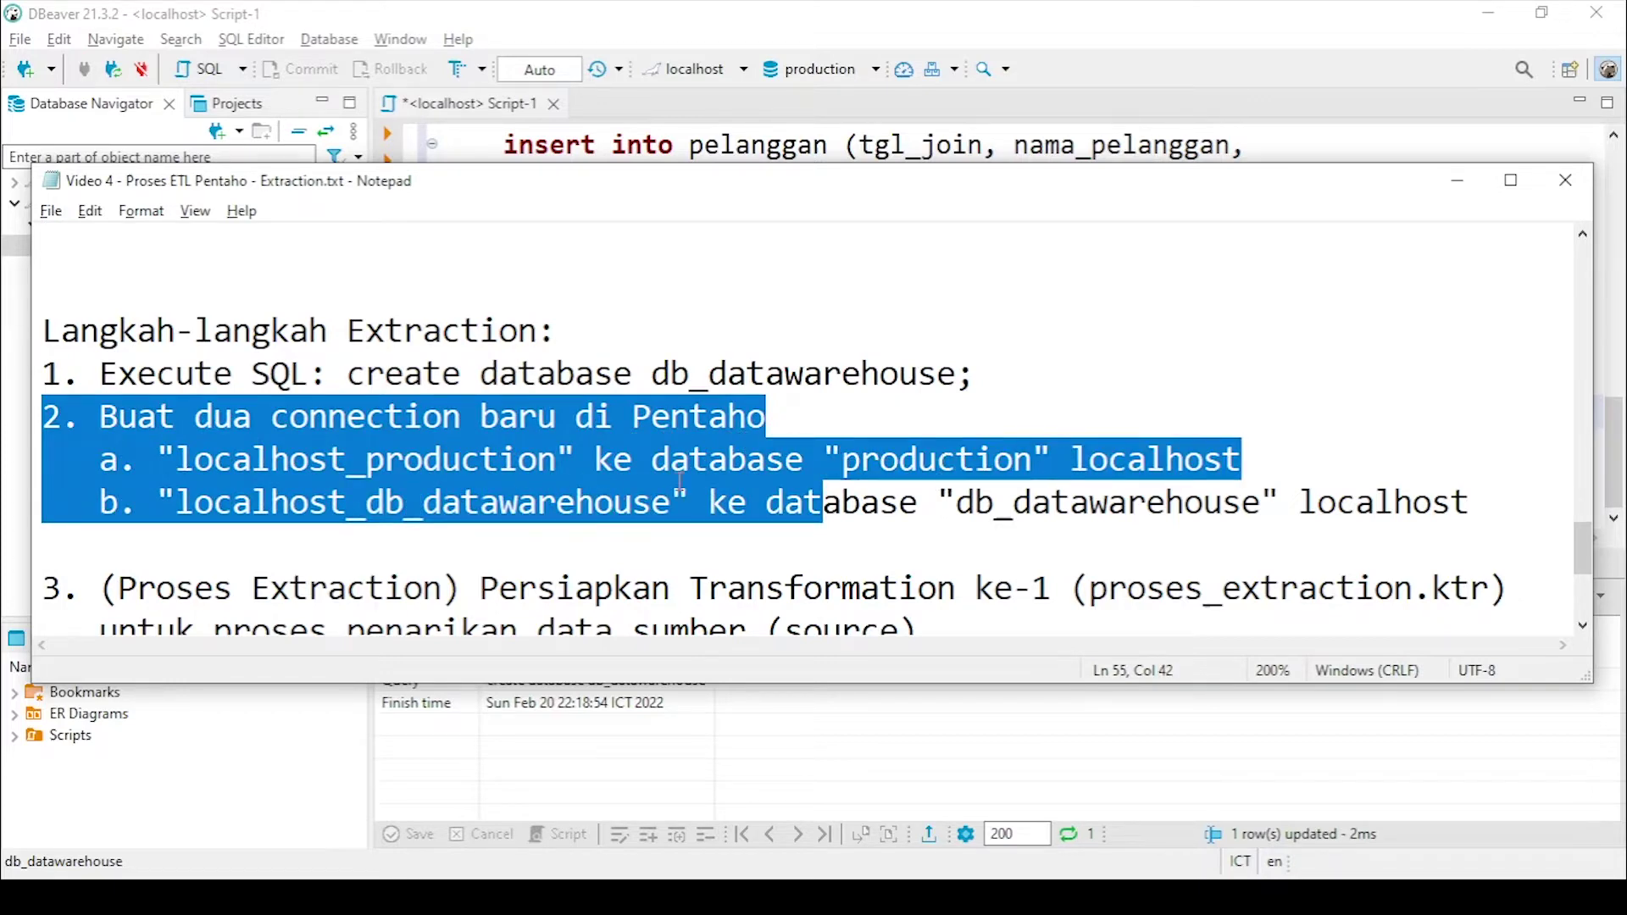
click(793, 490)
double_click(321, 475)
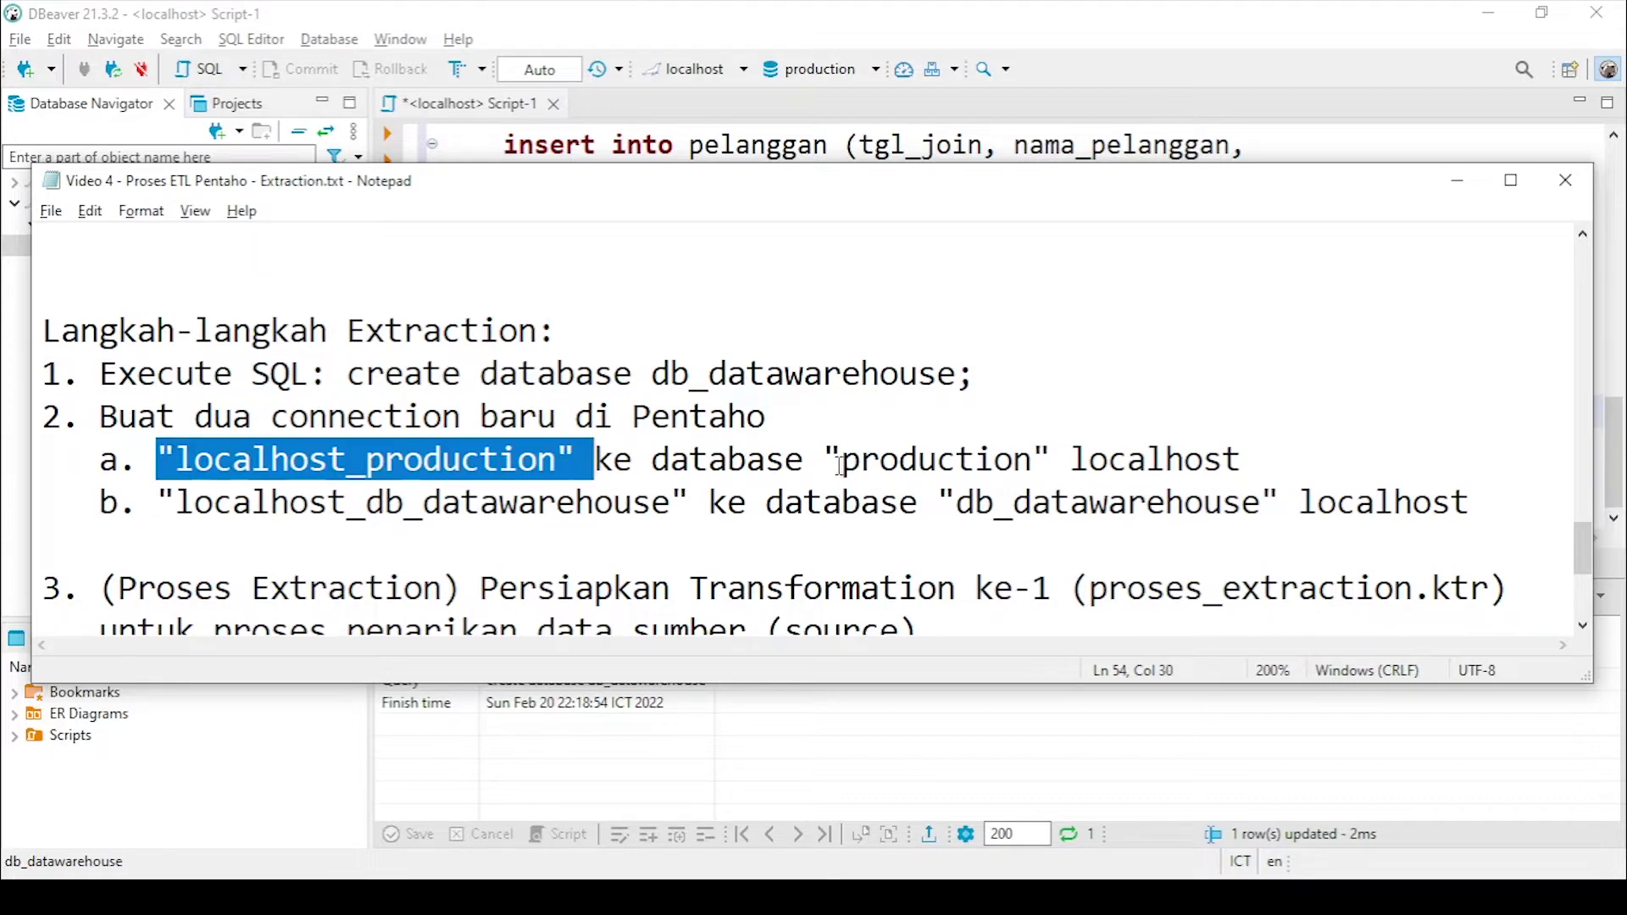
drag(858, 465, 1033, 465)
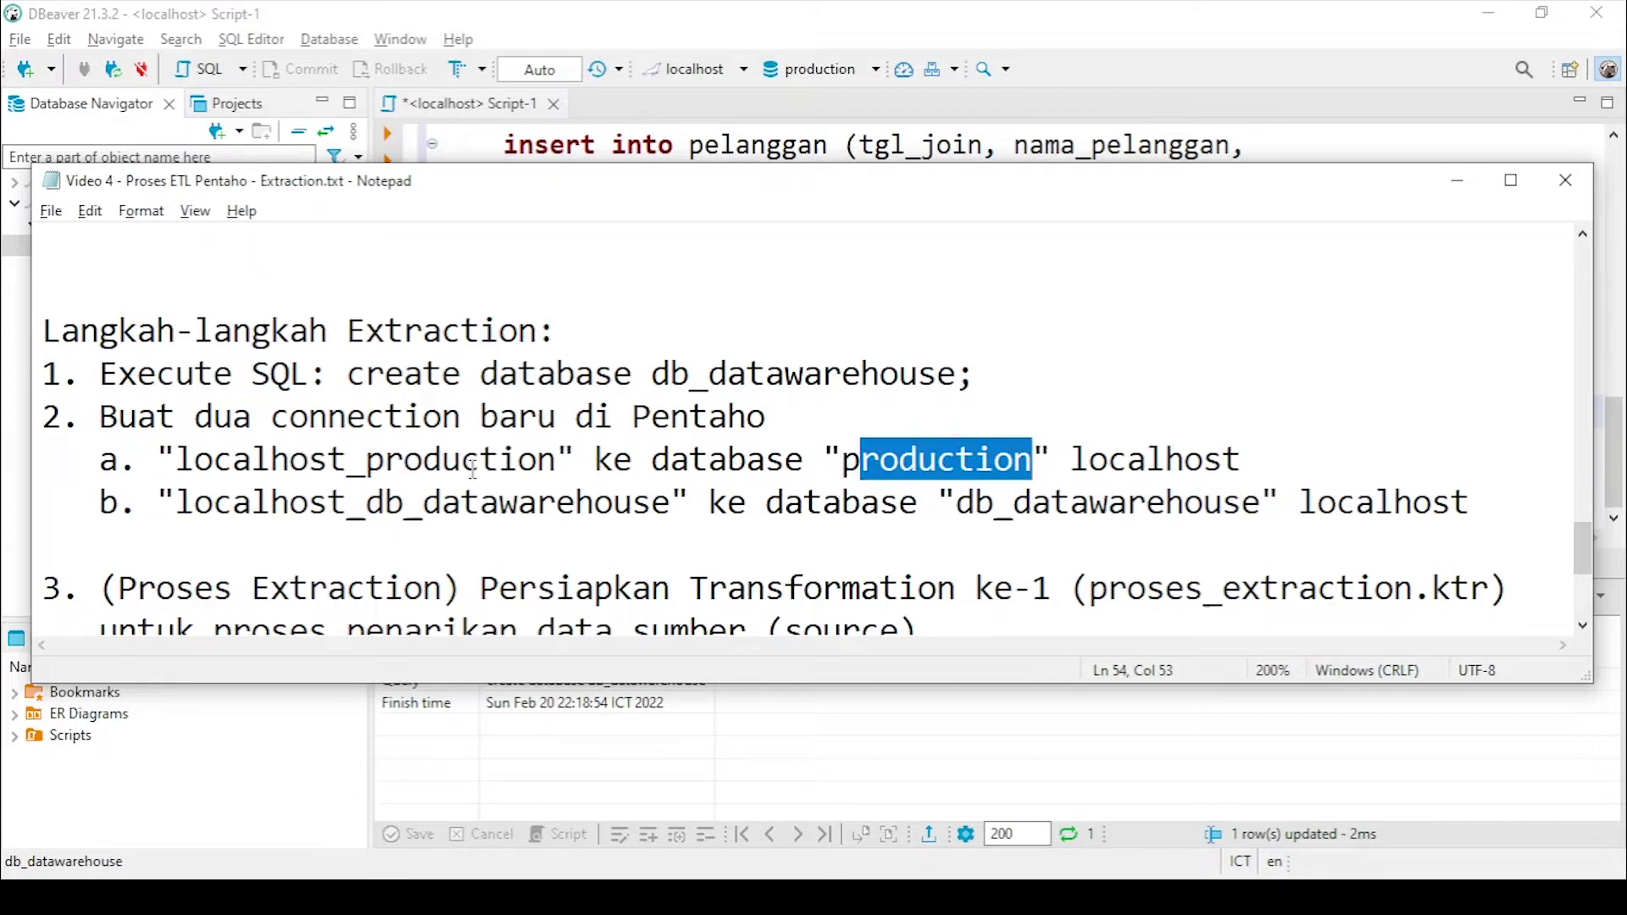
drag(551, 466, 179, 475)
right_click(227, 450)
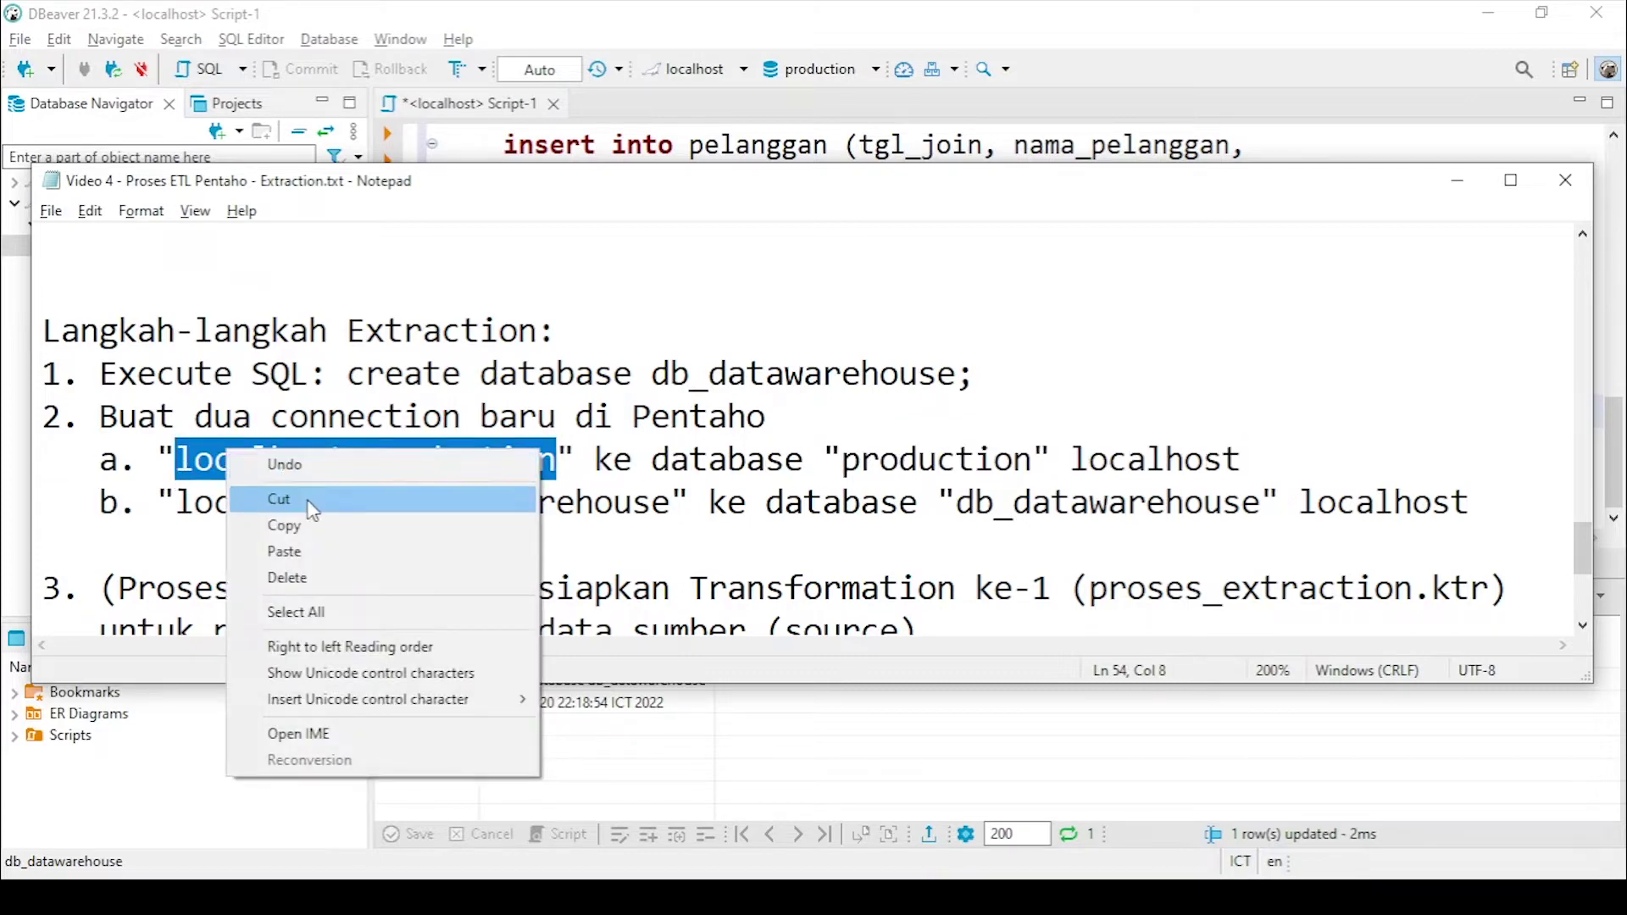
click(318, 528)
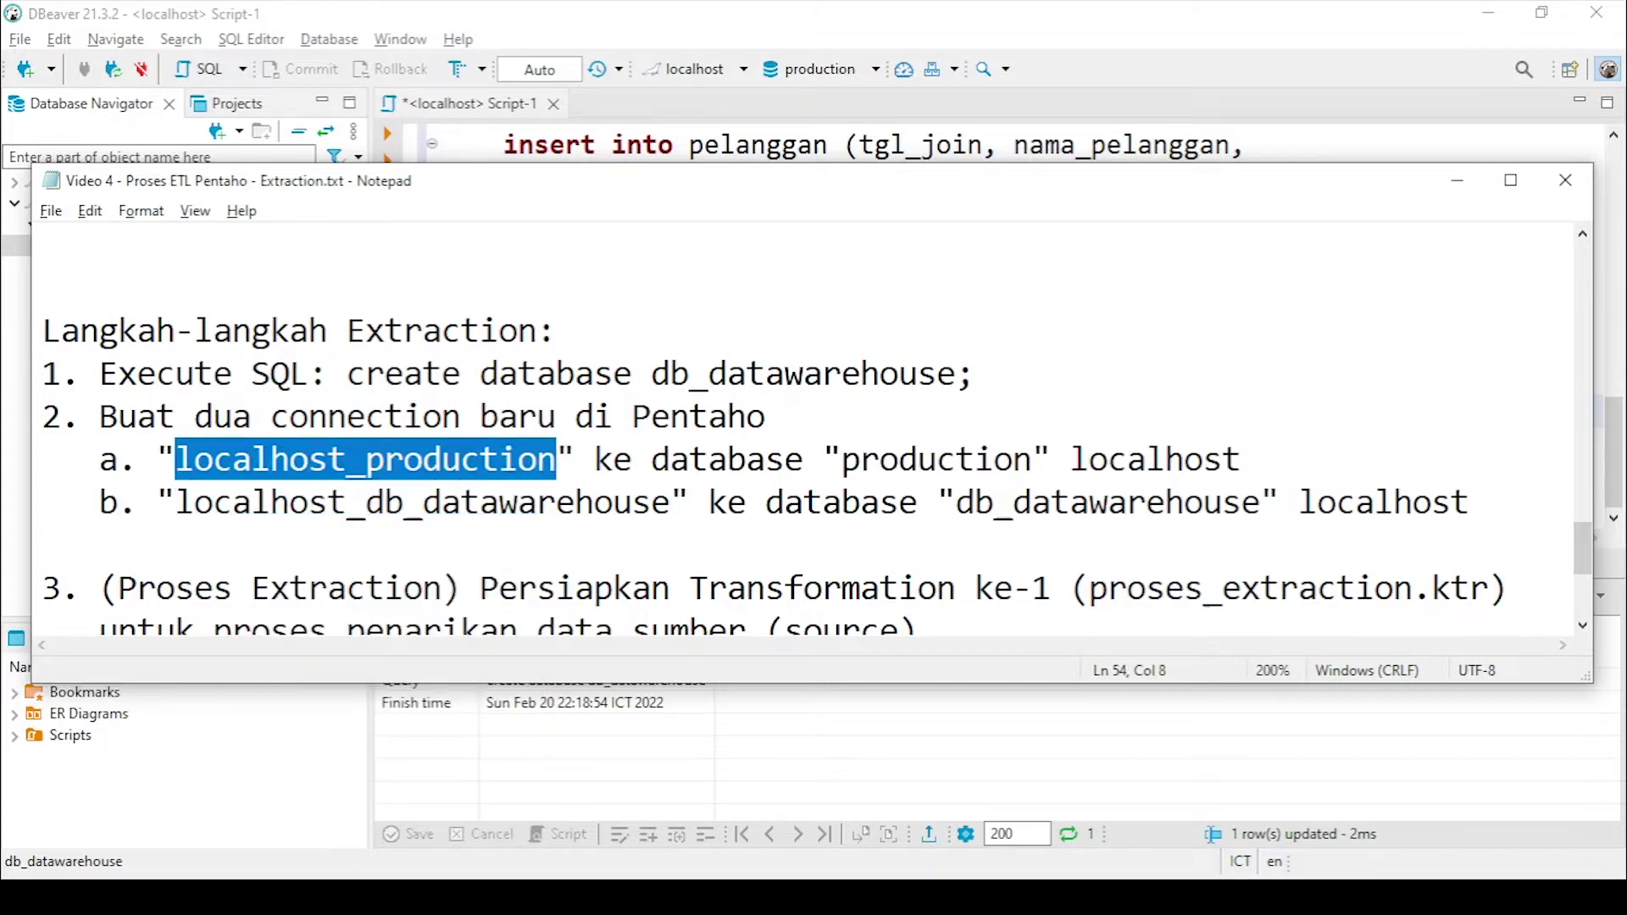
Switch to Spoon and create a new transformation
key(alt+Tab)
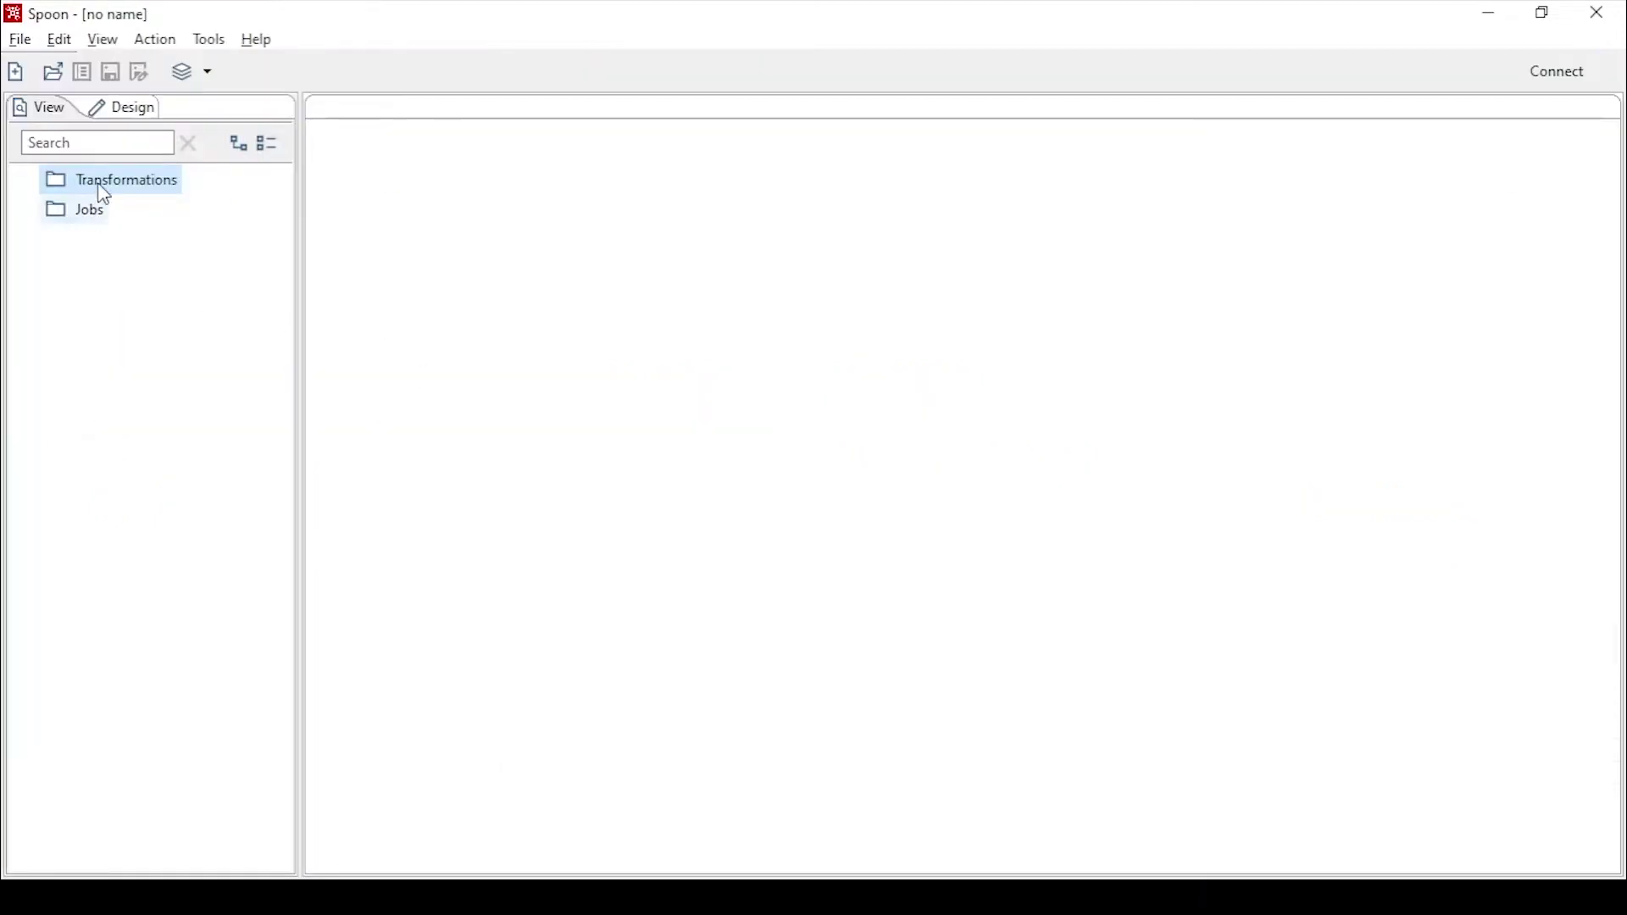
click(20, 40)
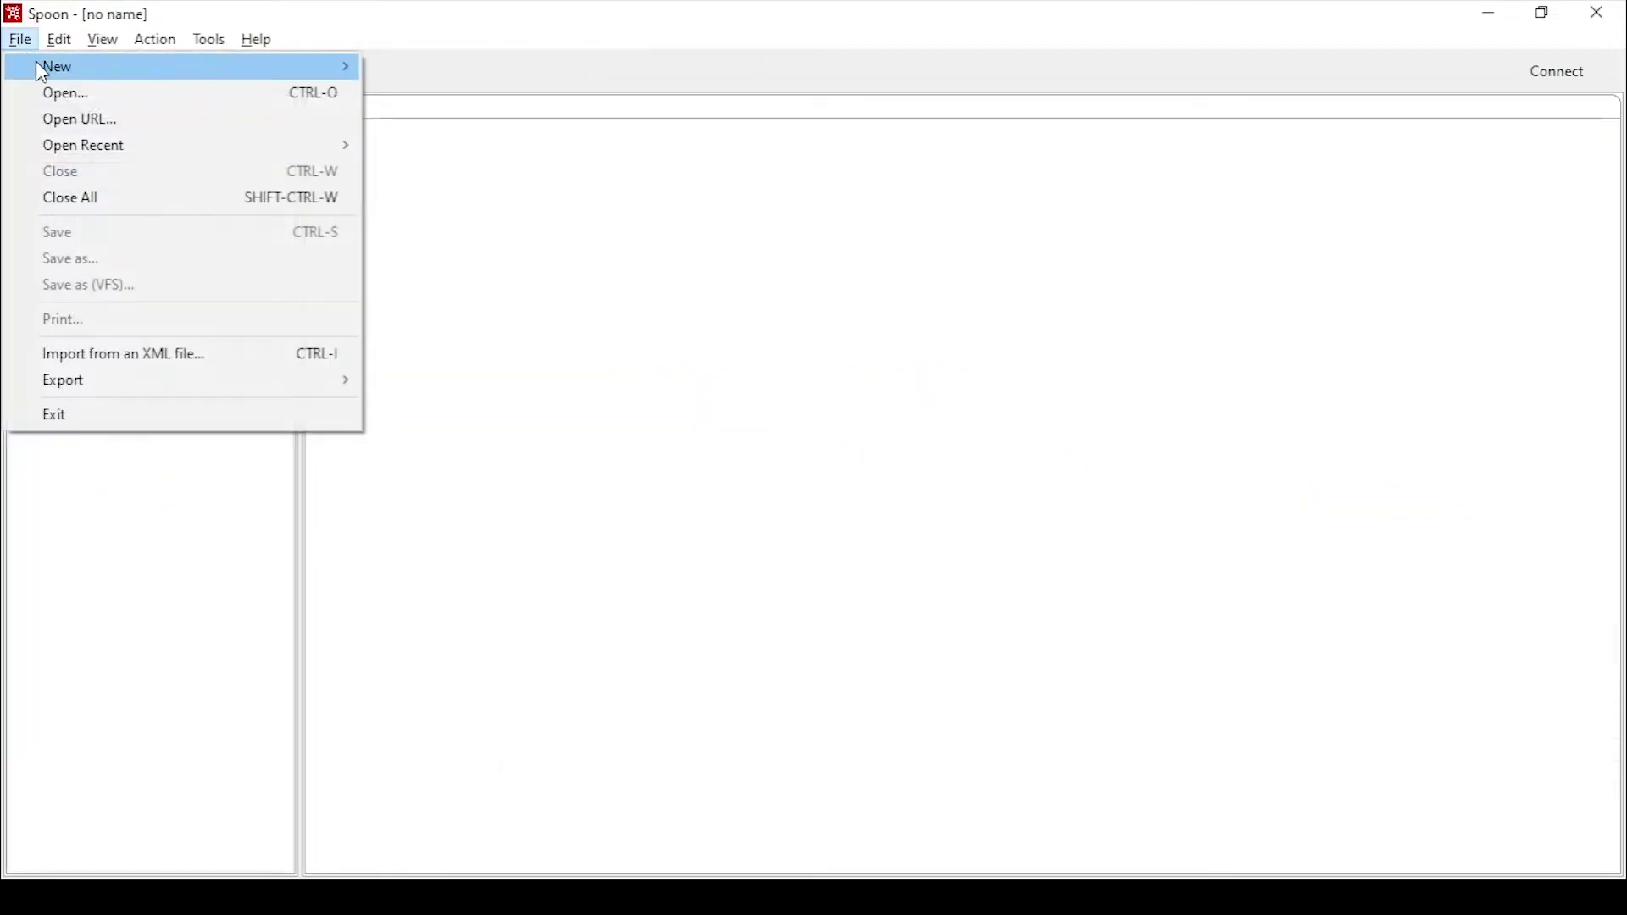
mouse_move(102, 76)
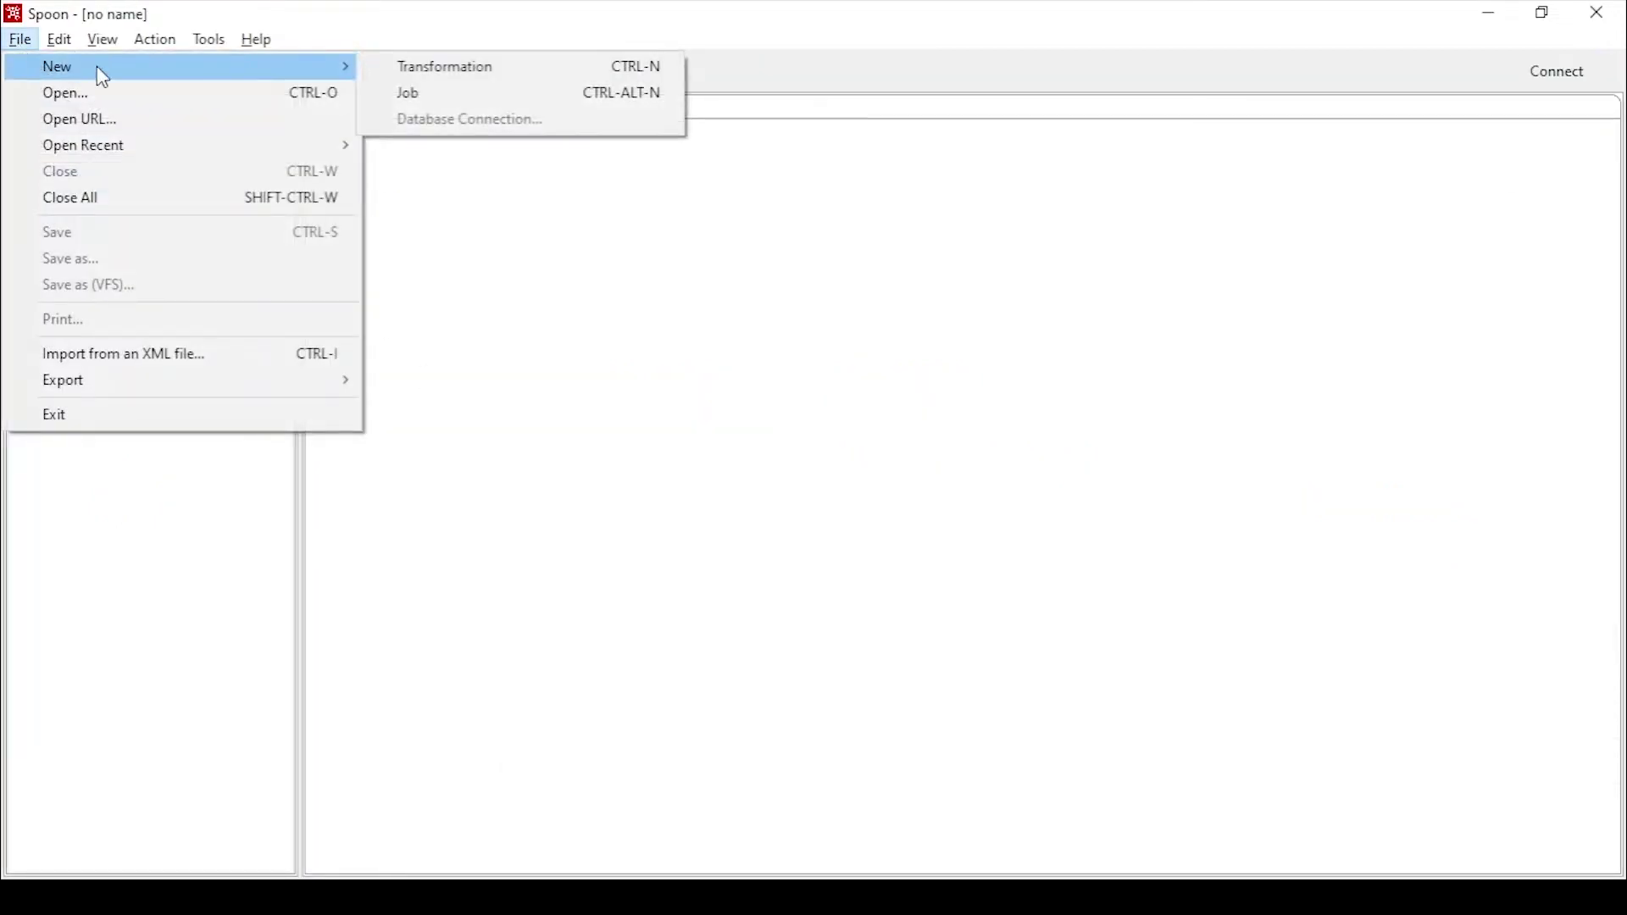
click(434, 76)
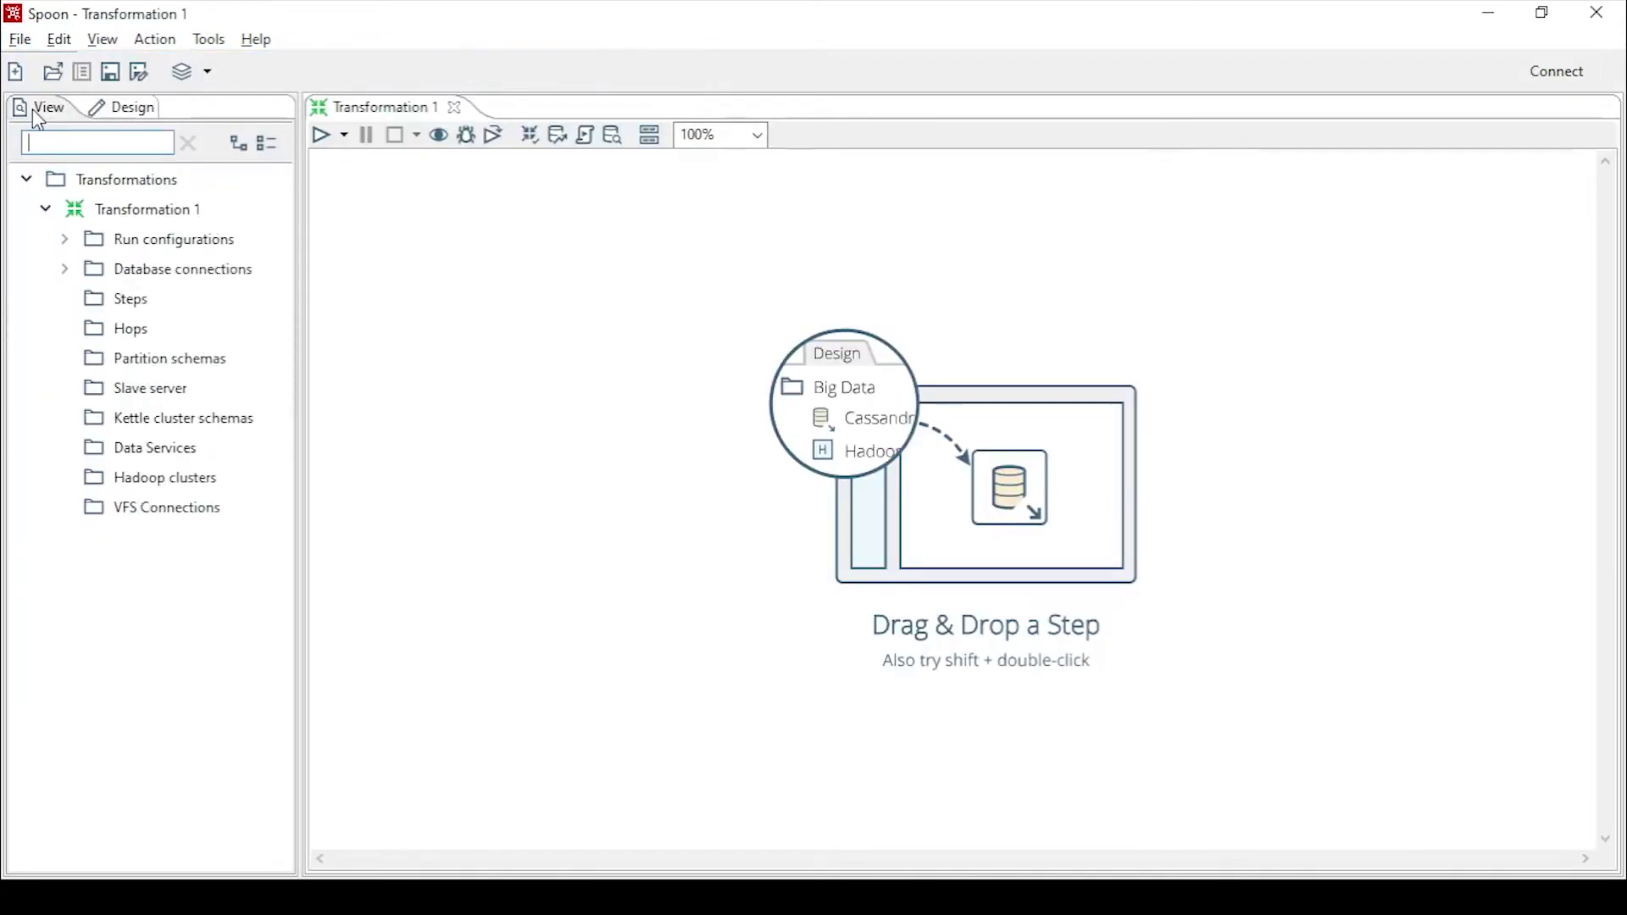
Create a new database connection of type MariaDB and name it localhost_production using the copied name
right_click(197, 273)
click(263, 298)
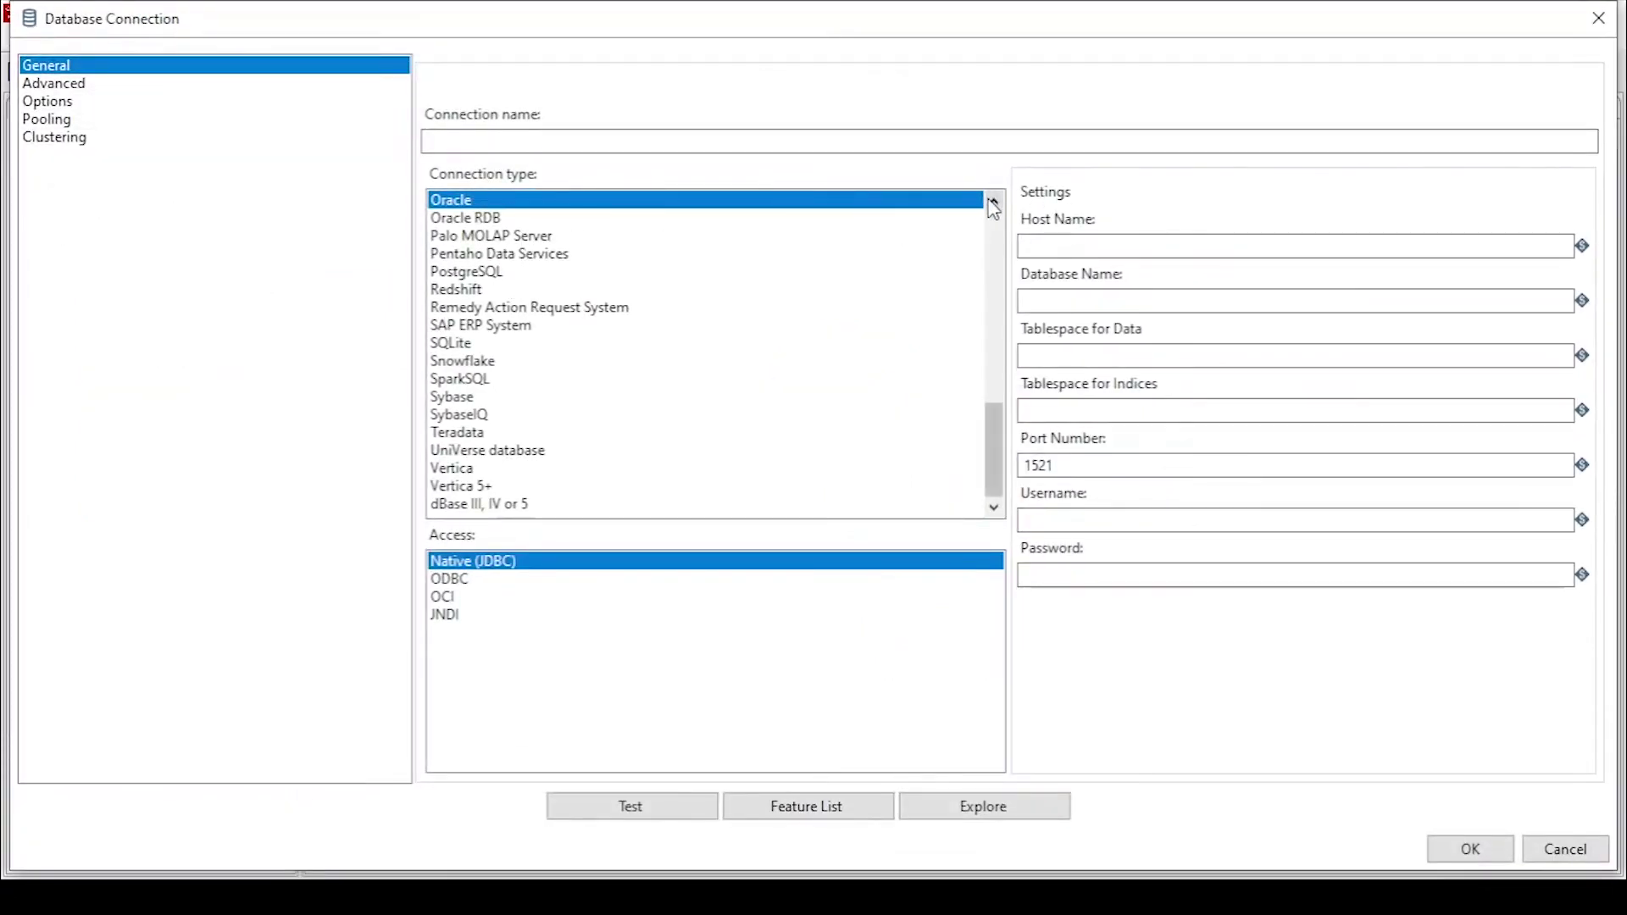
click(994, 201)
click(994, 201)
click(994, 201)
click(994, 201)
click(994, 201)
click(993, 201)
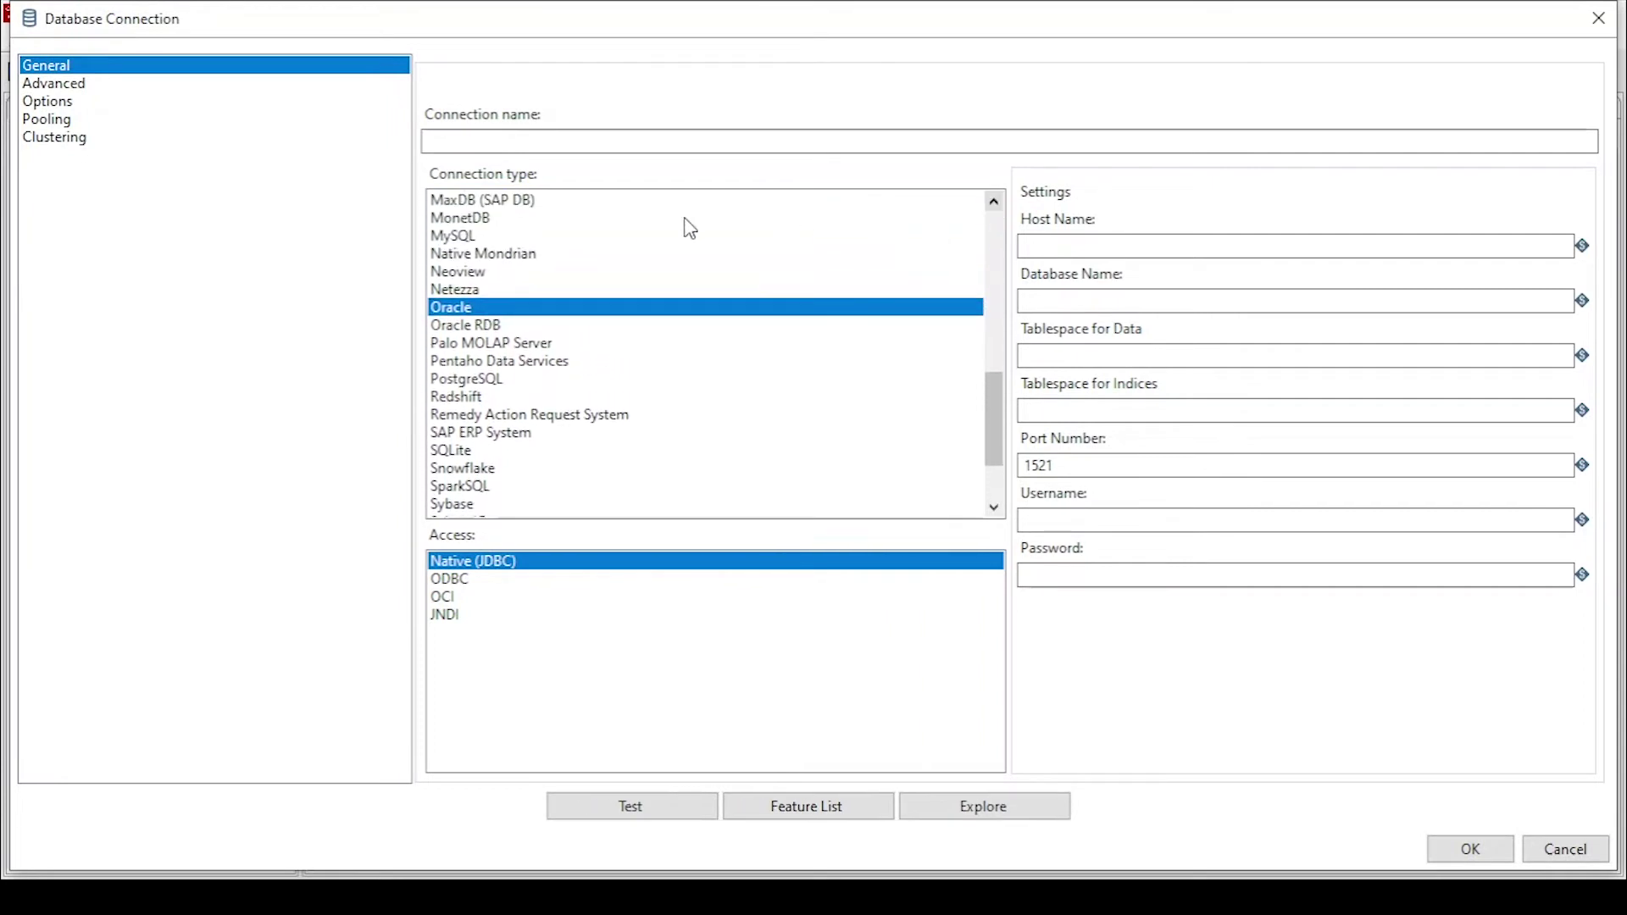
scroll(545, 265, up, 1)
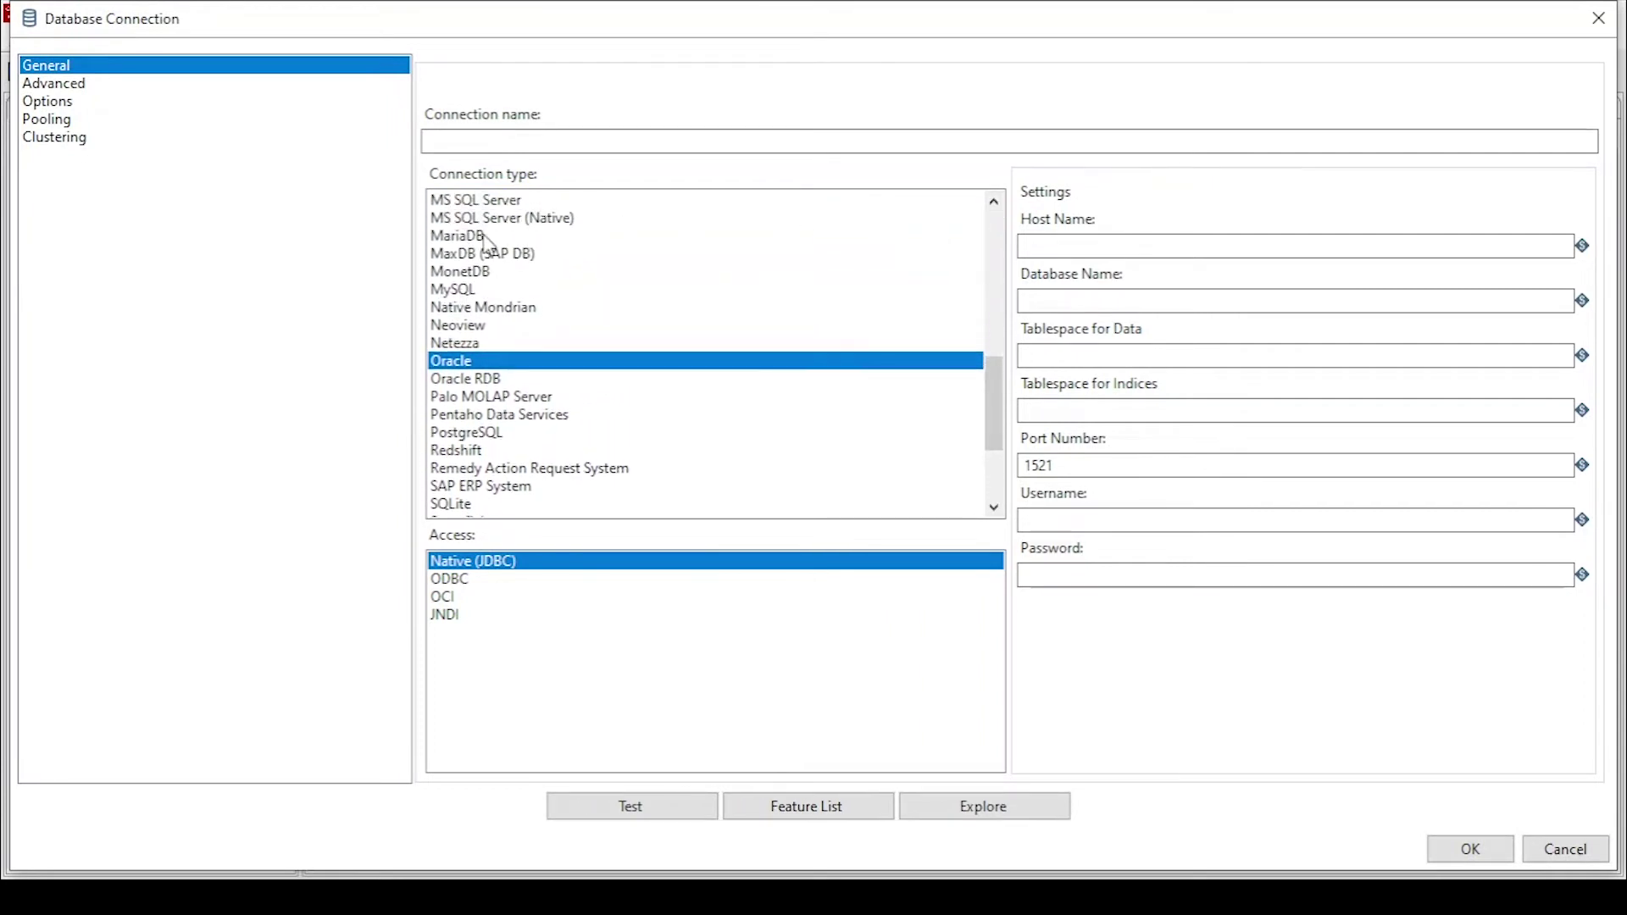
click(489, 236)
click(552, 141)
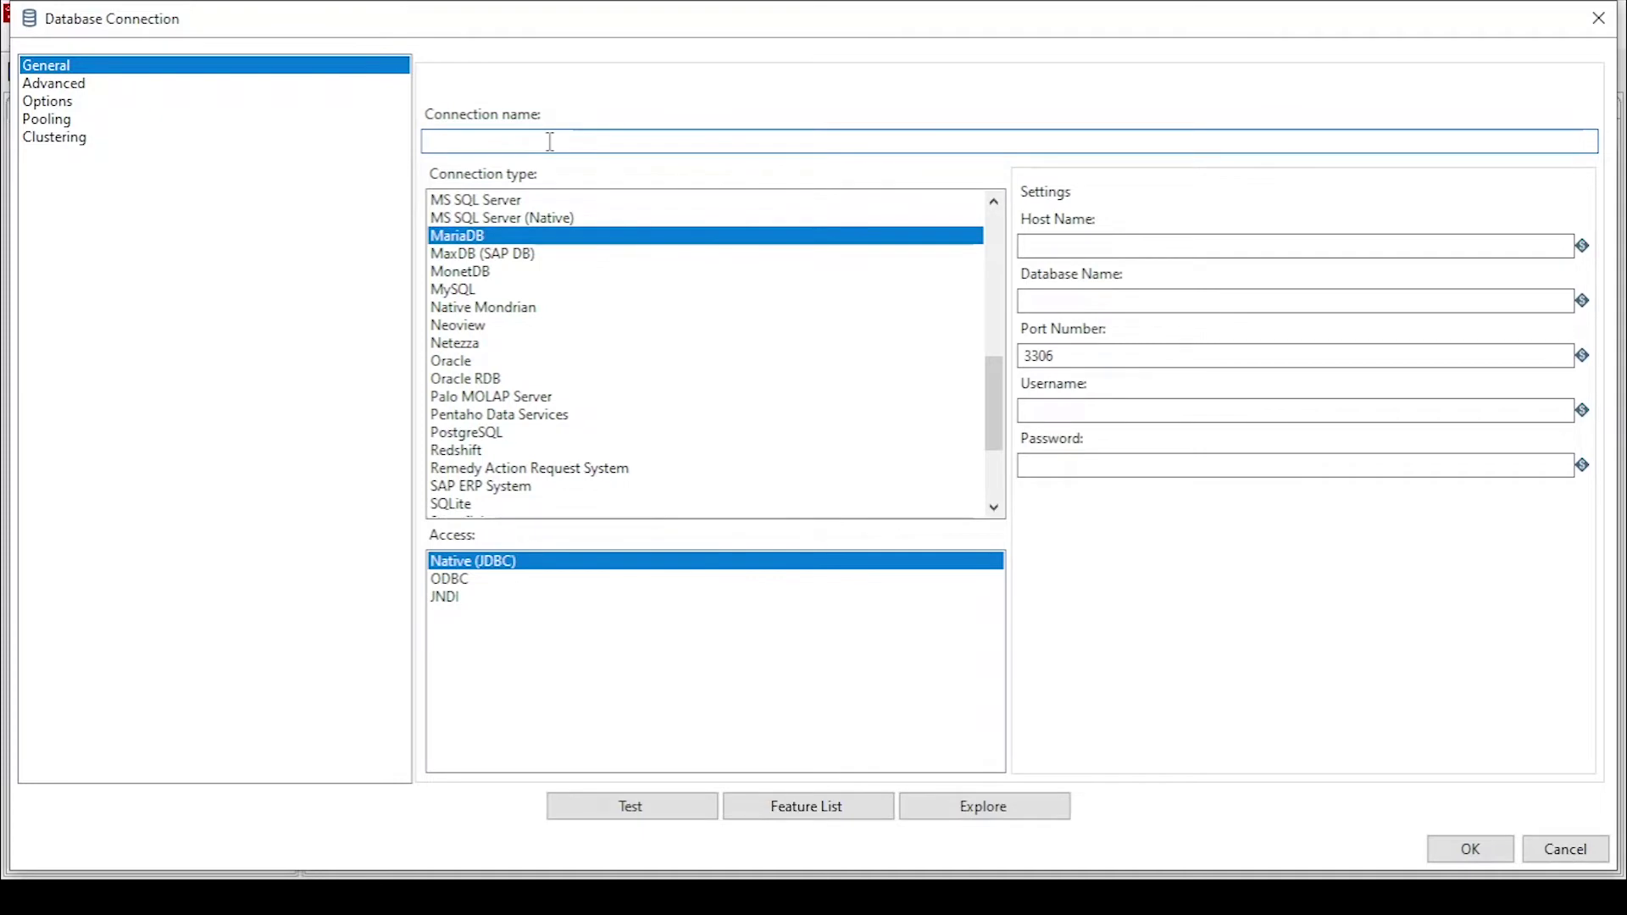
key(ctrl+v)
Set the connection's host name to 127.0.0.1 and database name to production, checking the database name in DBeaver
click(1046, 247)
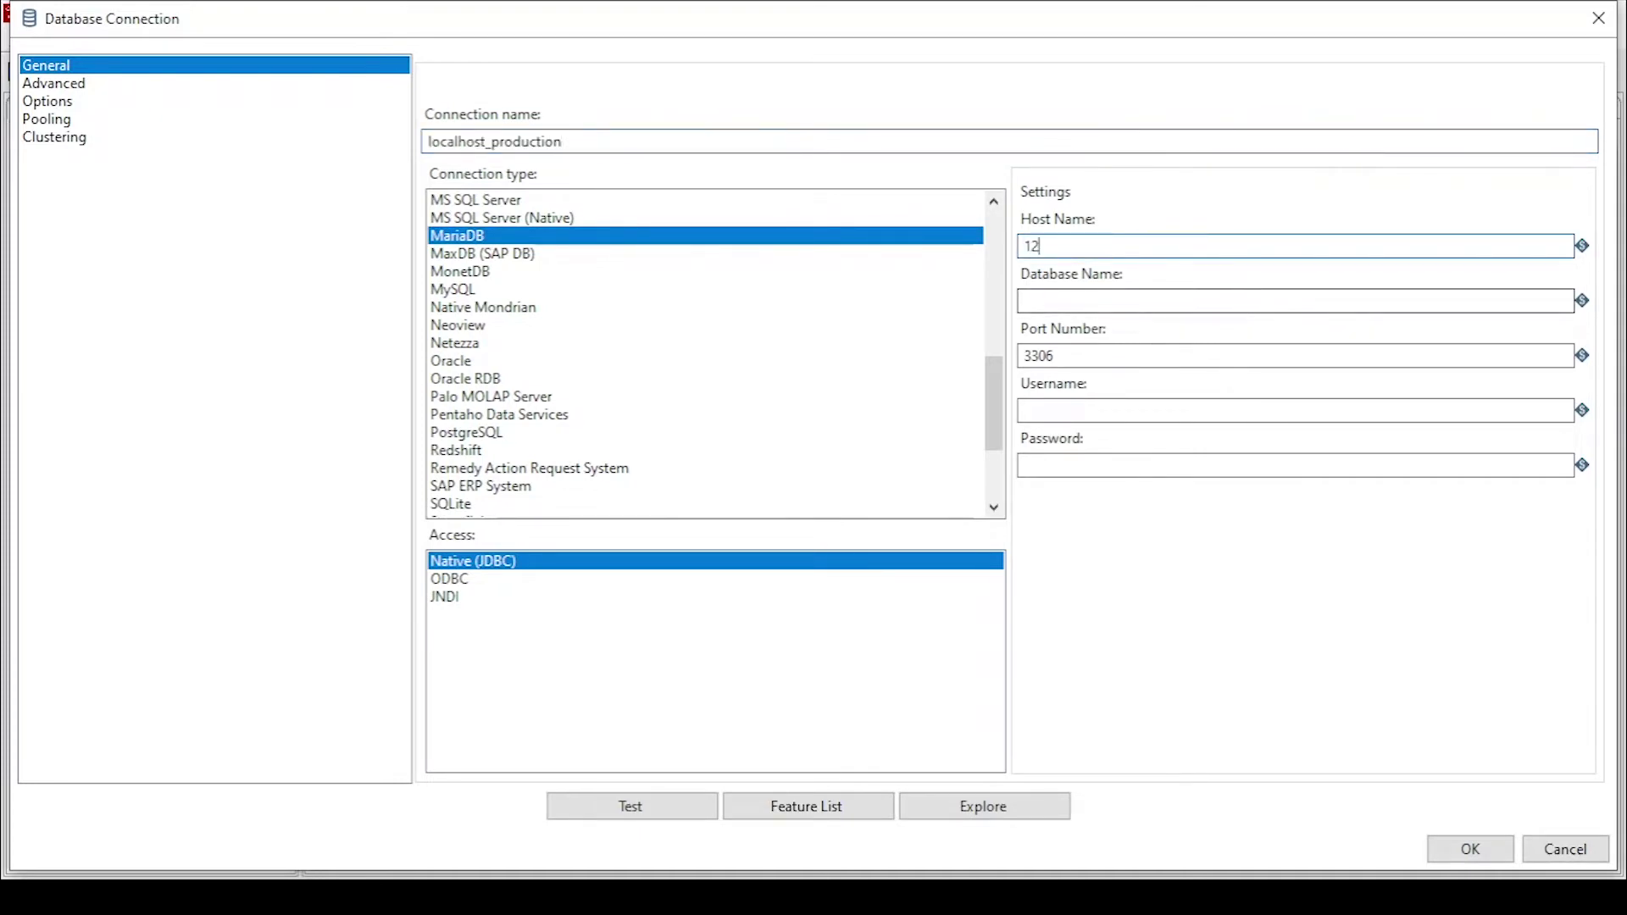
text(127.0.0.1)
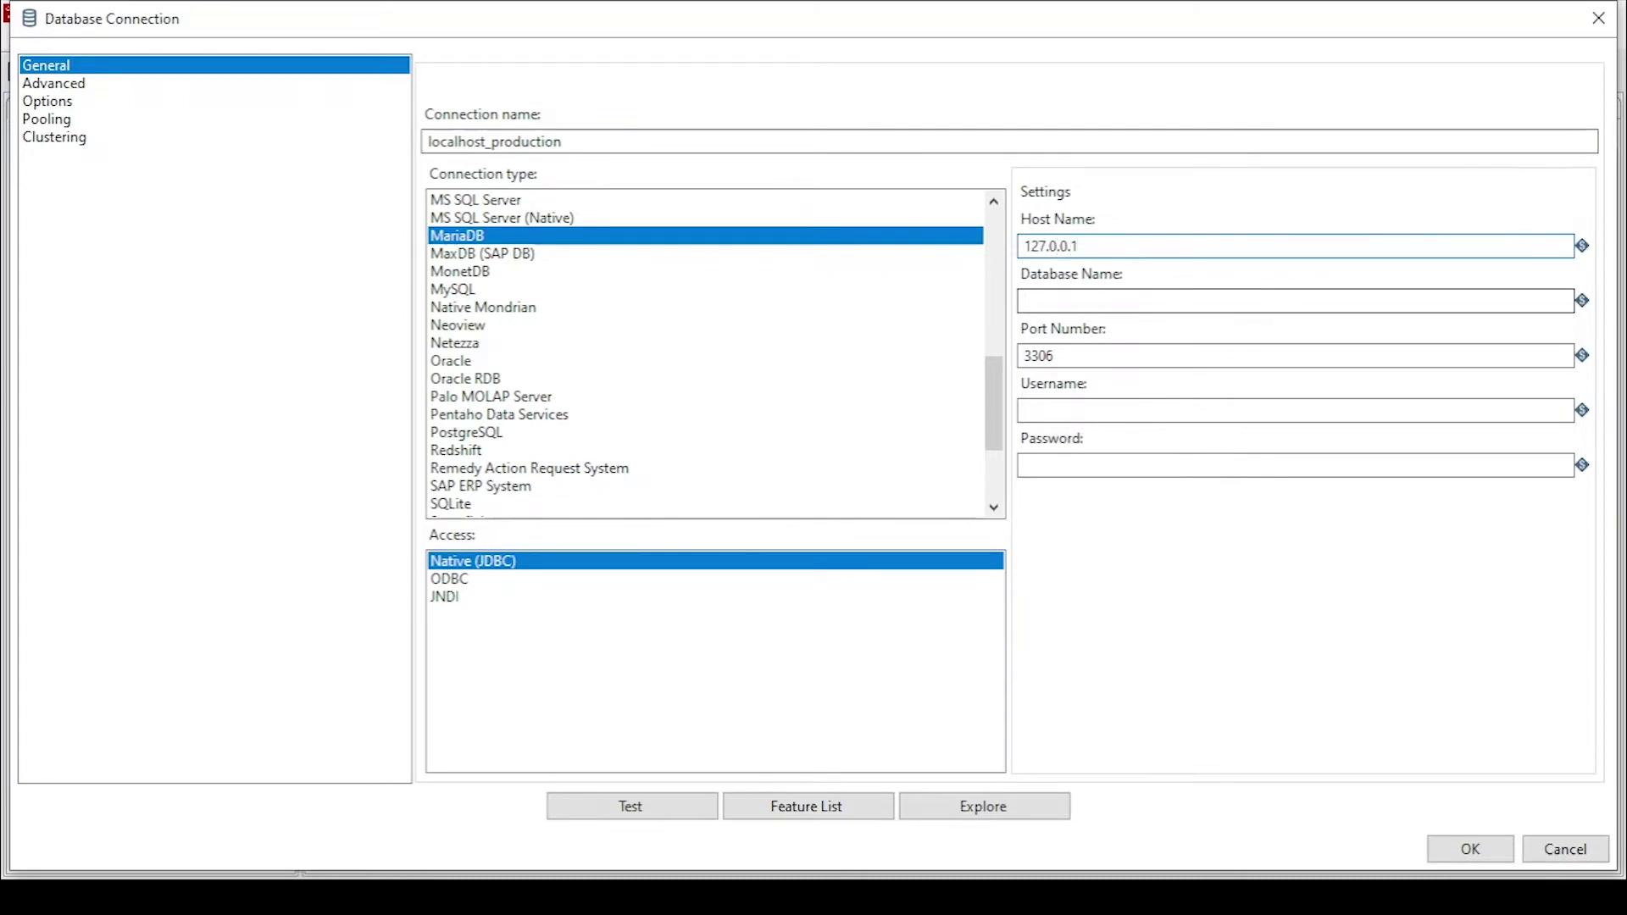
click(1027, 301)
text(production)
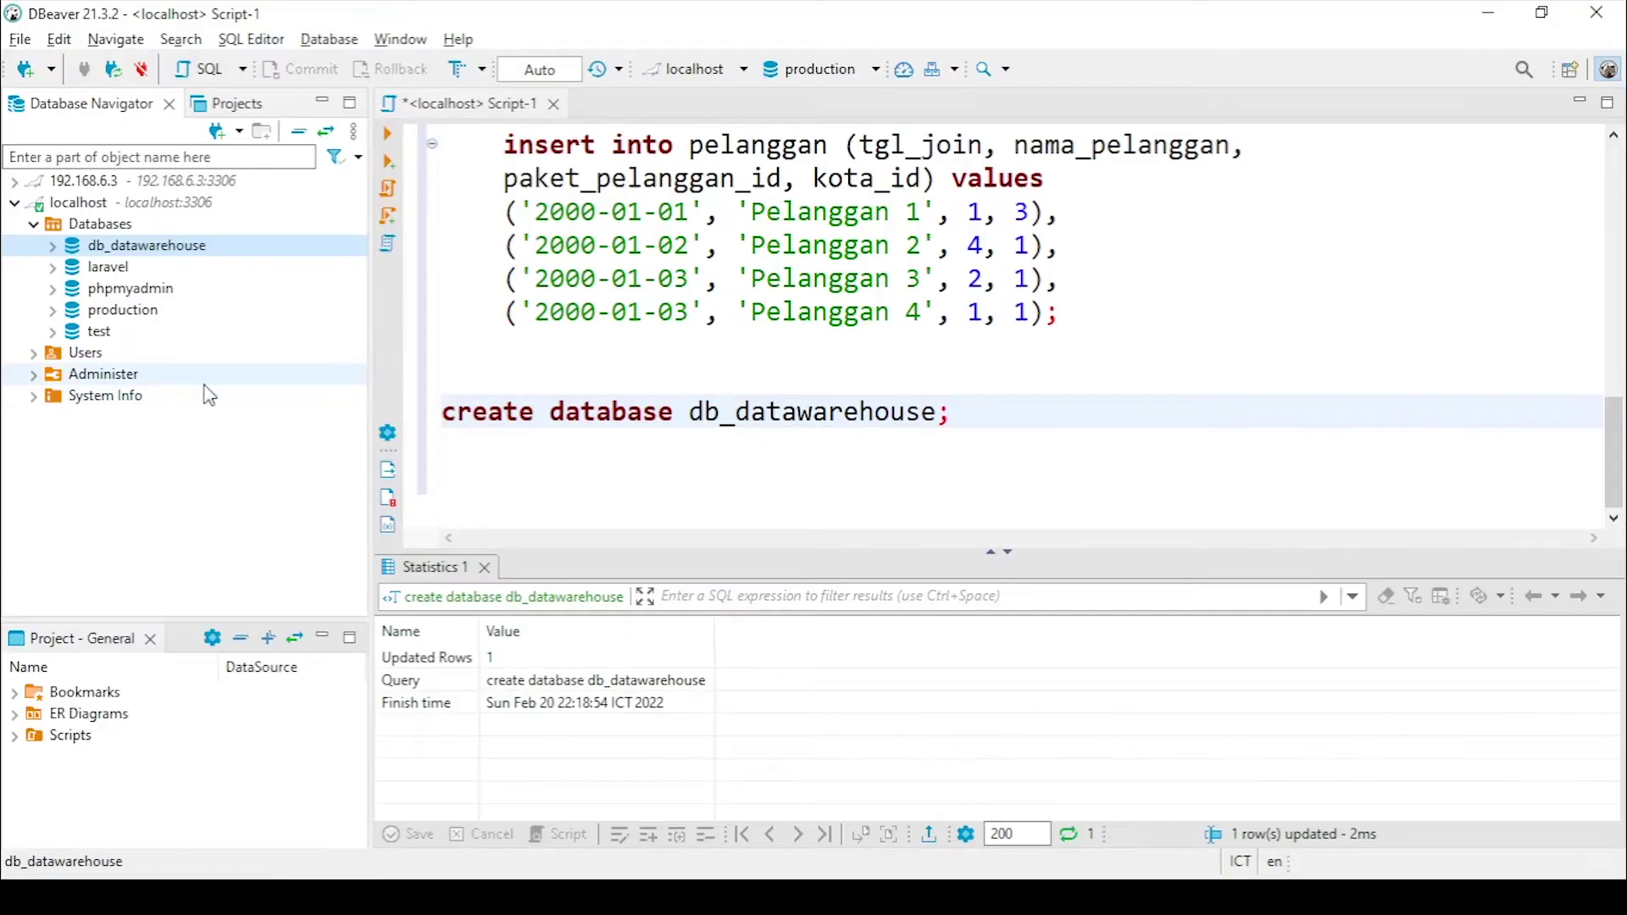
click(111, 310)
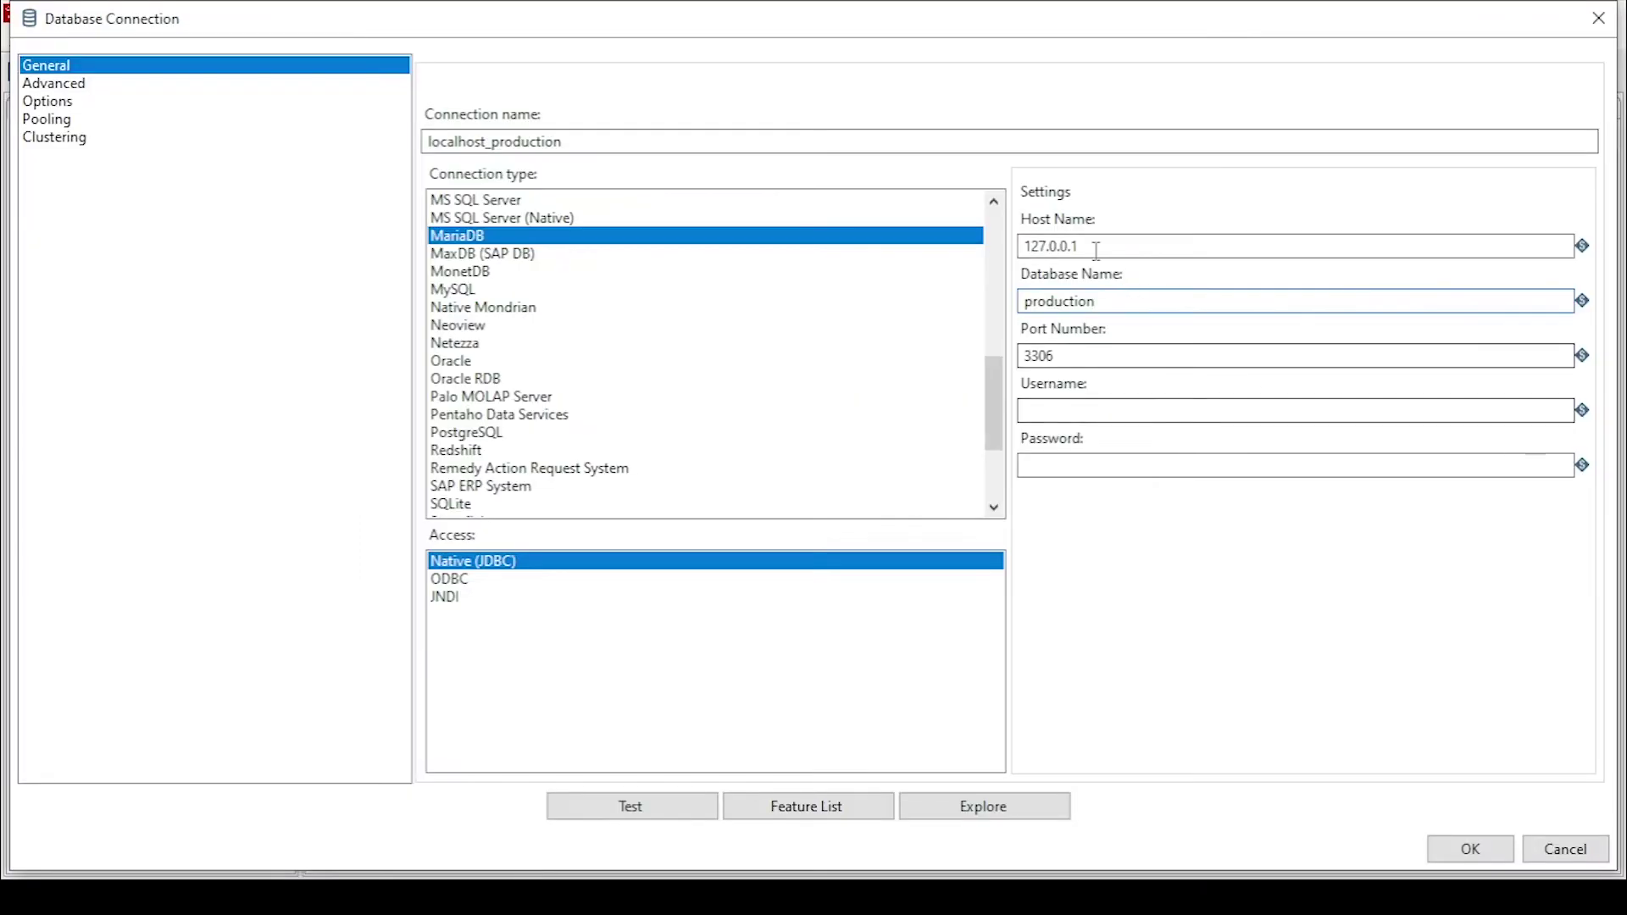
Try localhost as the host name, restore 127.0.0.1 and set the username to root
drag(1085, 246, 1000, 241)
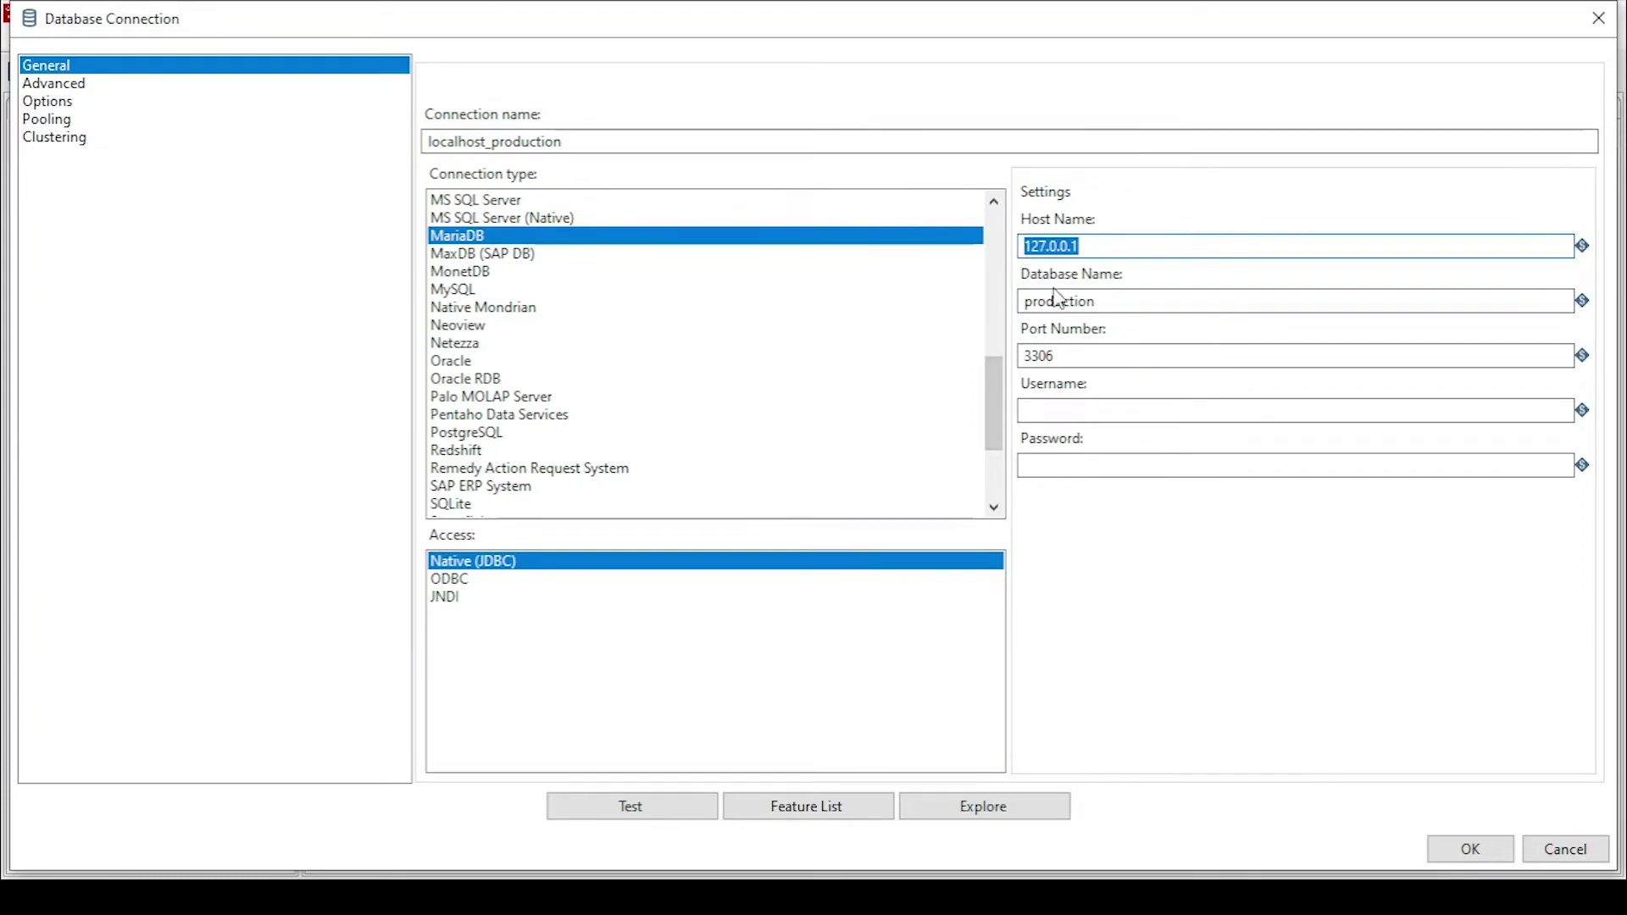
text(localhost)
key(ctrl+a)
text(1)
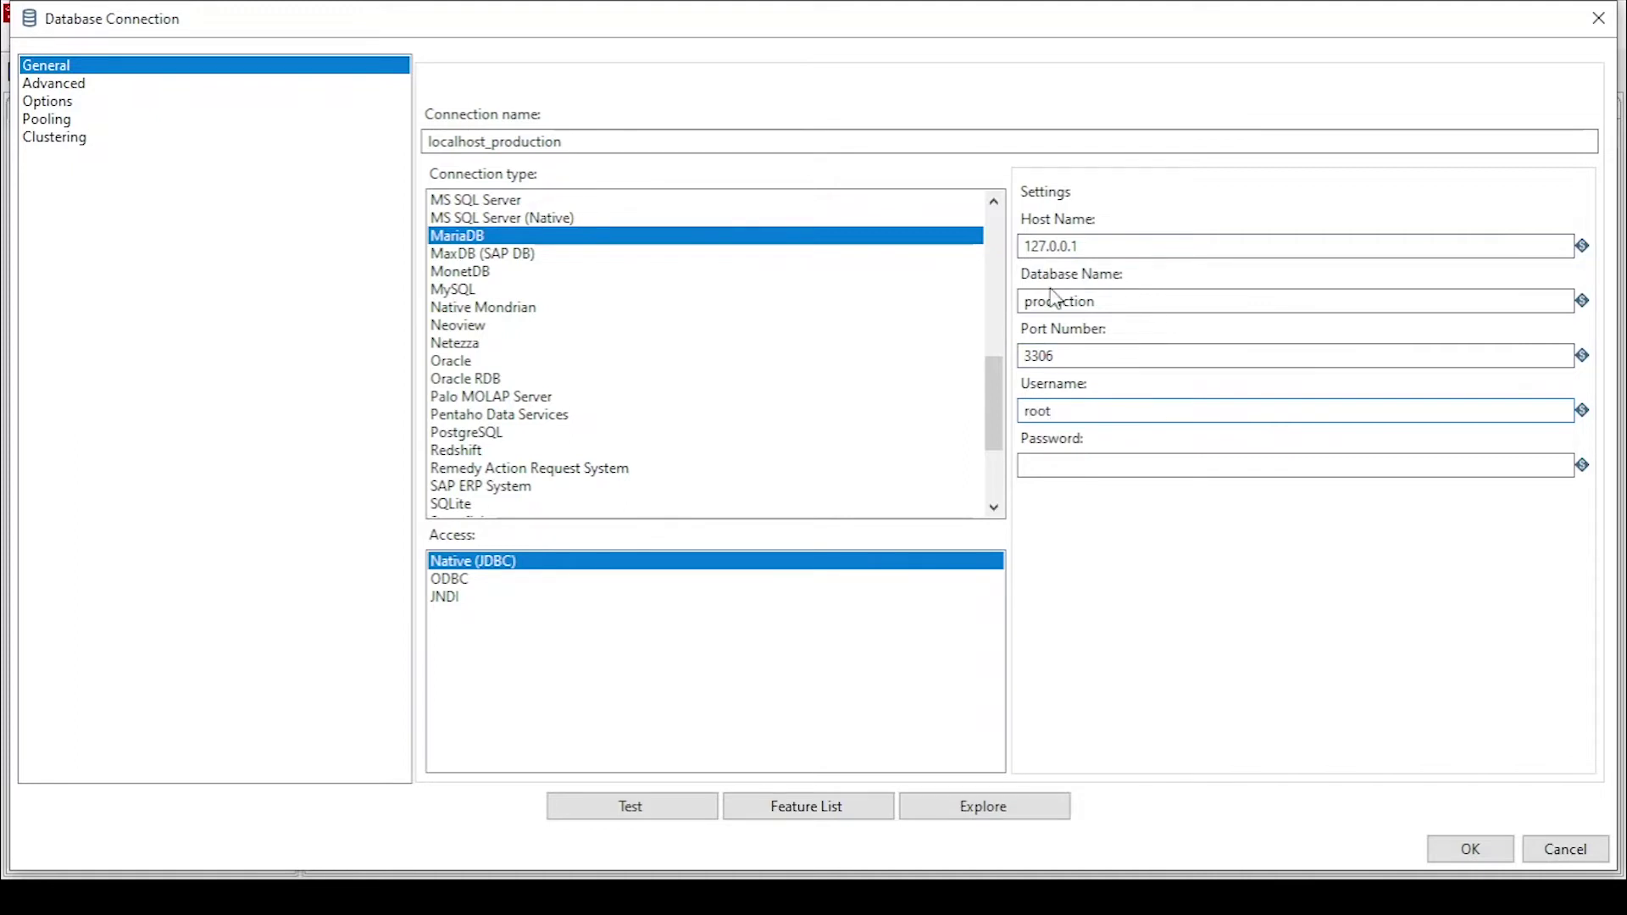
Test the localhost_production connection and save it
click(628, 807)
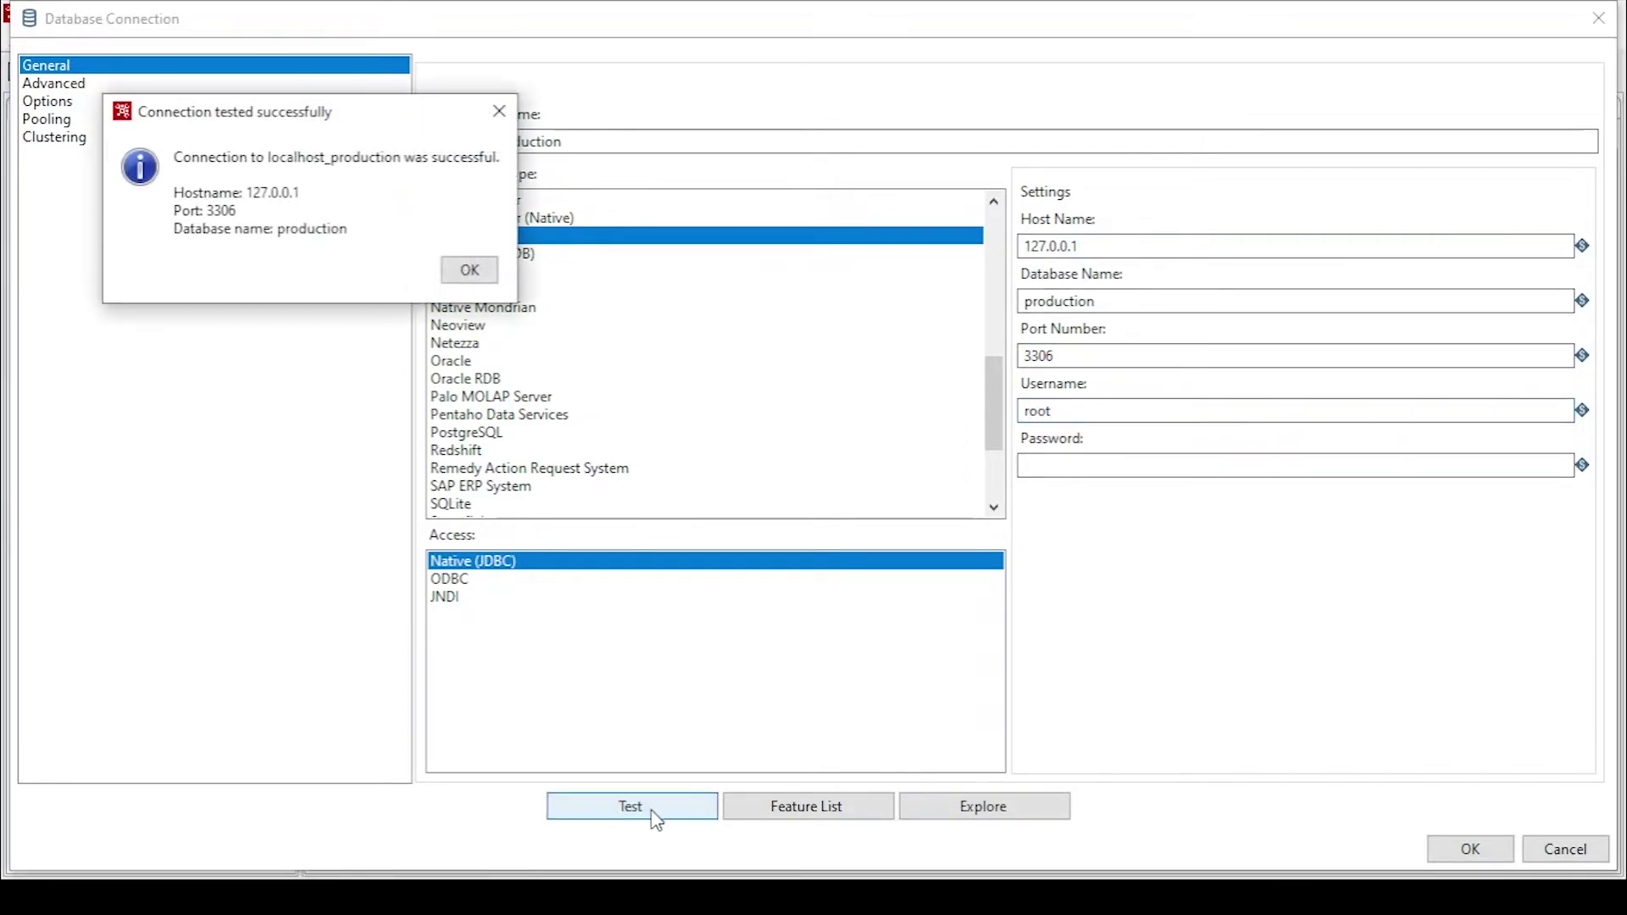
drag(423, 160, 495, 163)
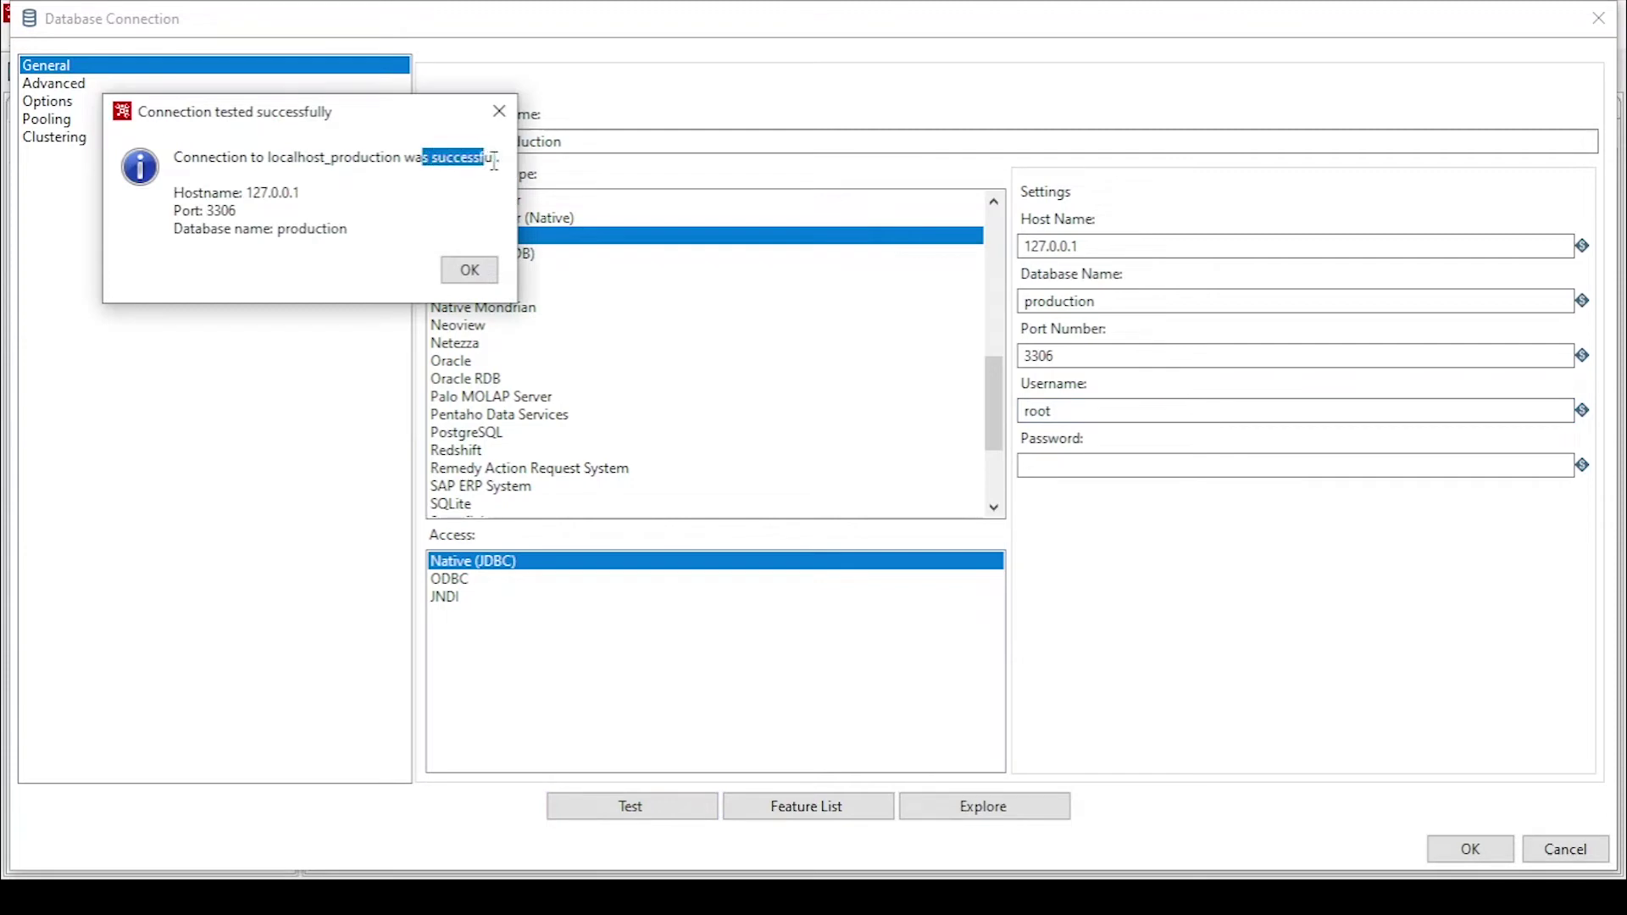
click(466, 270)
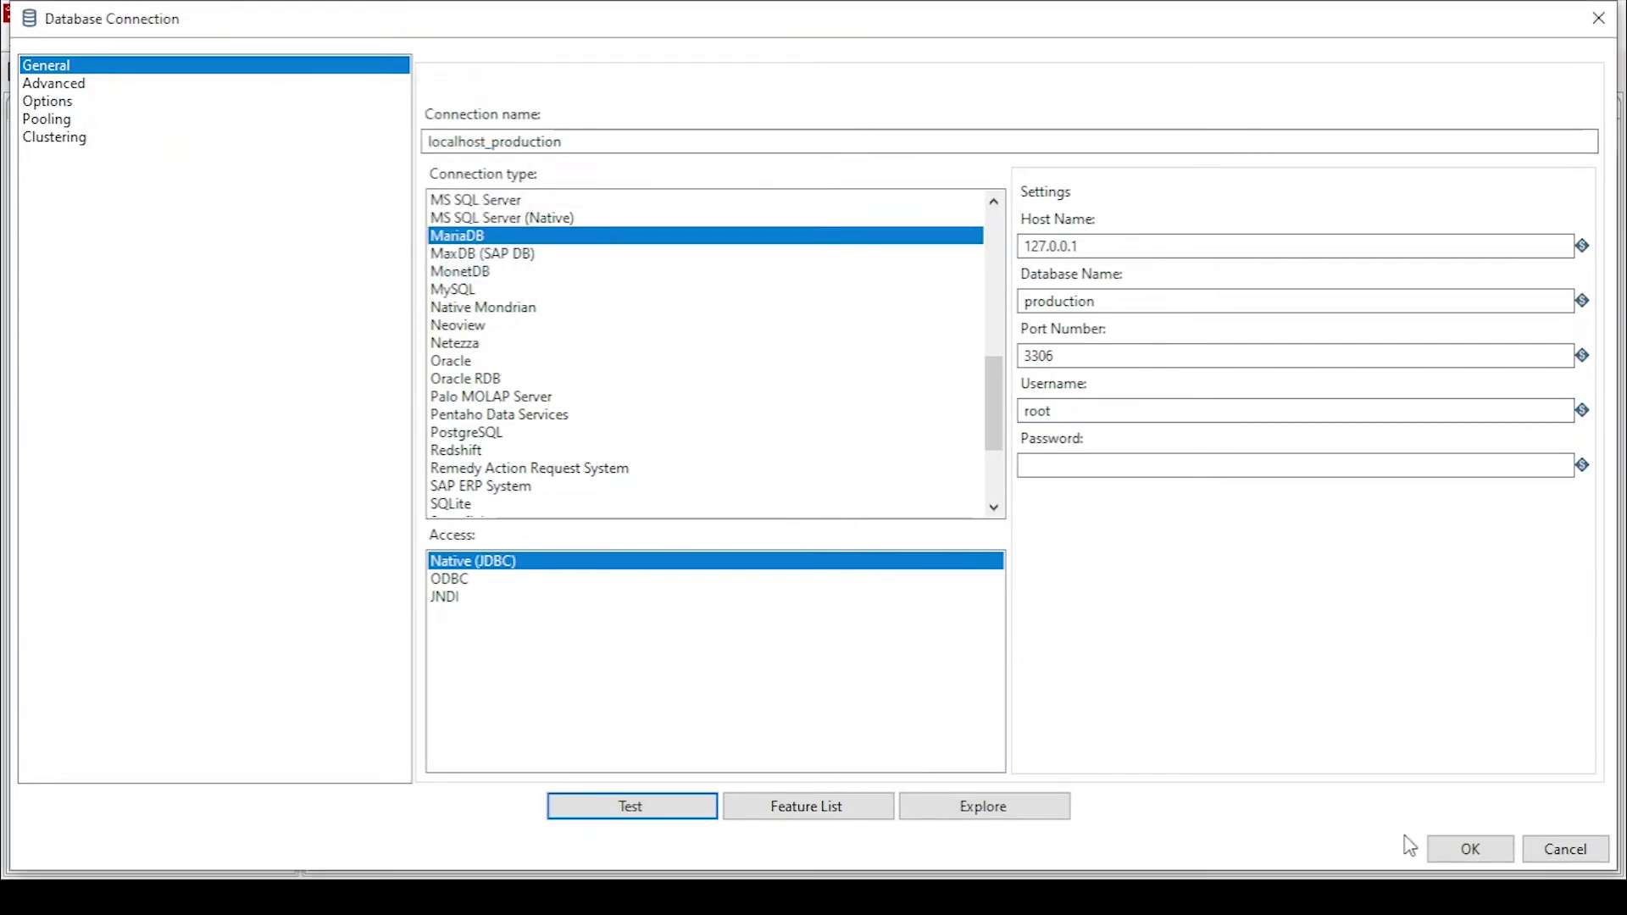
click(1470, 849)
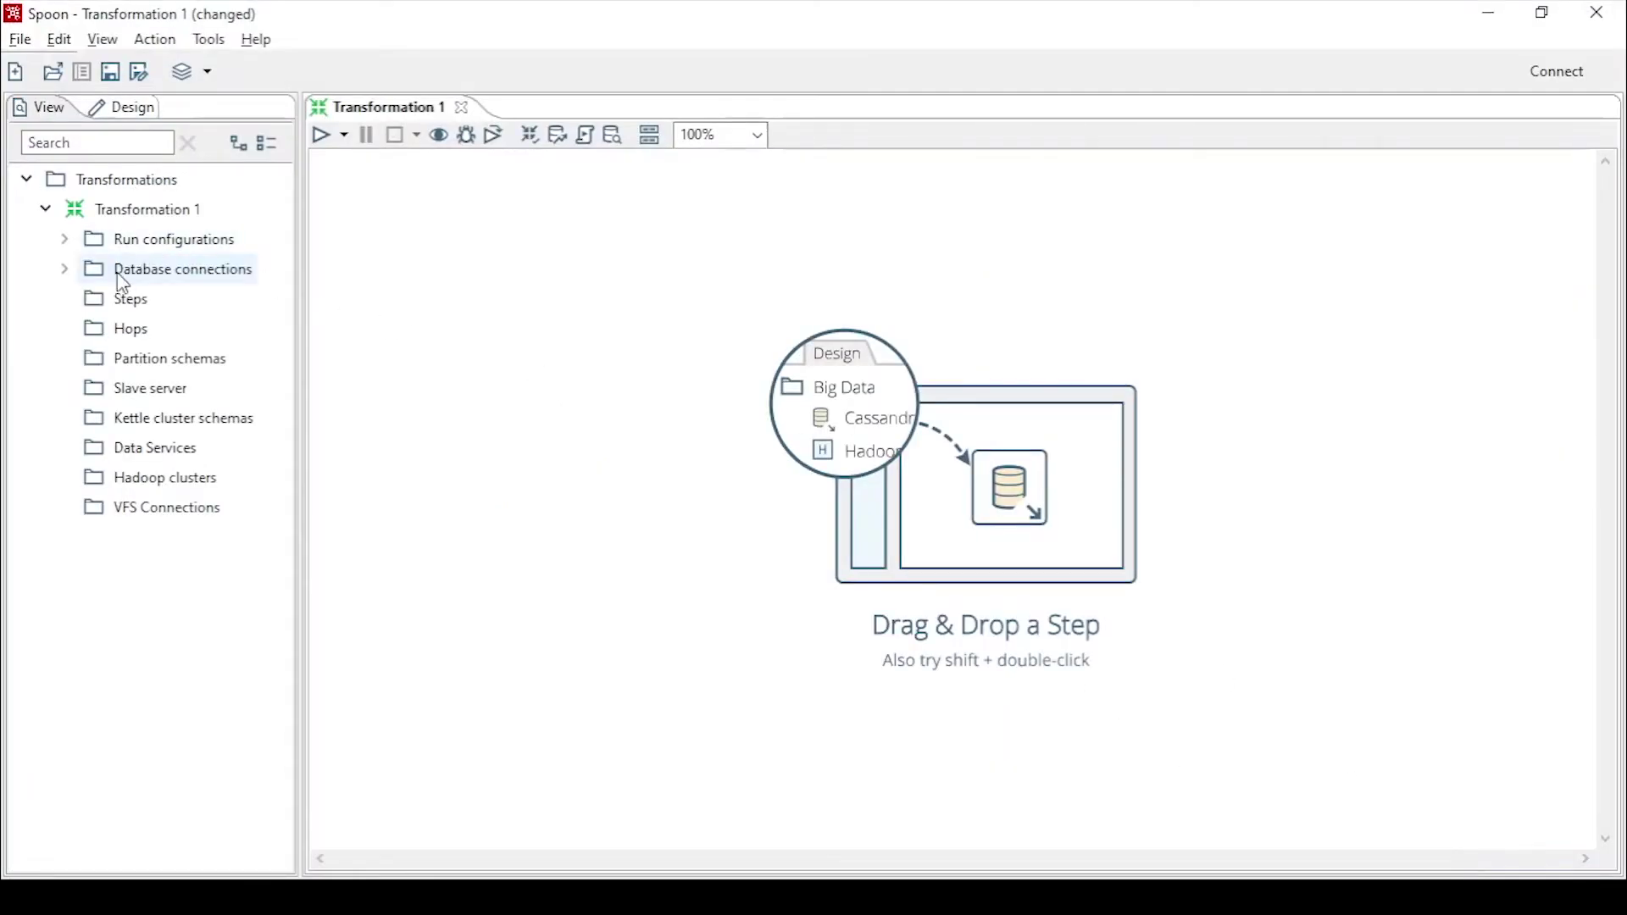
Expand the transformation's database connections and share the localhost_production connection
click(64, 269)
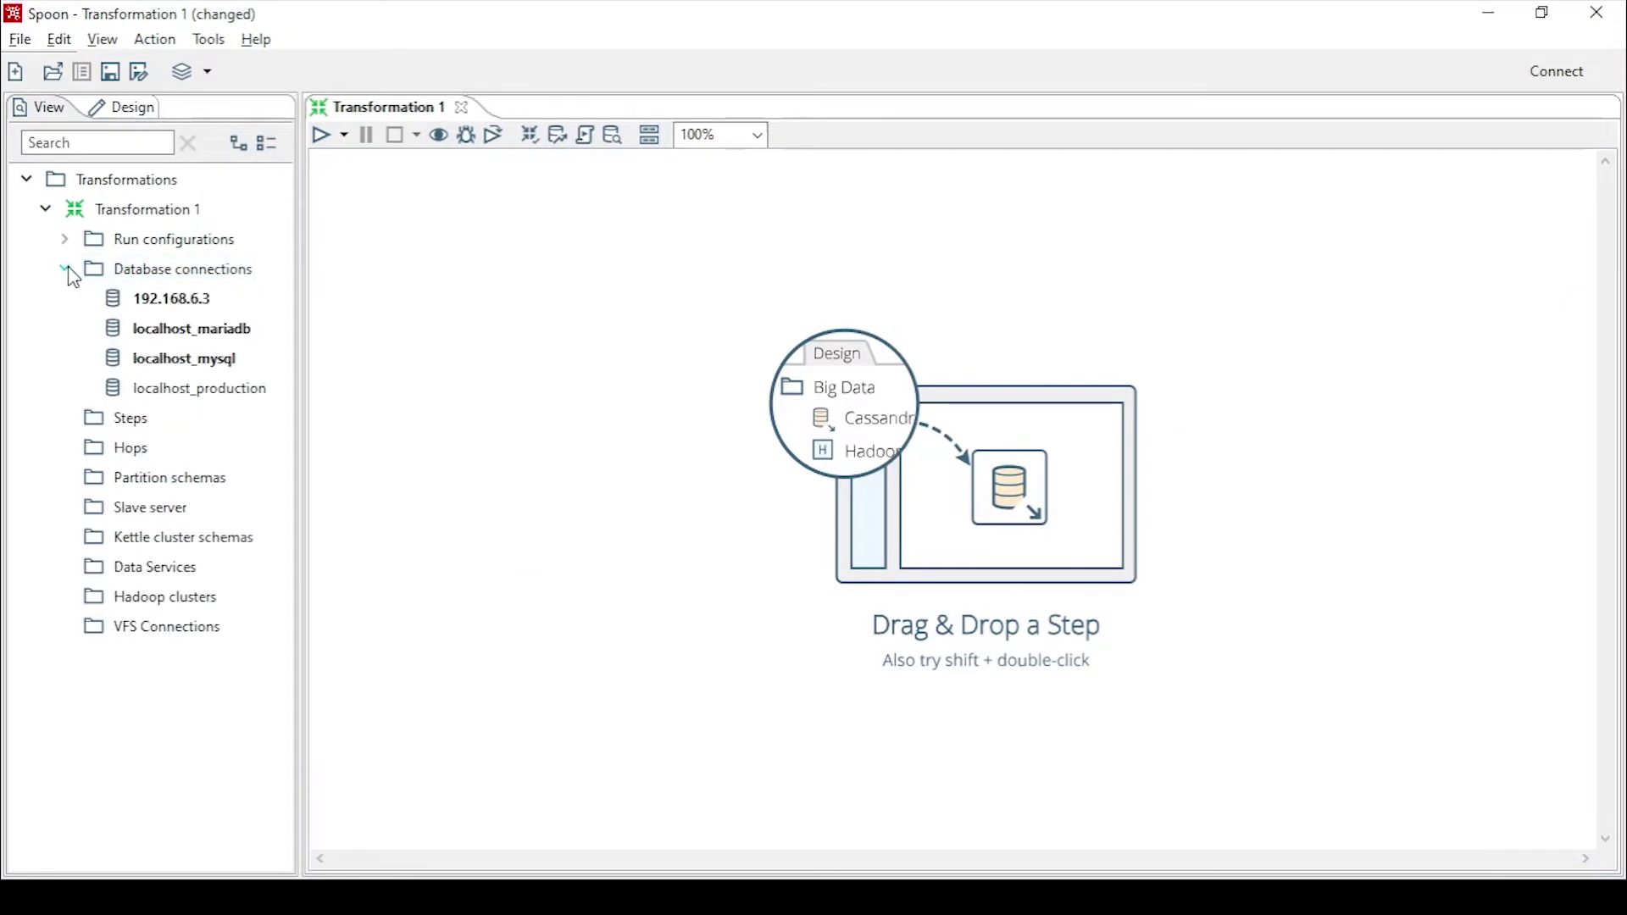
right_click(174, 397)
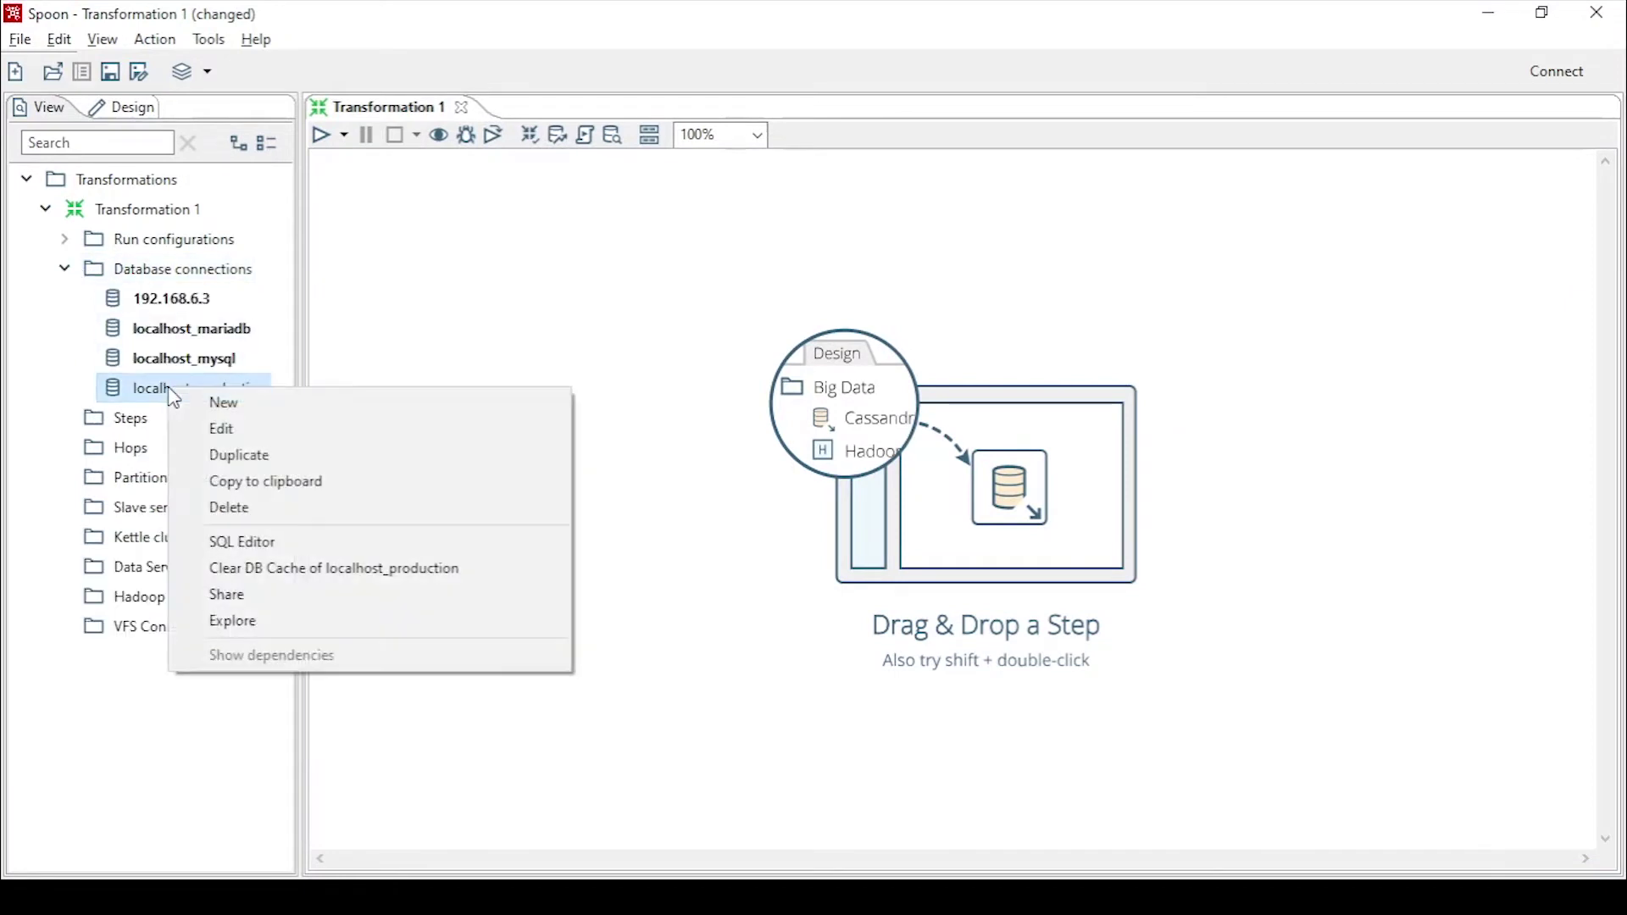
click(277, 606)
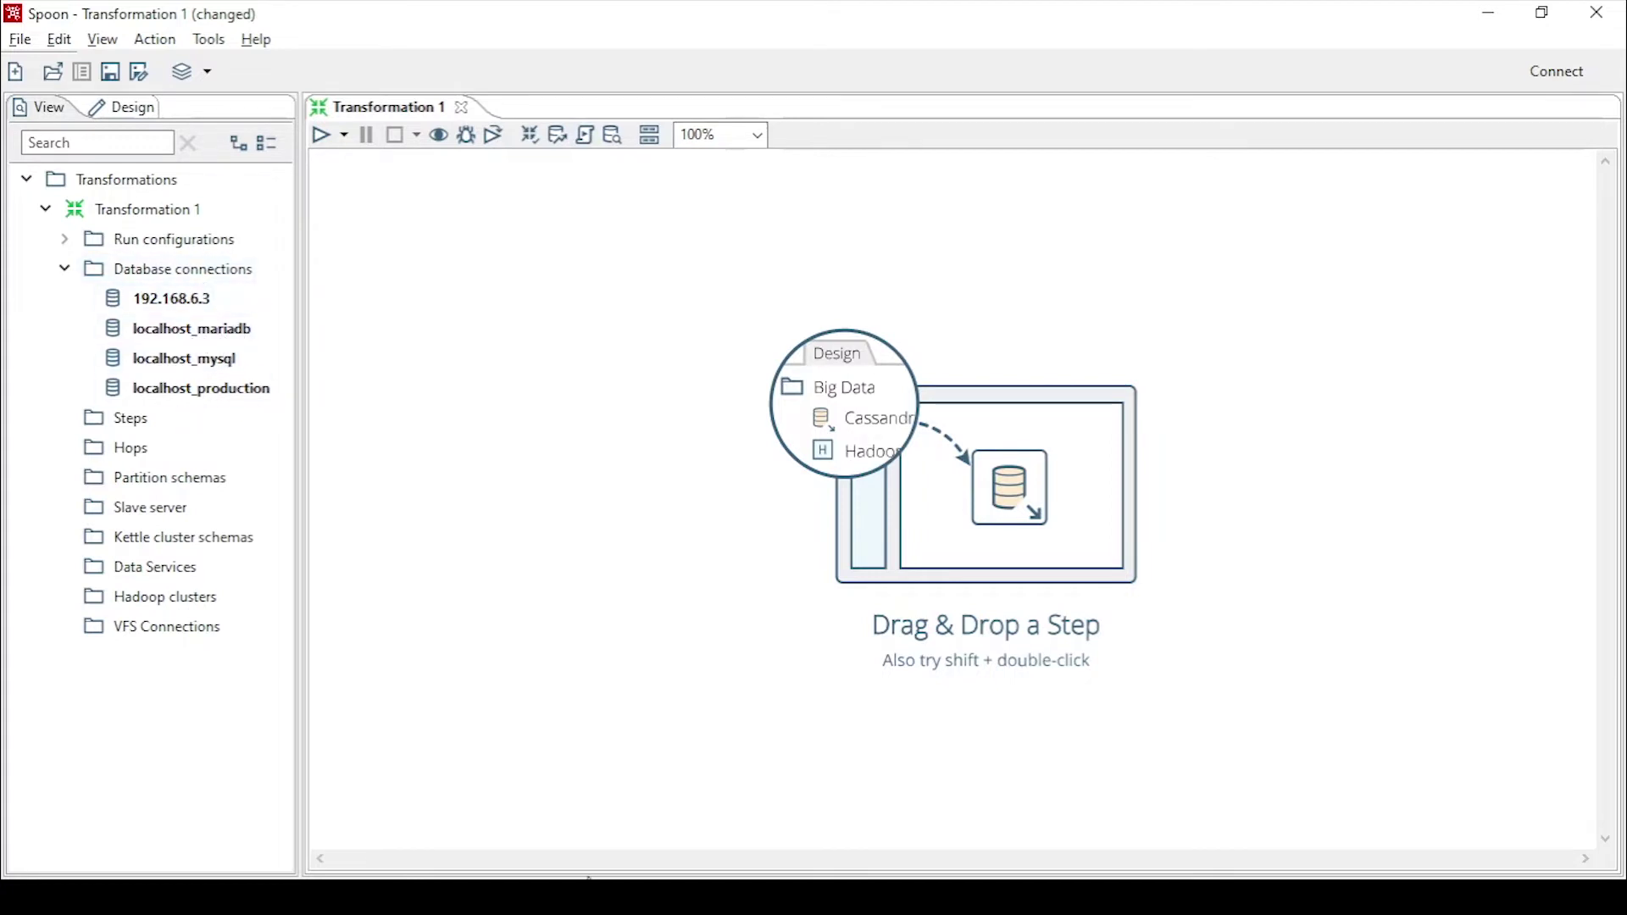
Switch to the Notepad notes and copy the second connection name, localhost_db_datawarehouse
key(alt+Tab)
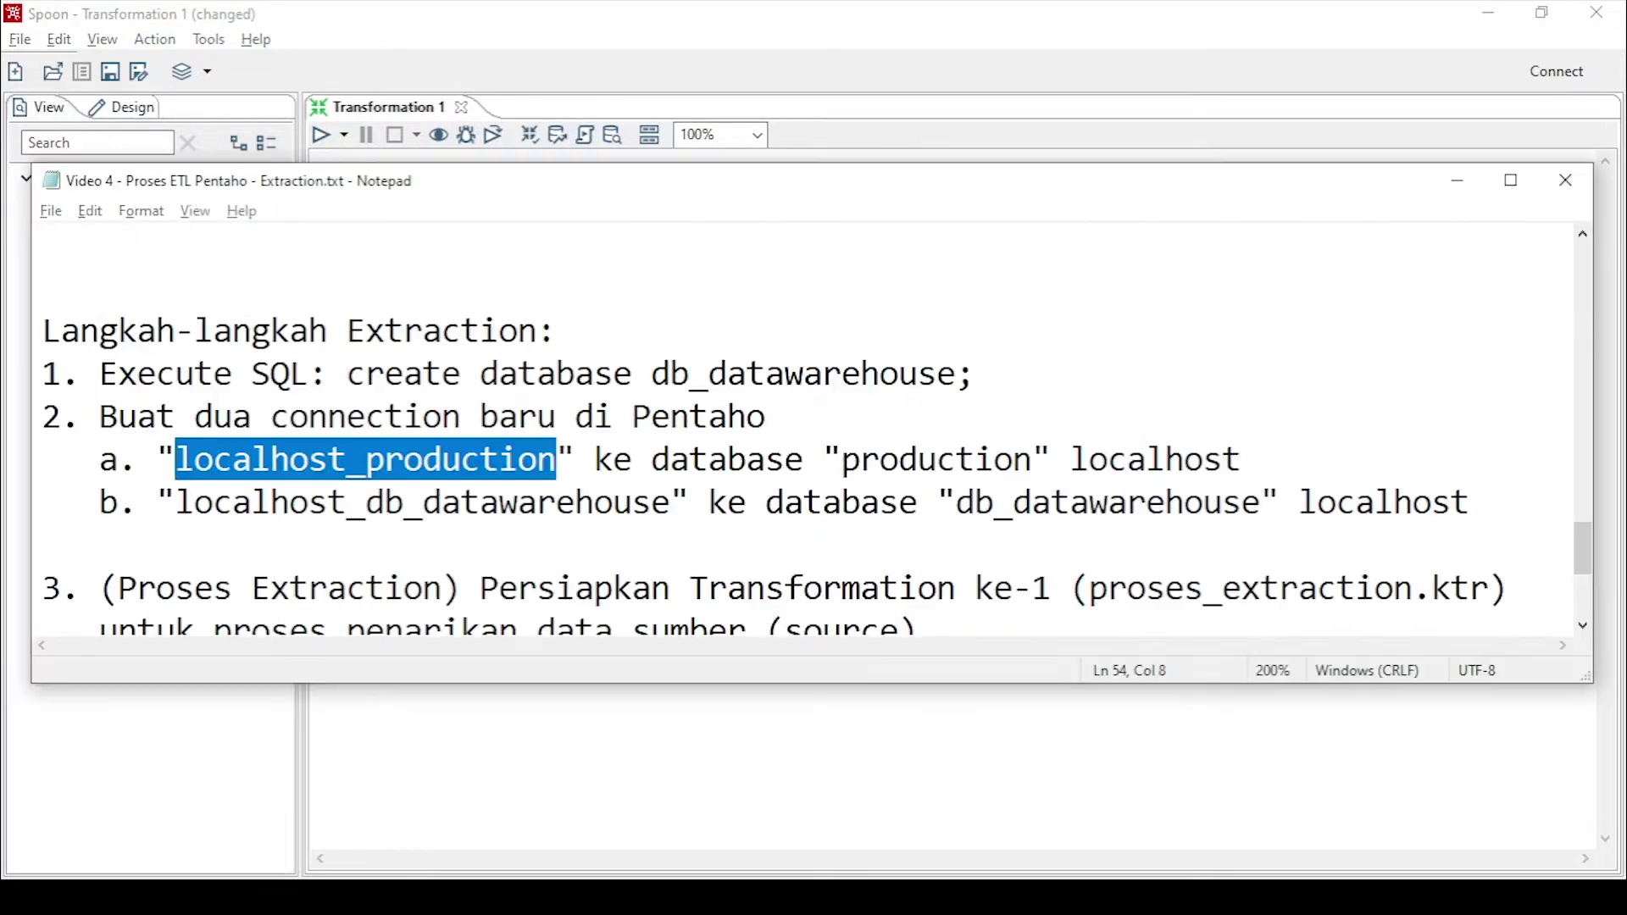
click(195, 507)
drag(179, 507, 664, 491)
right_click(571, 505)
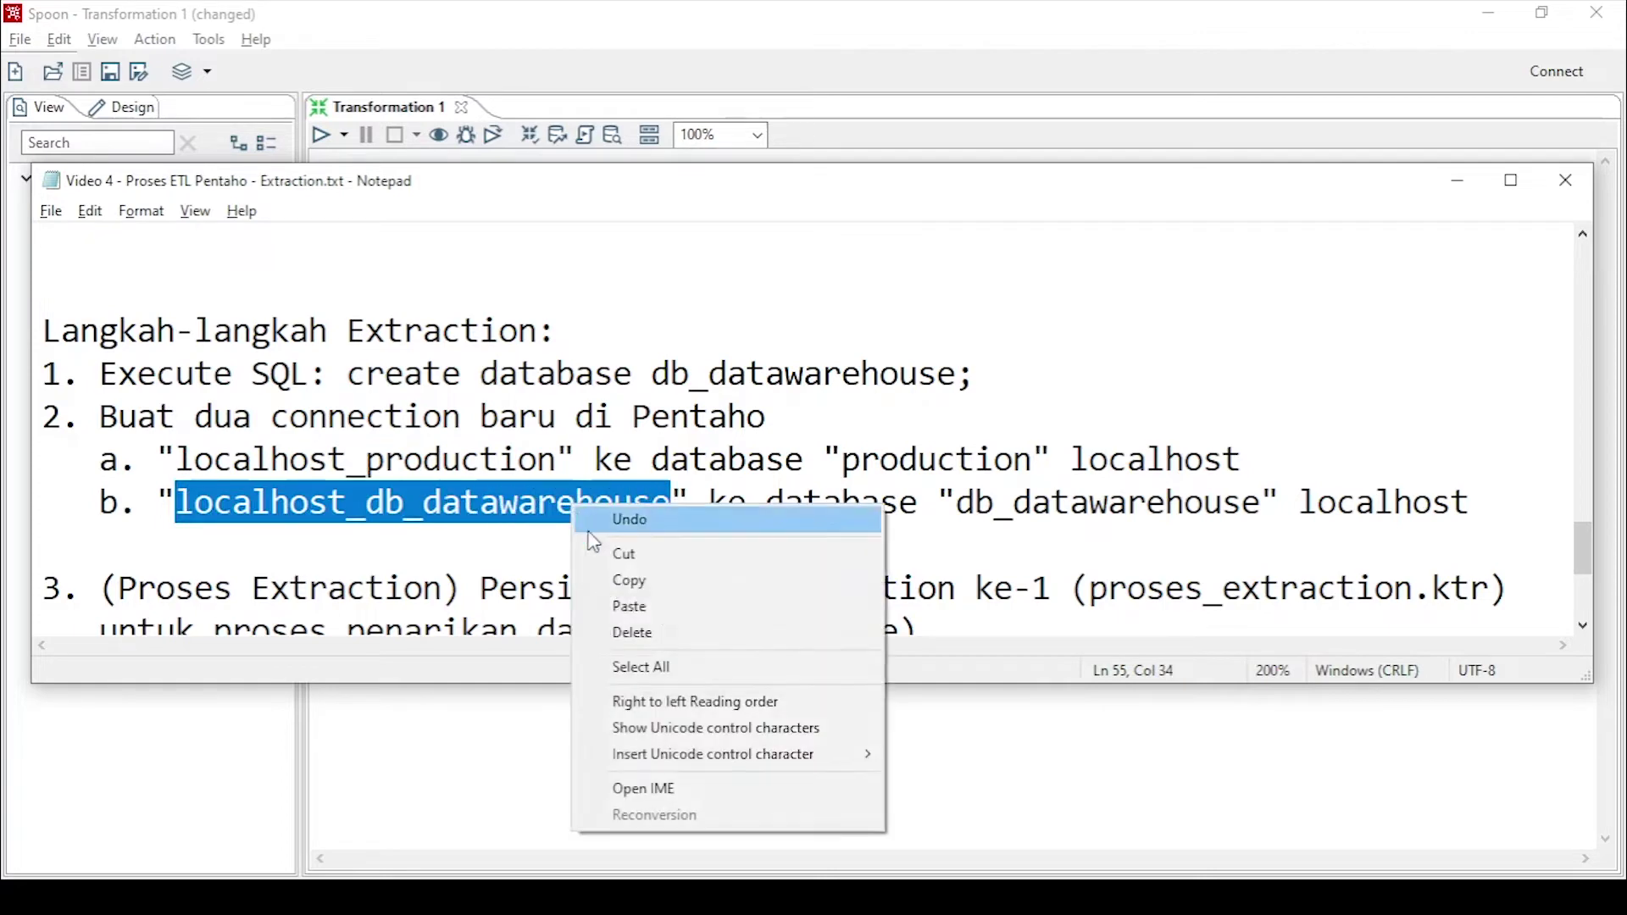
click(648, 582)
Return to Spoon and create a new MariaDB database connection named localhost_db_datawarehouse
click(465, 42)
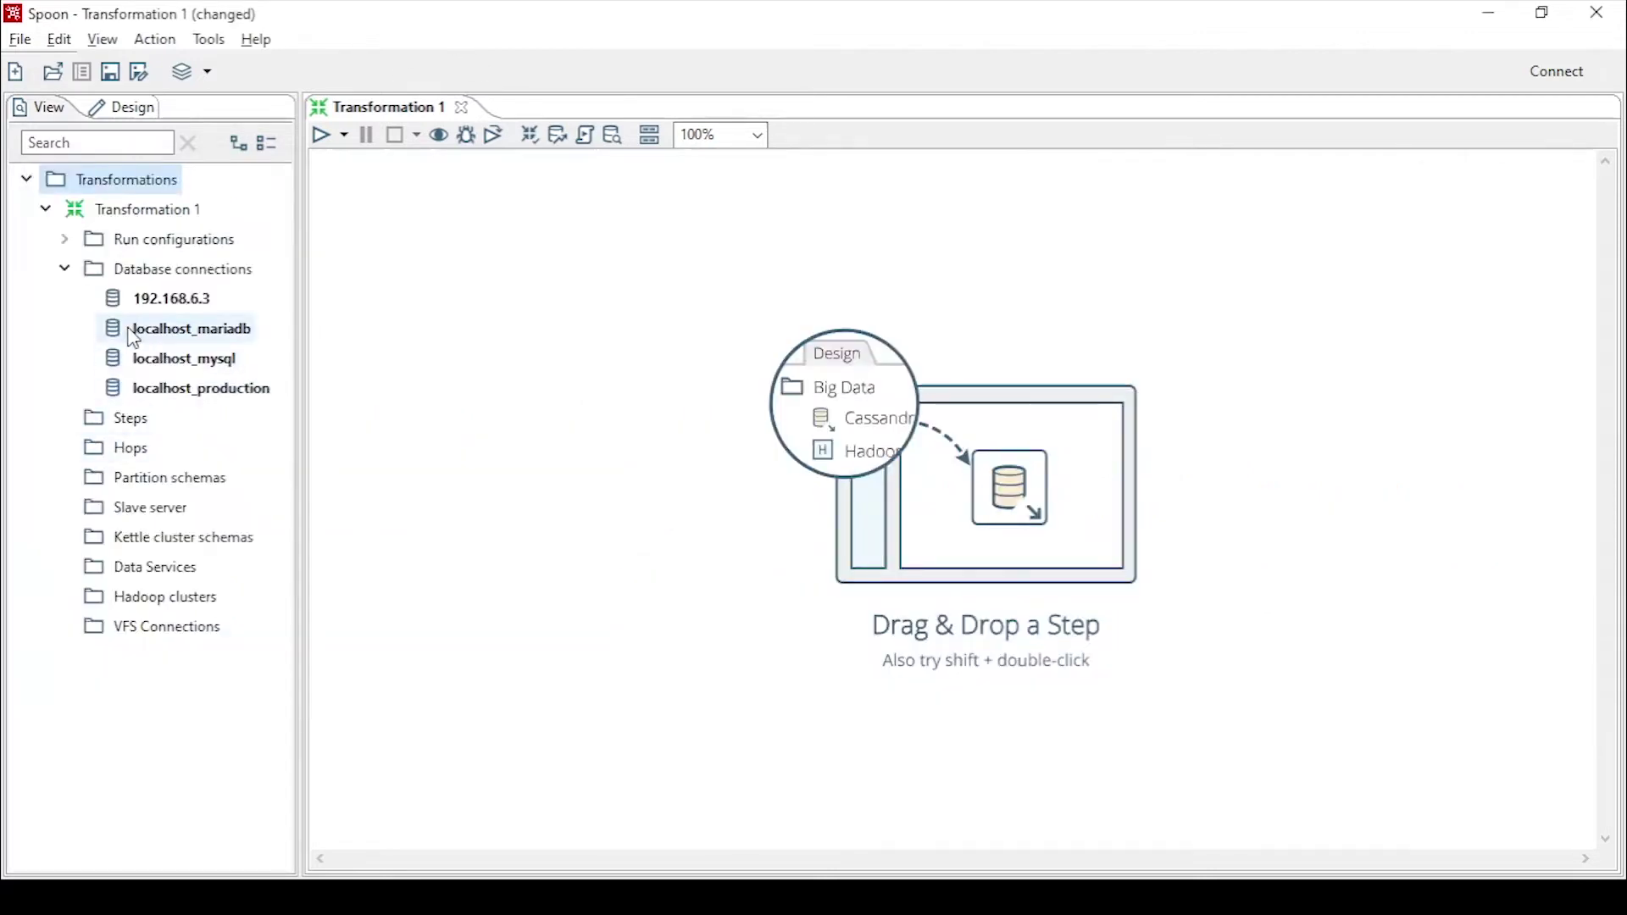
right_click(159, 271)
click(206, 285)
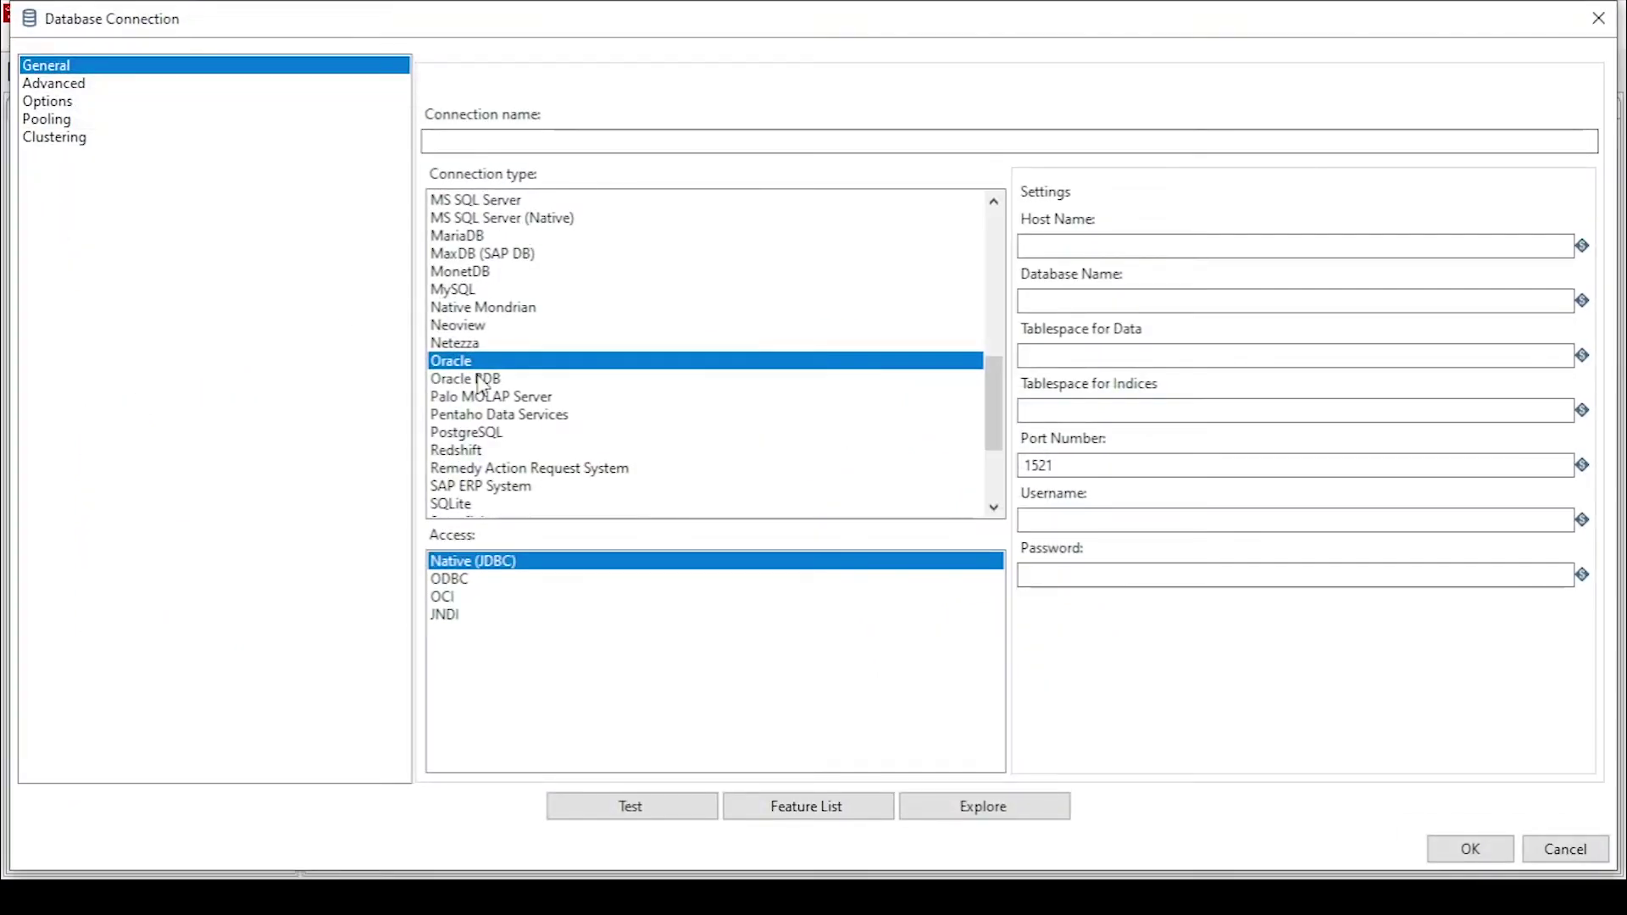
click(462, 236)
click(428, 141)
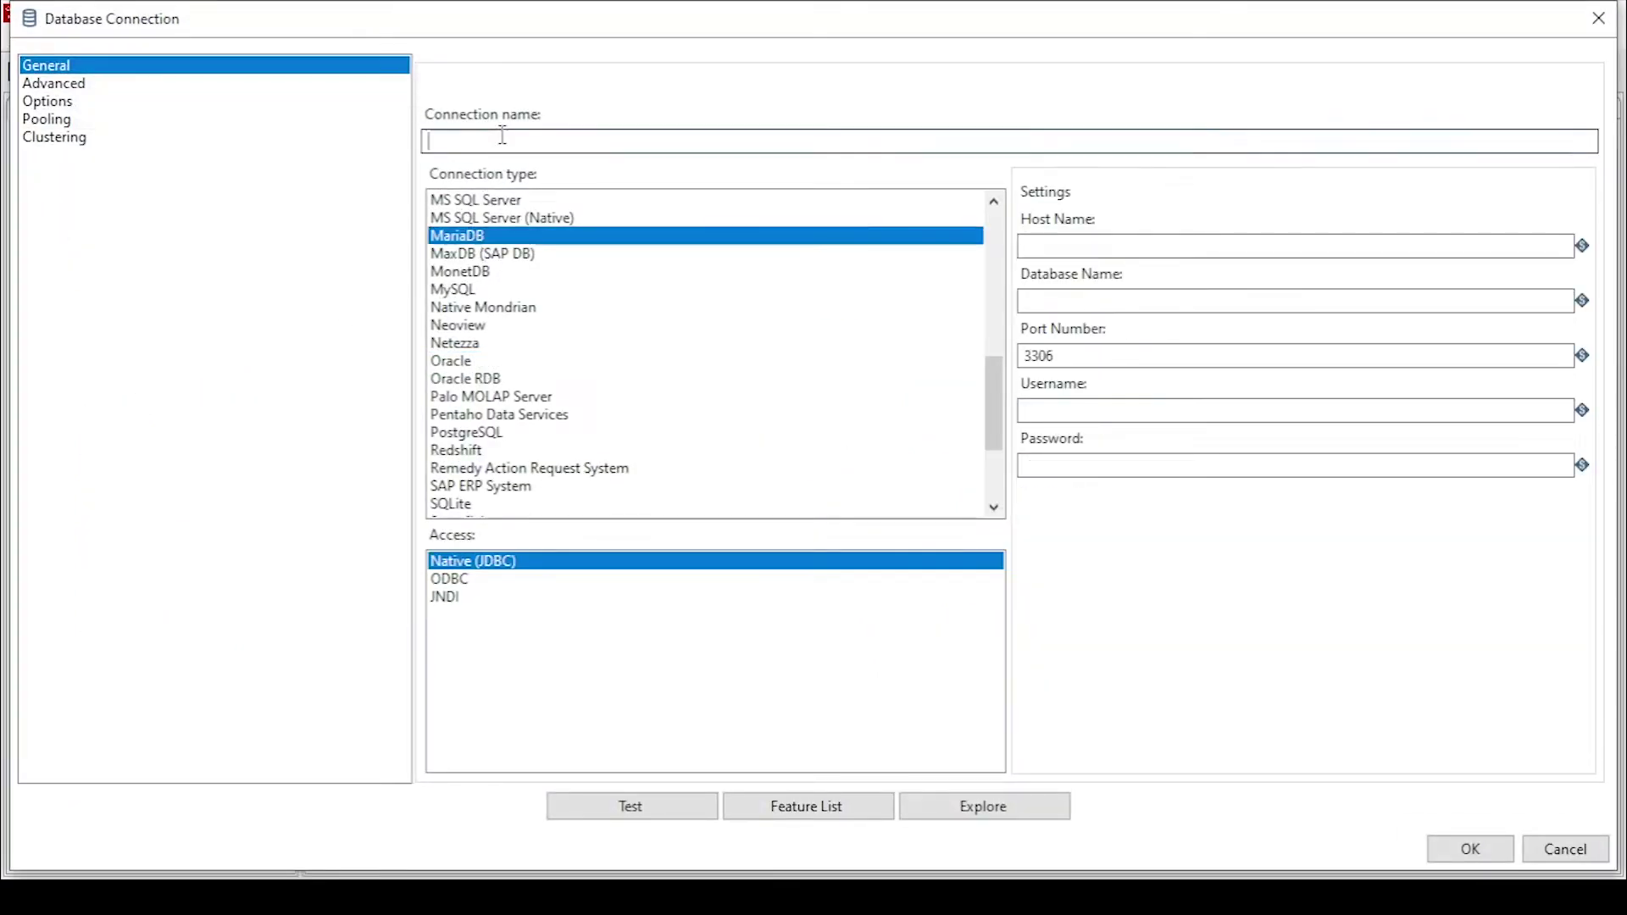
key(ctrl+v)
Set the connection's host name to 127.0.0.1, database name to db_datawarehouse and username to root
click(1102, 246)
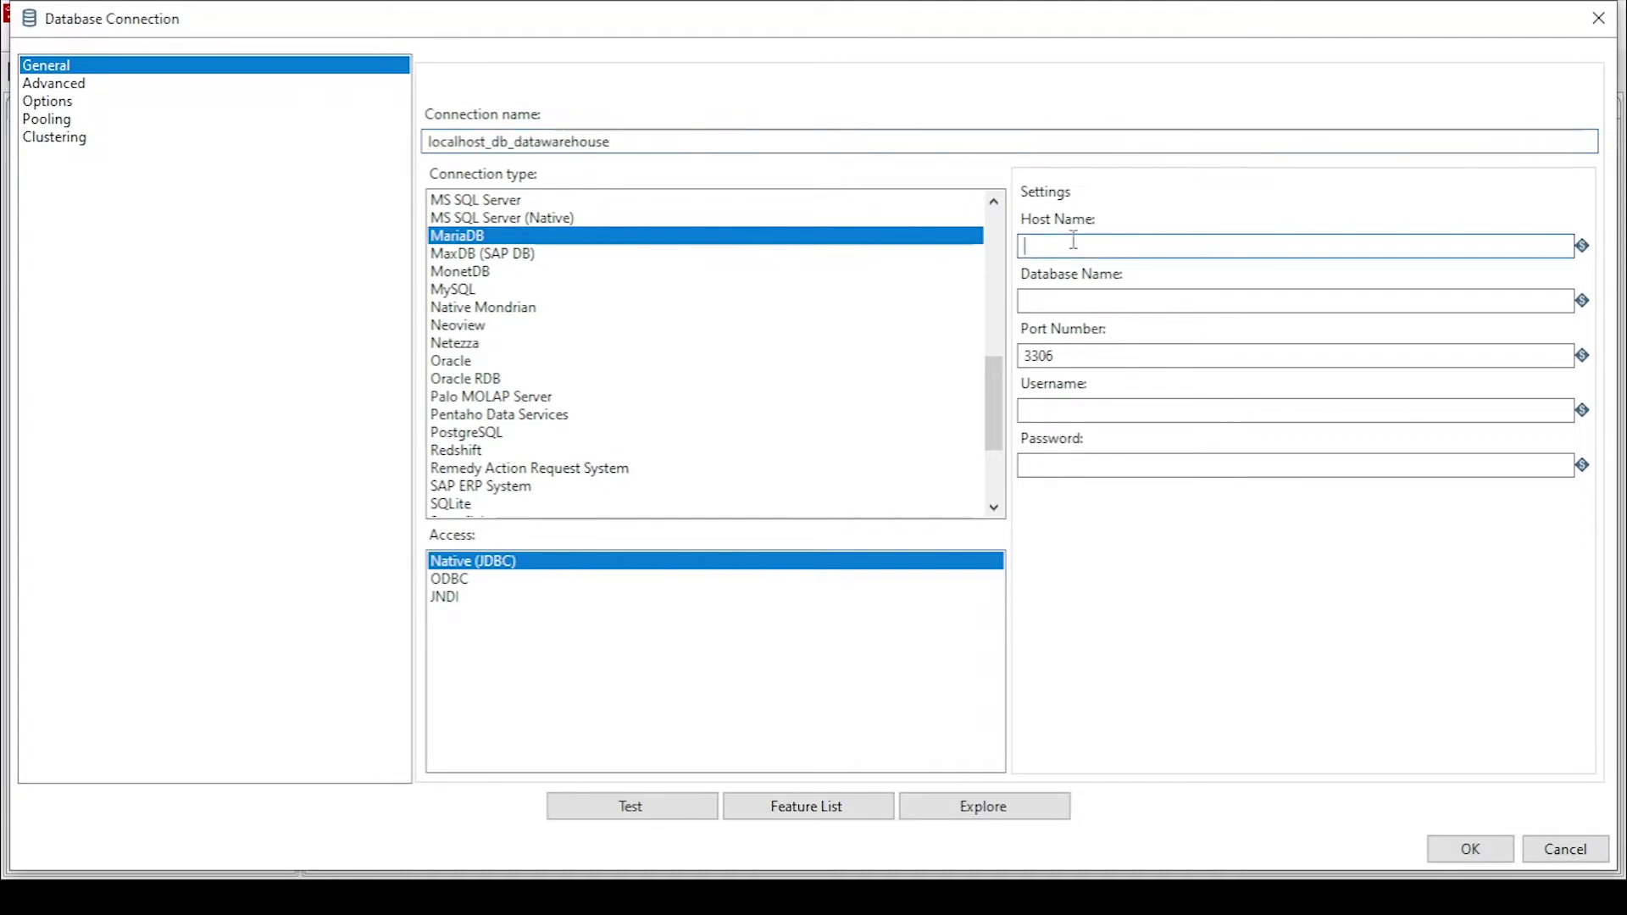
text(127.0.0.1)
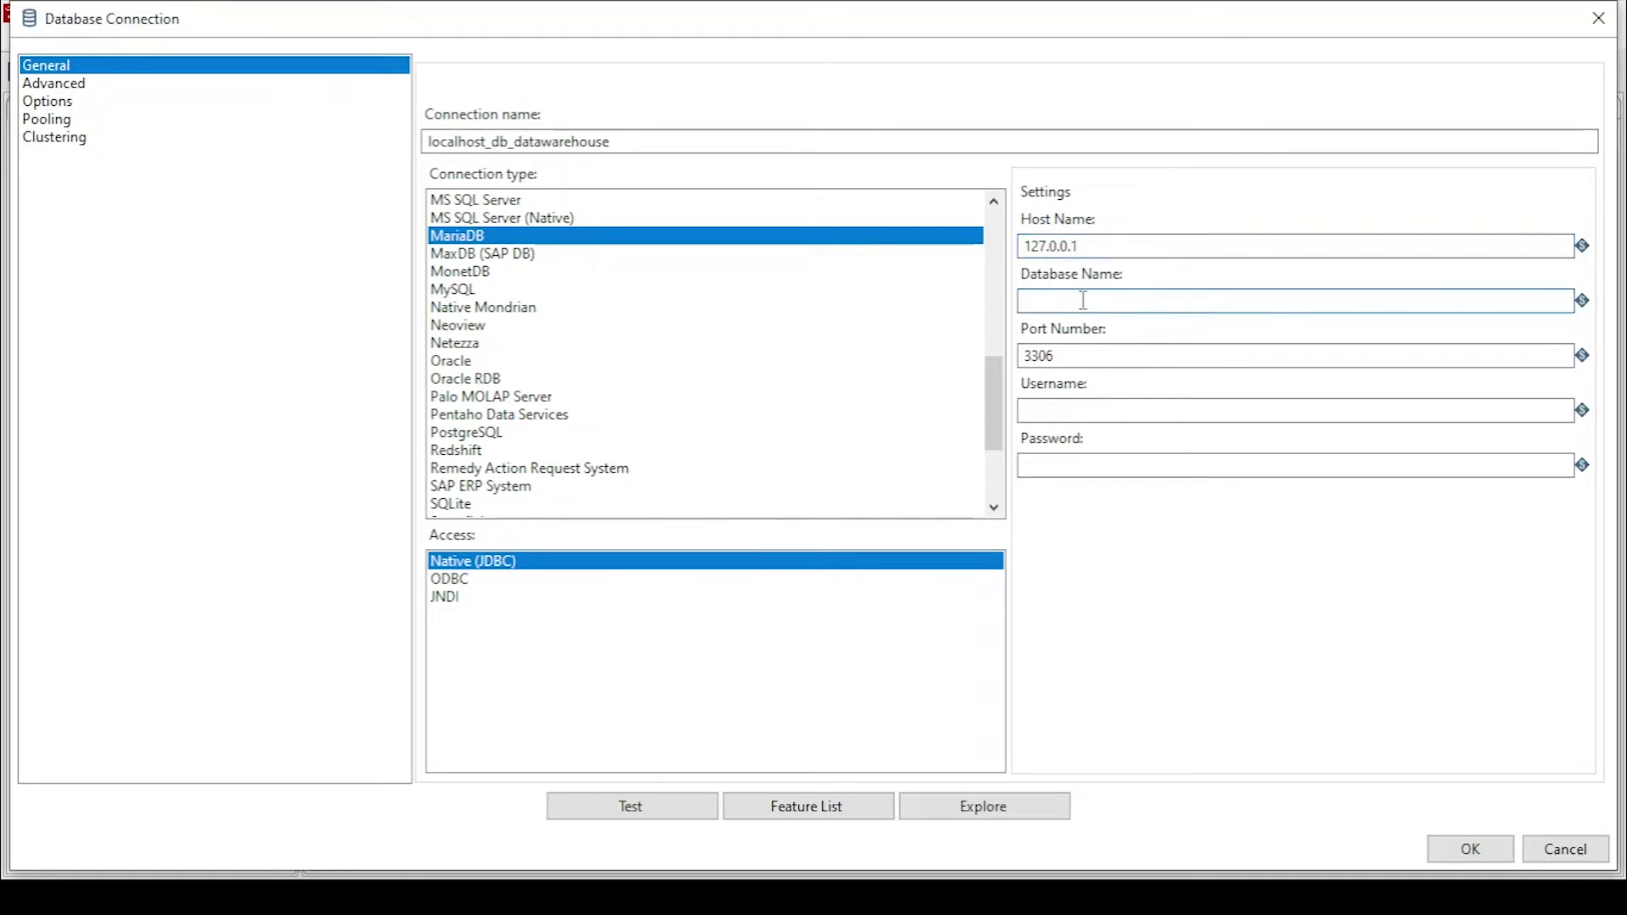
key(ctrl+v)
key(Delete)
key(Delete)
key(Delete)
key(Delete)
key(Delete)
key(Delete)
key(Delete)
key(Delete)
key(Delete)
key(Delete)
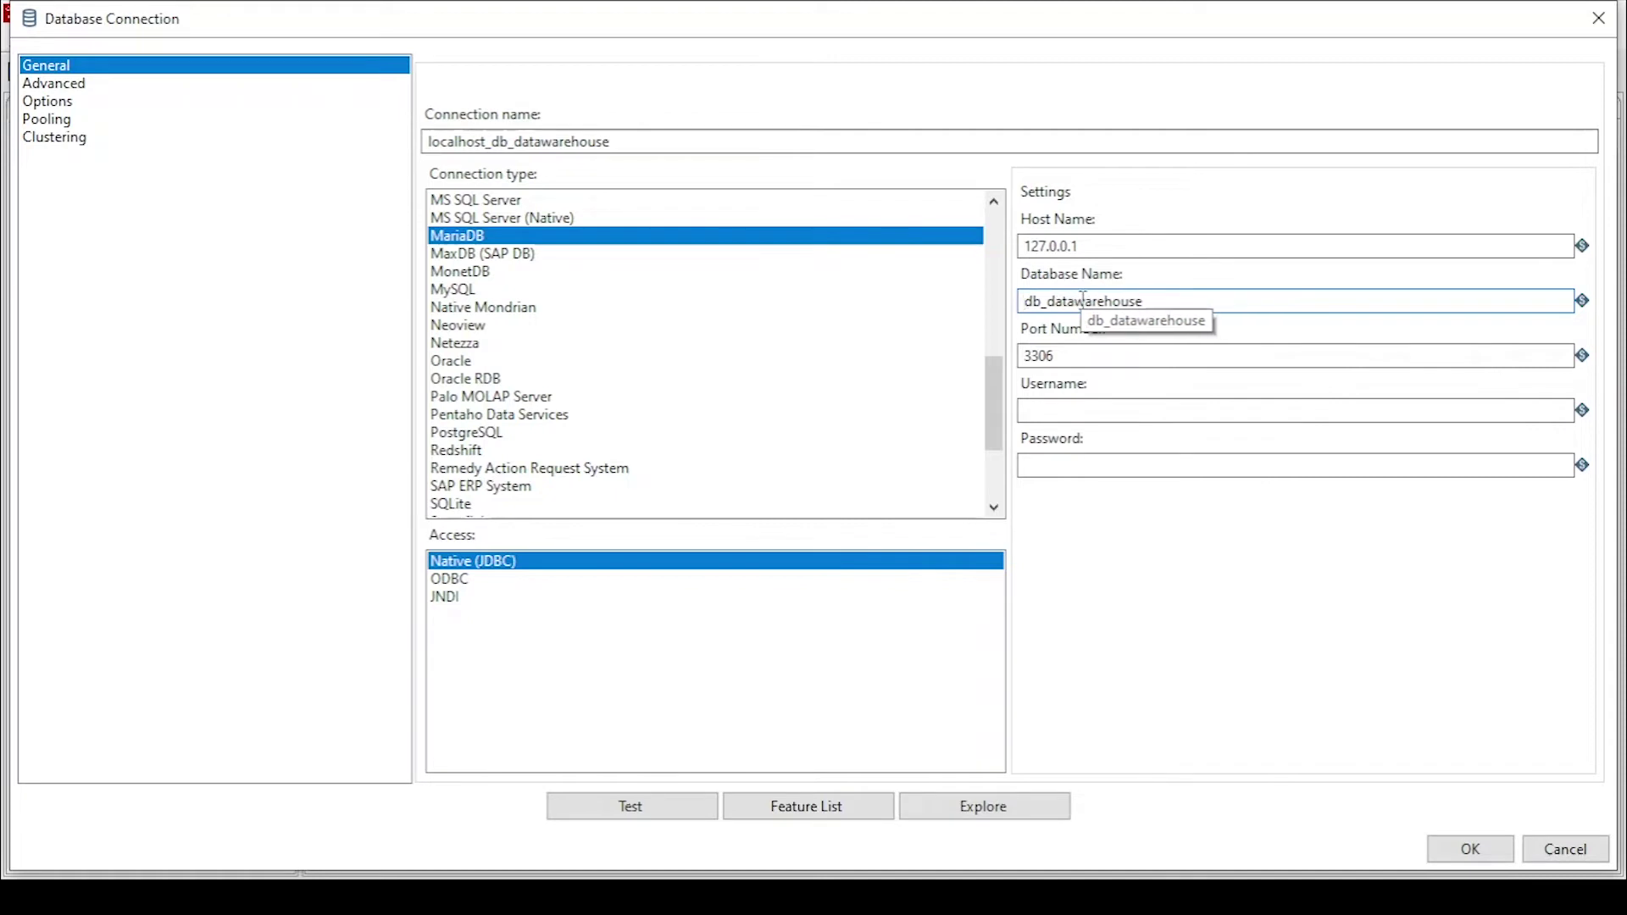
click(1074, 410)
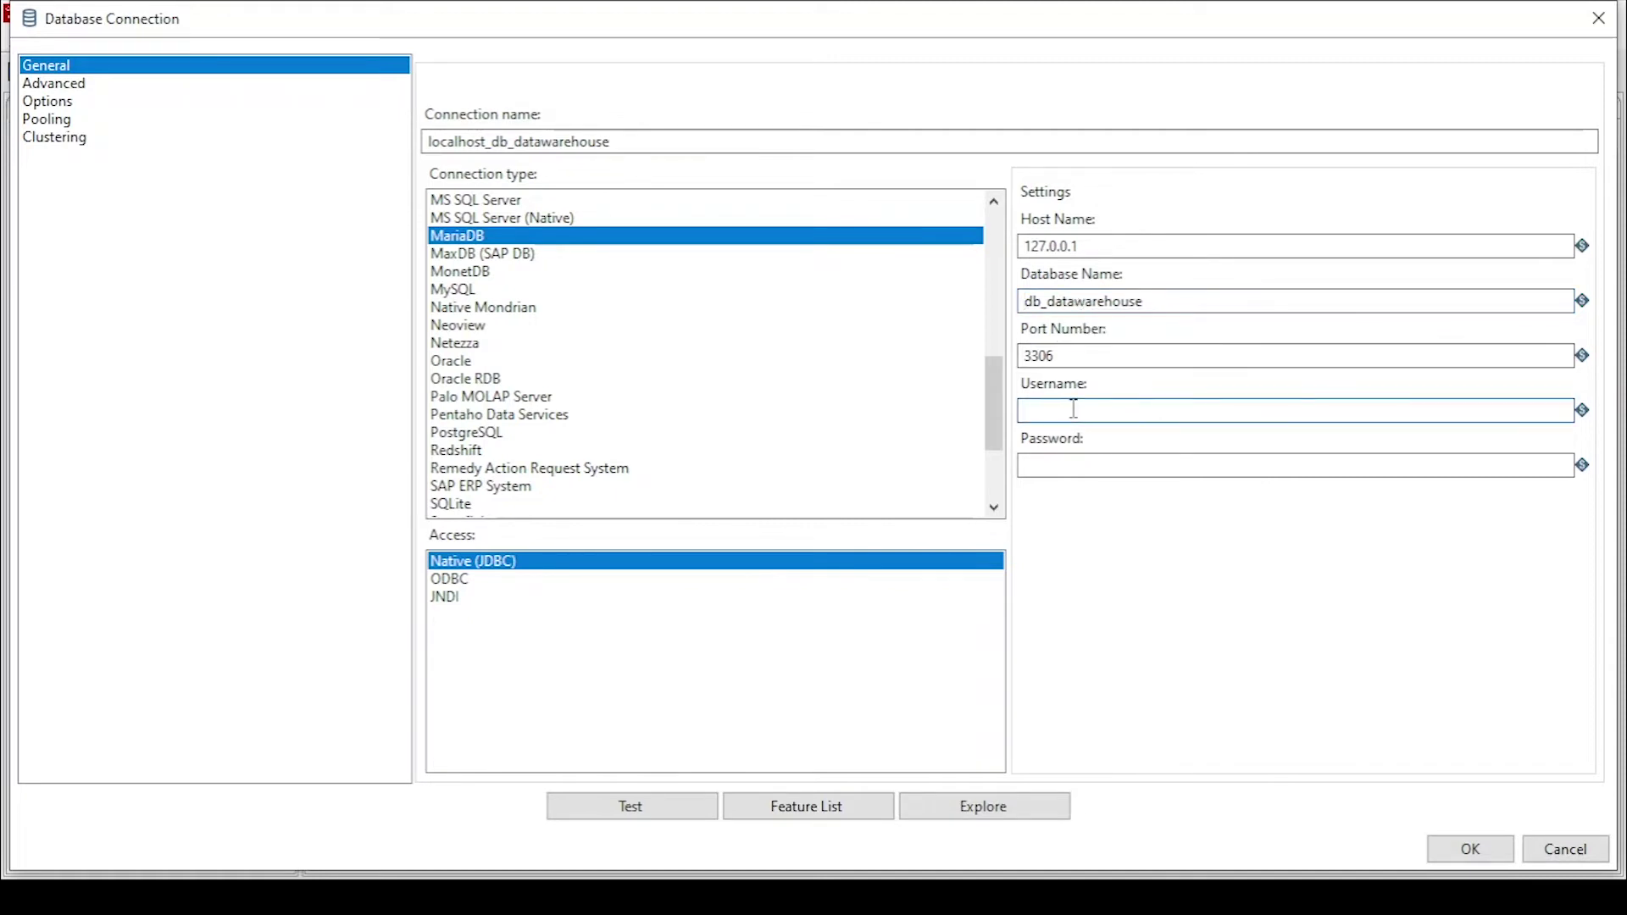
text(root)
Test the localhost_db_datawarehouse connection and save it
click(624, 811)
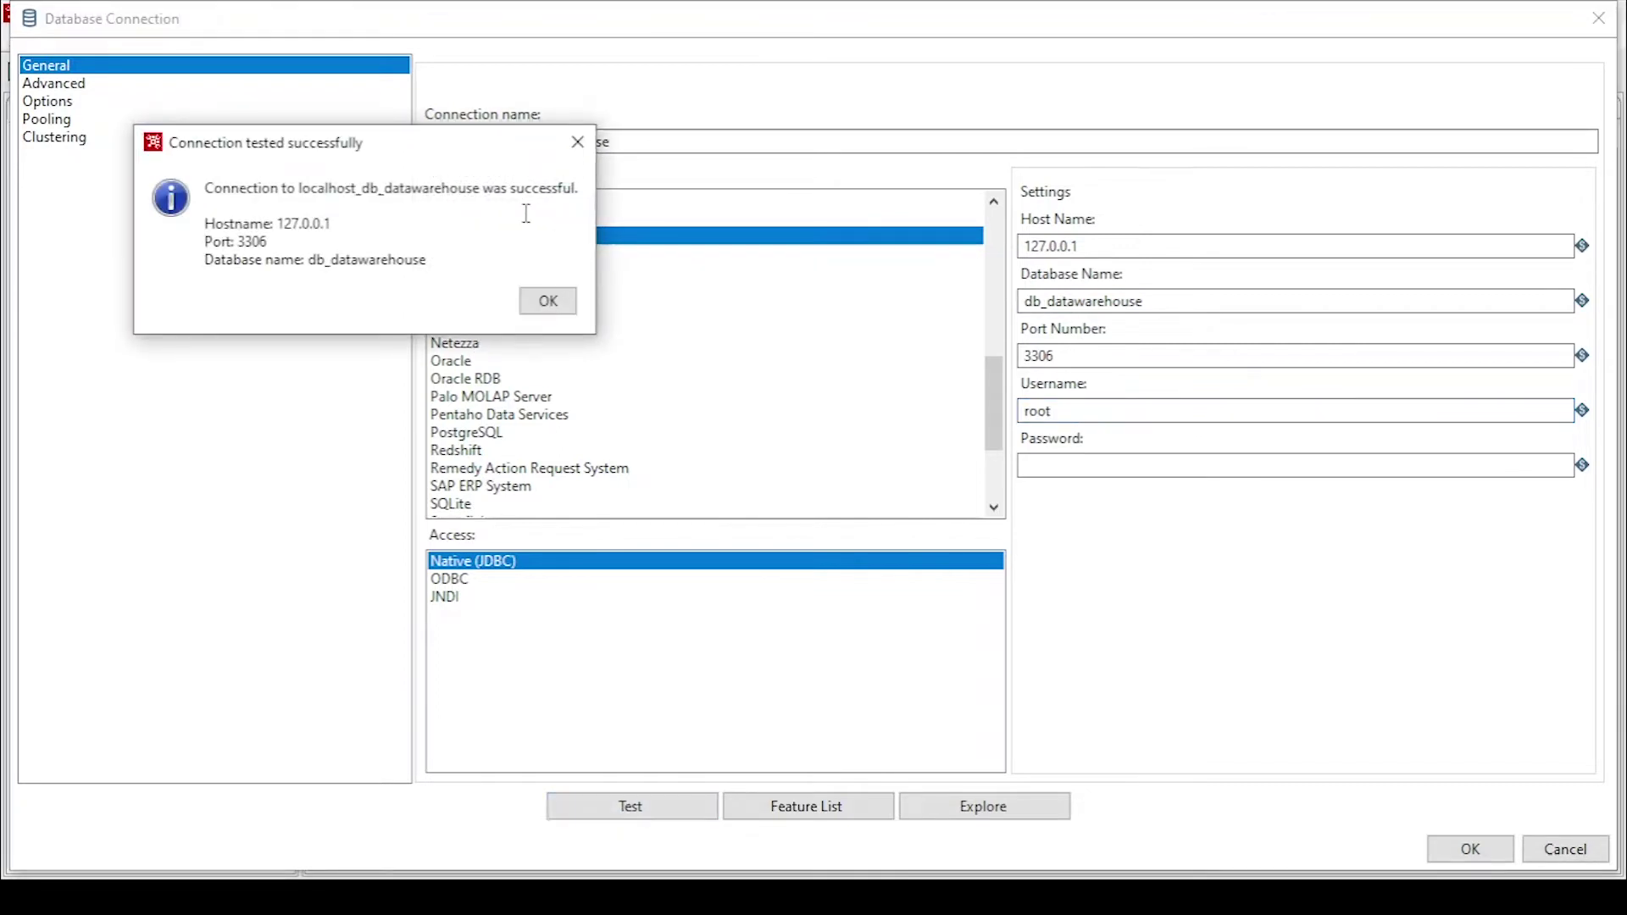
drag(509, 189, 585, 191)
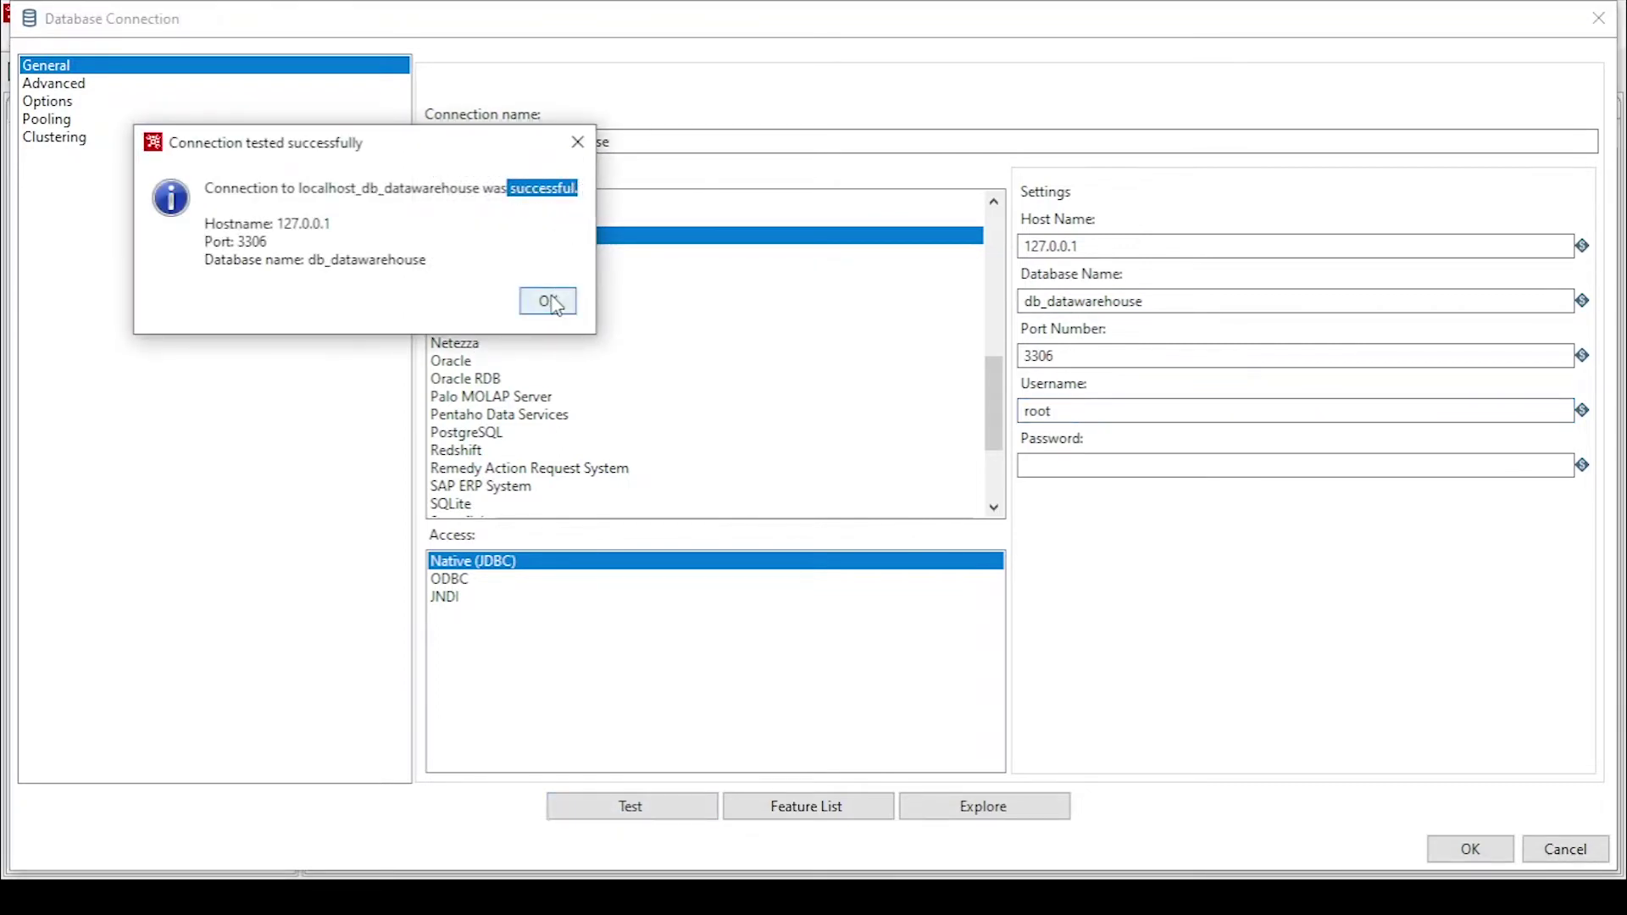
click(549, 303)
click(1464, 850)
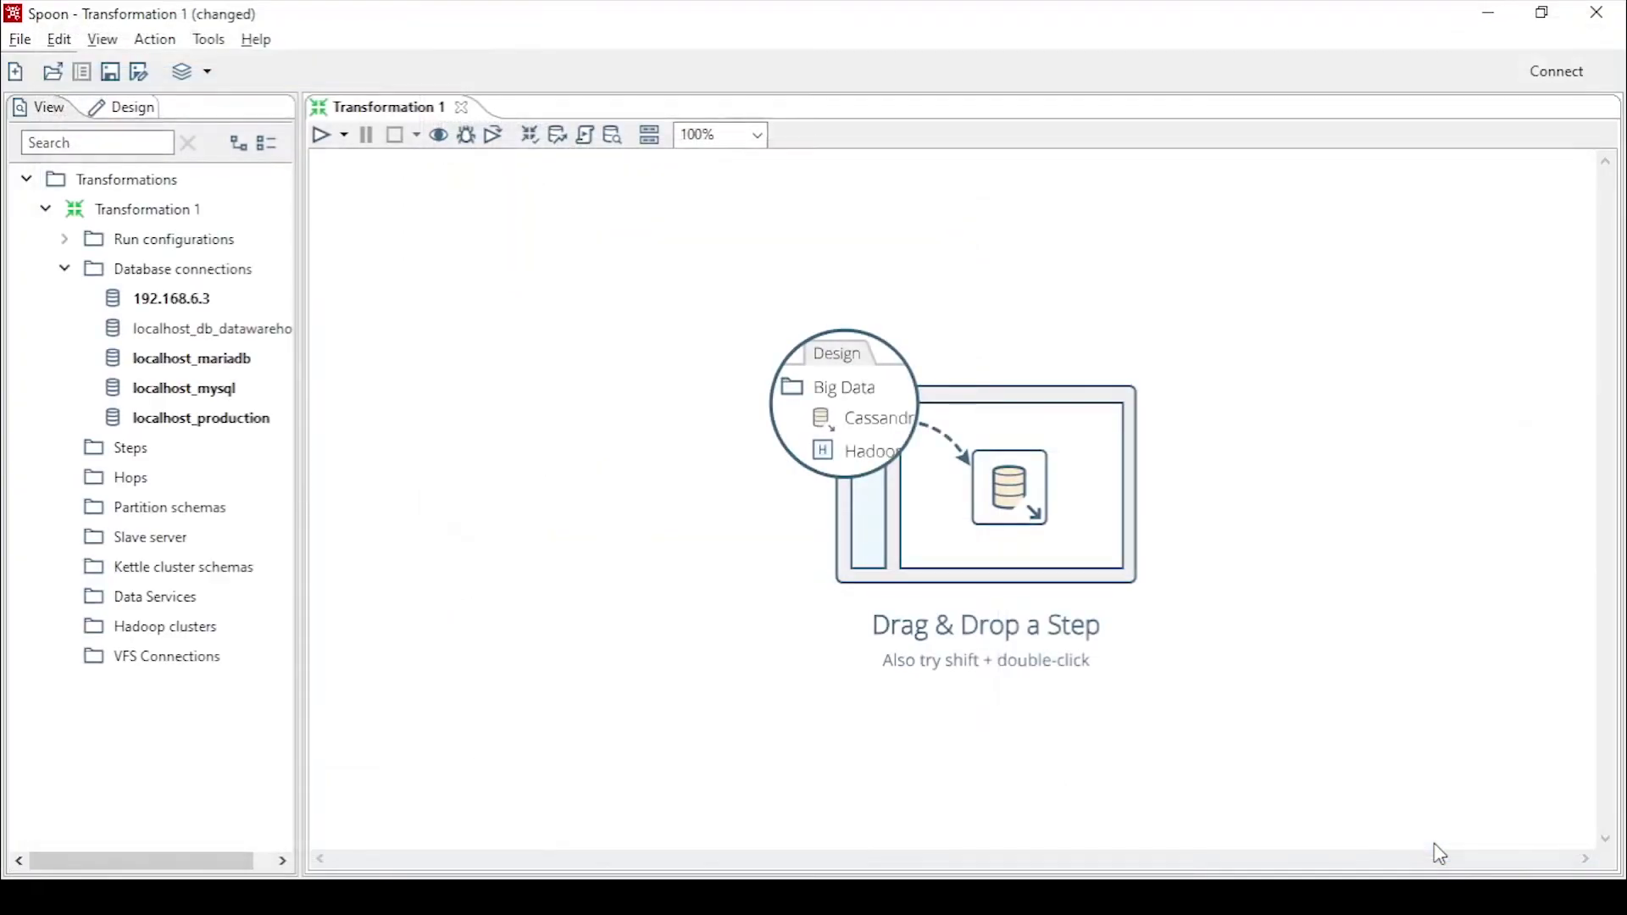
Share the localhost_db_datawarehouse connection
right_click(199, 340)
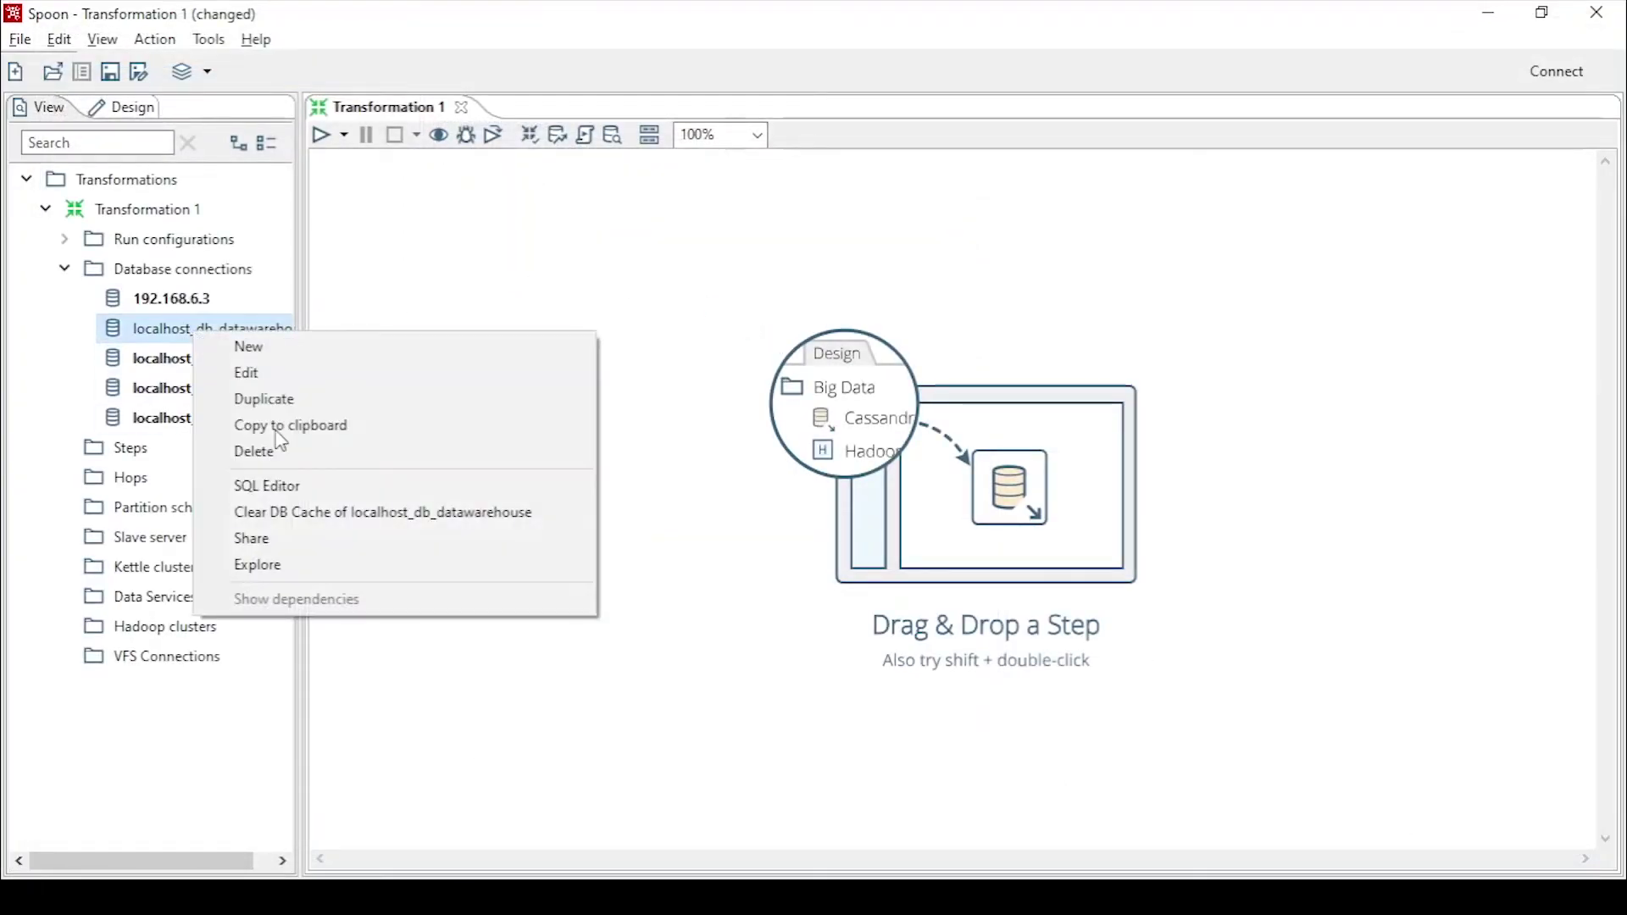
click(325, 547)
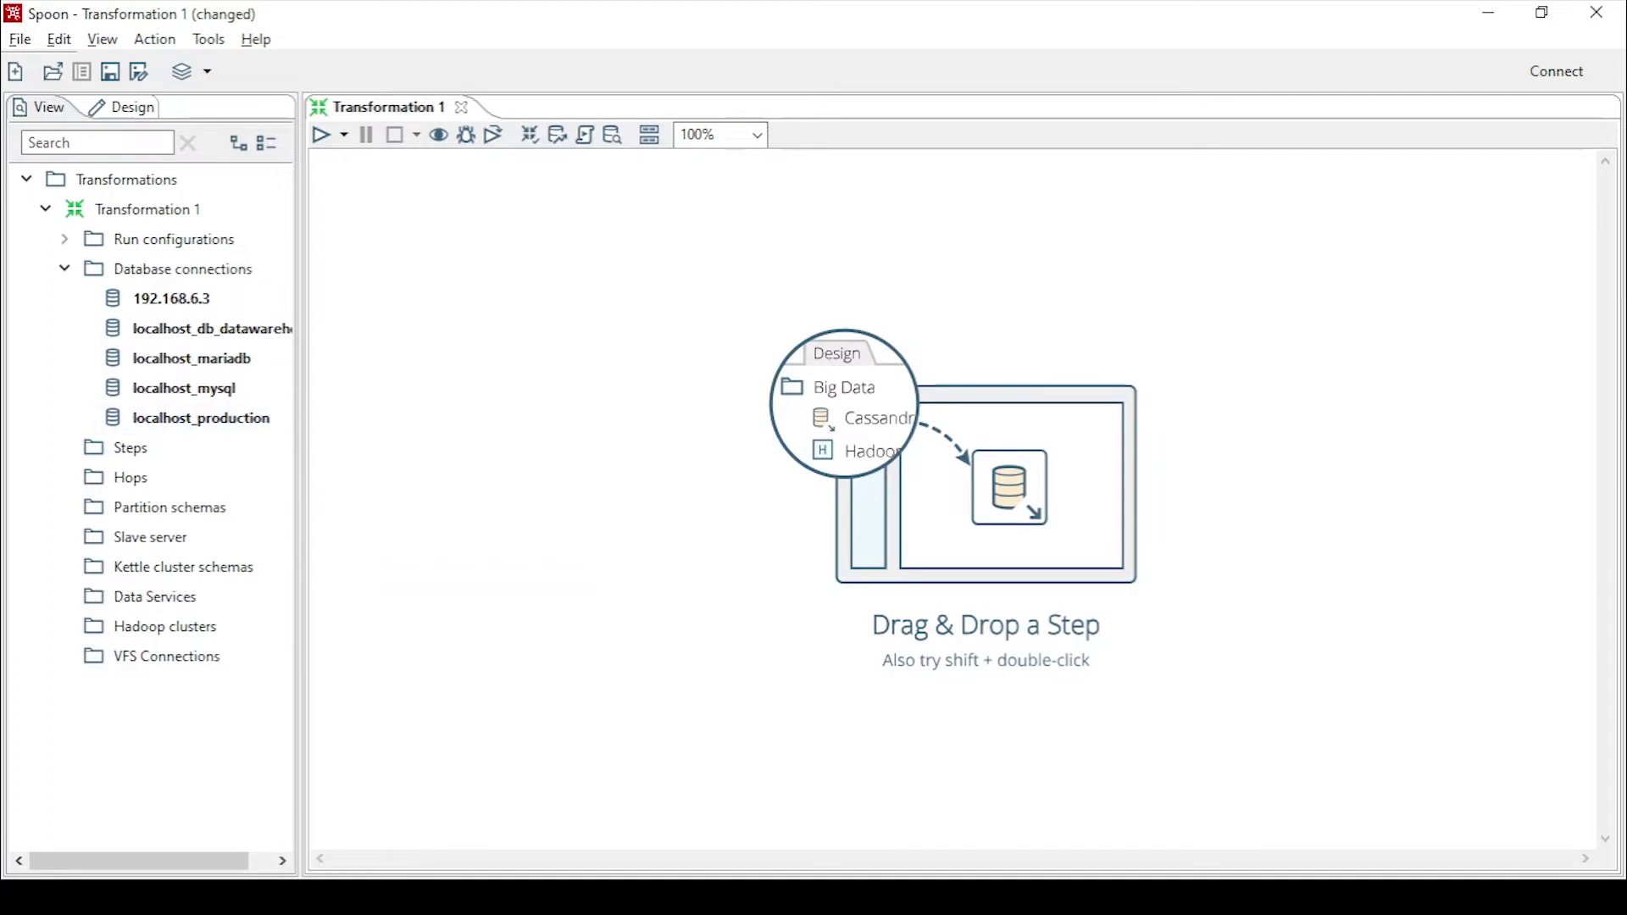
Switch to the Notepad notes and review step 3 on preparing the proses_extraction.ktr transformation
key(alt+Tab)
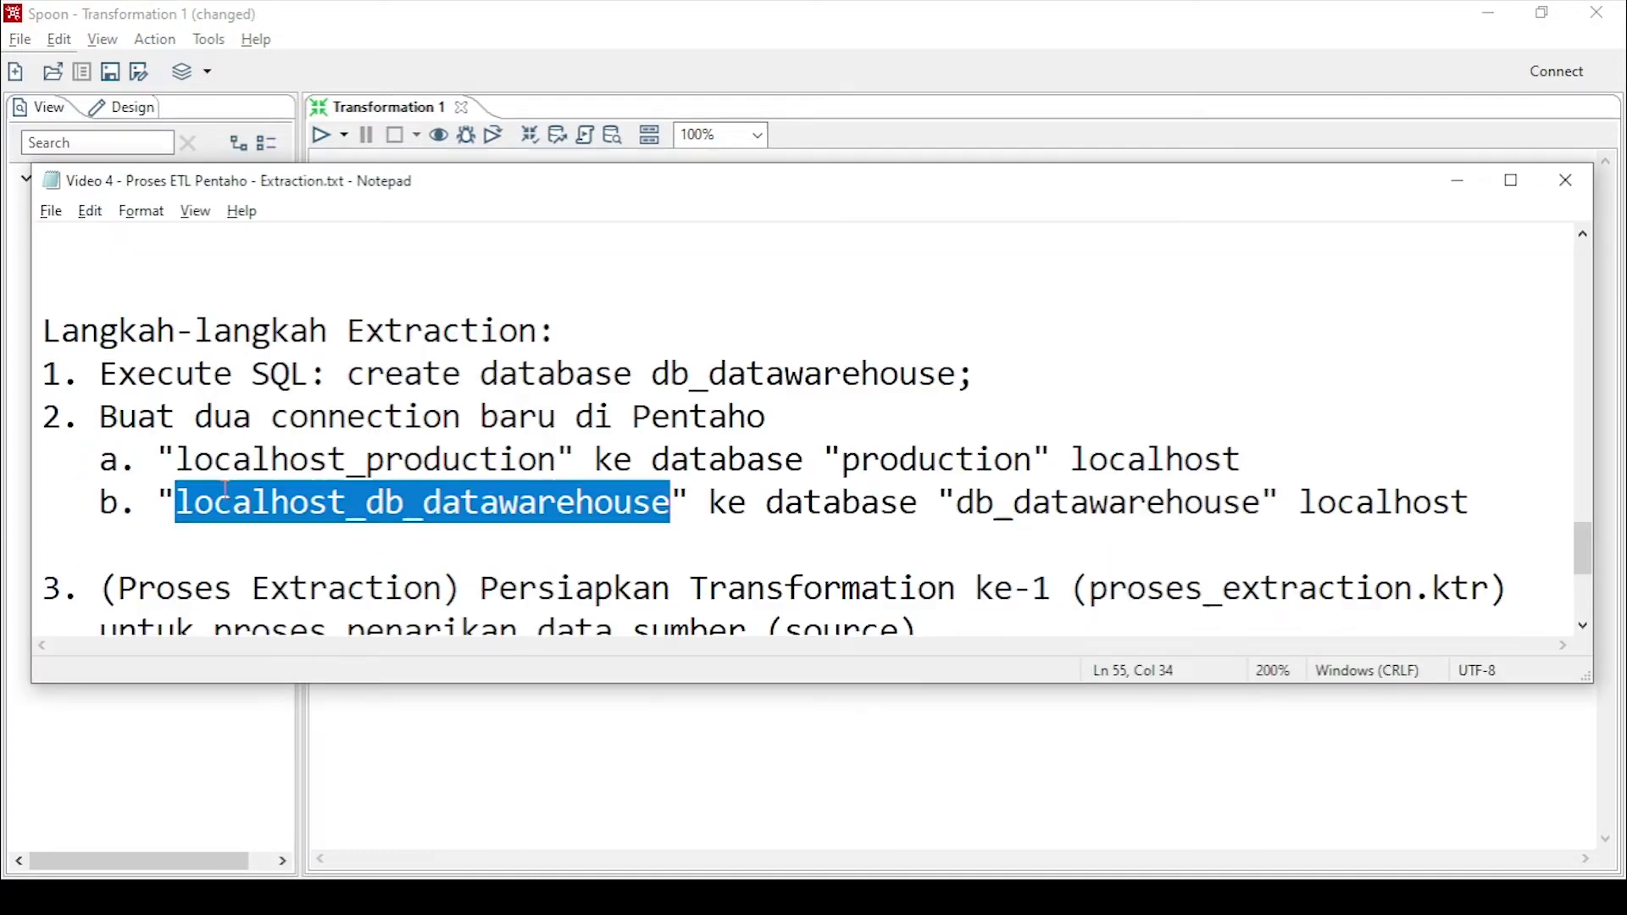
click(166, 567)
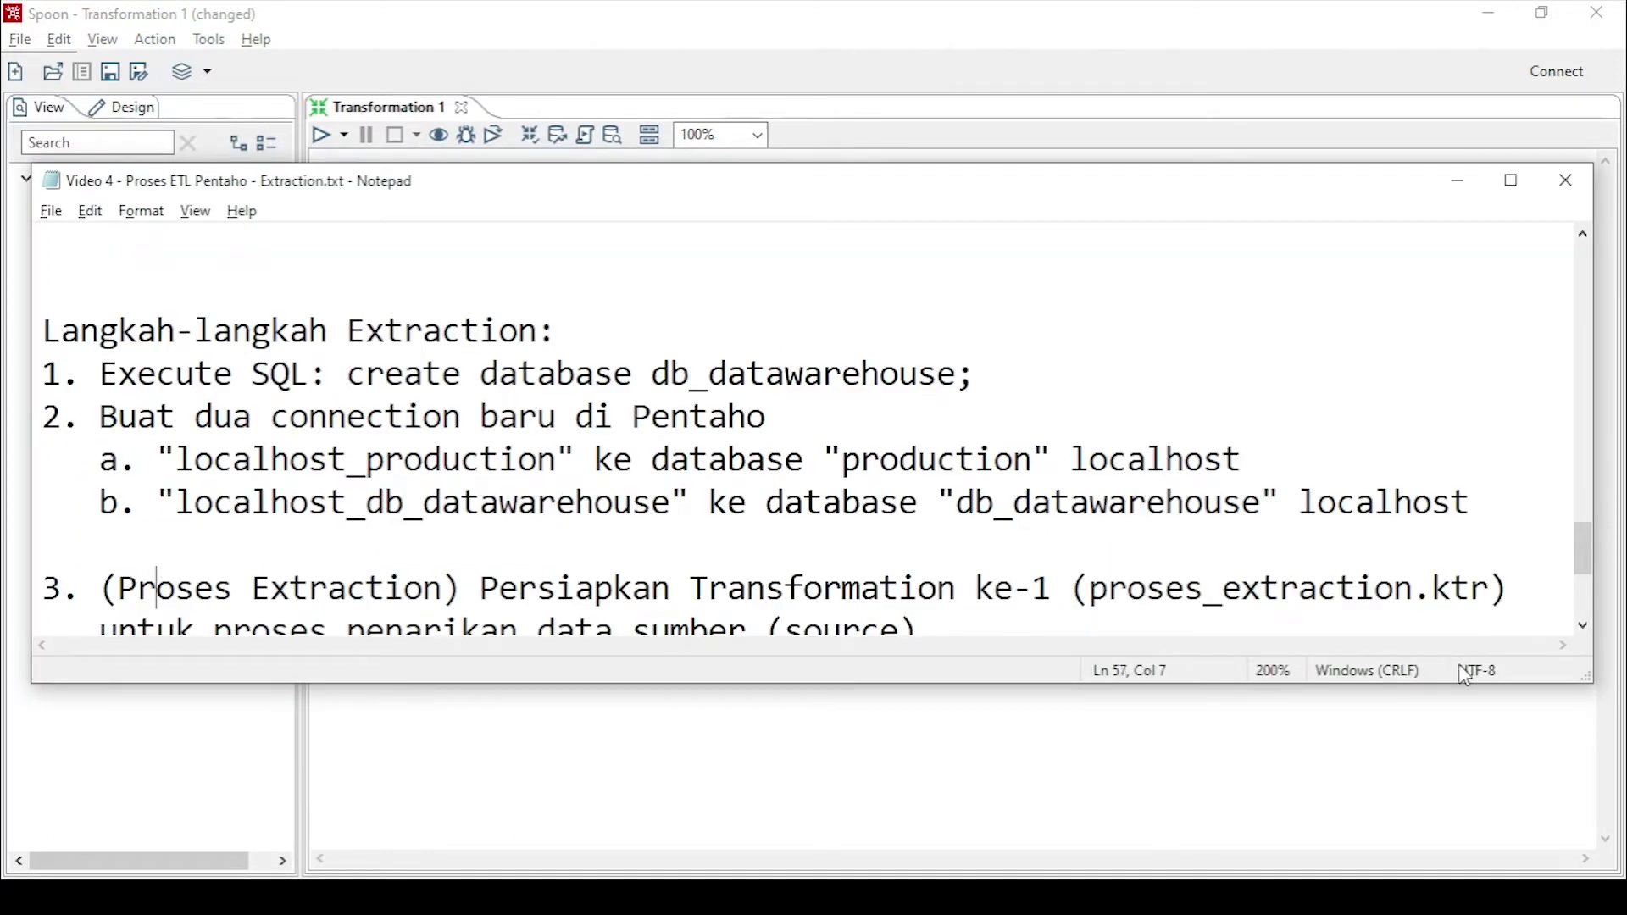
click(1583, 627)
click(1583, 627)
click(1582, 627)
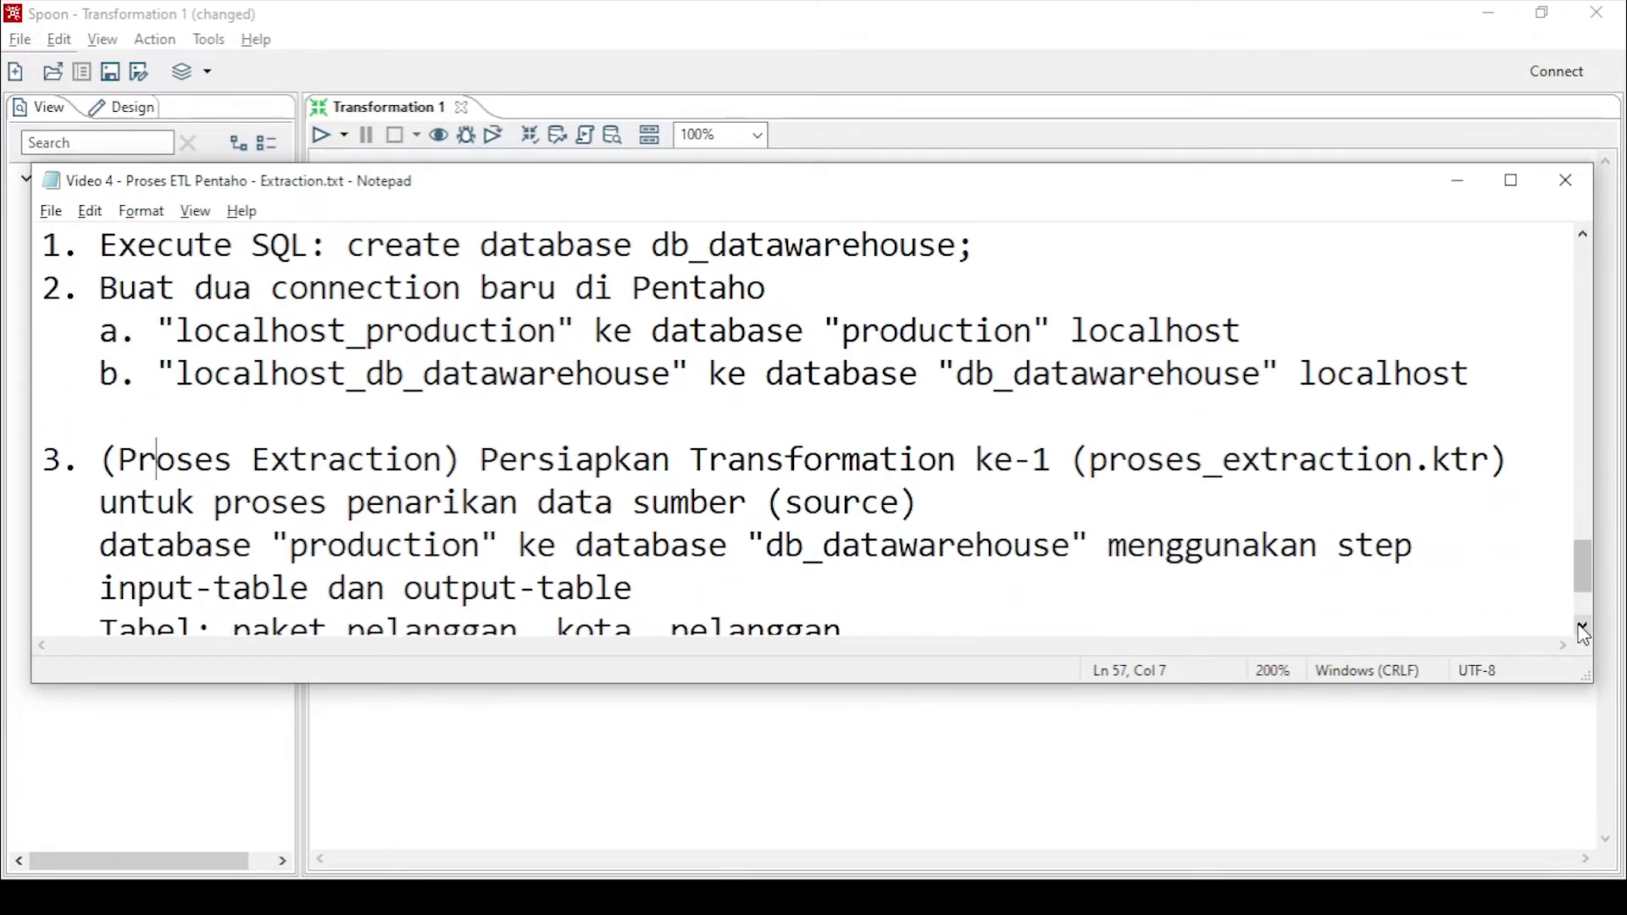
click(1583, 627)
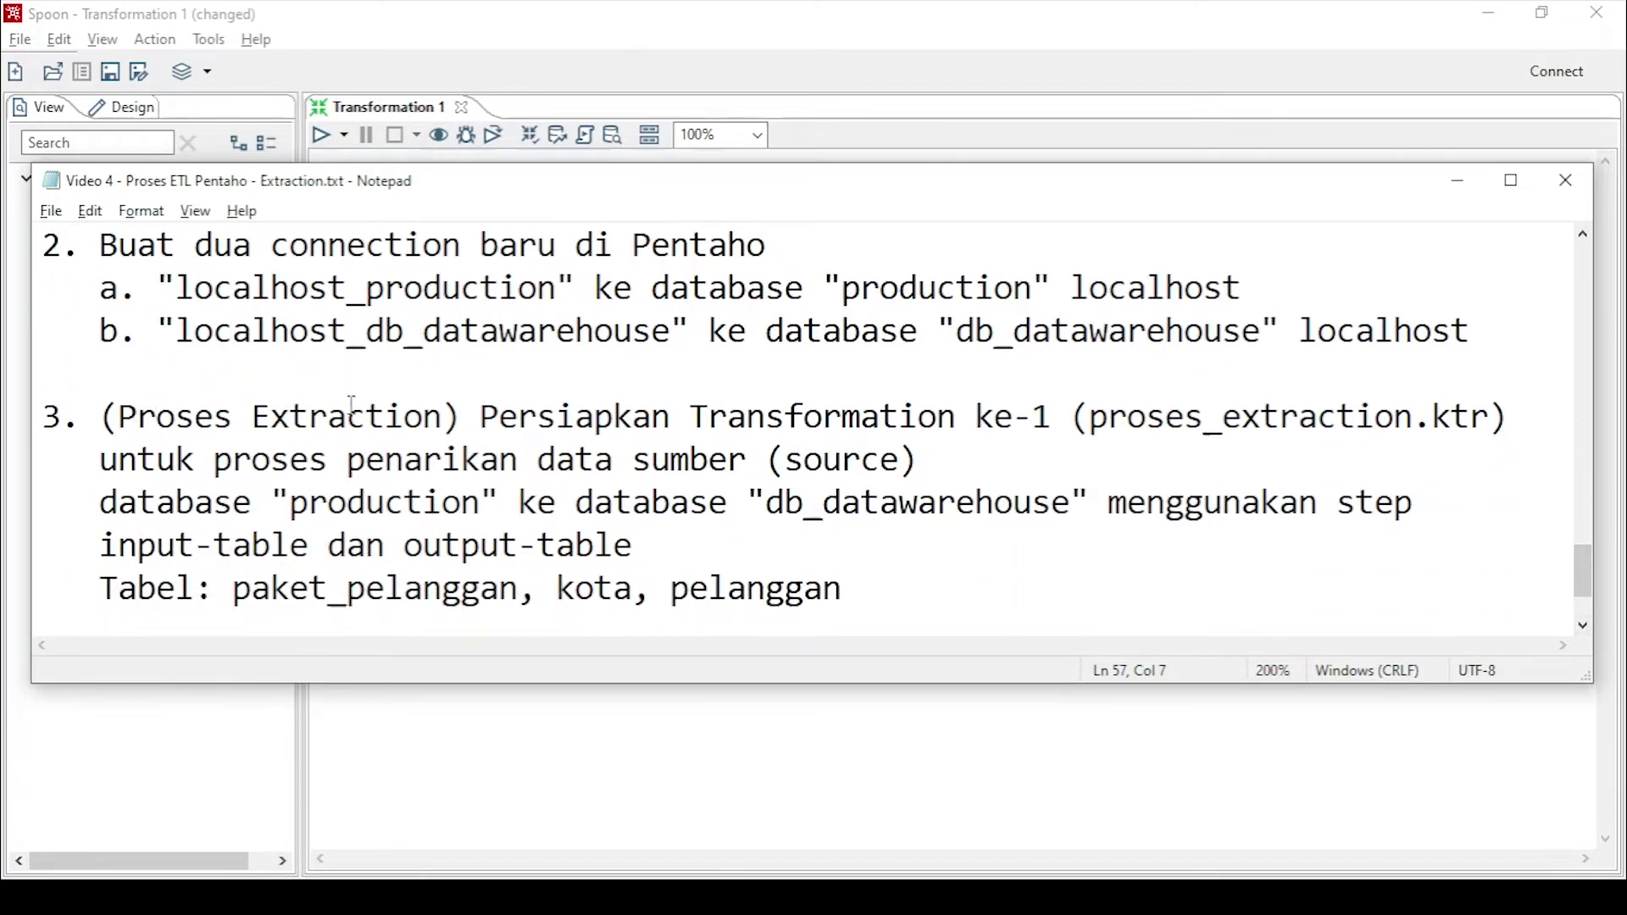
Copy the transformation name proses_extraction, without its extension, from step 3 of the Notepad notes
drag(477, 415, 810, 415)
click(820, 460)
drag(669, 415, 1066, 421)
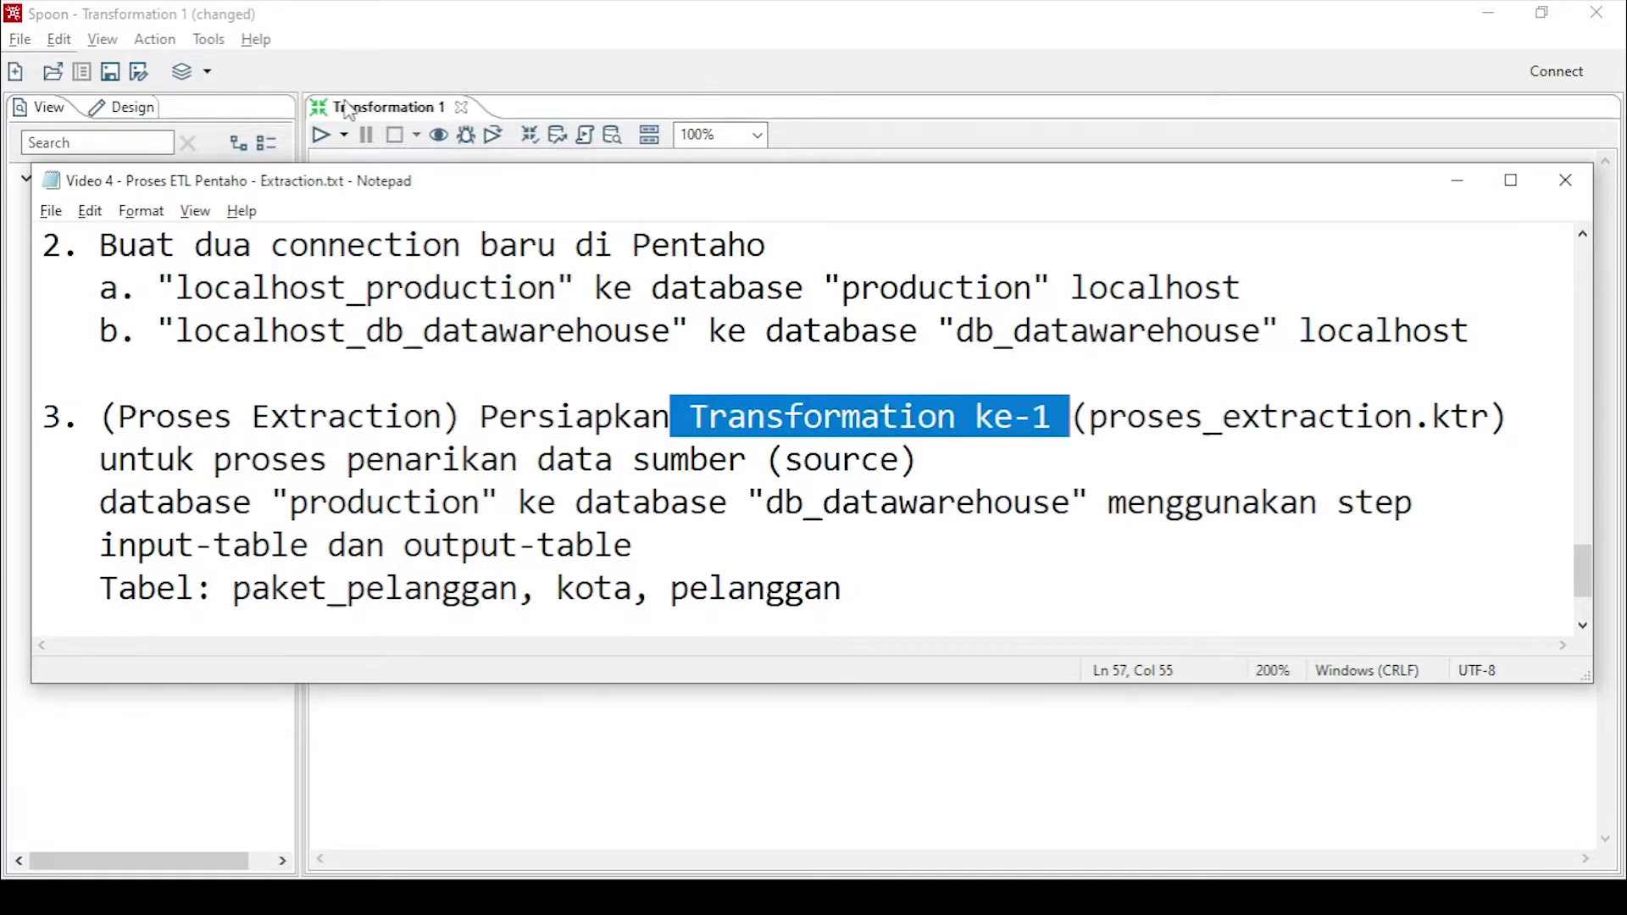
click(555, 60)
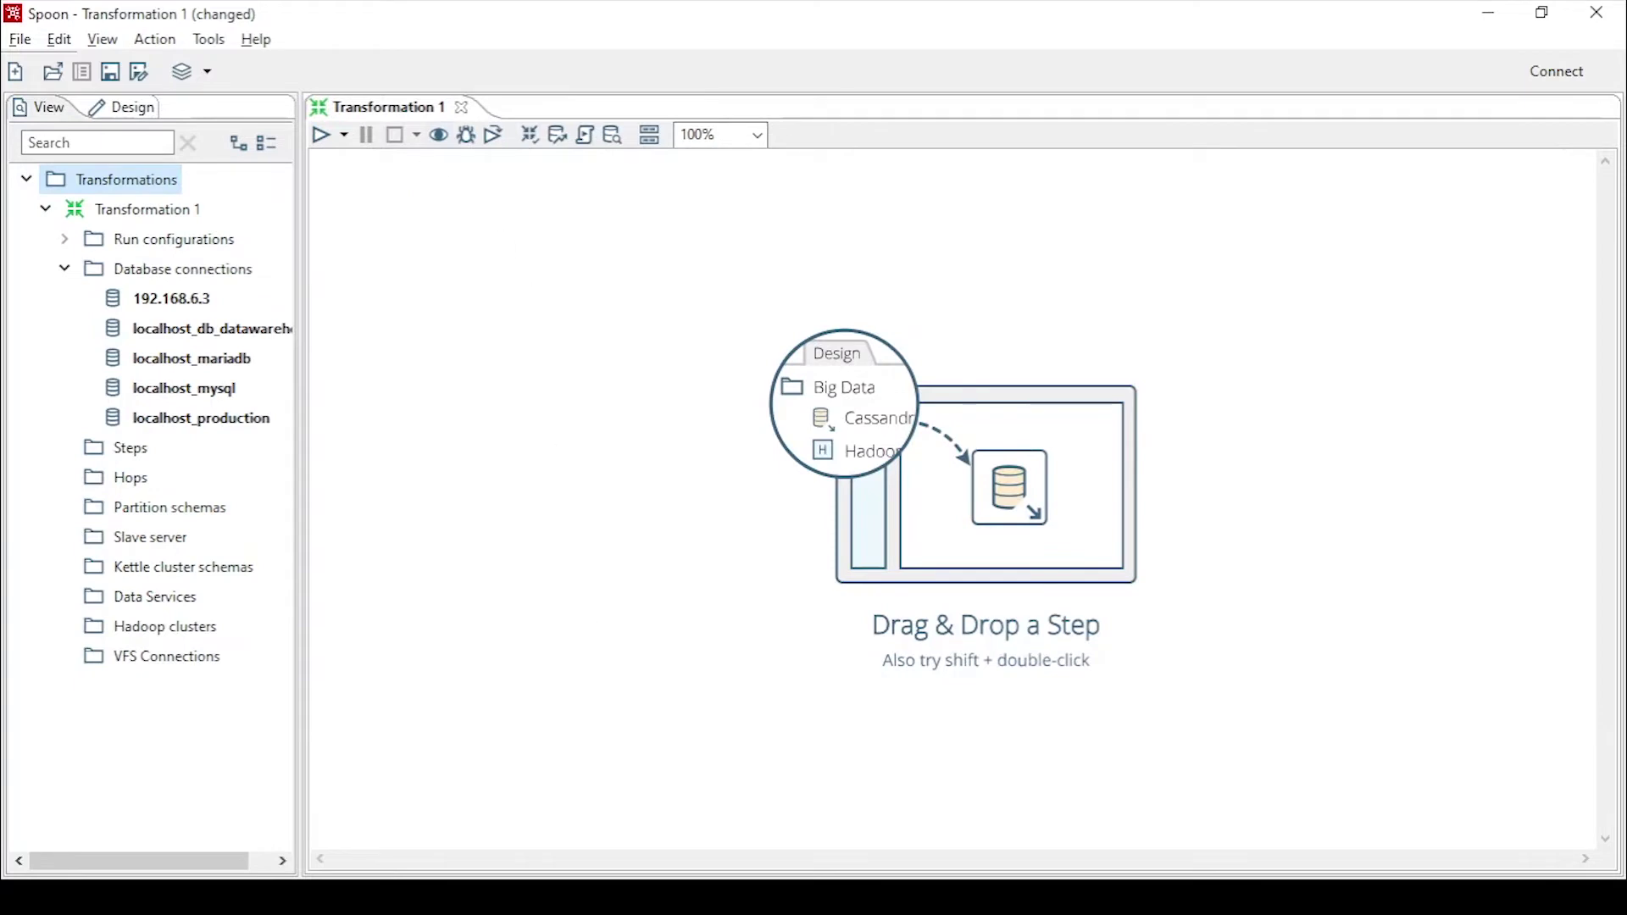
key(alt+Tab)
click(1090, 416)
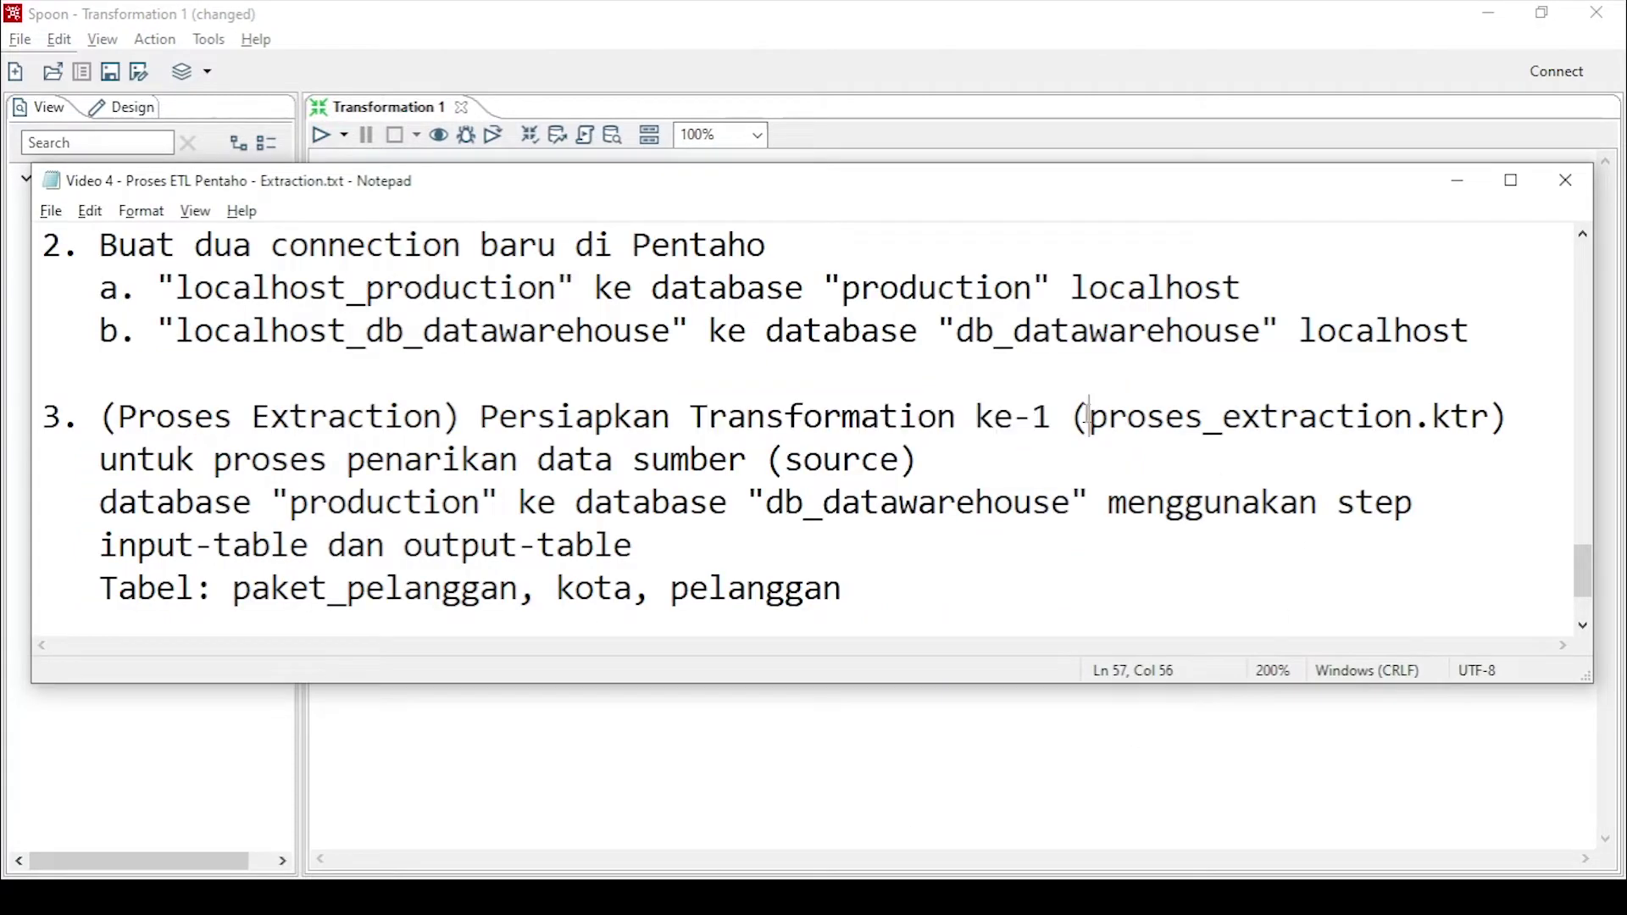
drag(1090, 416, 1411, 418)
key(ctrl+c)
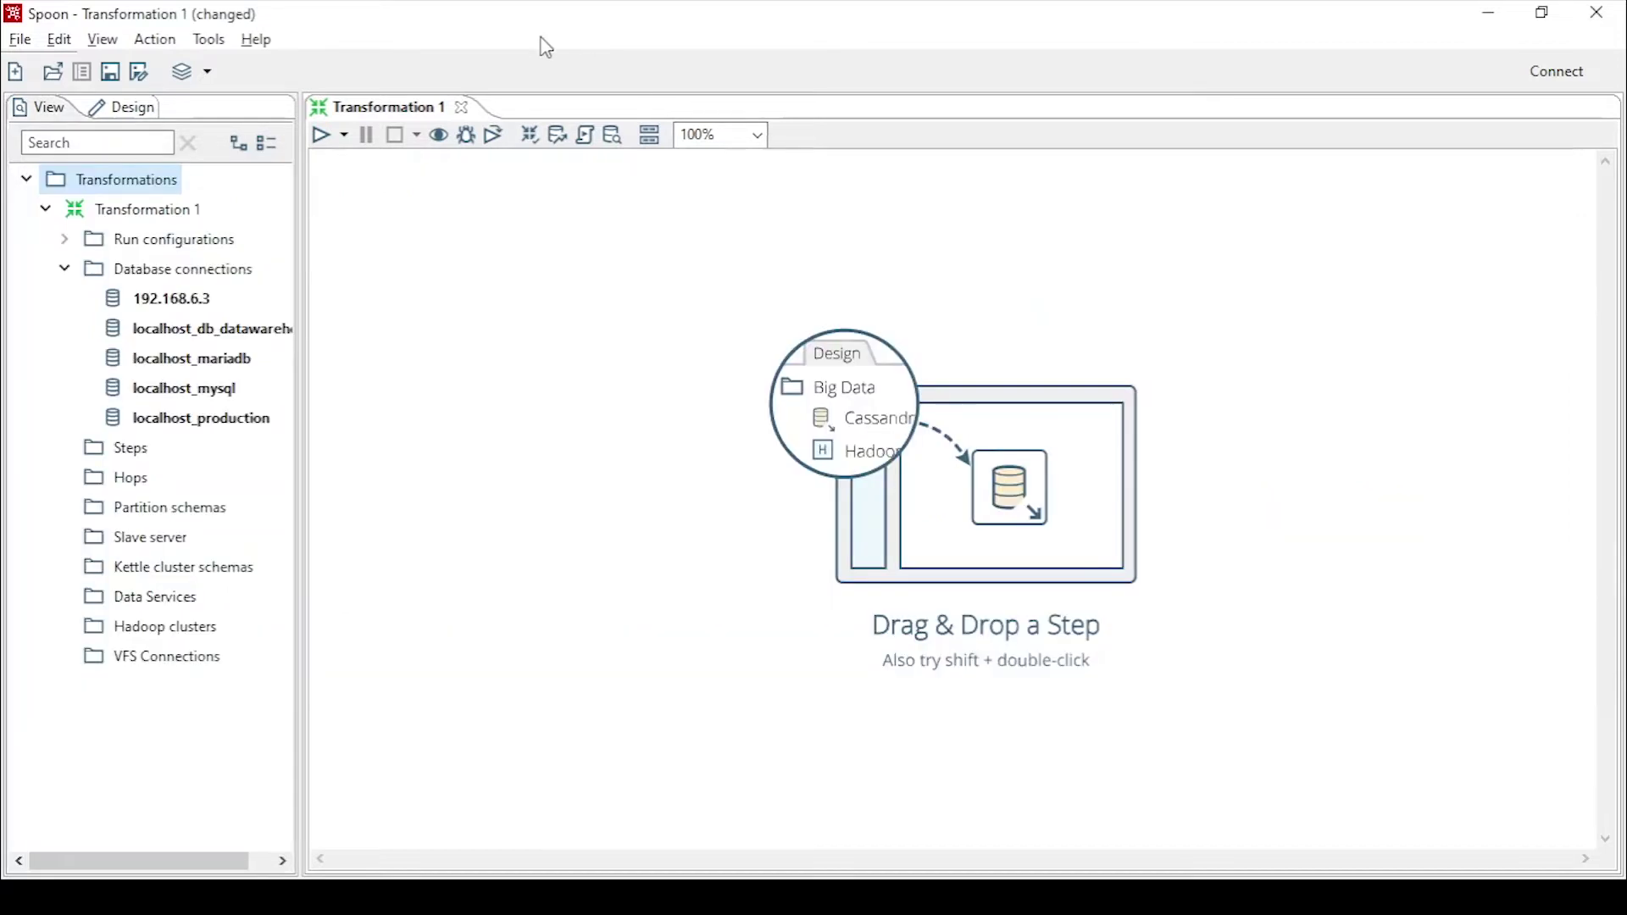
Switch to Spoon and save the open transformation as proses_extraction in the Pentaho documents folder
click(547, 44)
click(110, 74)
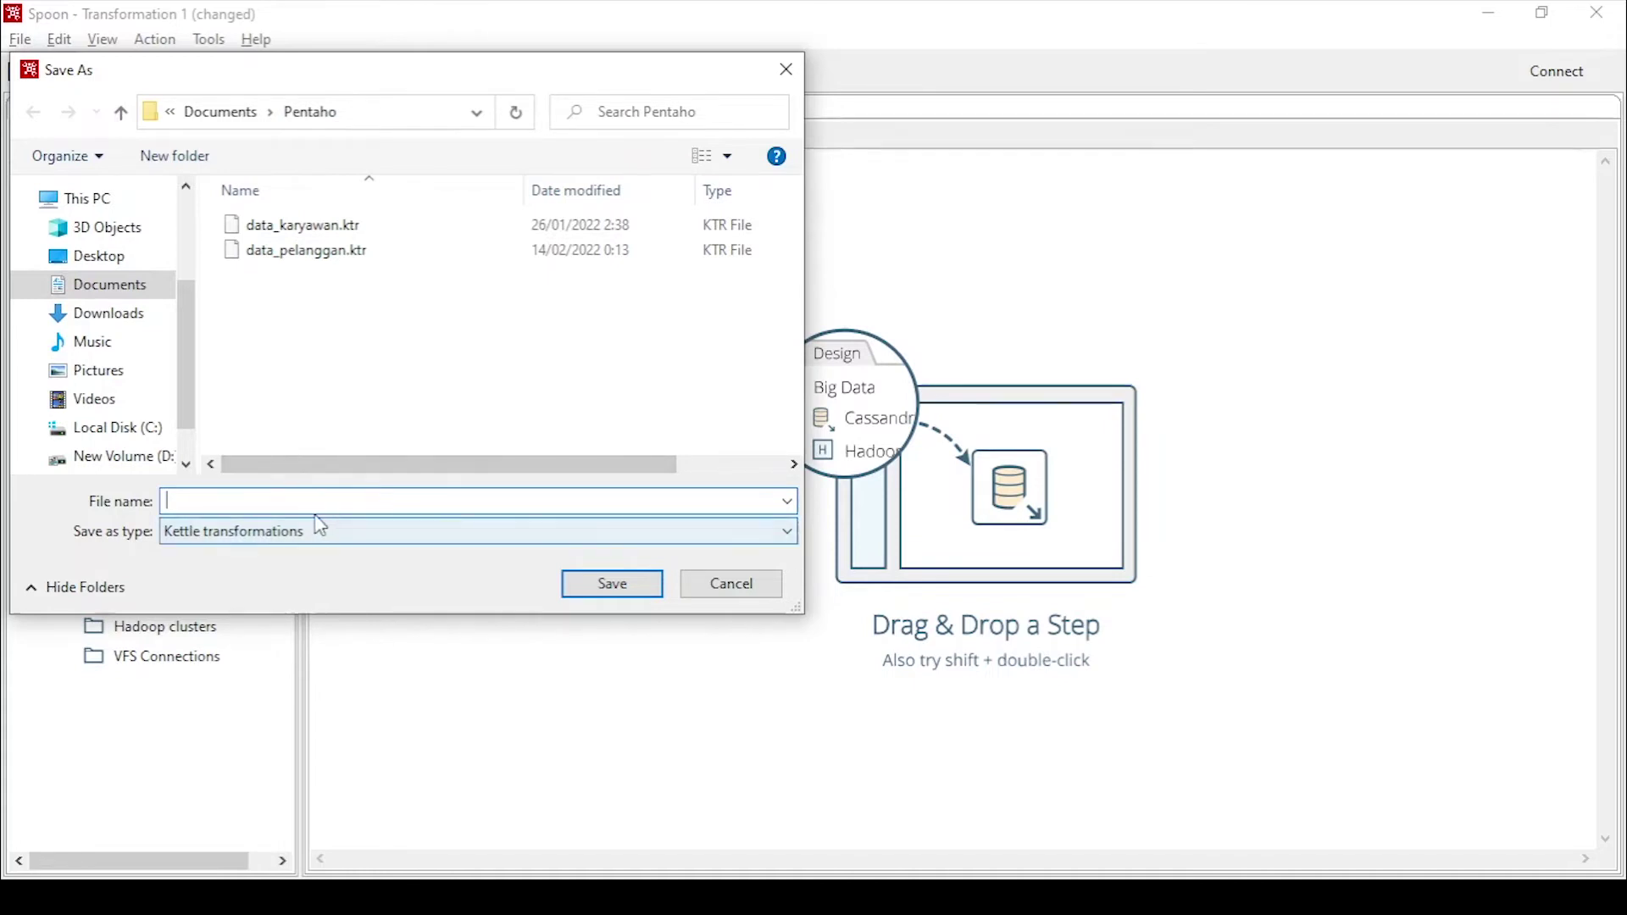
key(ctrl+v)
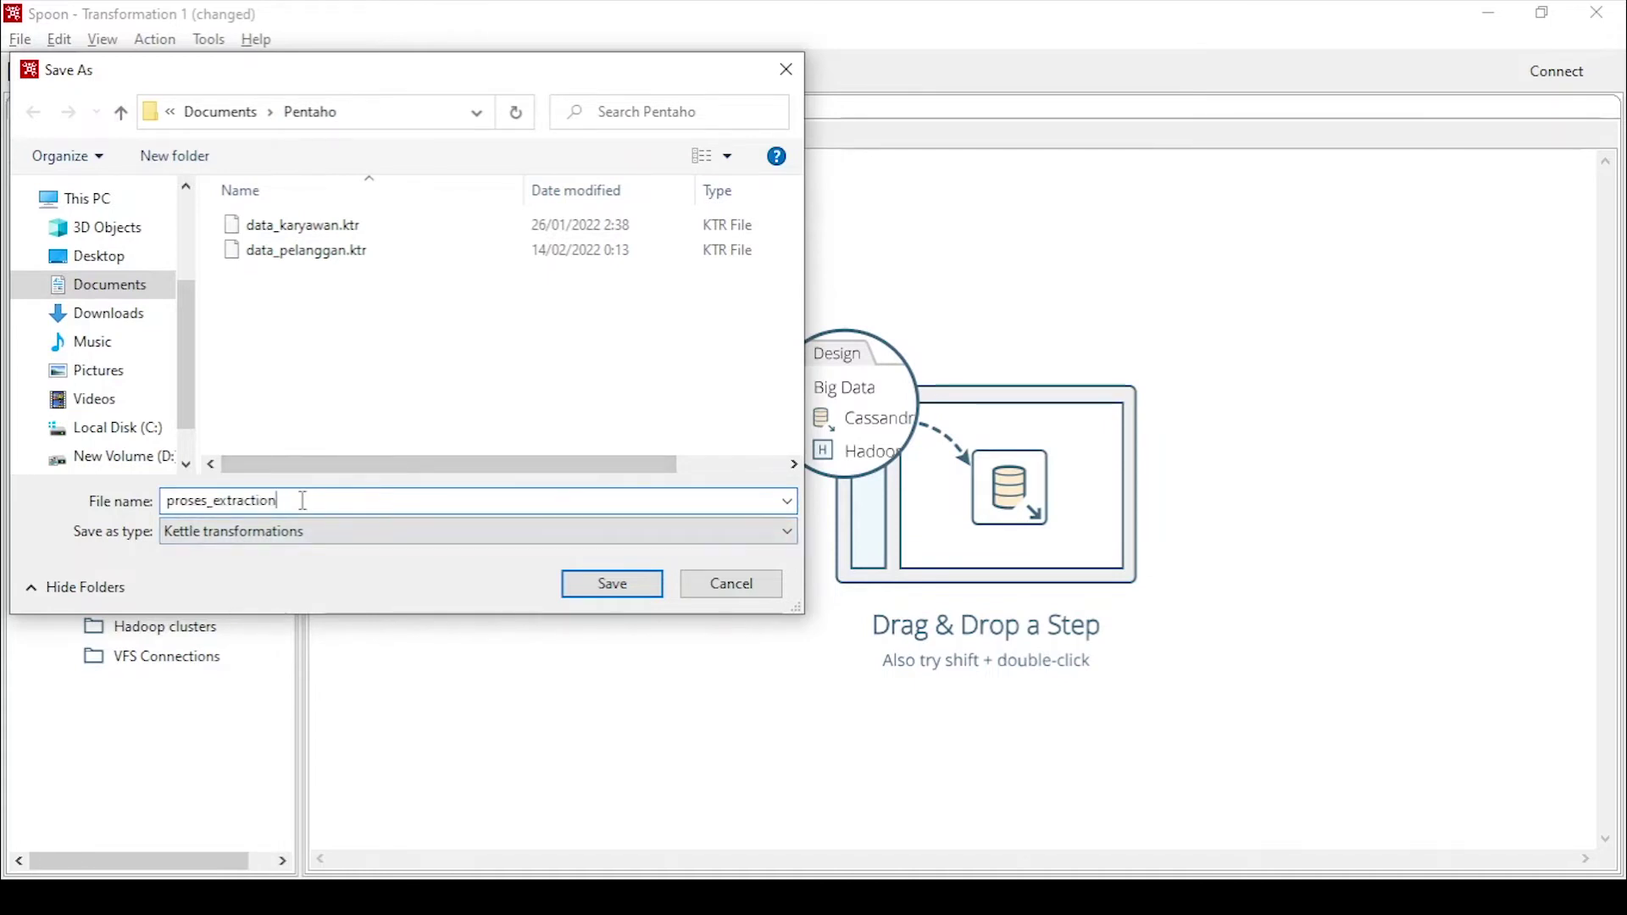
click(607, 589)
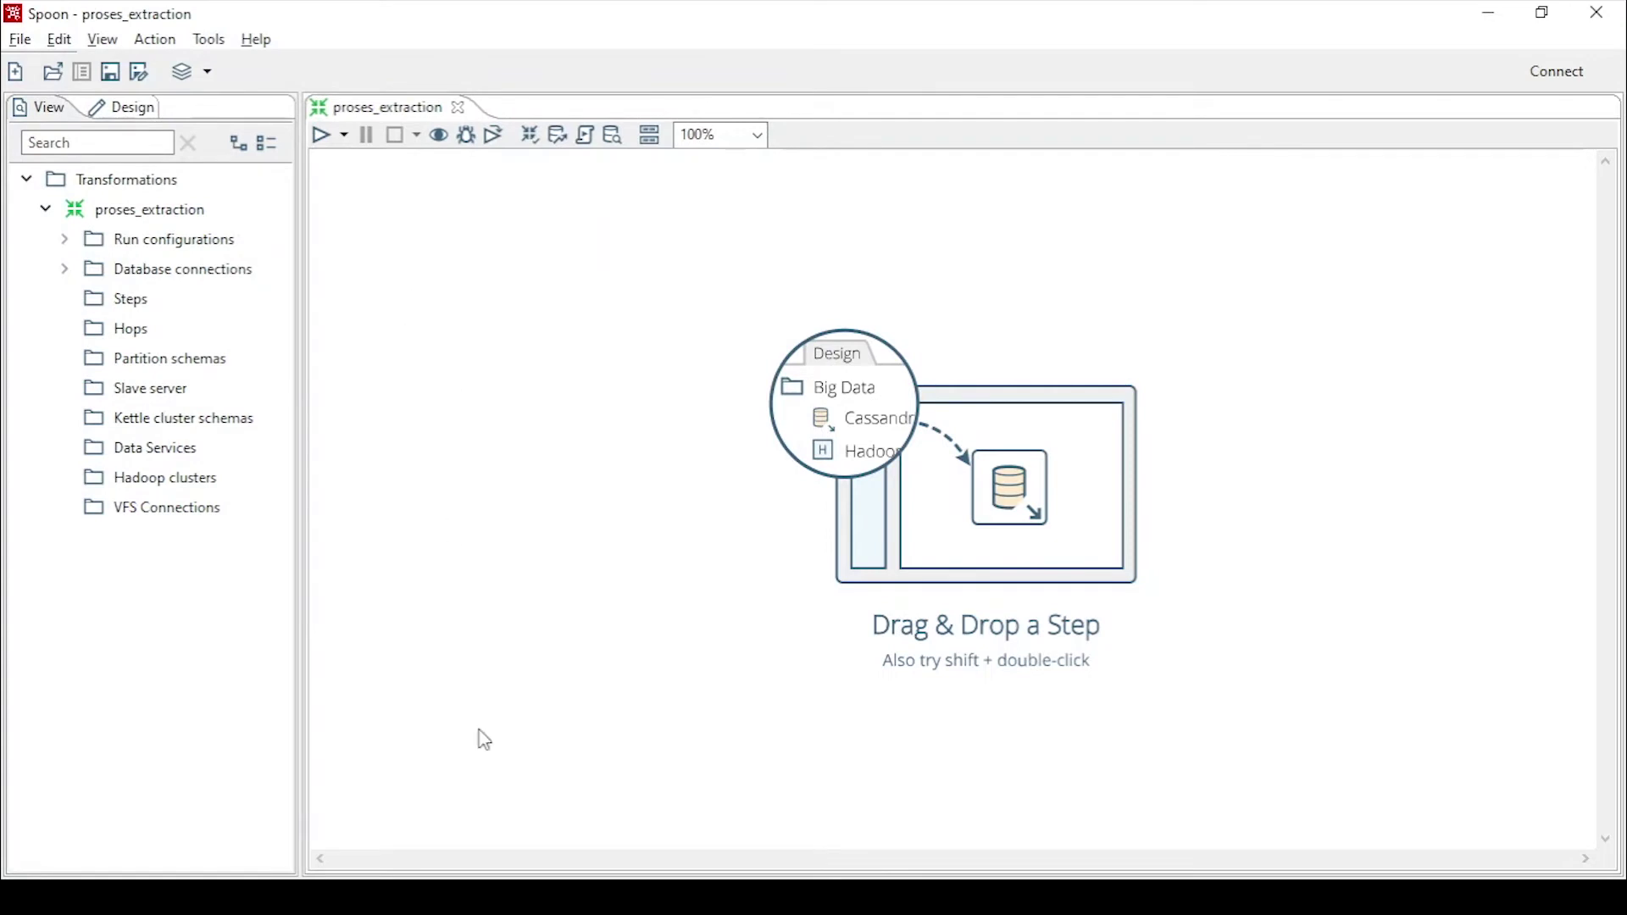
Return to the Notepad notes and review step 3's source database, target database and required input-table and output-table steps
key(alt+Tab)
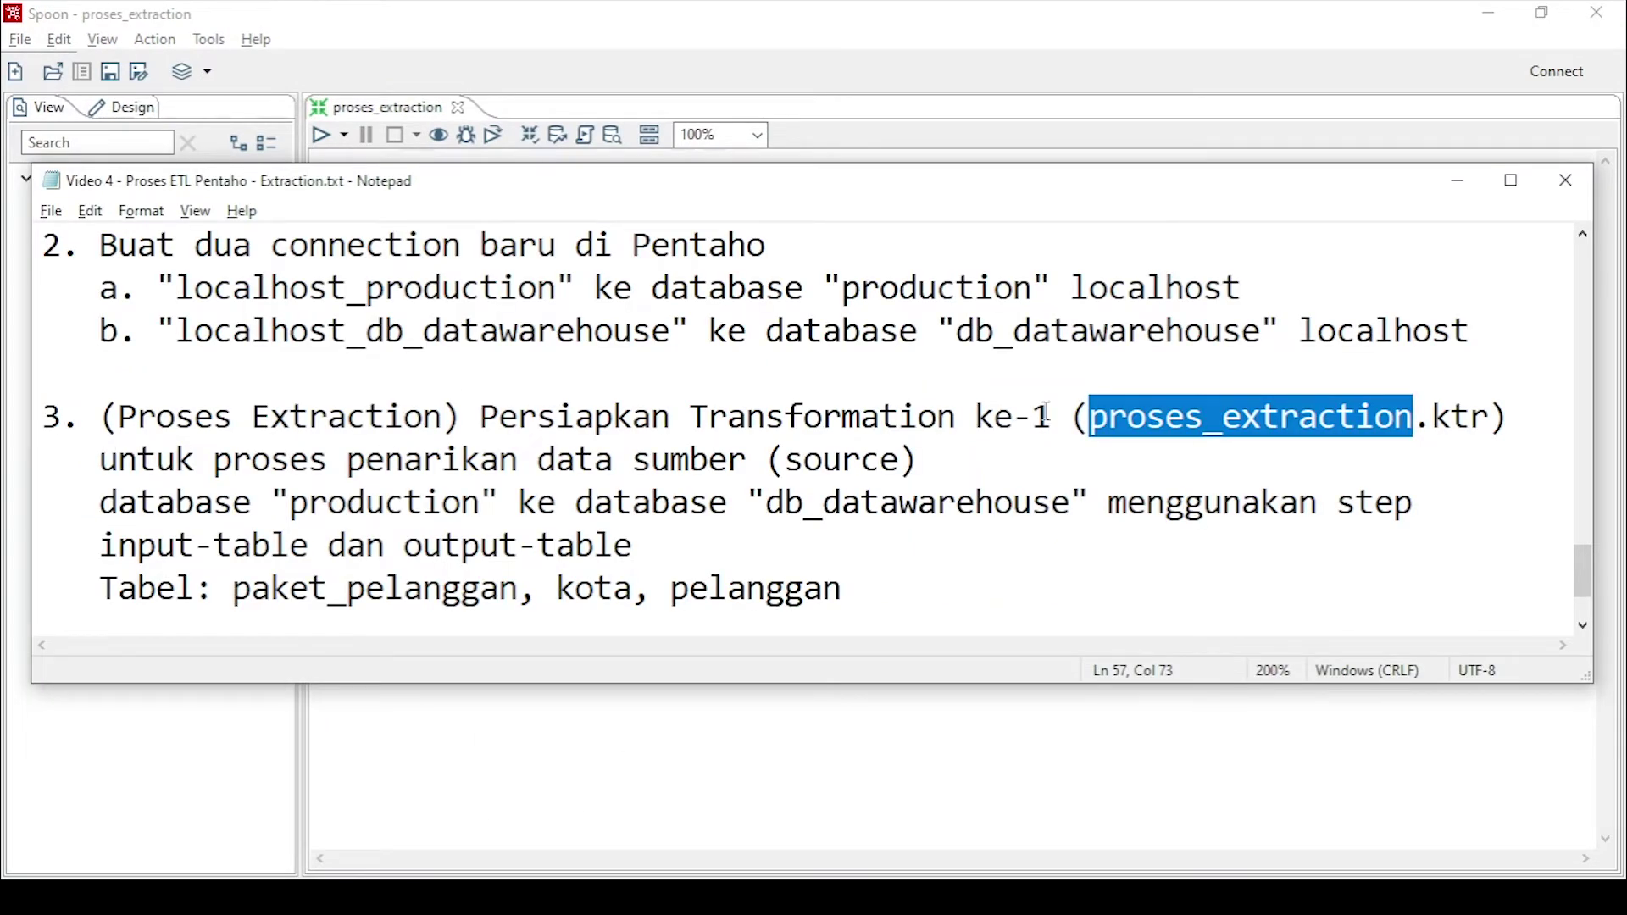
click(1045, 413)
drag(671, 420, 730, 462)
click(651, 462)
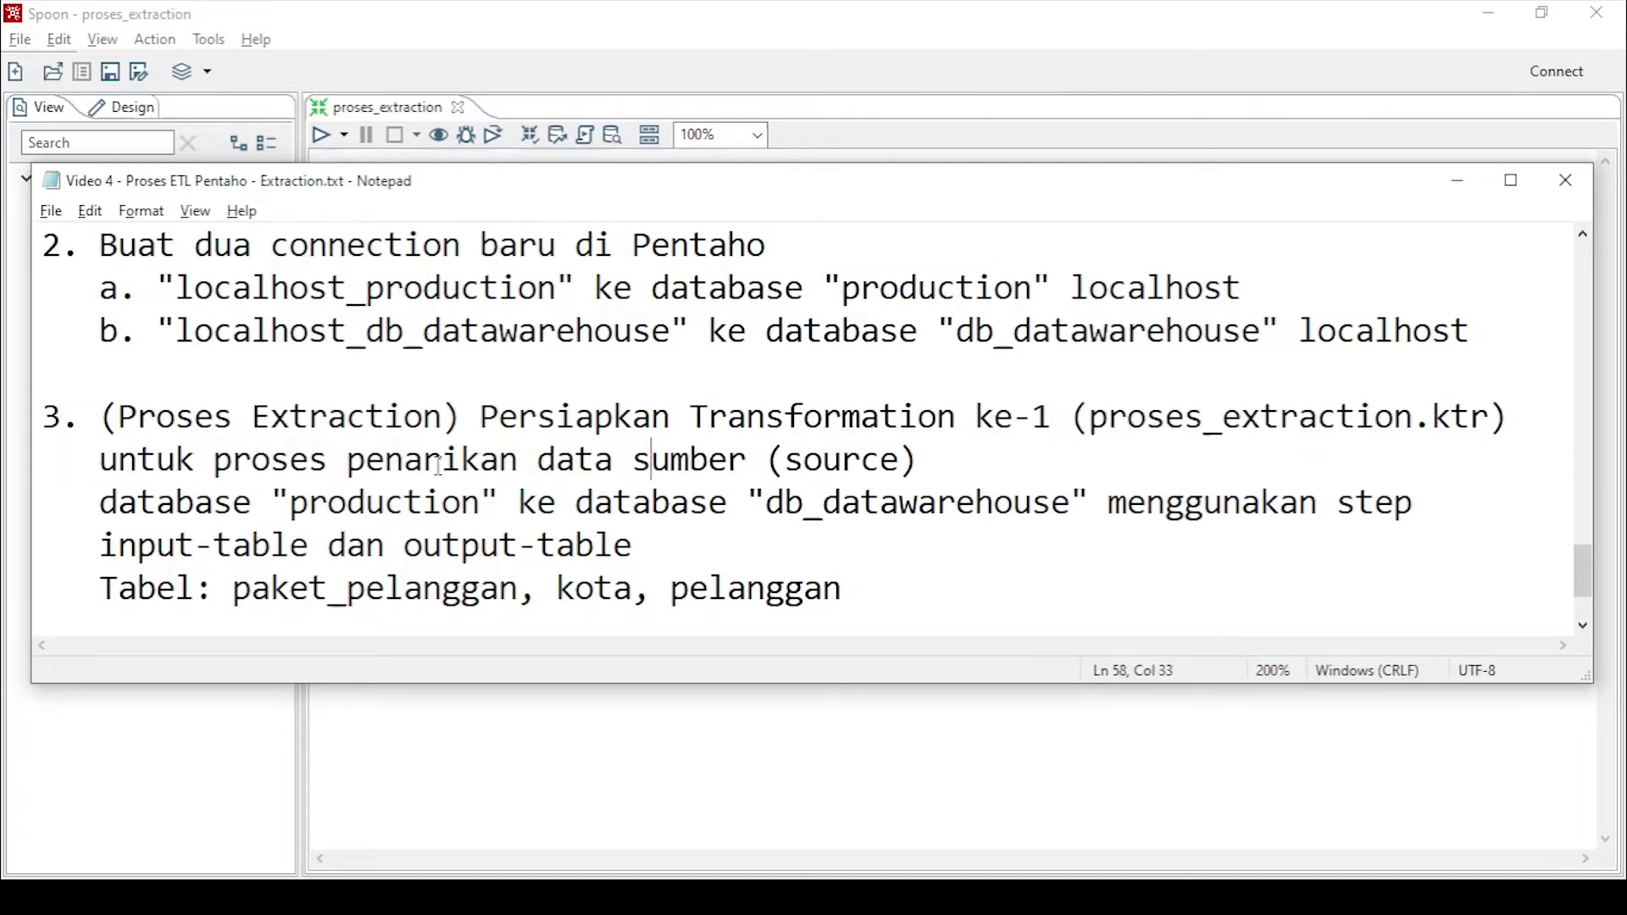
drag(204, 460, 960, 461)
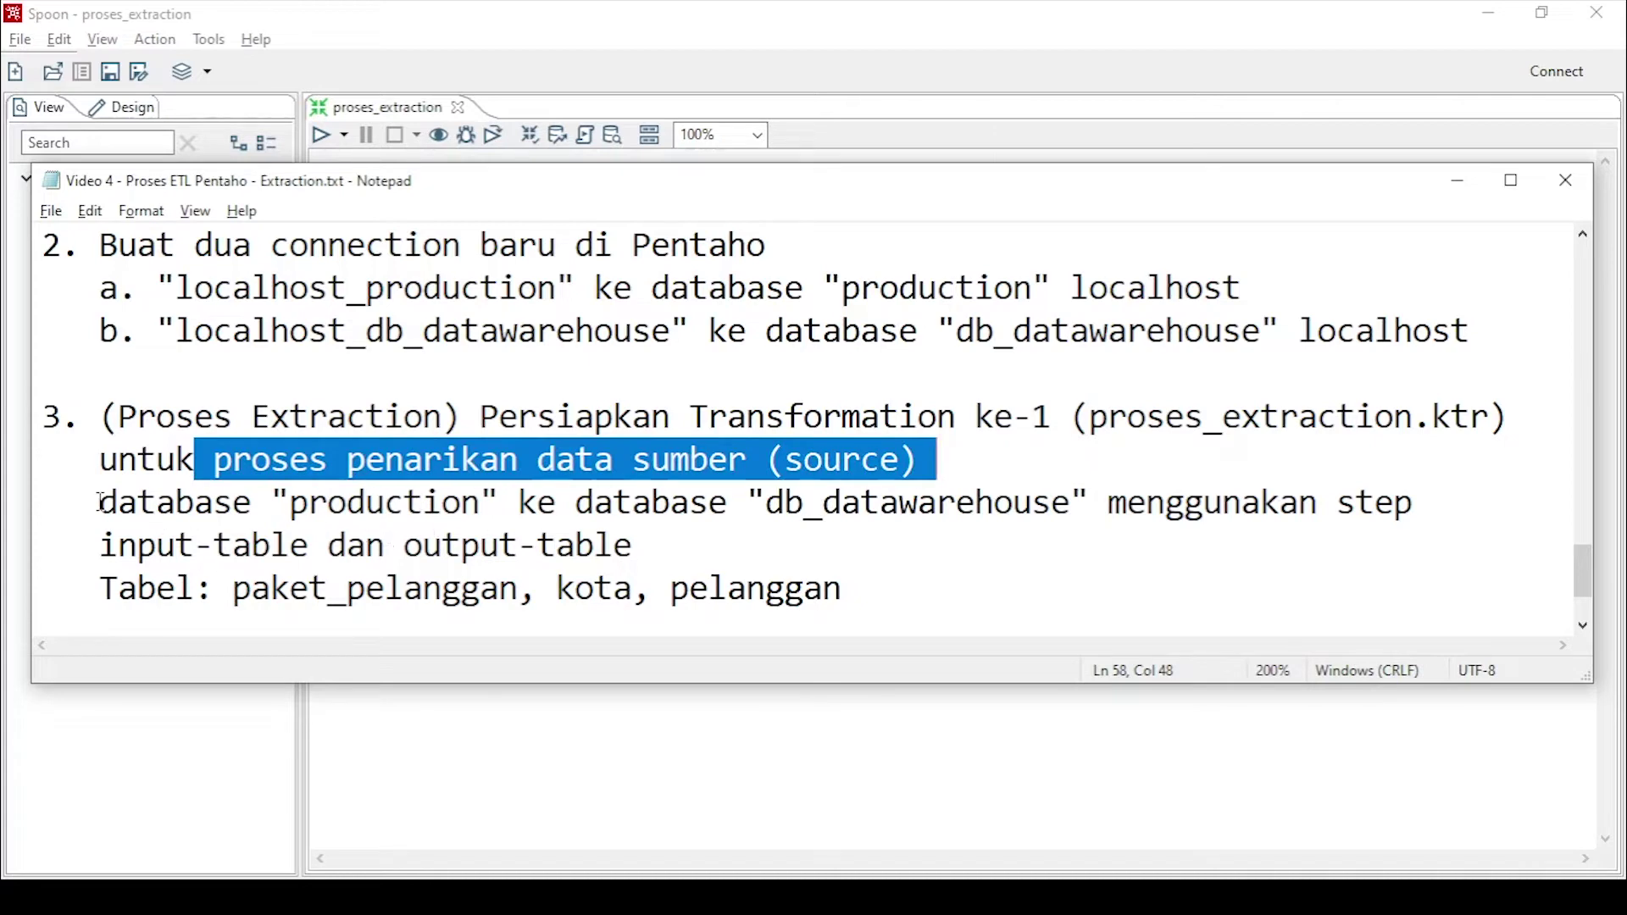
double_click(290, 503)
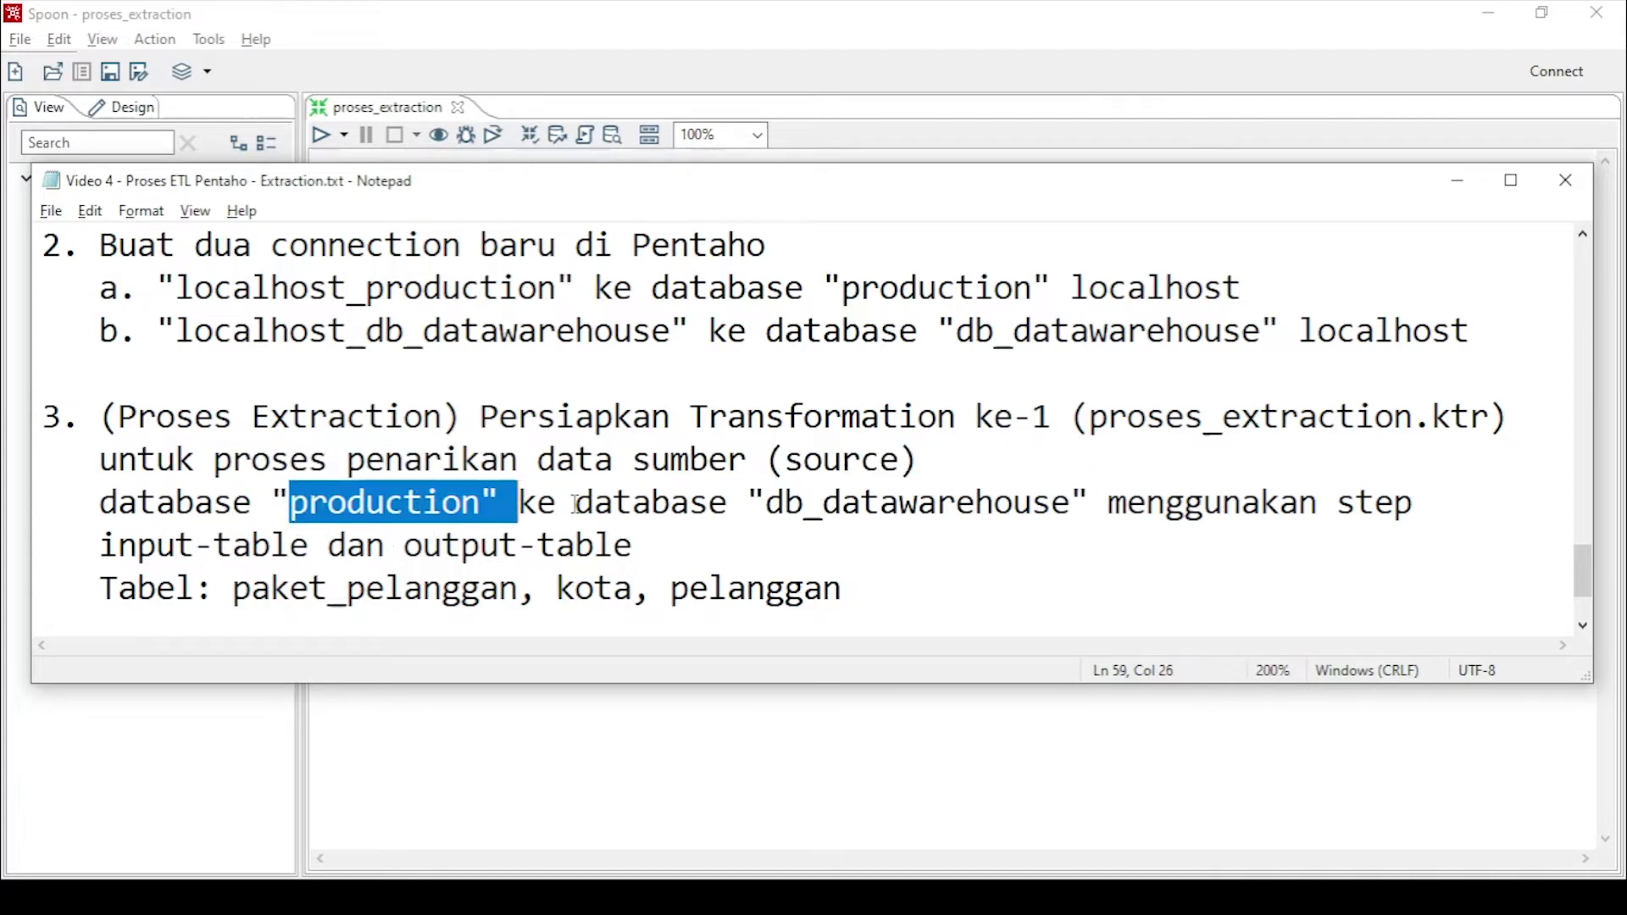
key(ctrl+Right)
key(ctrl+Right)
drag(500, 504, 1090, 512)
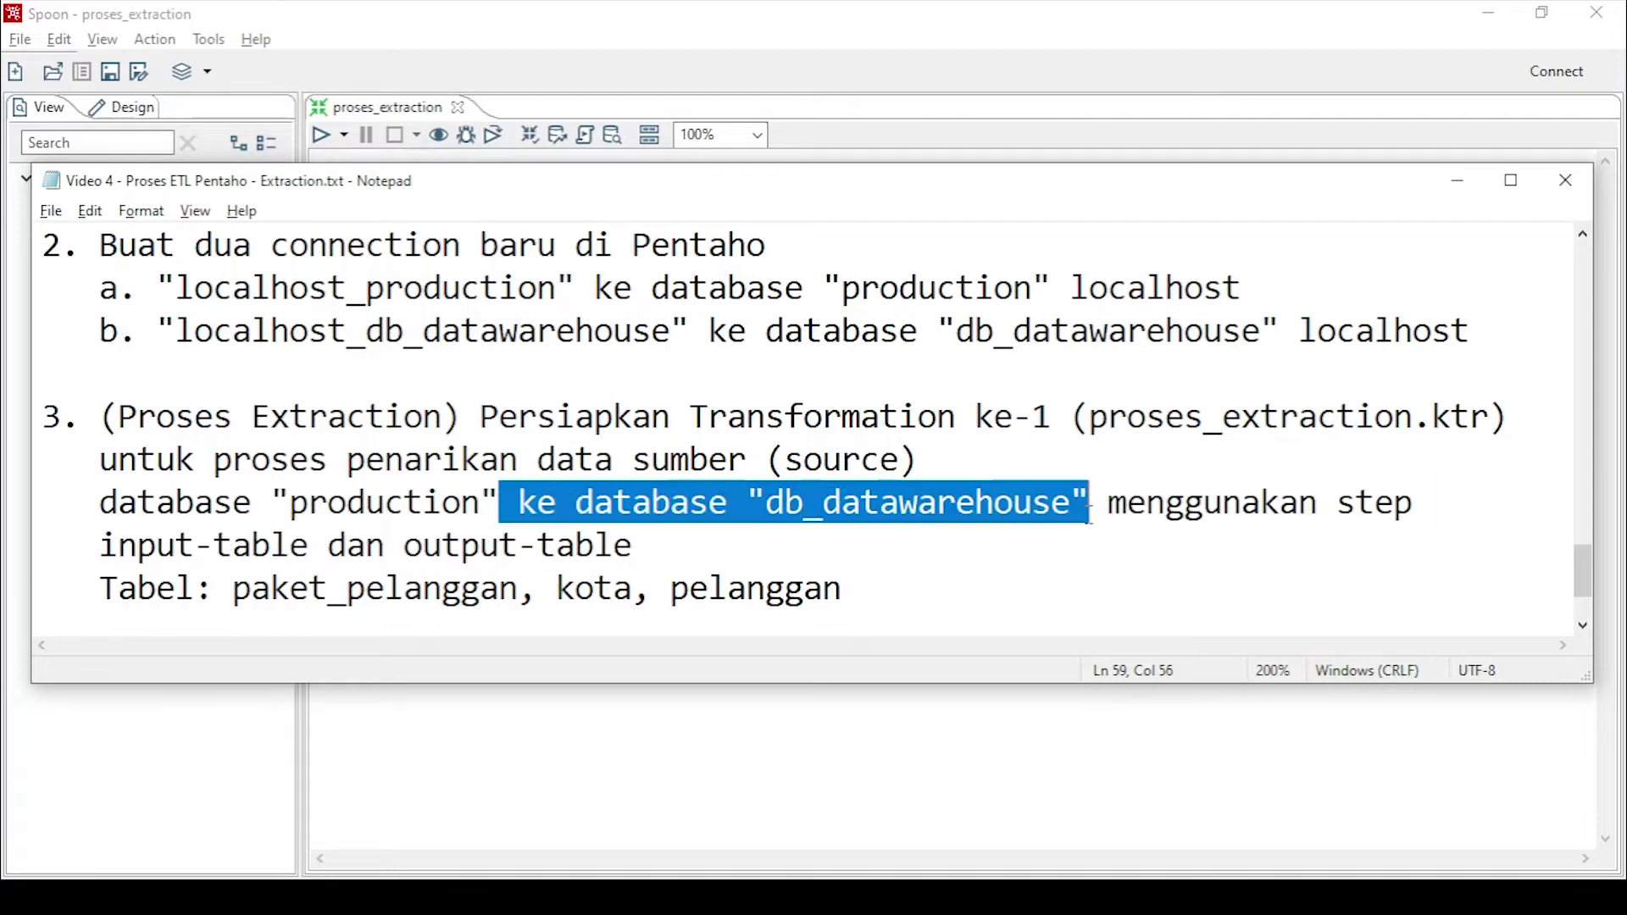
drag(1319, 508, 1356, 508)
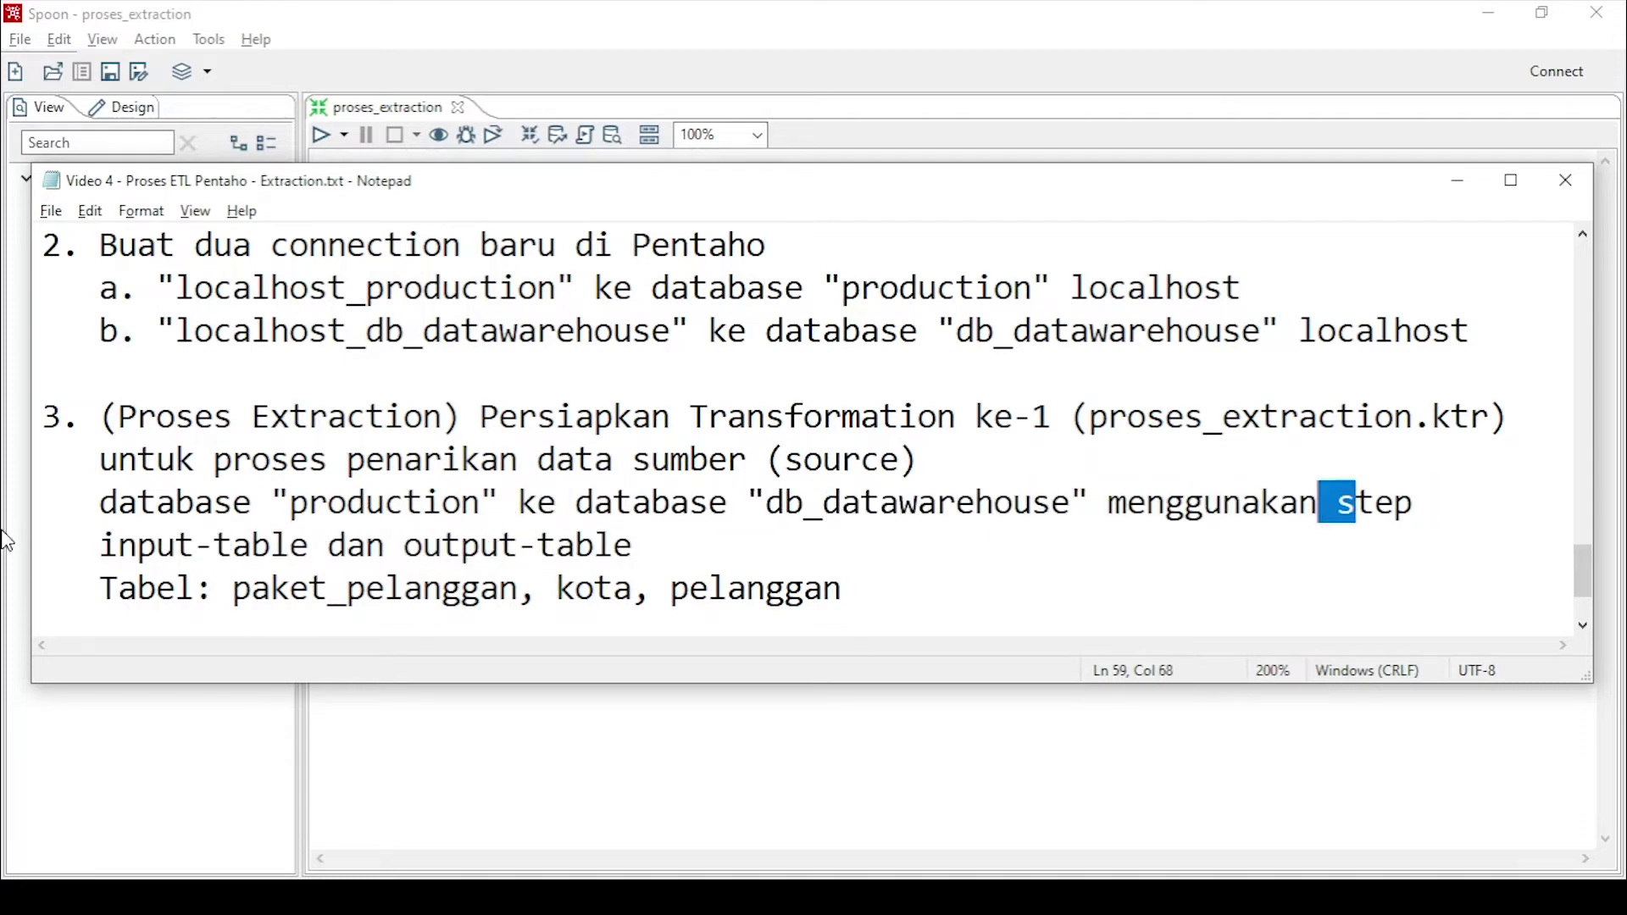
drag(100, 546, 290, 547)
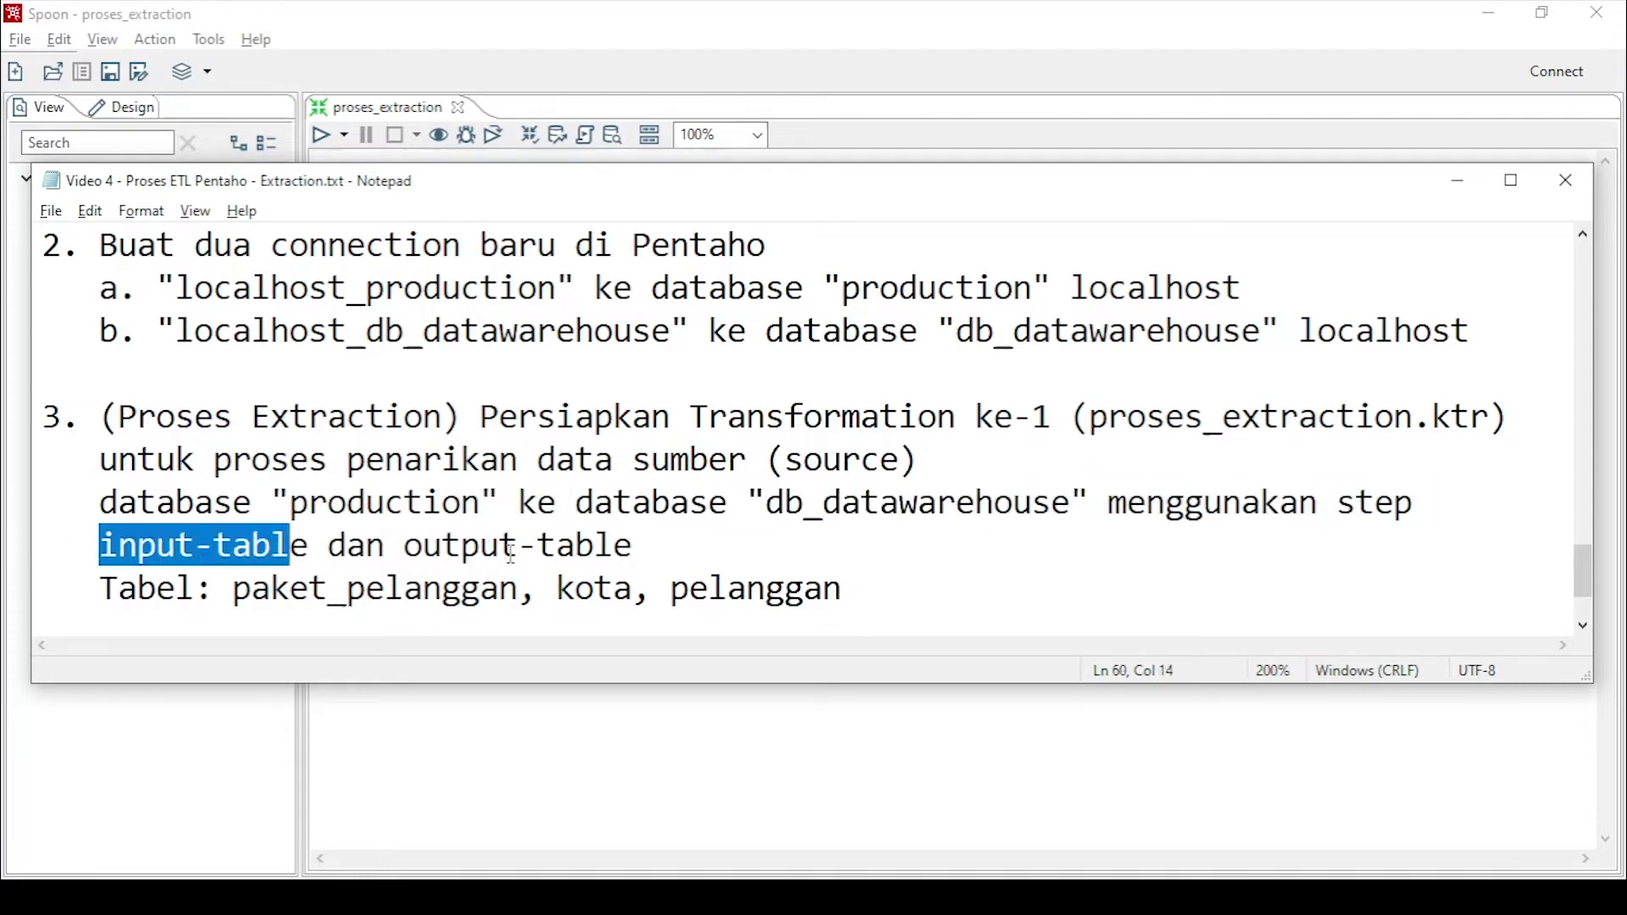
drag(395, 542, 643, 530)
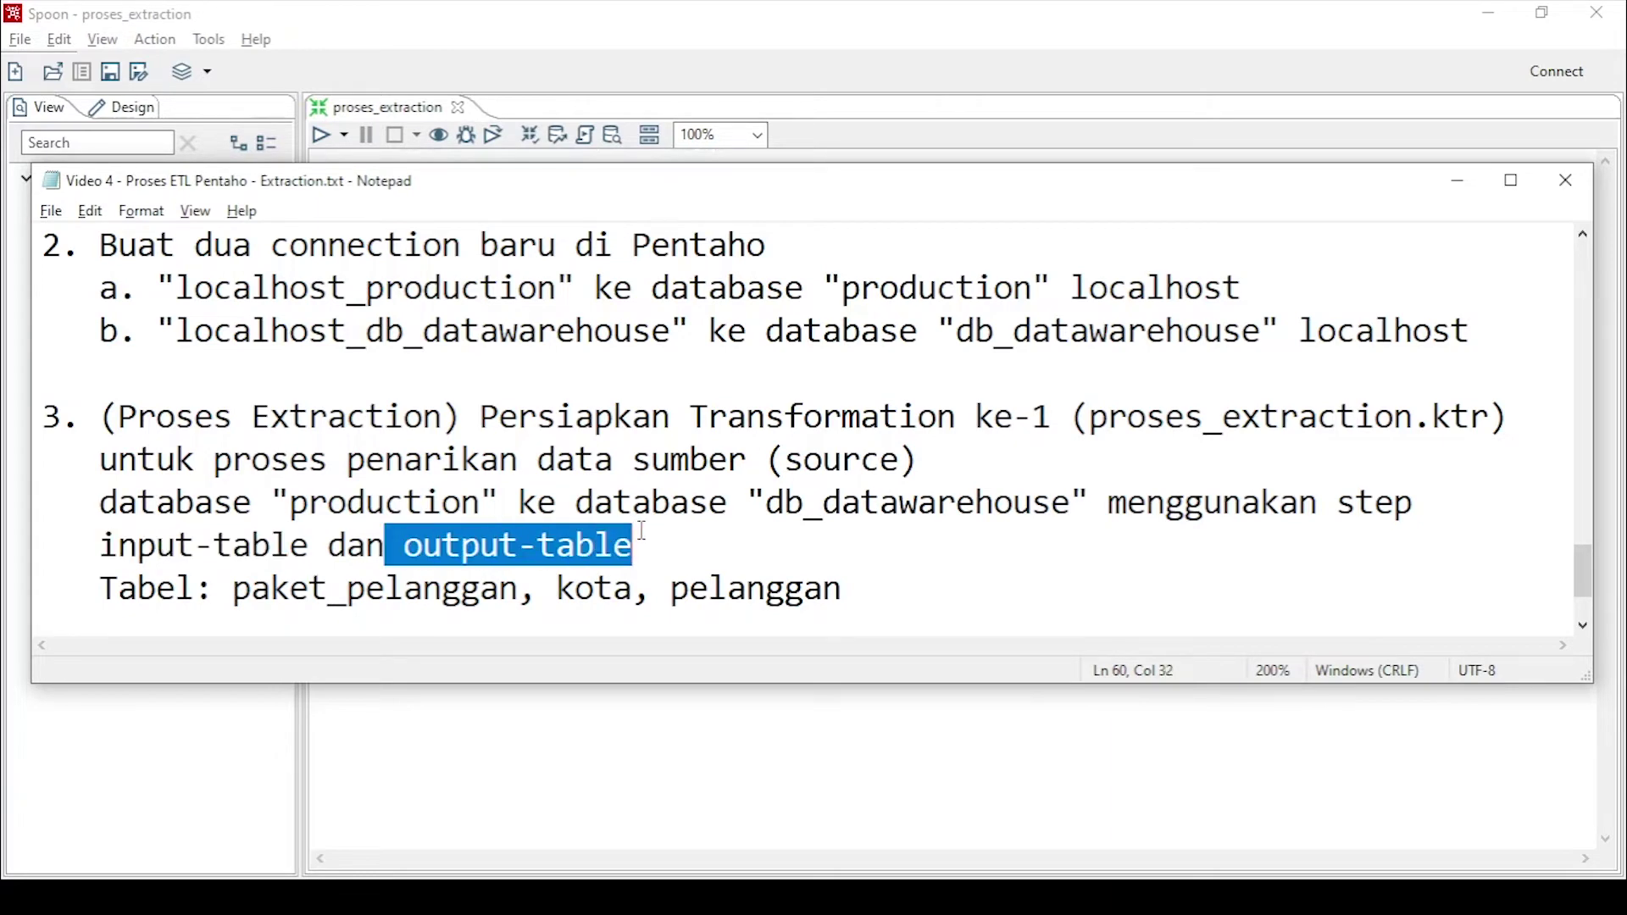
Switch to Spoon, search the design steps for "table" and place a Table input step on the proses_extraction canvas
click(598, 56)
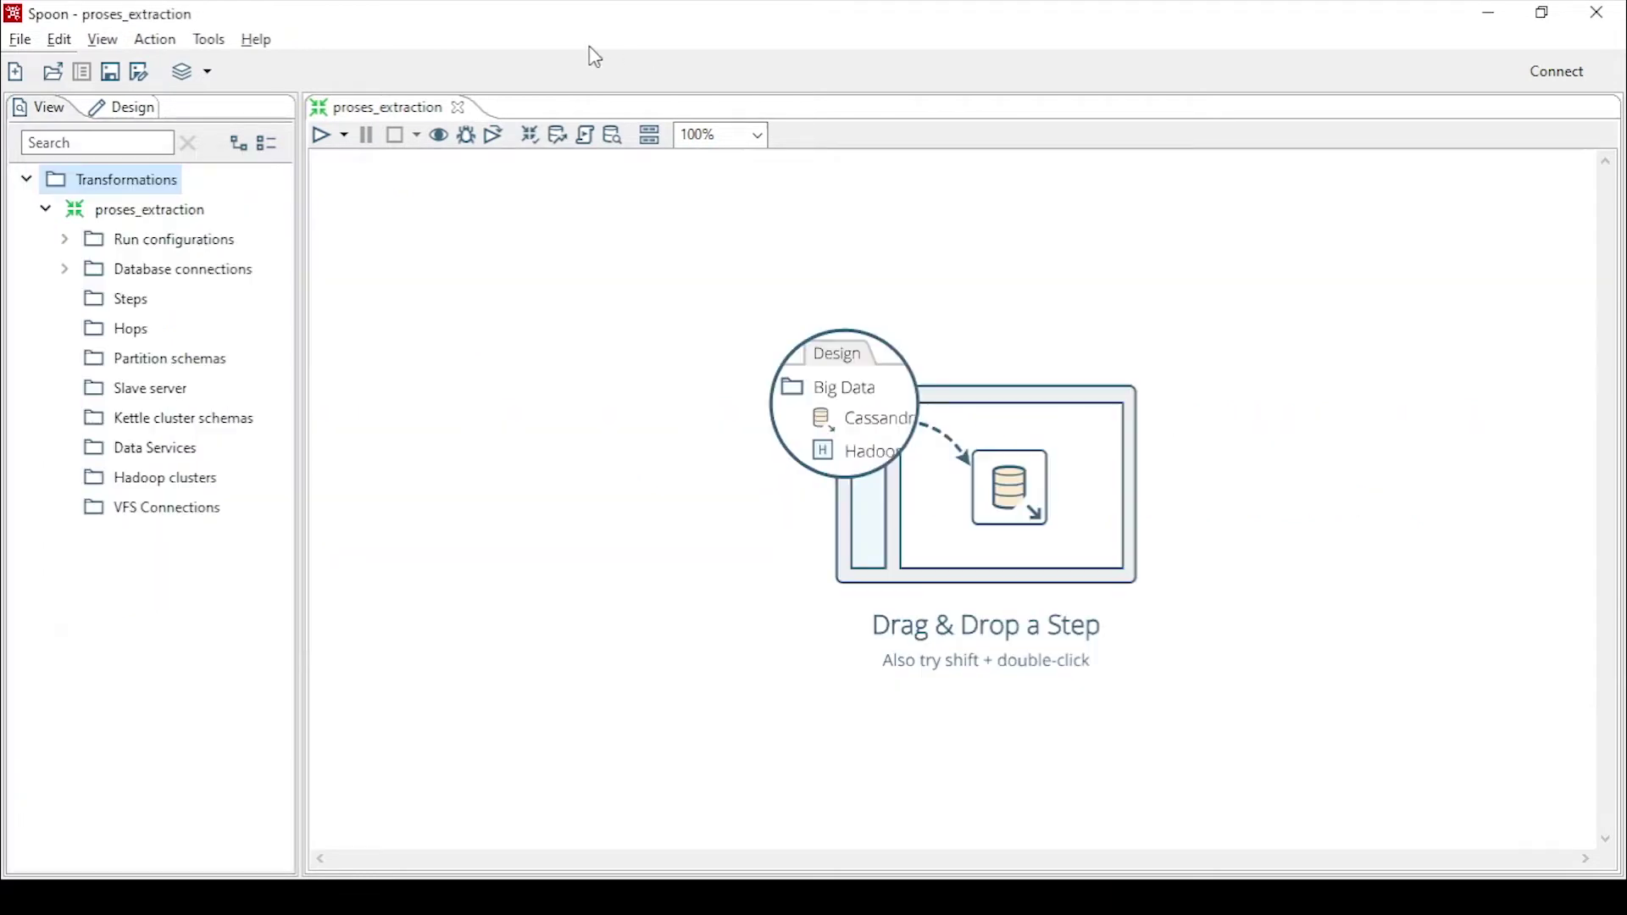
click(123, 111)
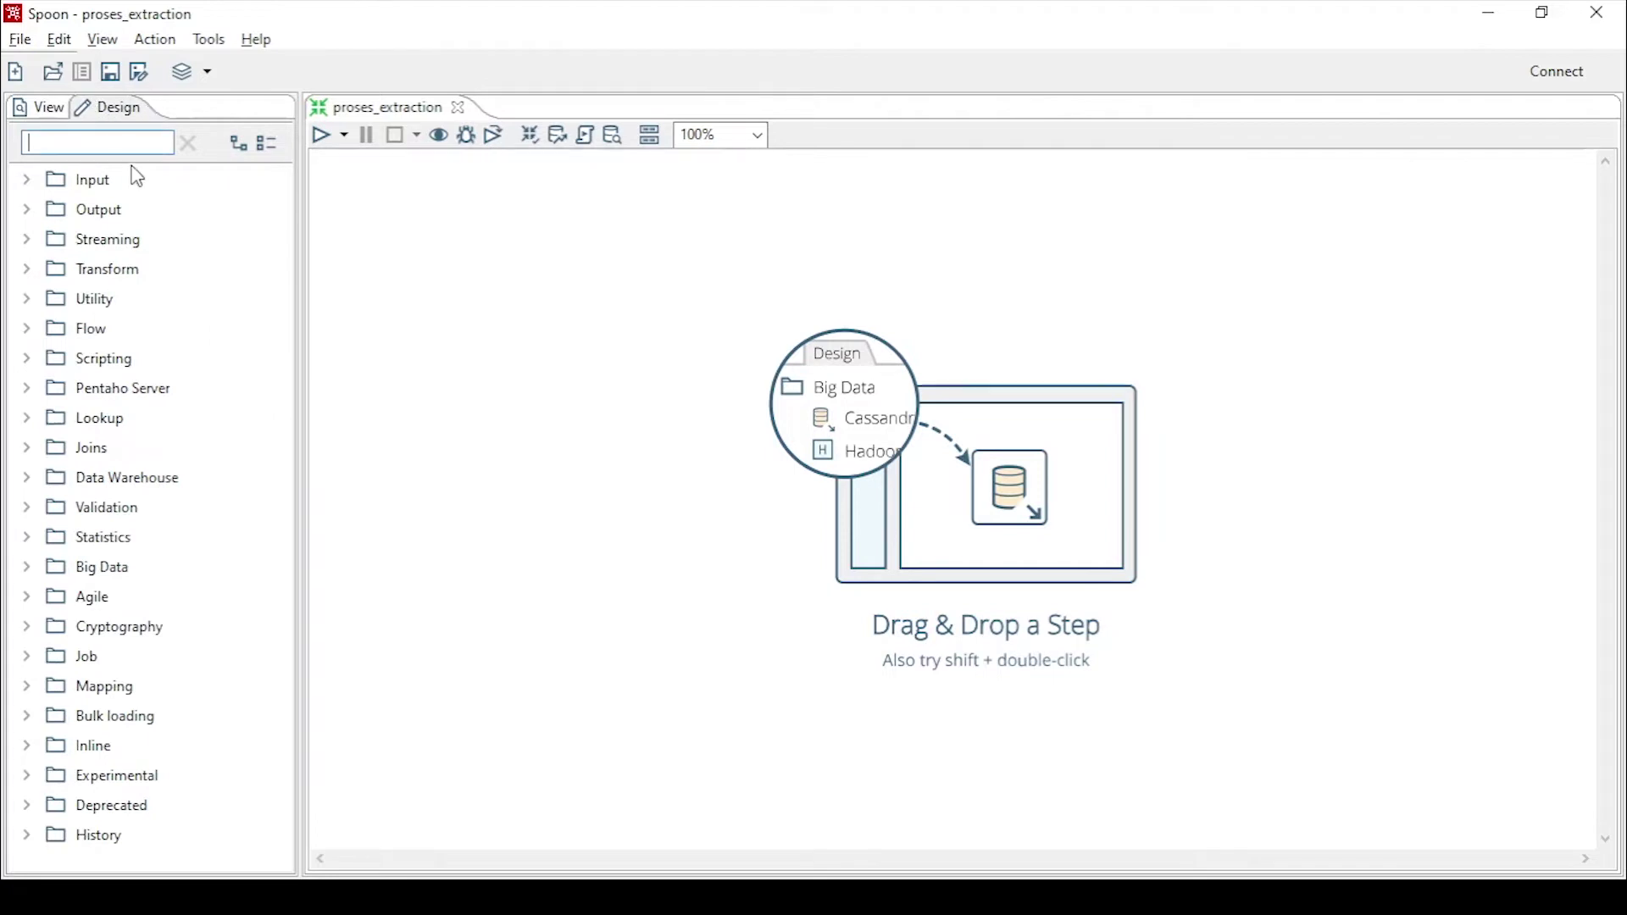
text(table)
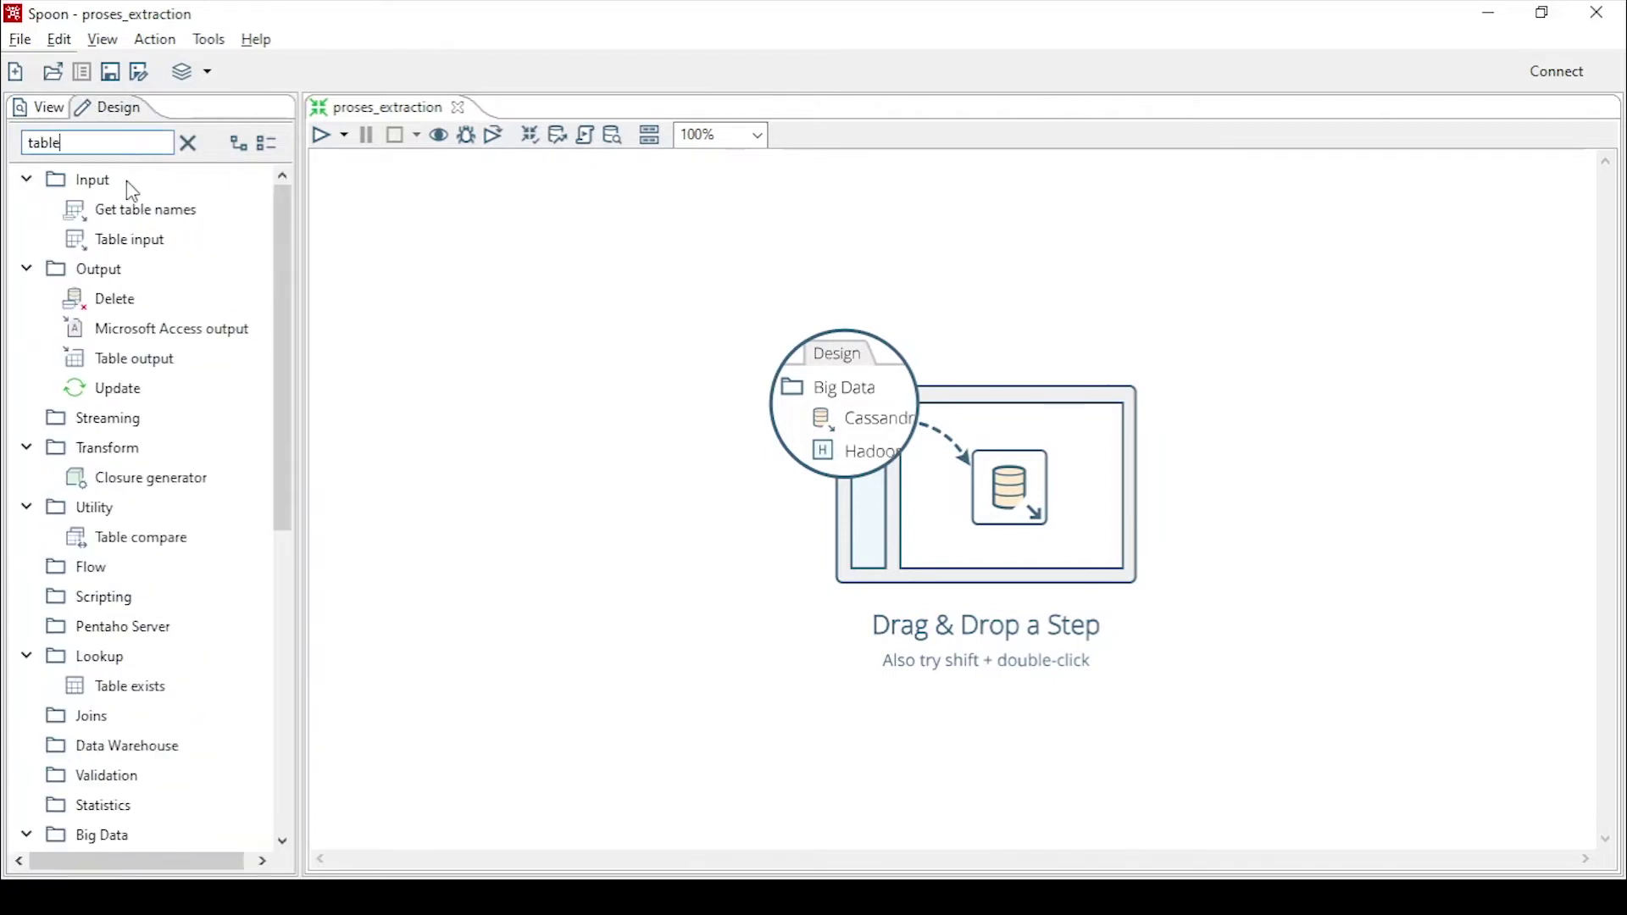
click(136, 240)
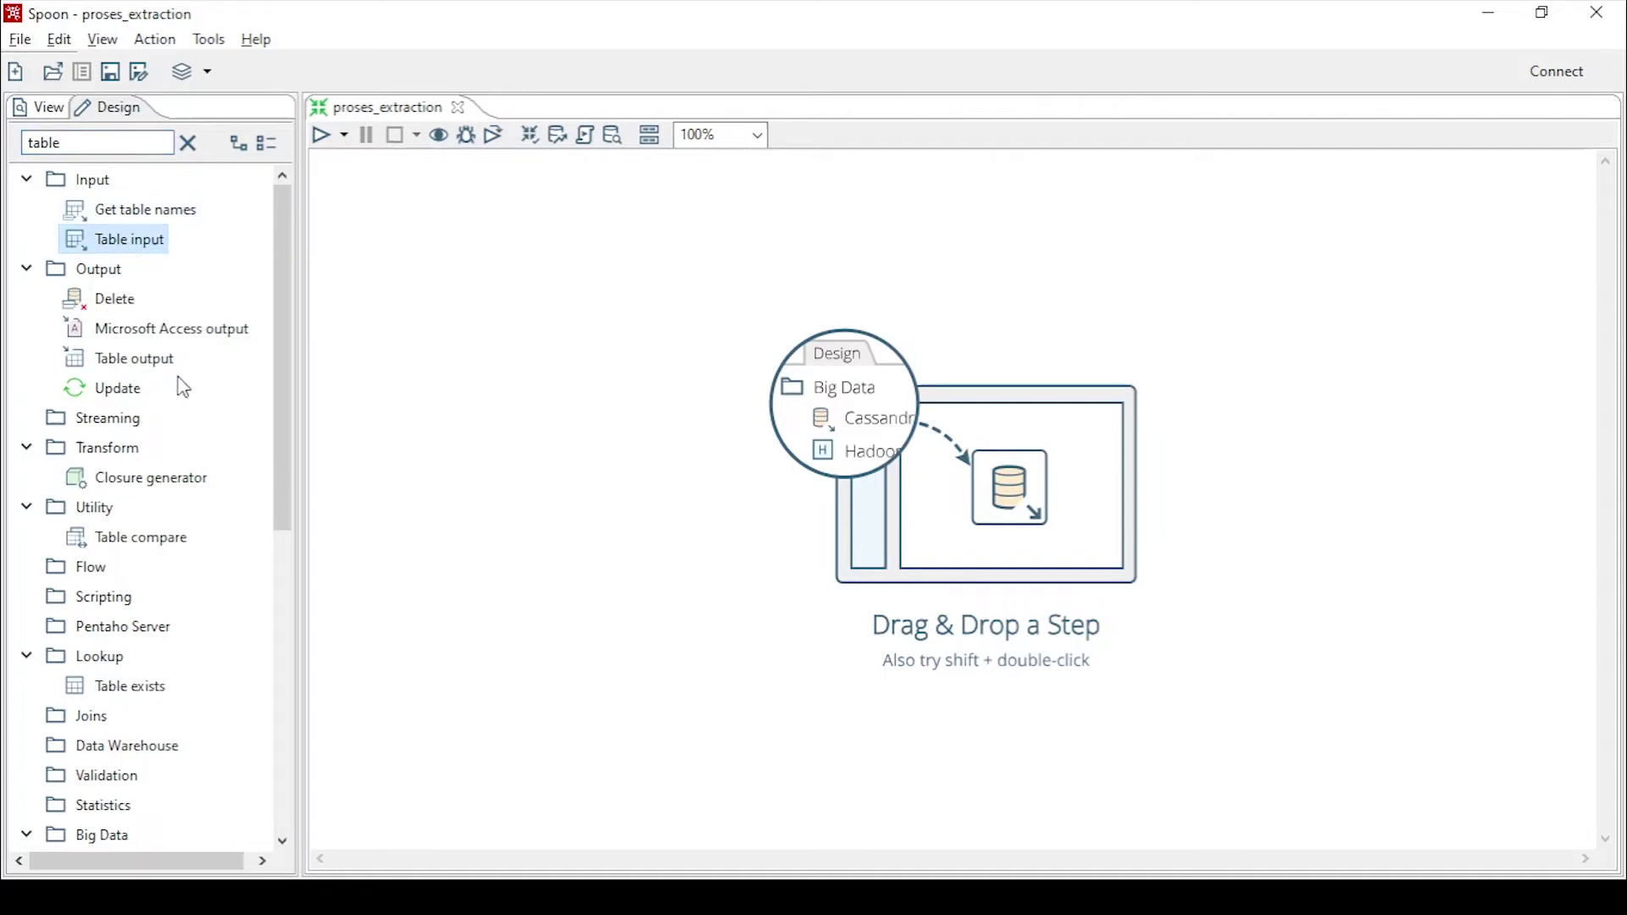
click(131, 363)
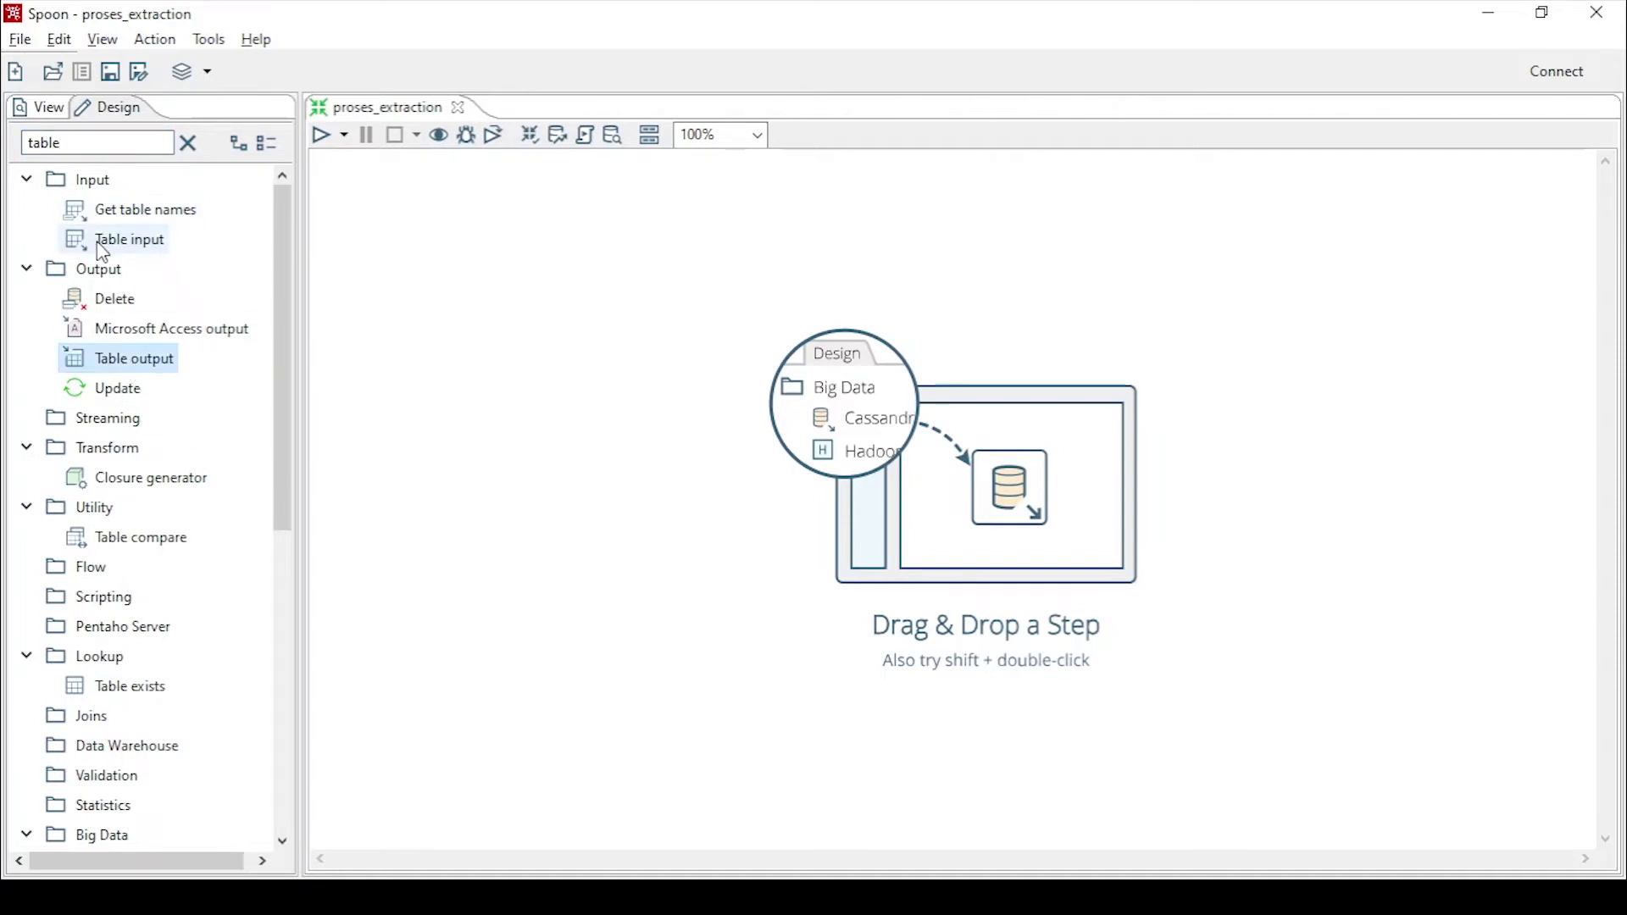
drag(103, 251, 432, 251)
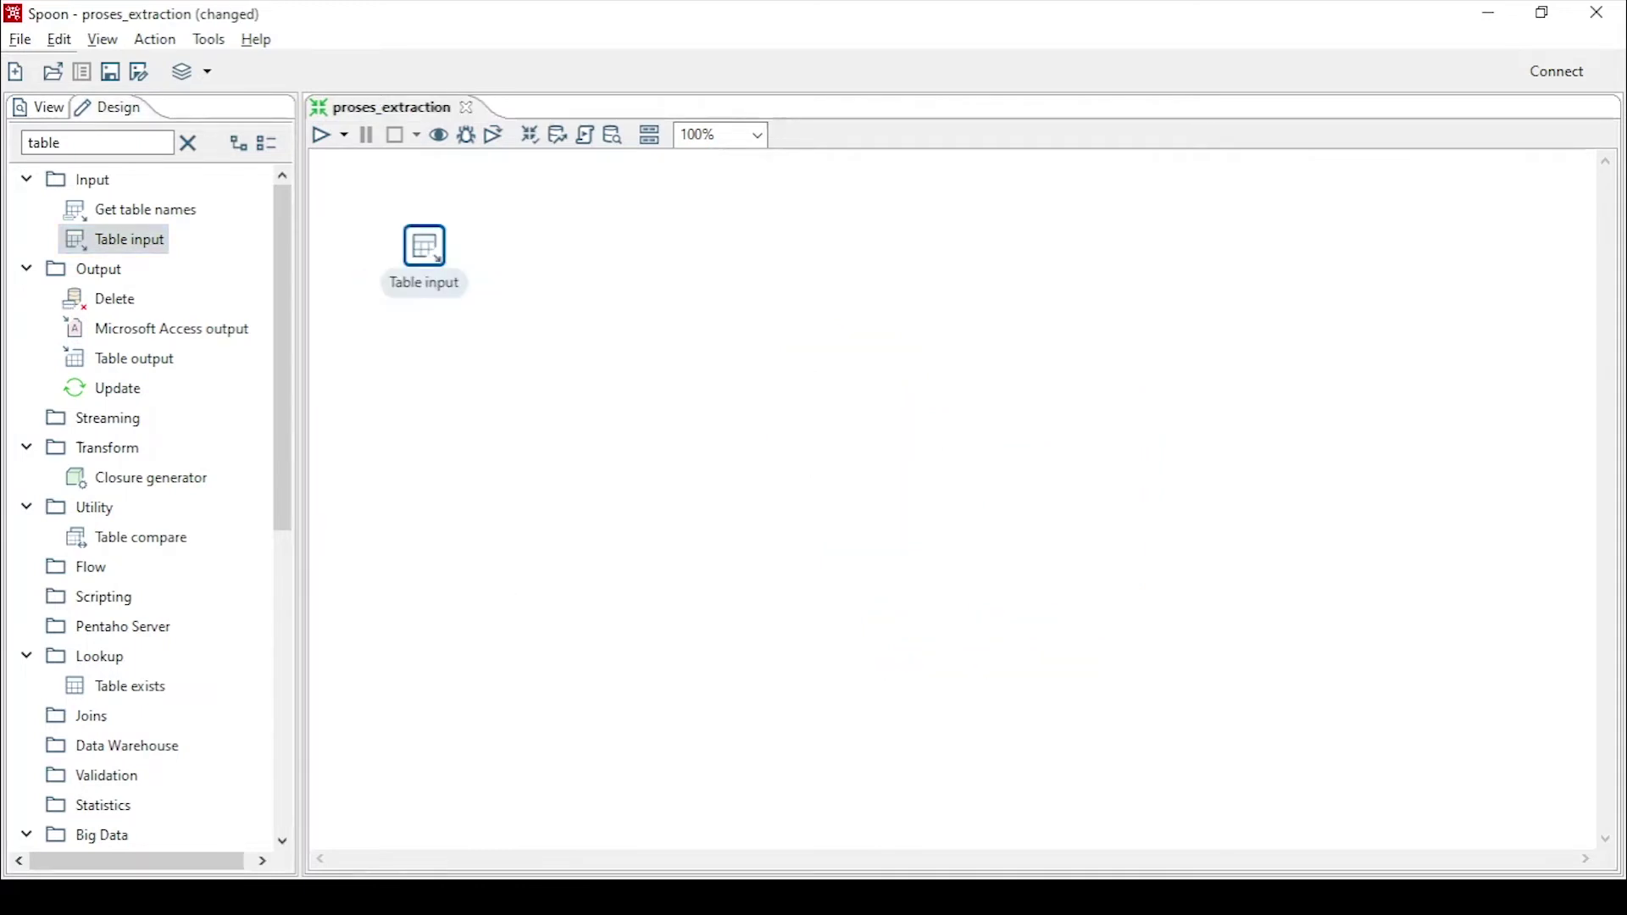
Switch to the Notepad notes, review the list of tables to extract and copy the table name paket_pelanggan
click(597, 775)
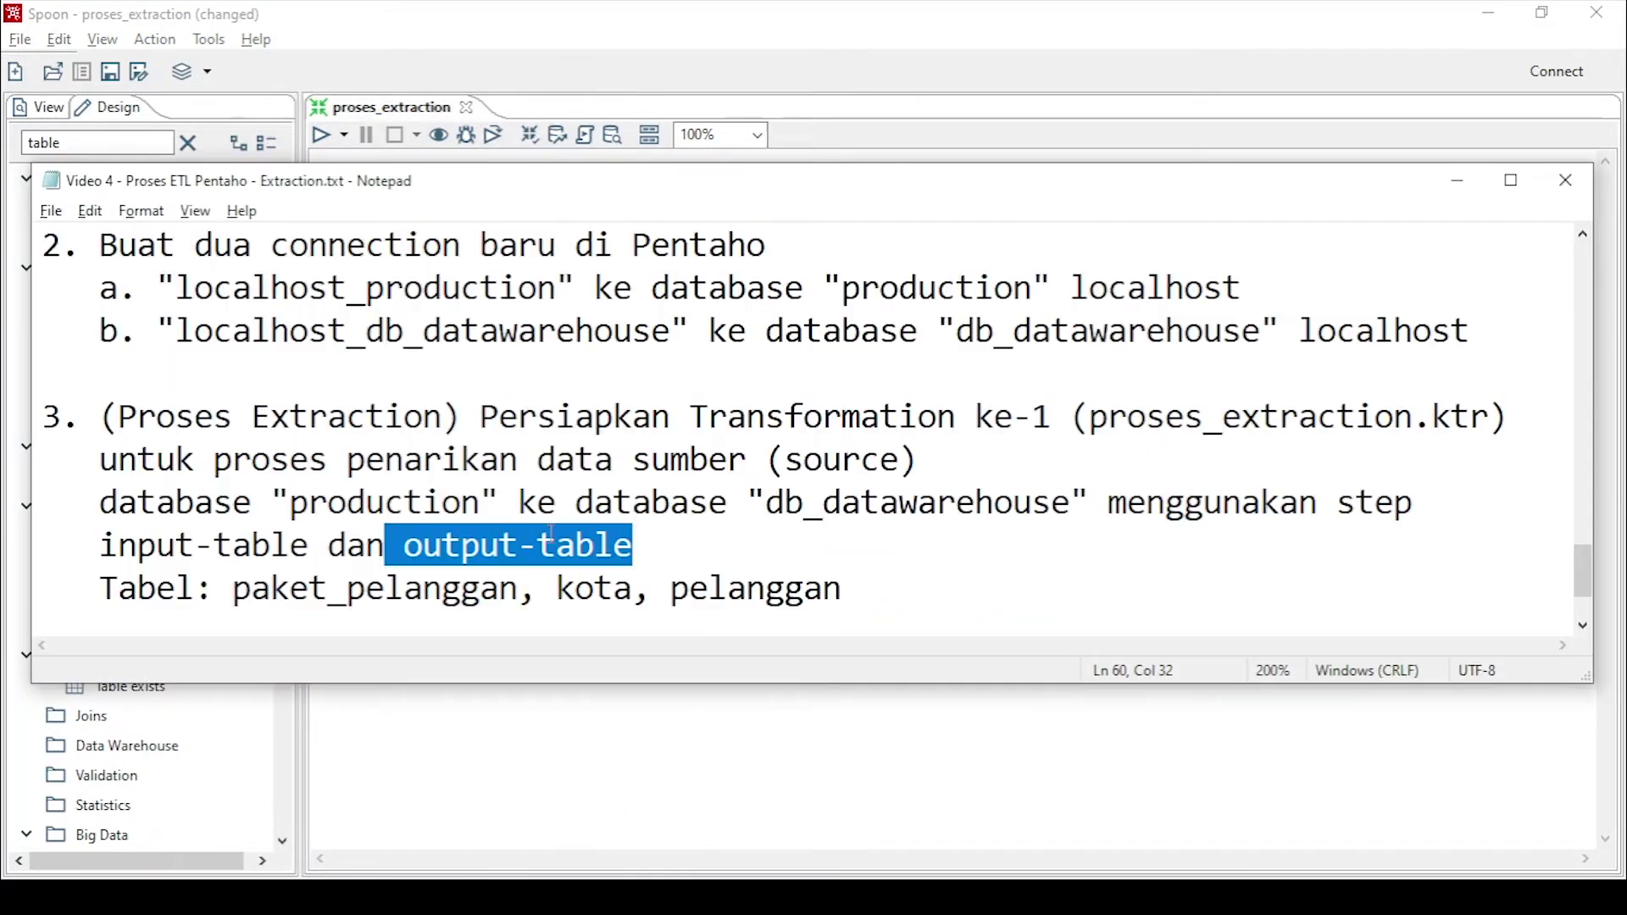
drag(231, 587, 529, 606)
double_click(581, 591)
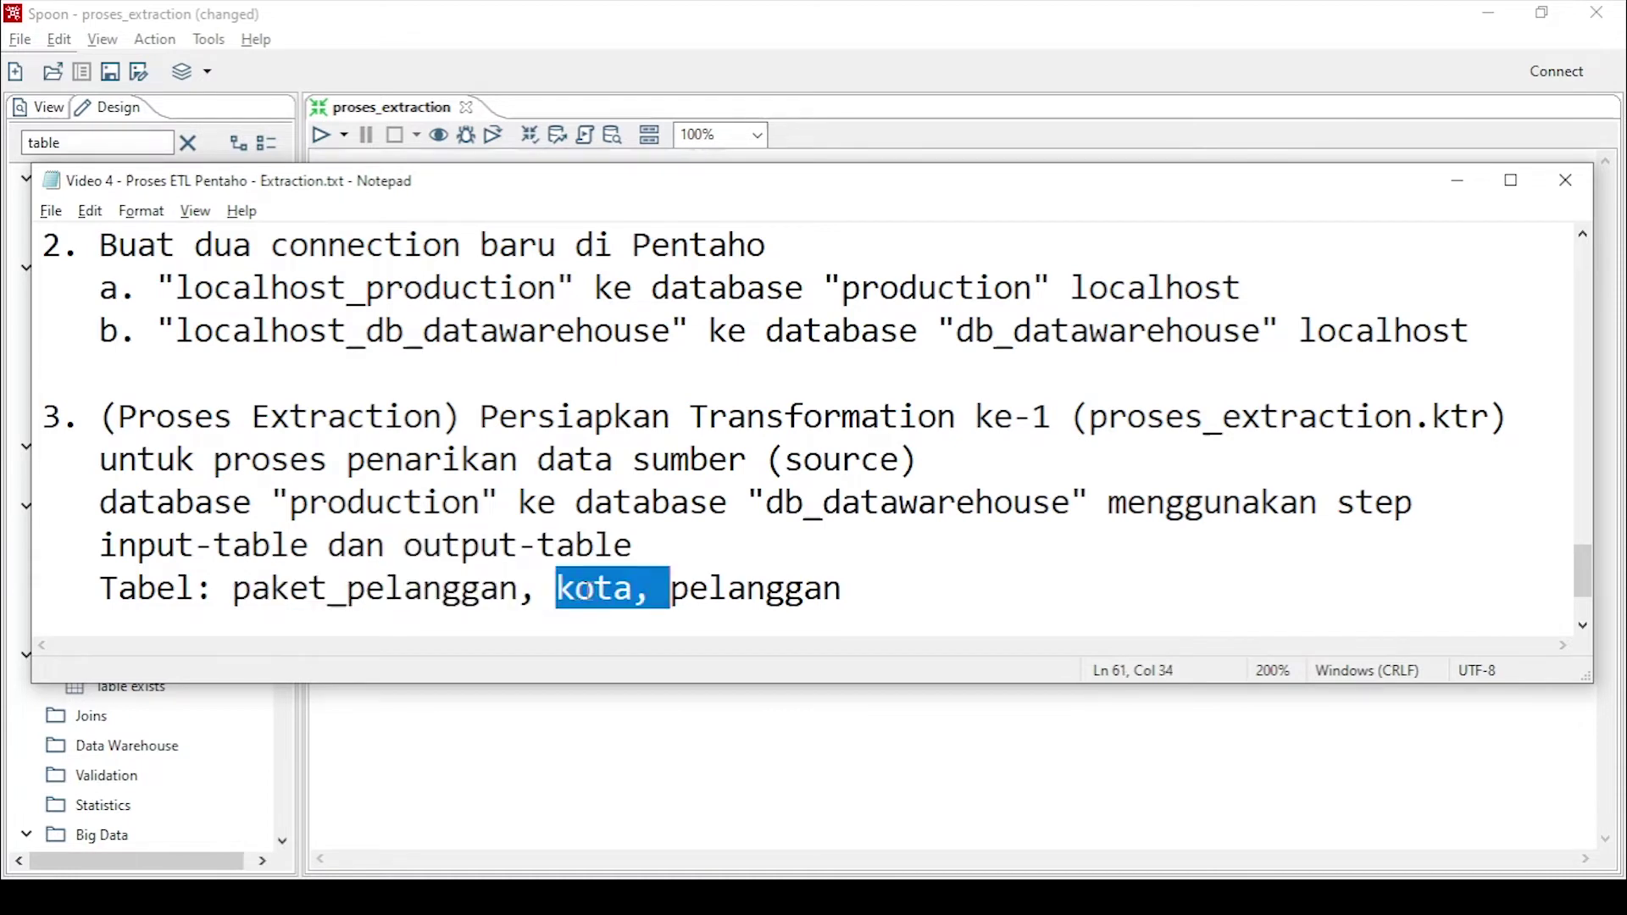
double_click(741, 591)
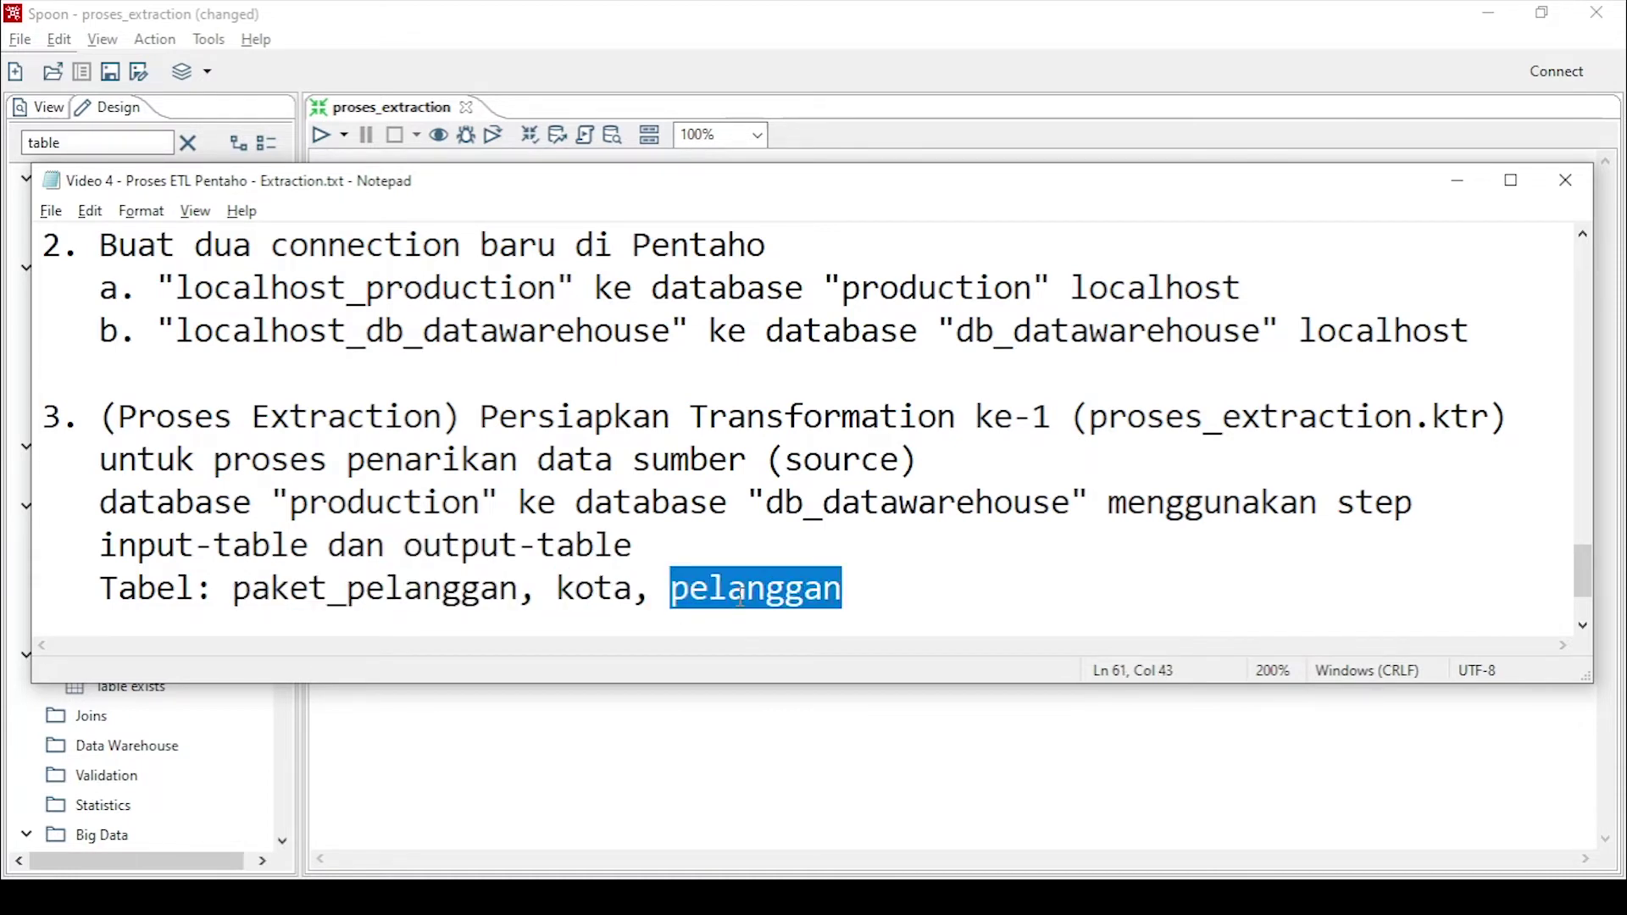
double_click(392, 593)
click(347, 590)
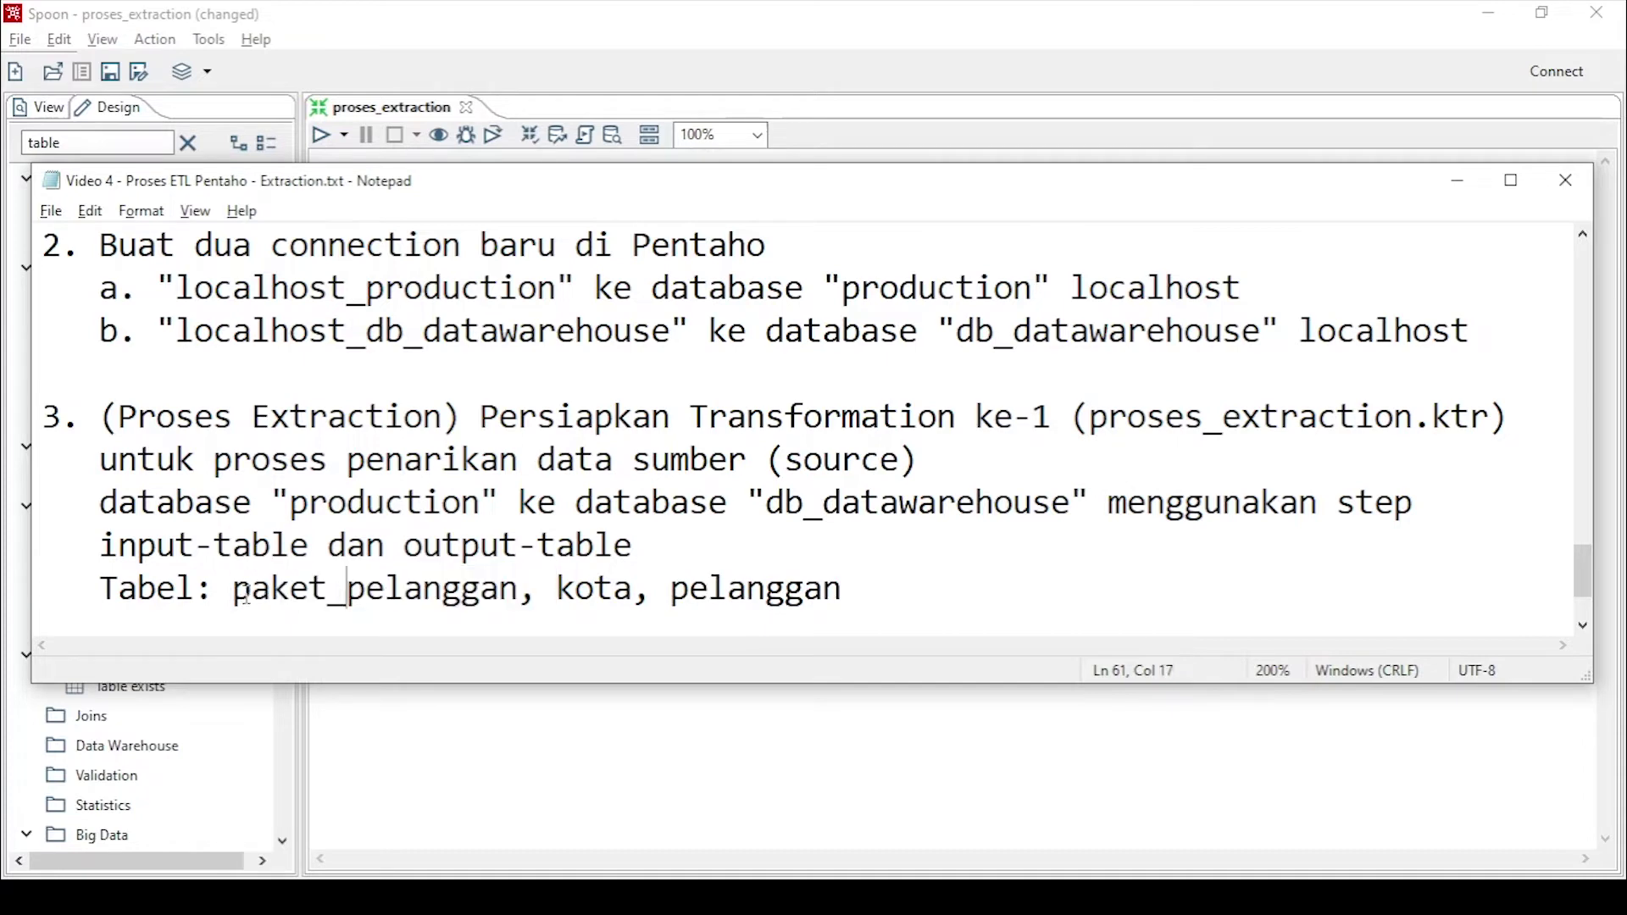
drag(229, 590, 517, 590)
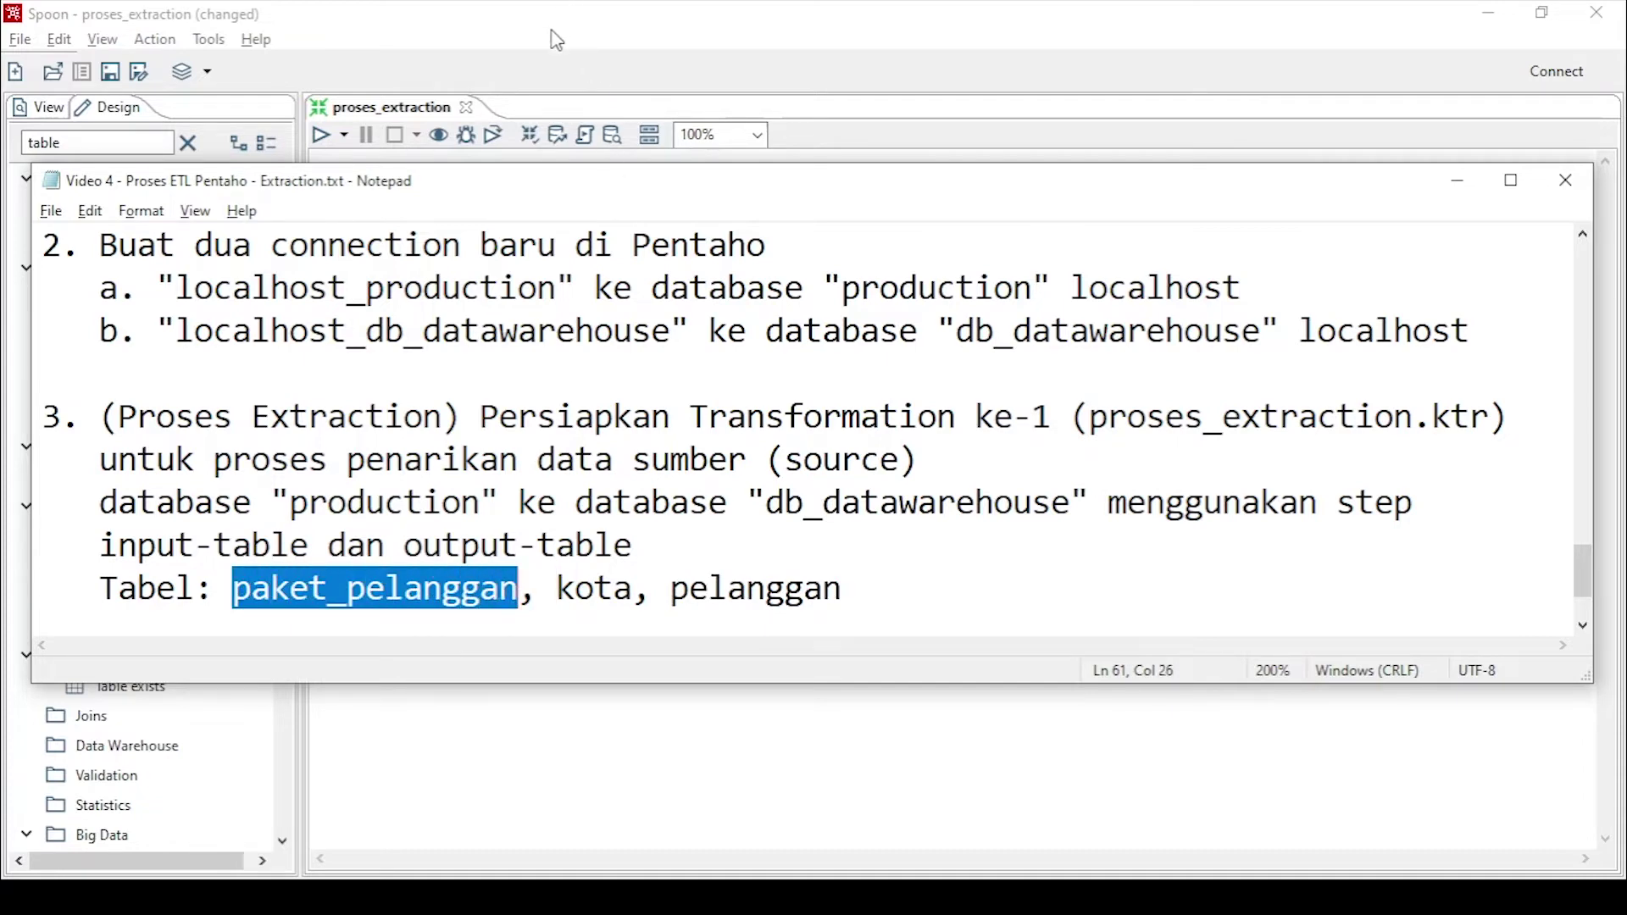
Switch to Spoon, name the Table input step sumber_paket_pelanggan and set its connection to localhost_production
click(552, 36)
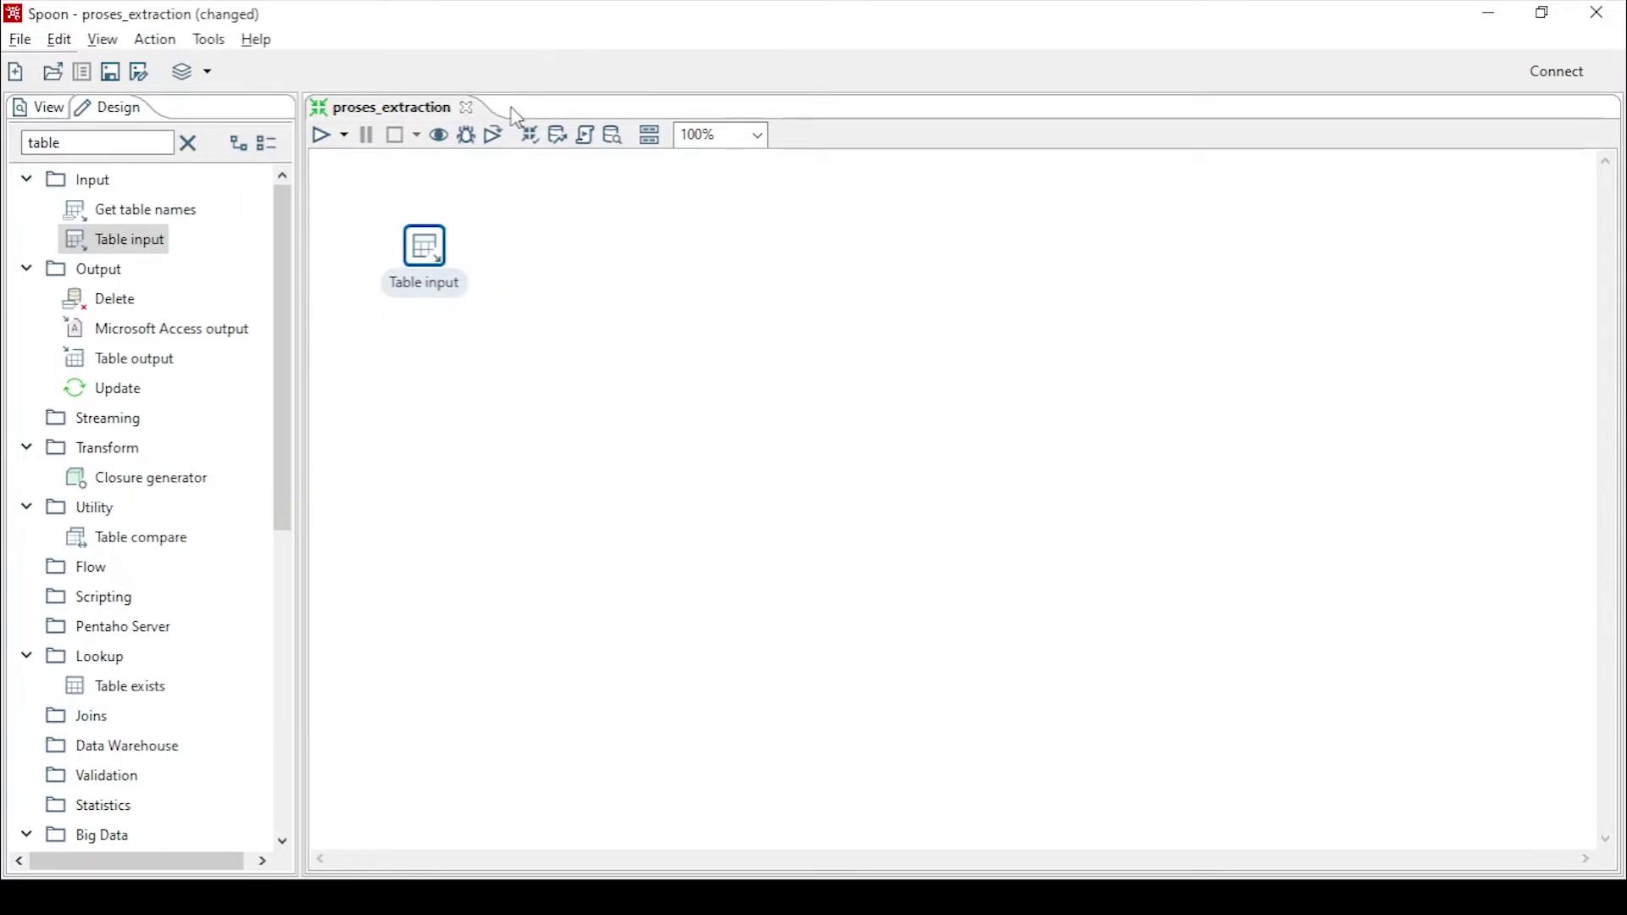
double_click(431, 255)
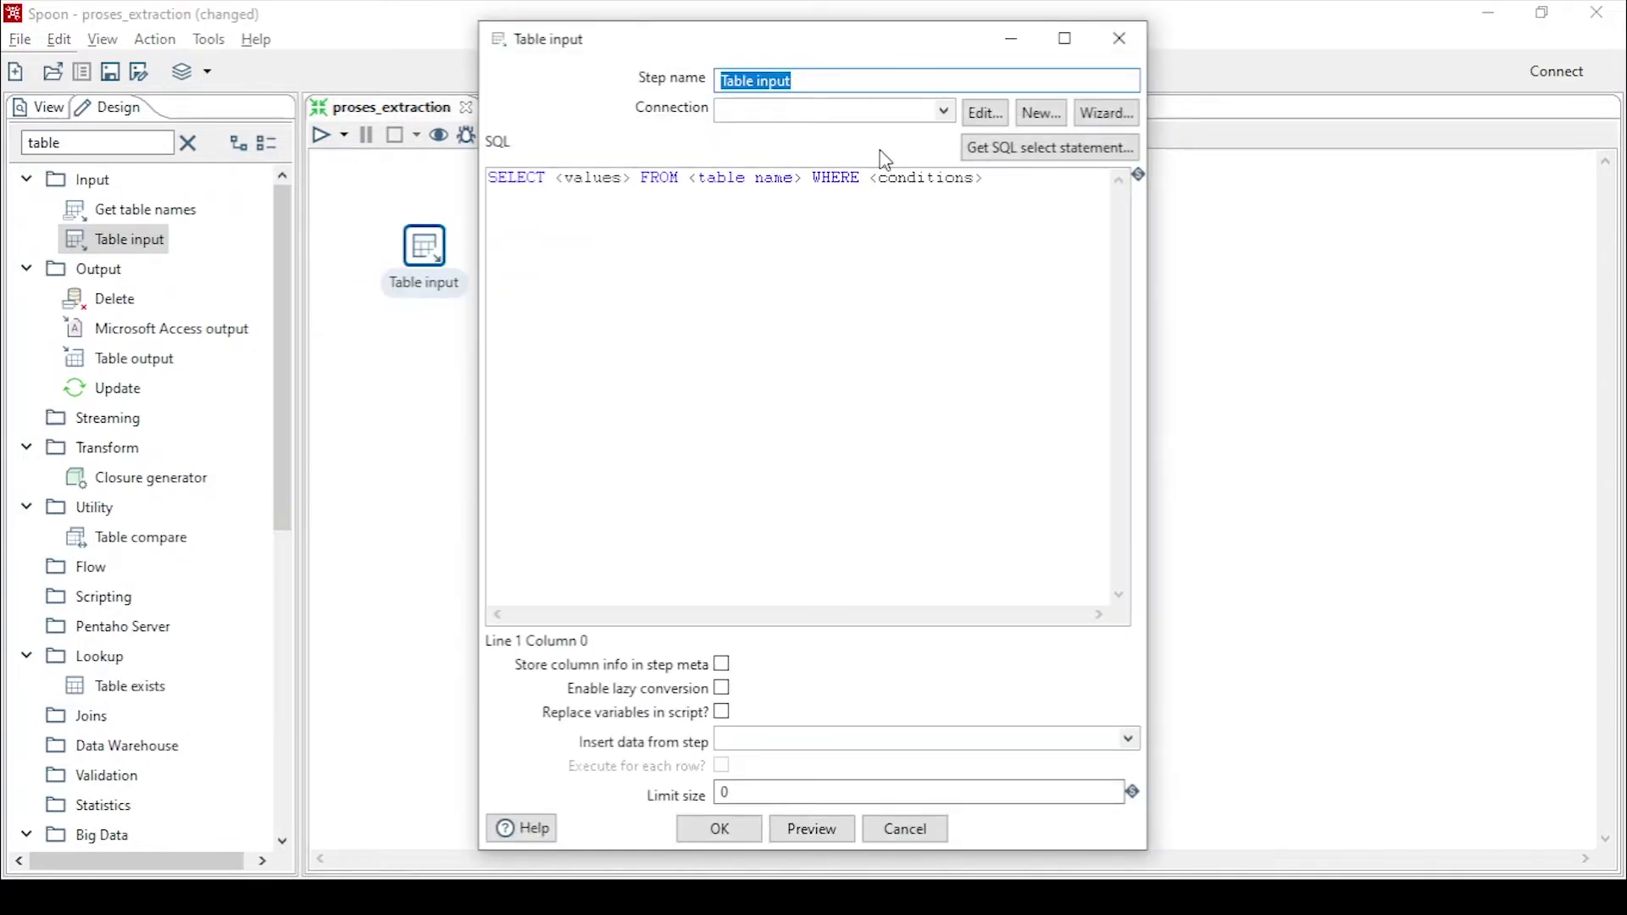
text(sumber_)
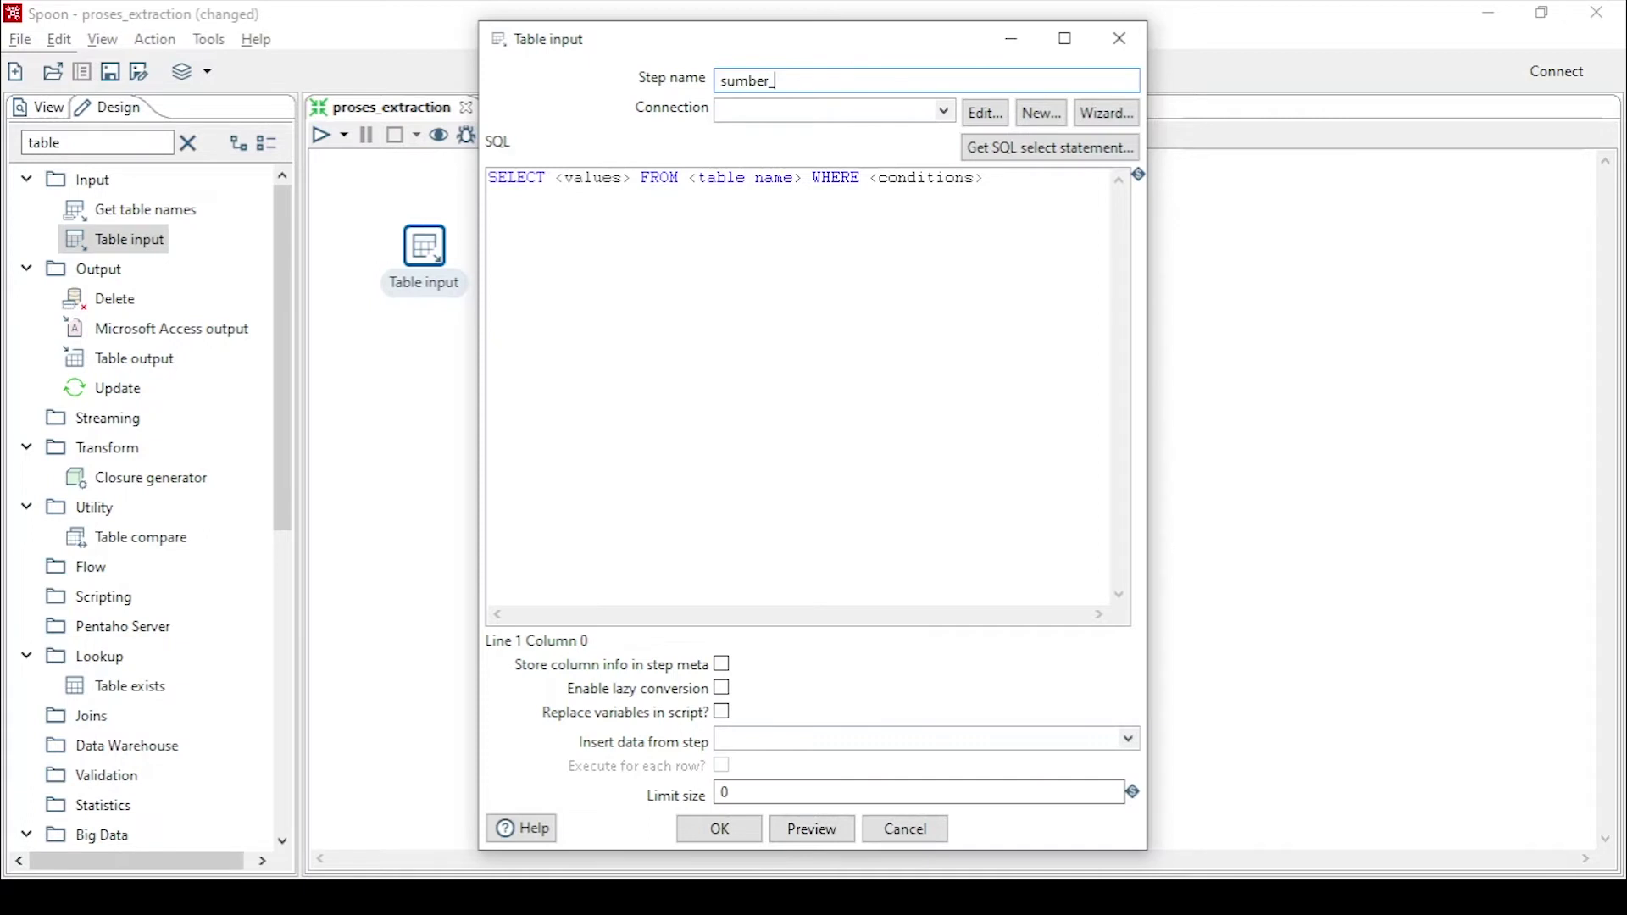
text(paket_pelanggan)
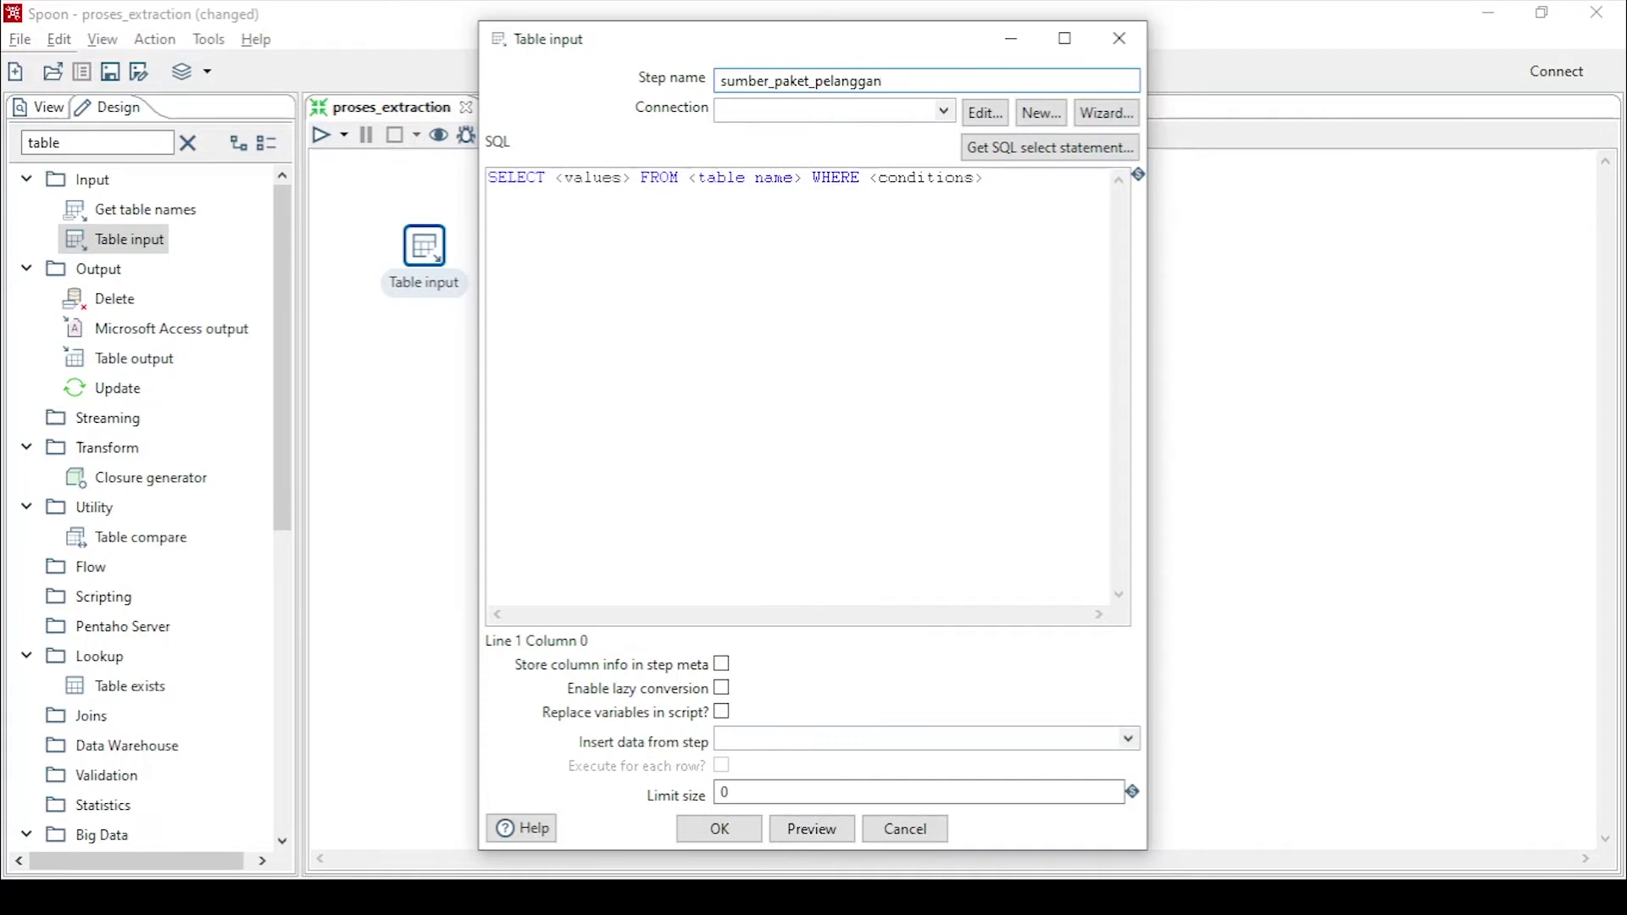
click(945, 111)
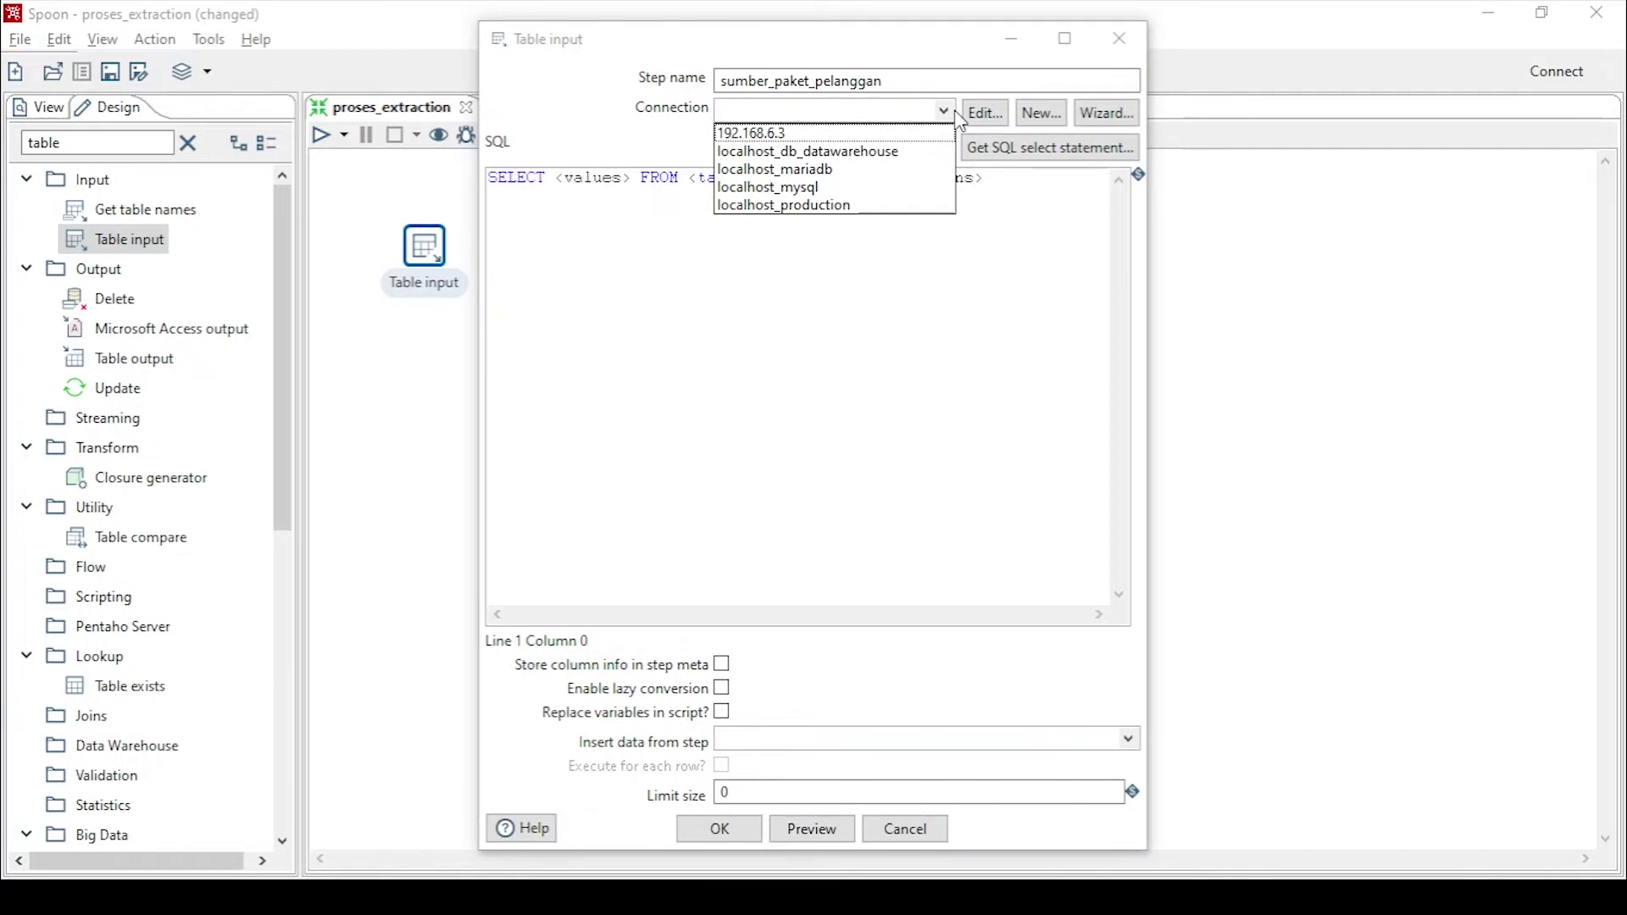
click(826, 206)
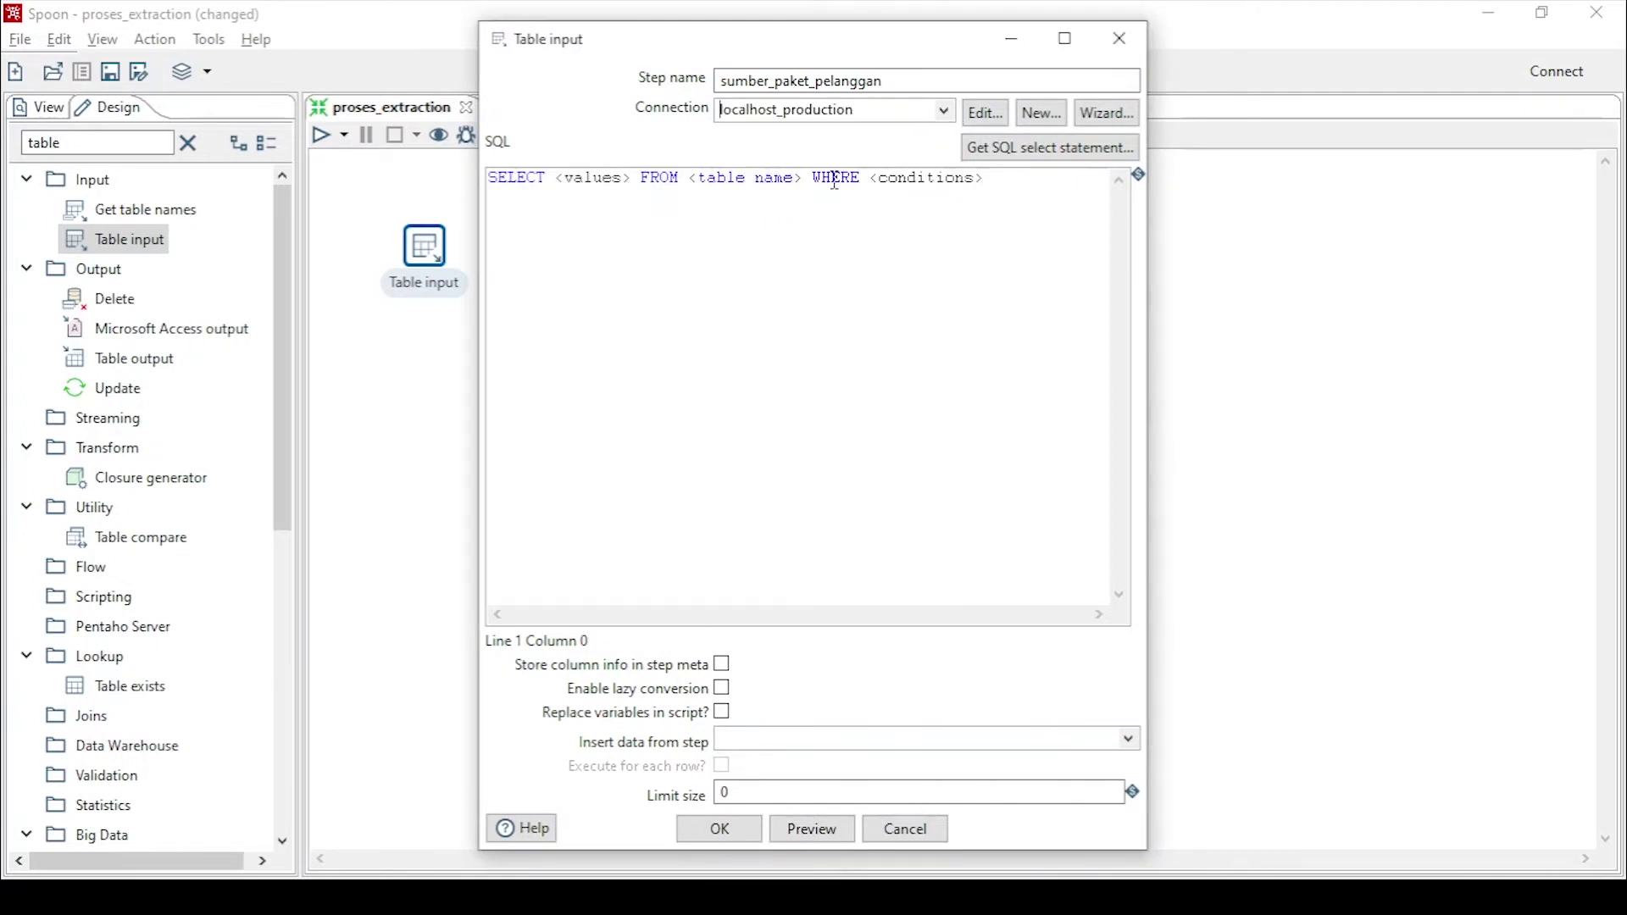
Generate the SQL select statement from the paket_pelanggan table of localhost_production, including the field names
click(1021, 157)
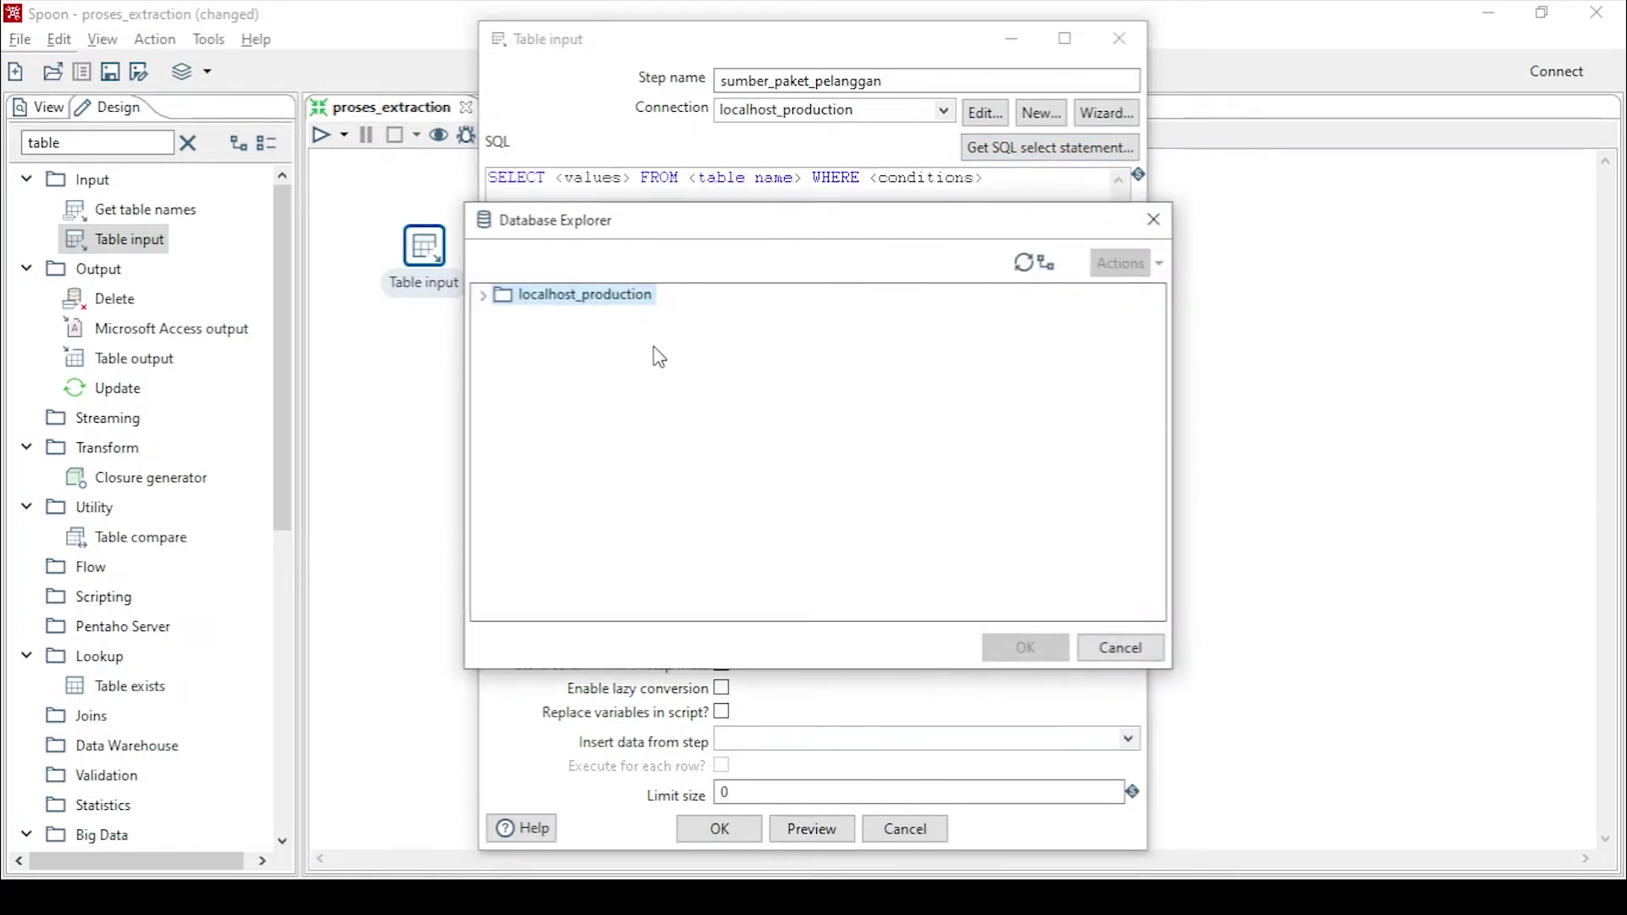
click(484, 295)
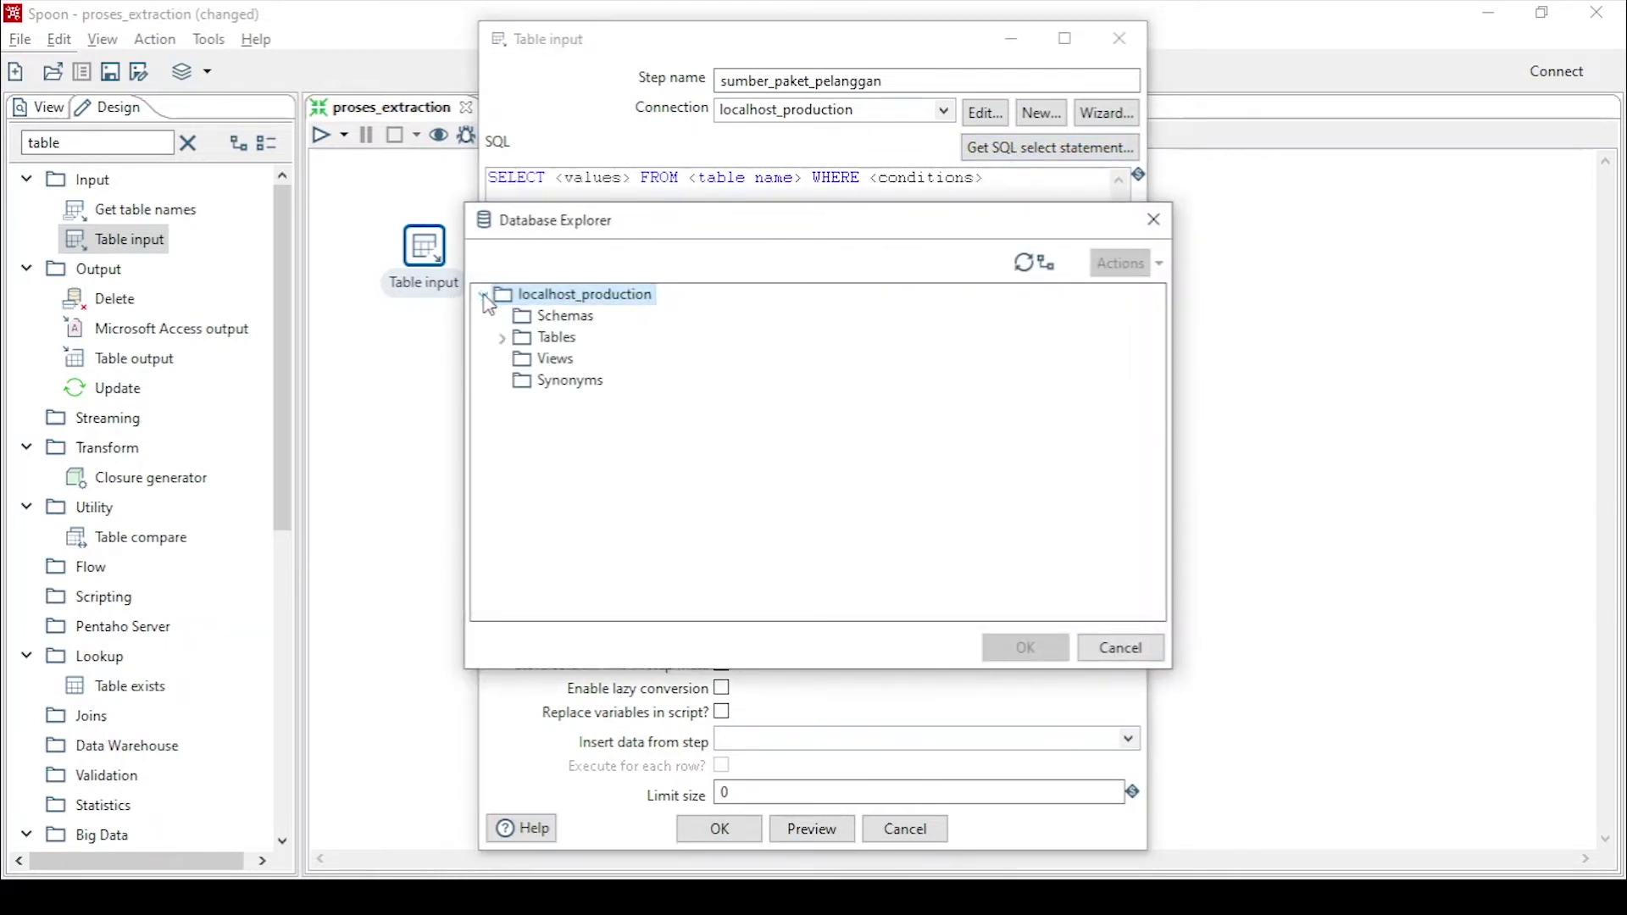
click(502, 338)
click(604, 386)
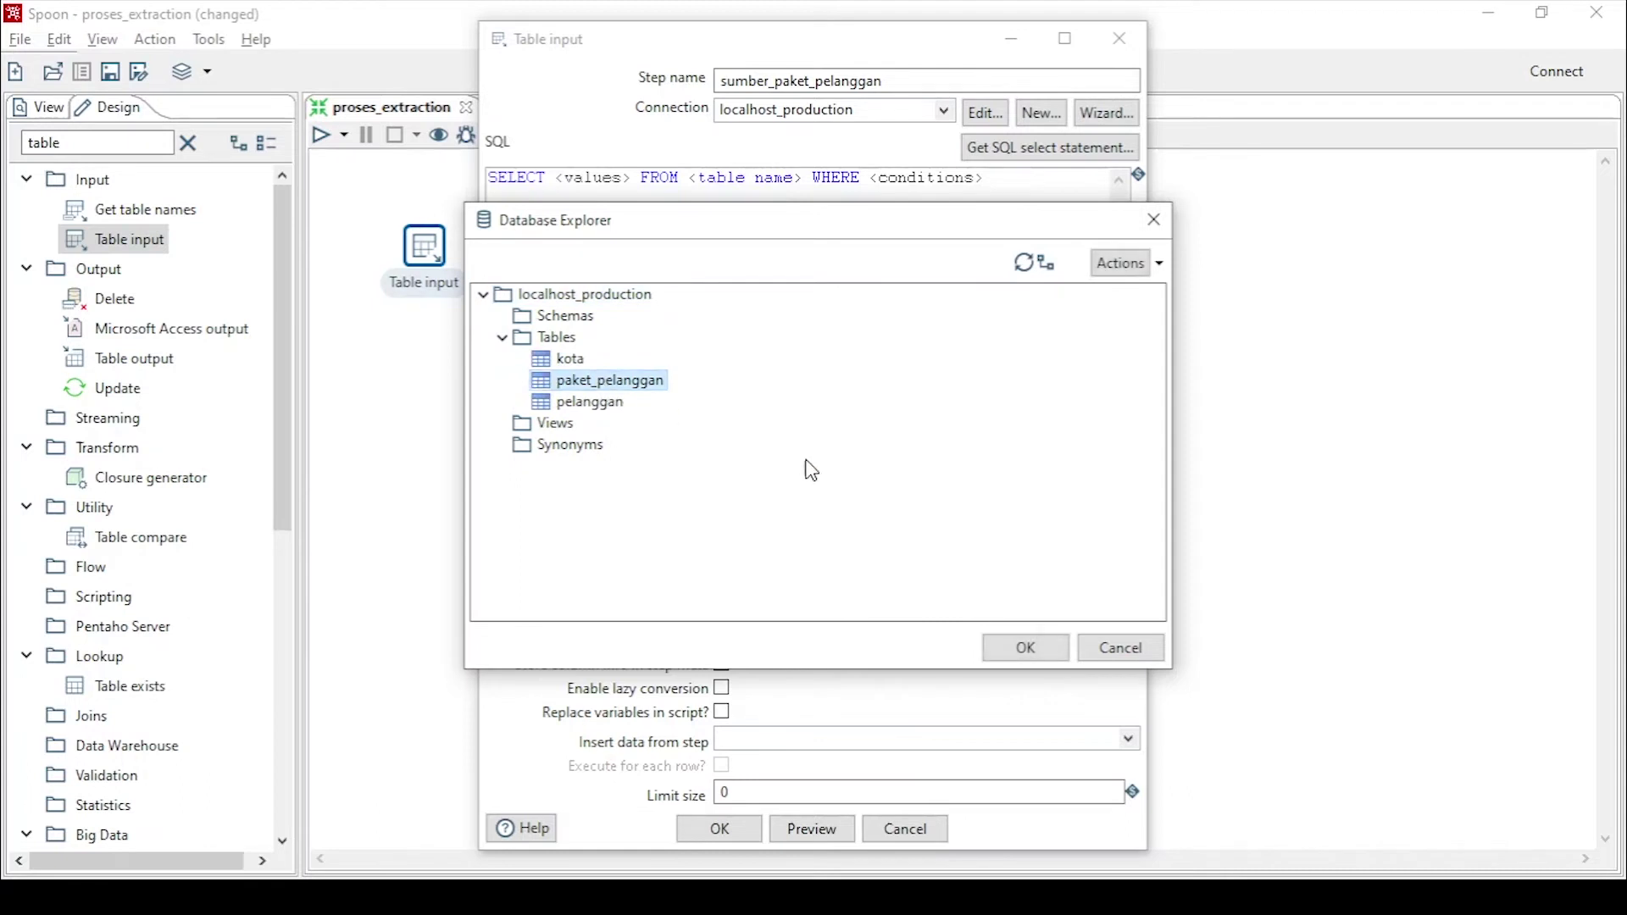
click(1036, 658)
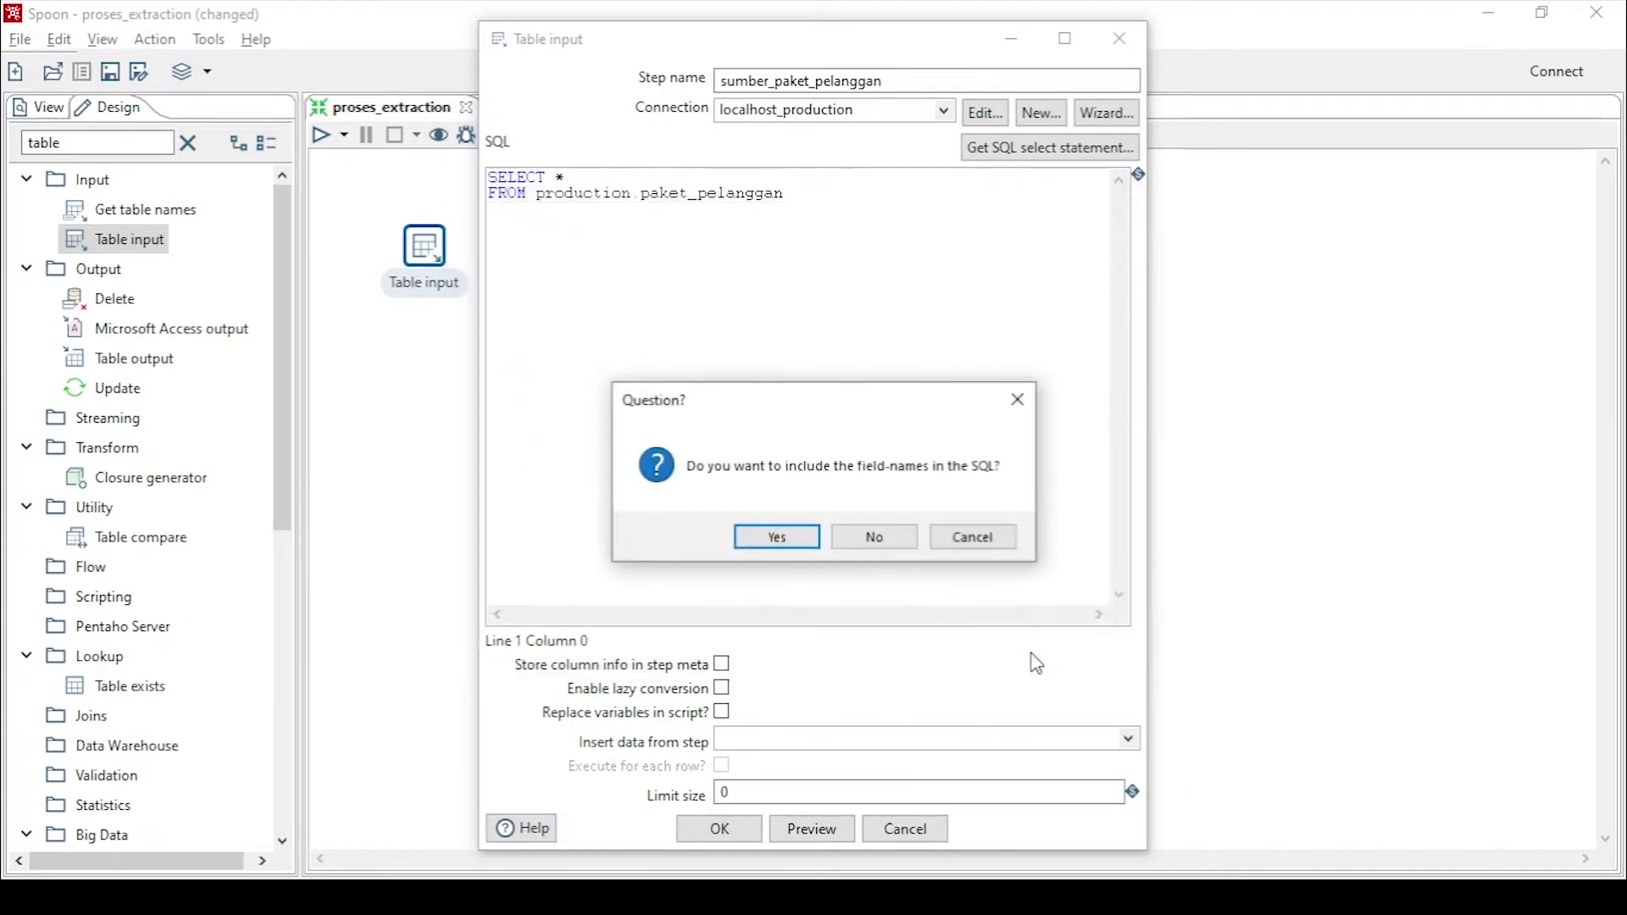
click(766, 535)
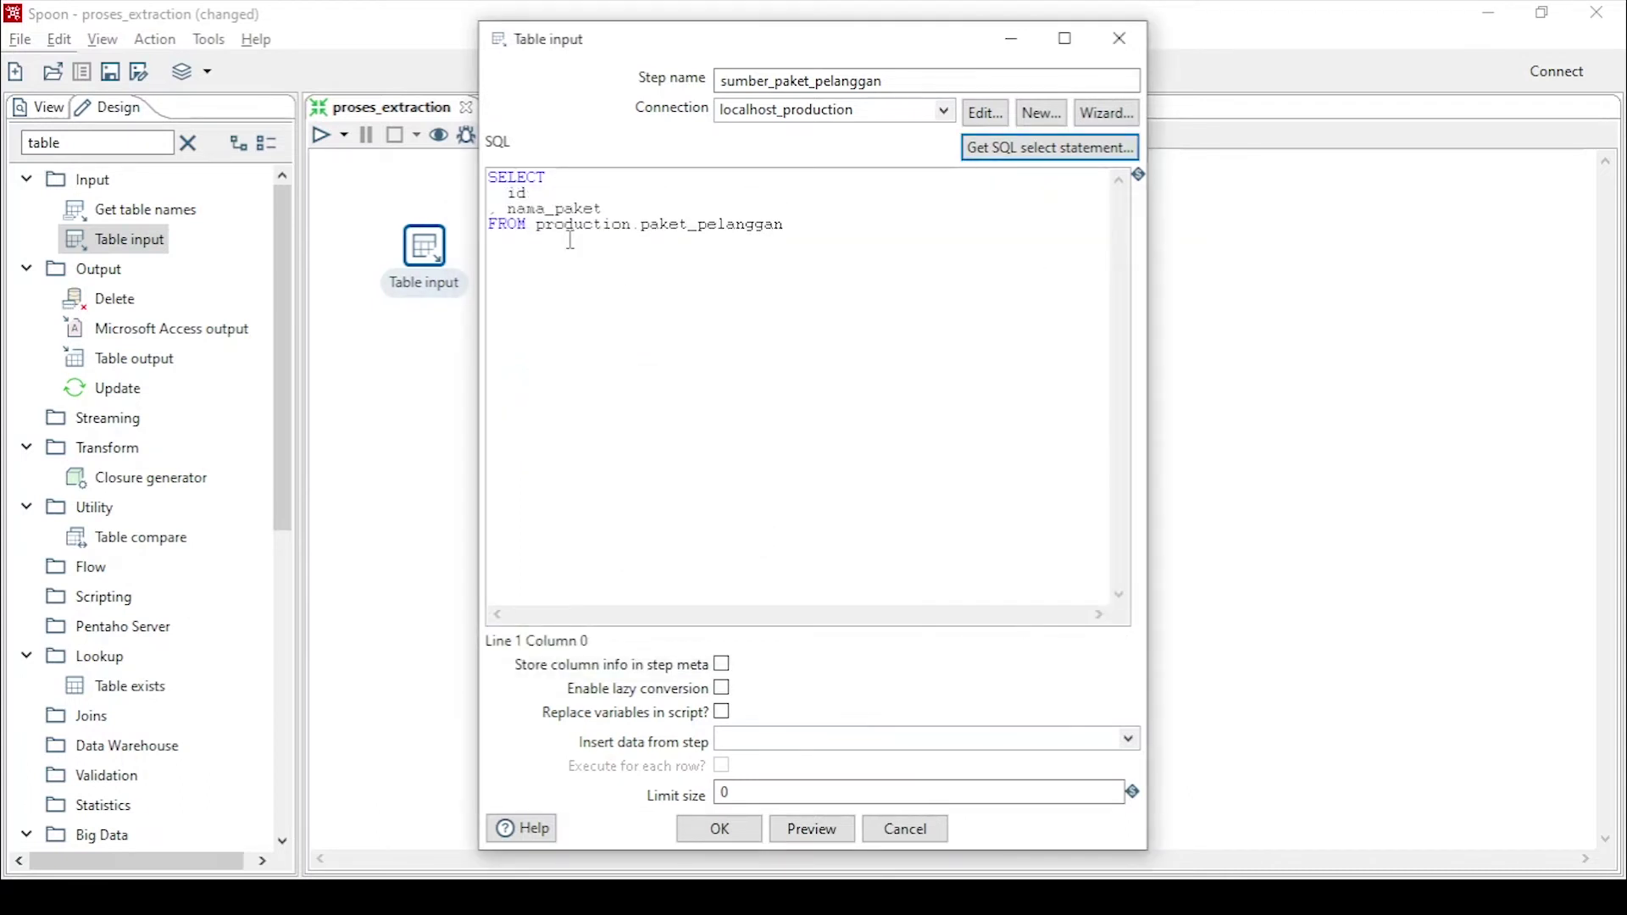
Preview up to 1000 rows of the sumber_paket_pelanggan query and accept the Table input settings
click(813, 829)
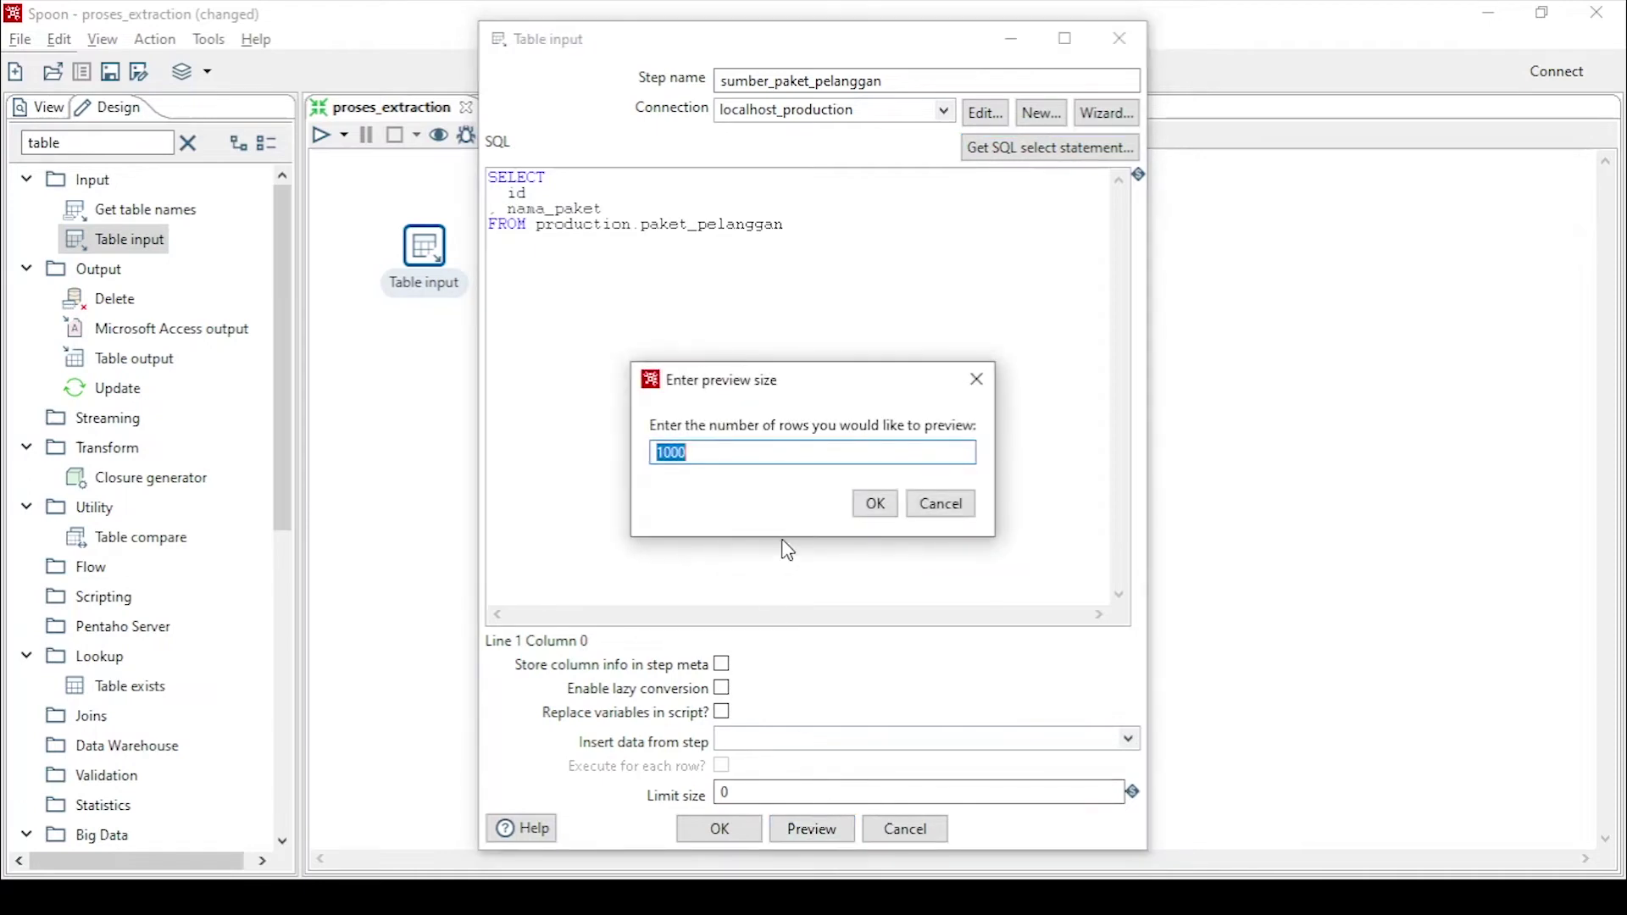
click(875, 504)
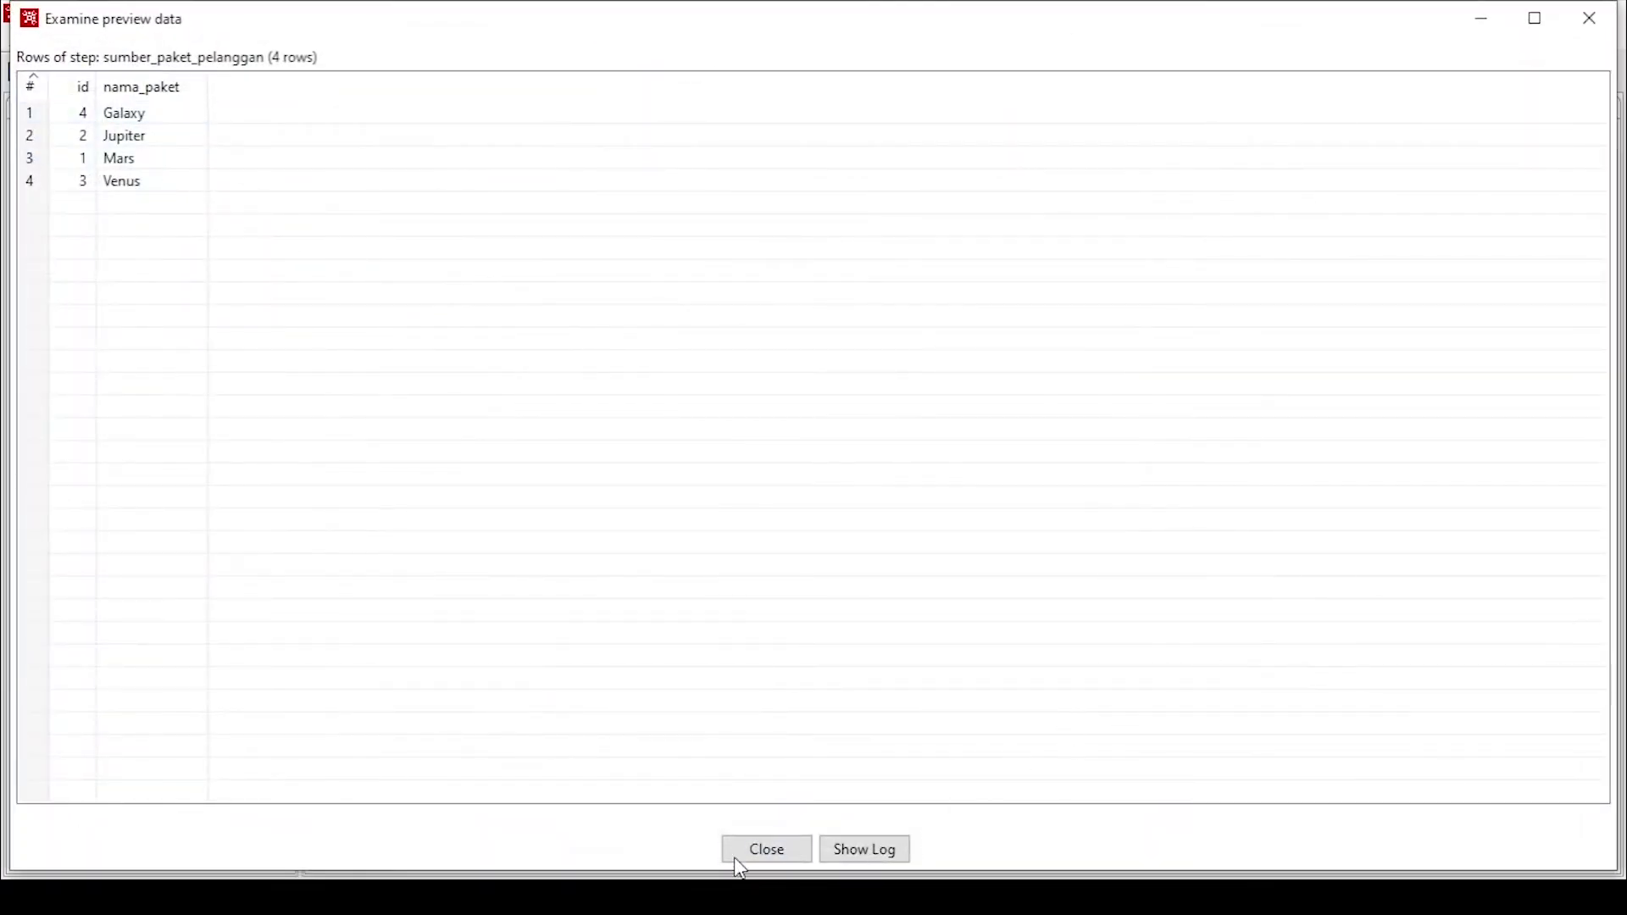
click(772, 851)
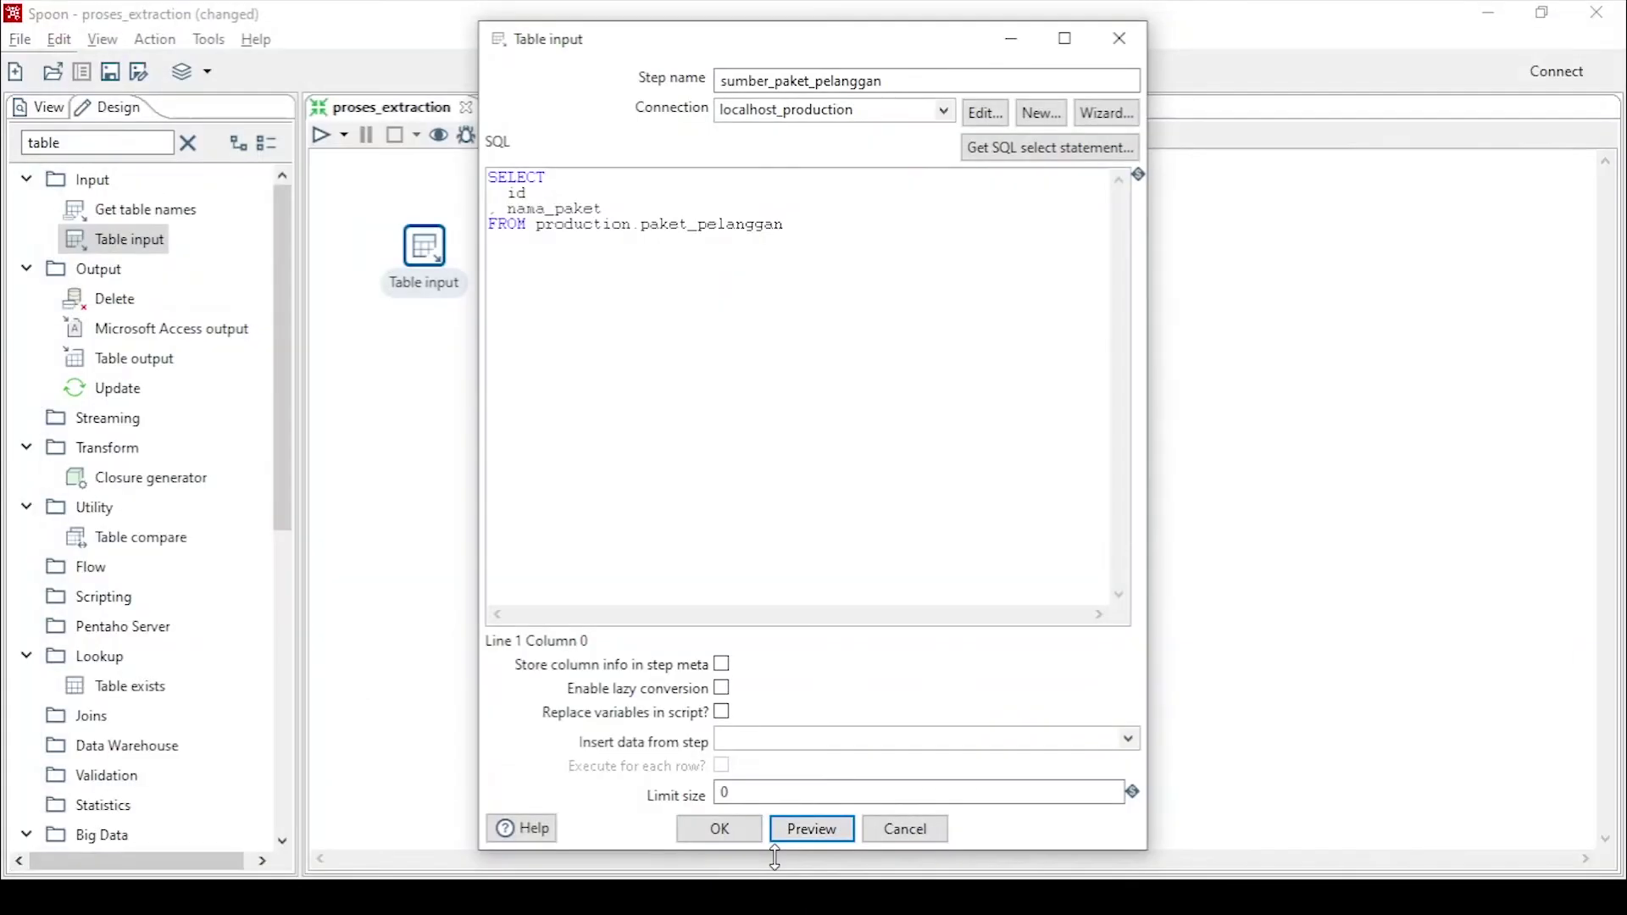
click(718, 834)
click(581, 477)
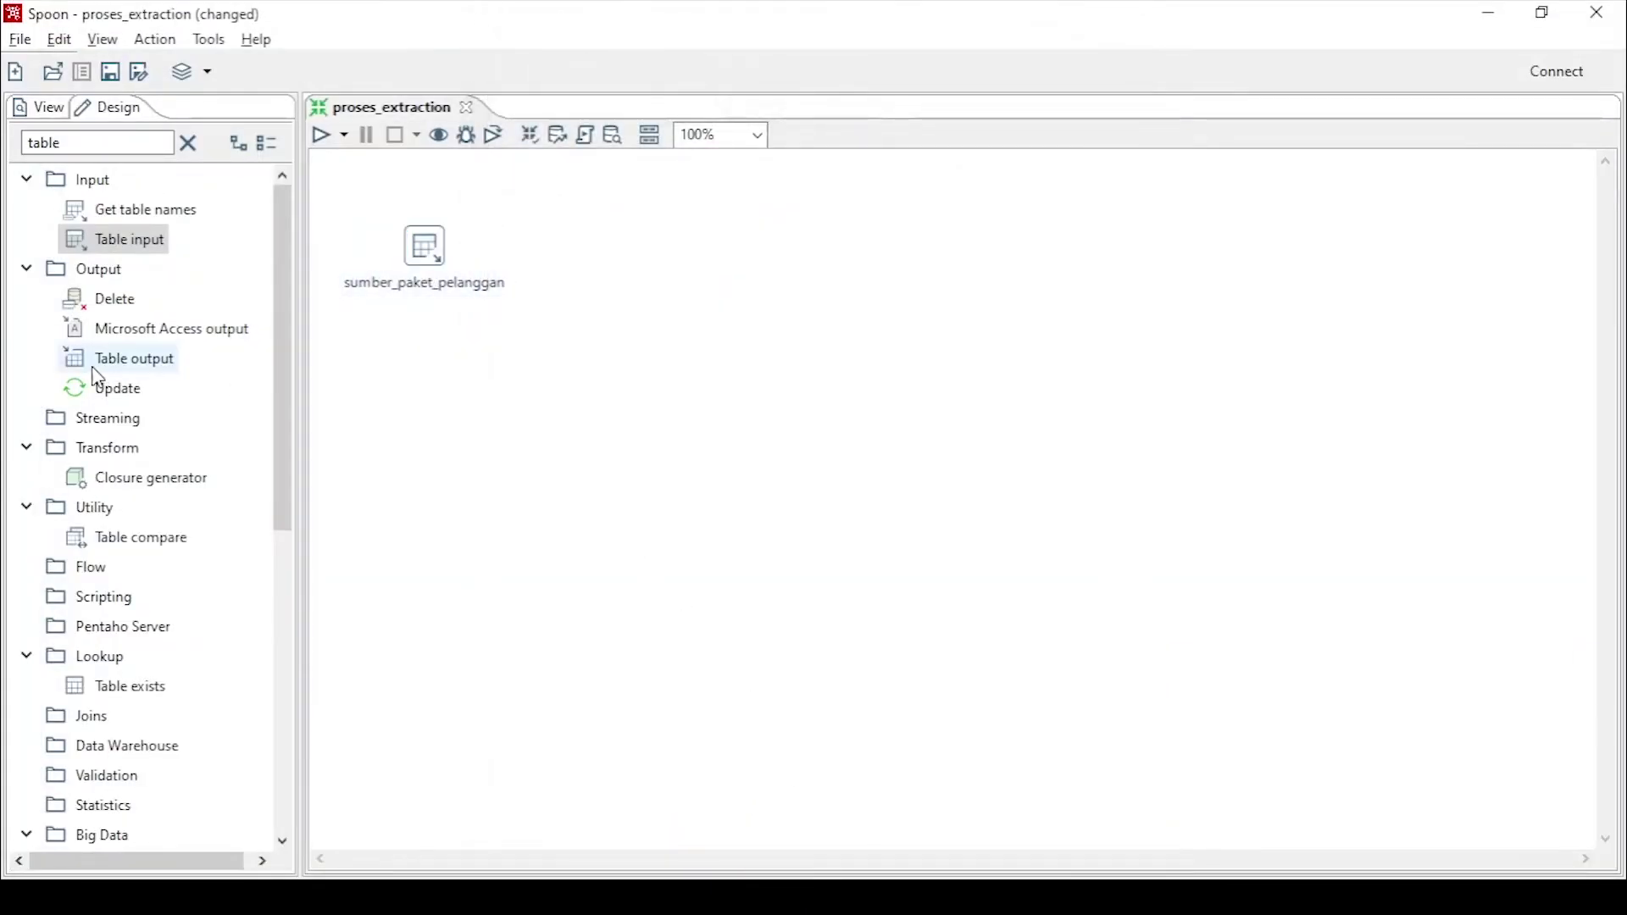
double_click(123, 372)
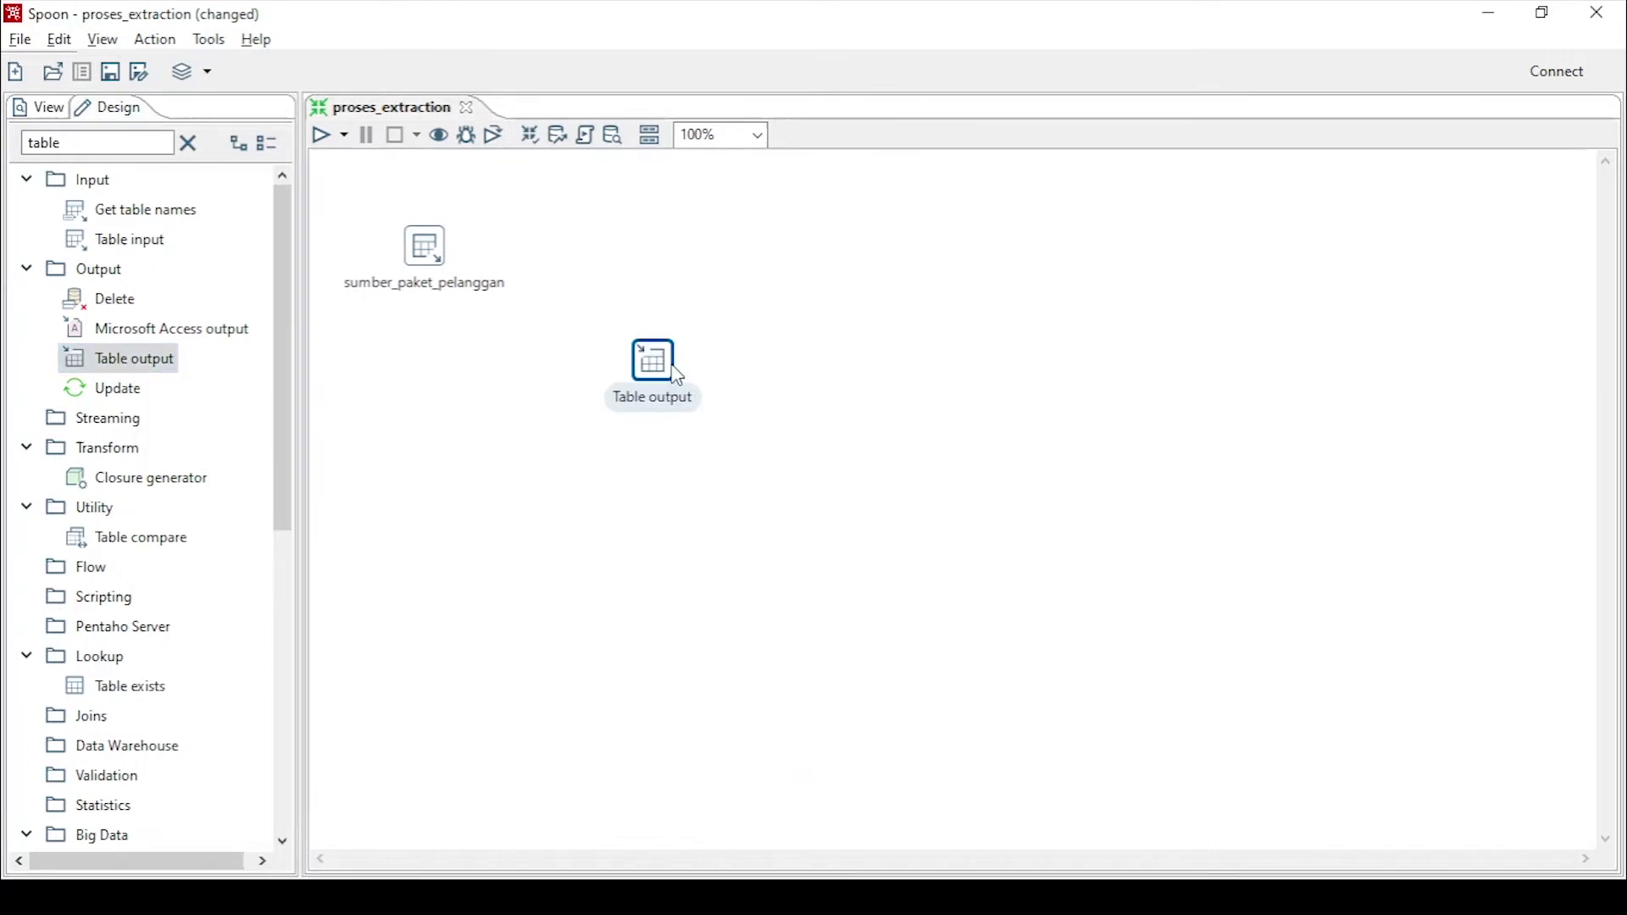
key(Delete)
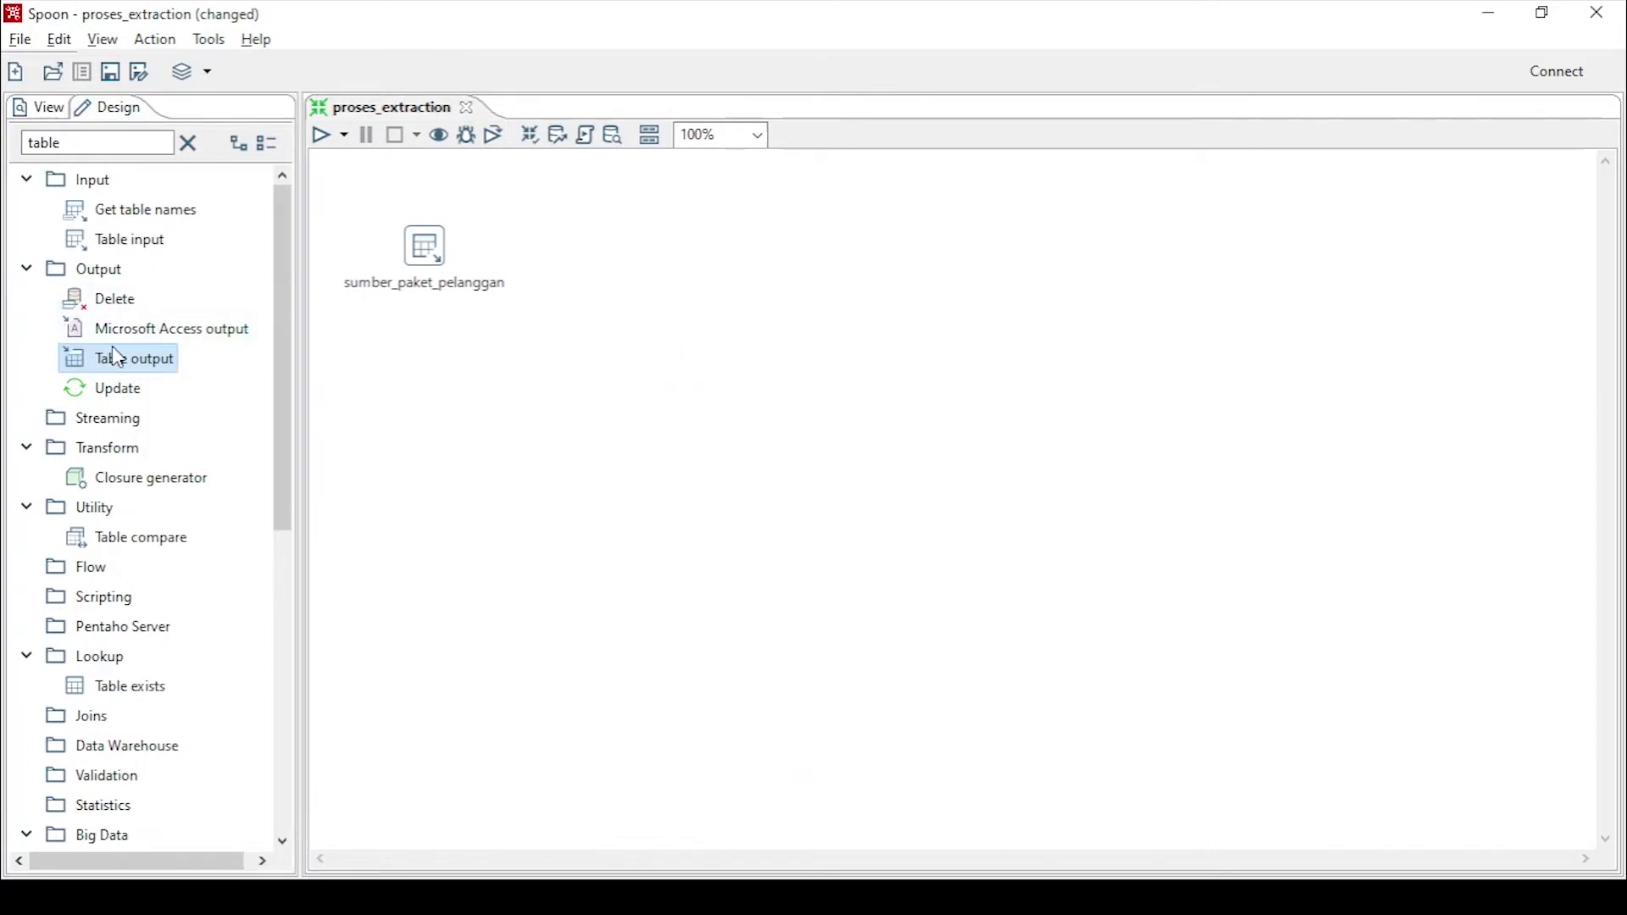
double_click(119, 367)
click(755, 461)
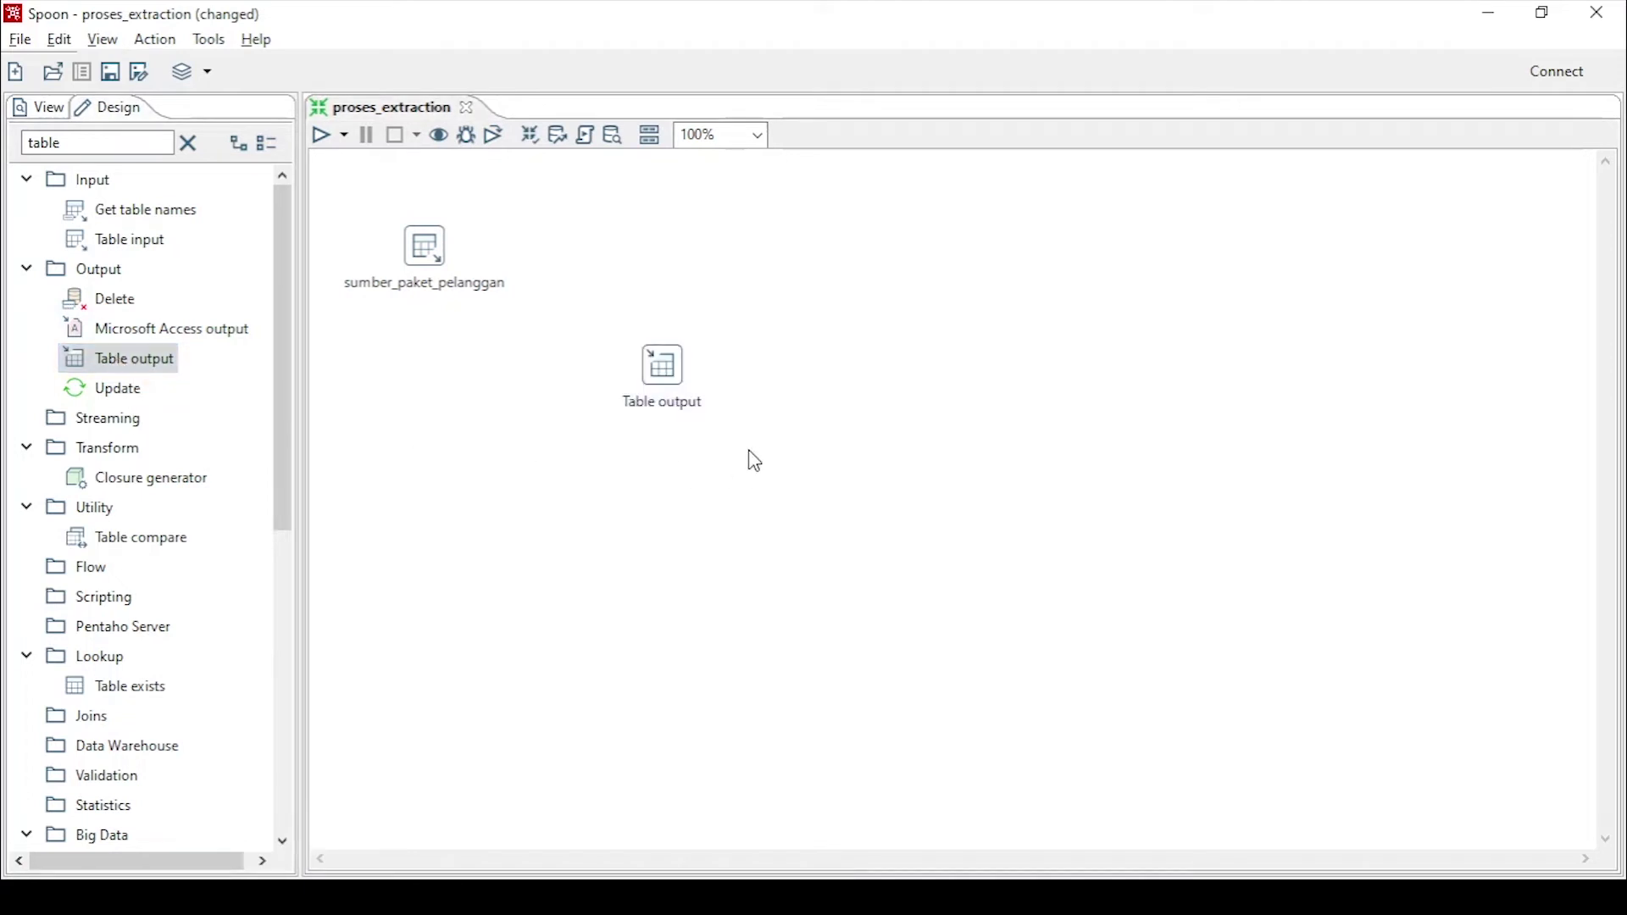
click(654, 363)
key(Delete)
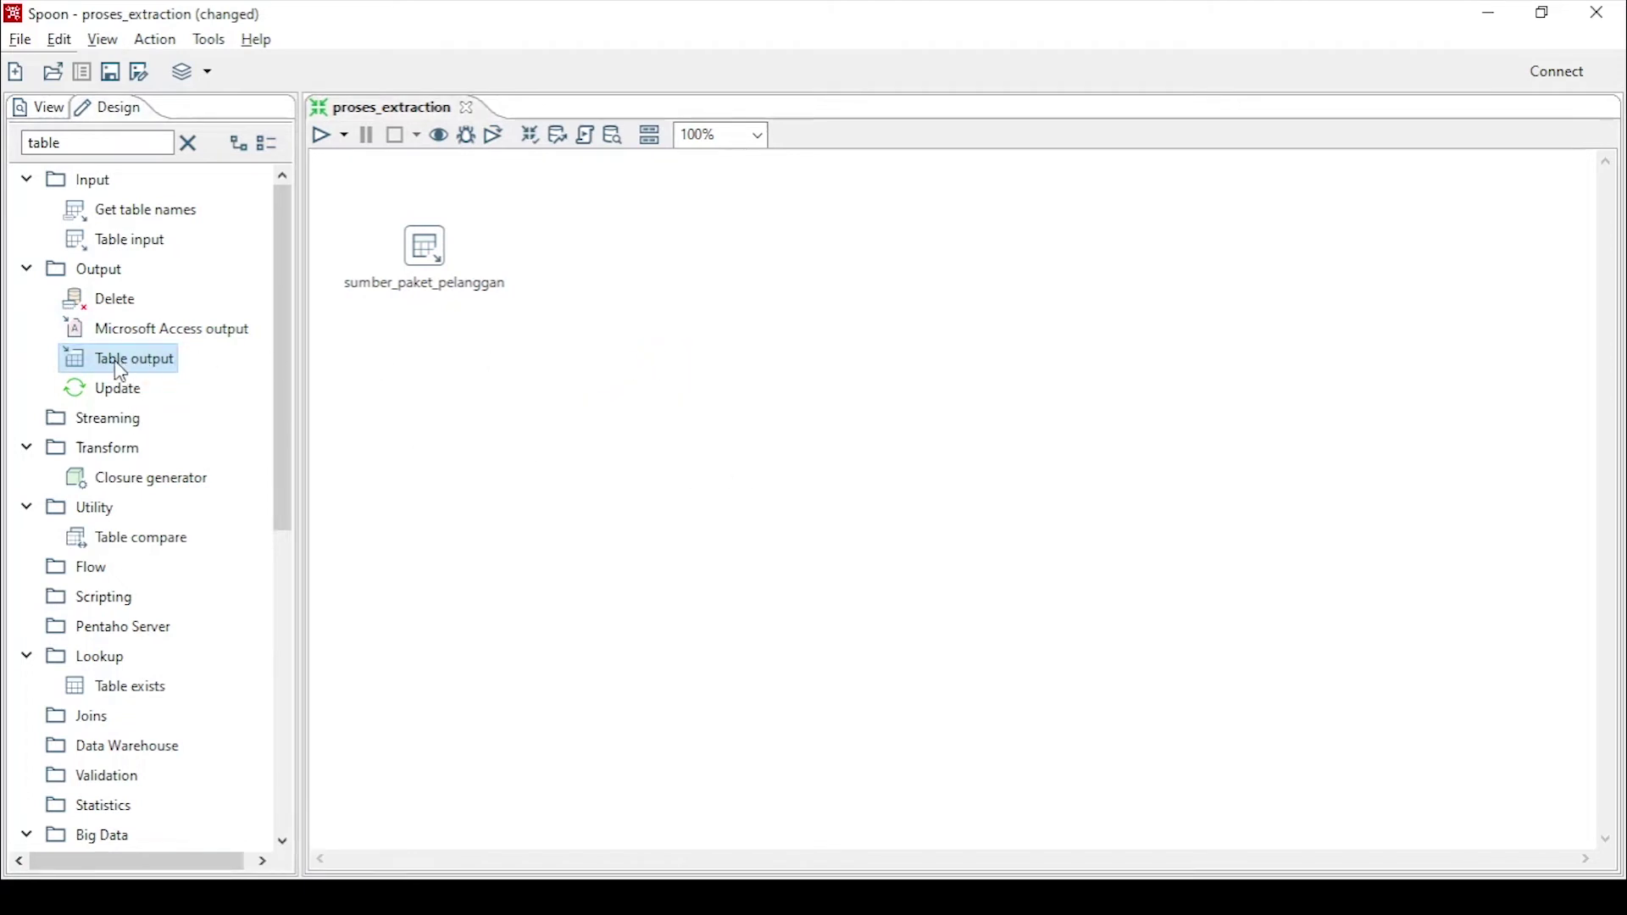
Place a Table output step beside sumber_paket_pelanggan and connect the two with a hop from the input to the output
drag(120, 361, 680, 270)
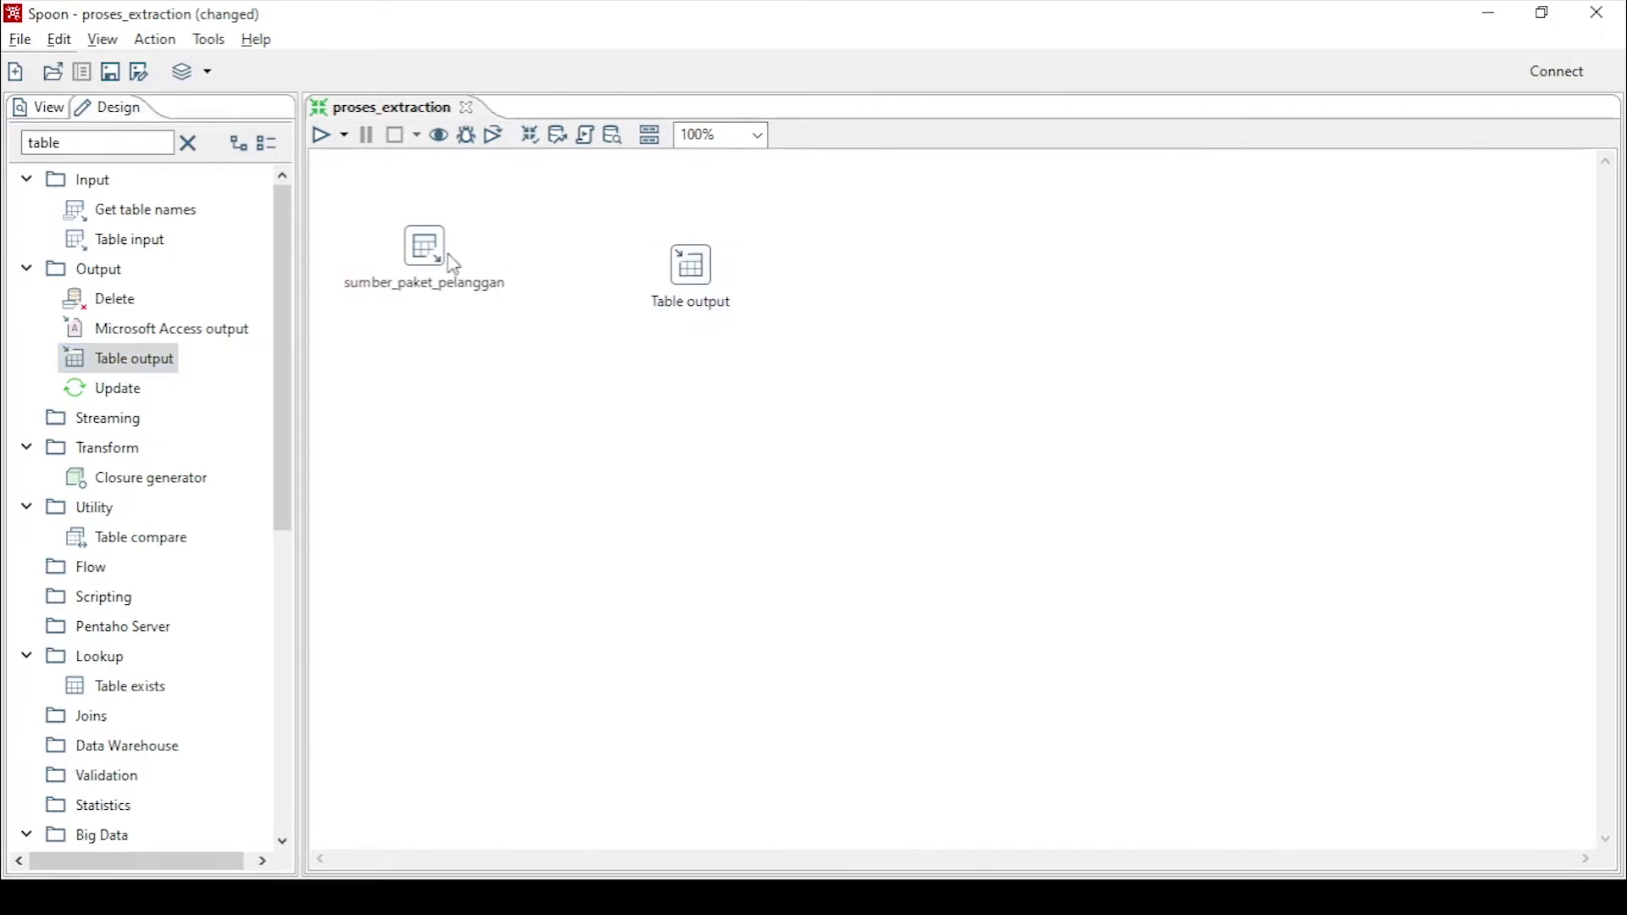
mouse_move(429, 261)
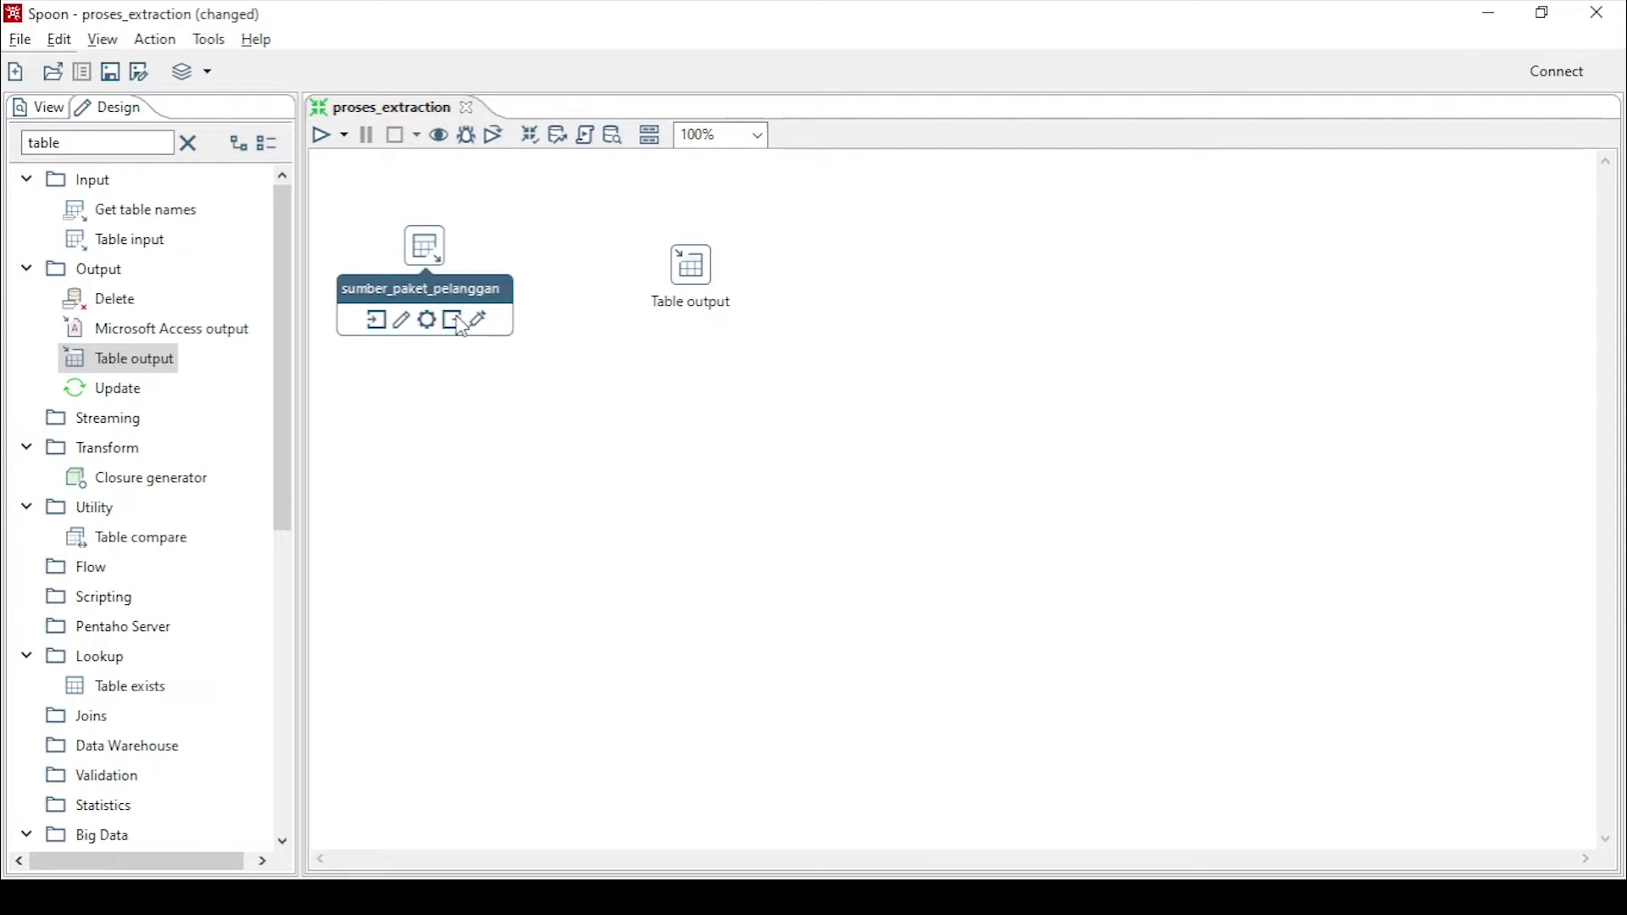
drag(462, 324, 657, 251)
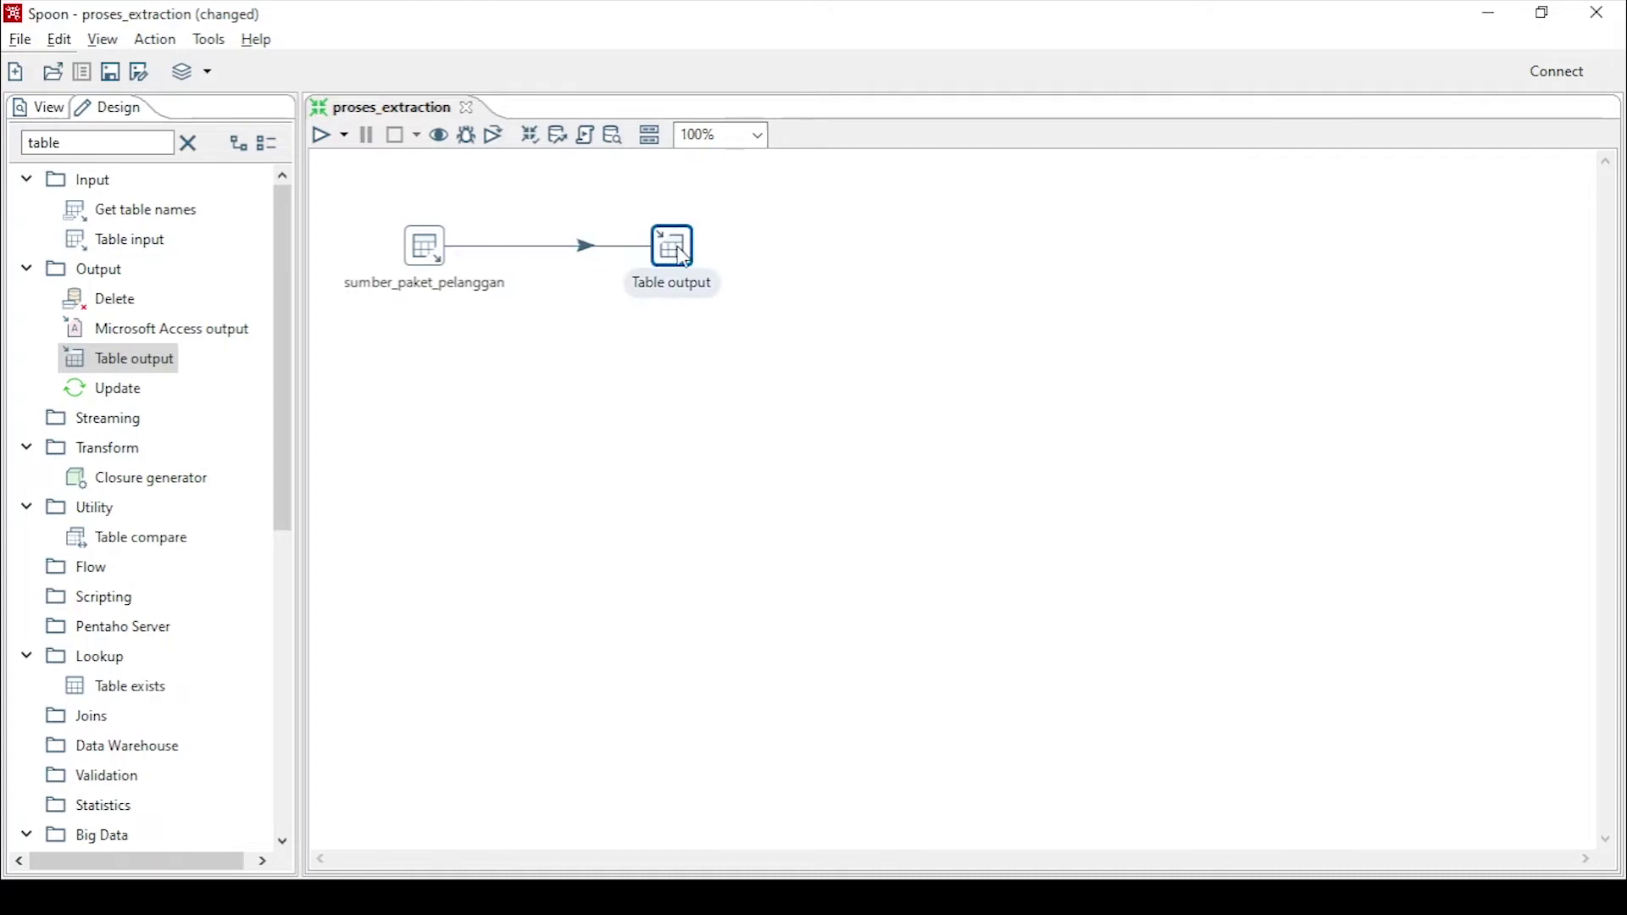
click(704, 373)
Name the Table output step datawarehouse_paket_pelanggan
mouse_move(682, 257)
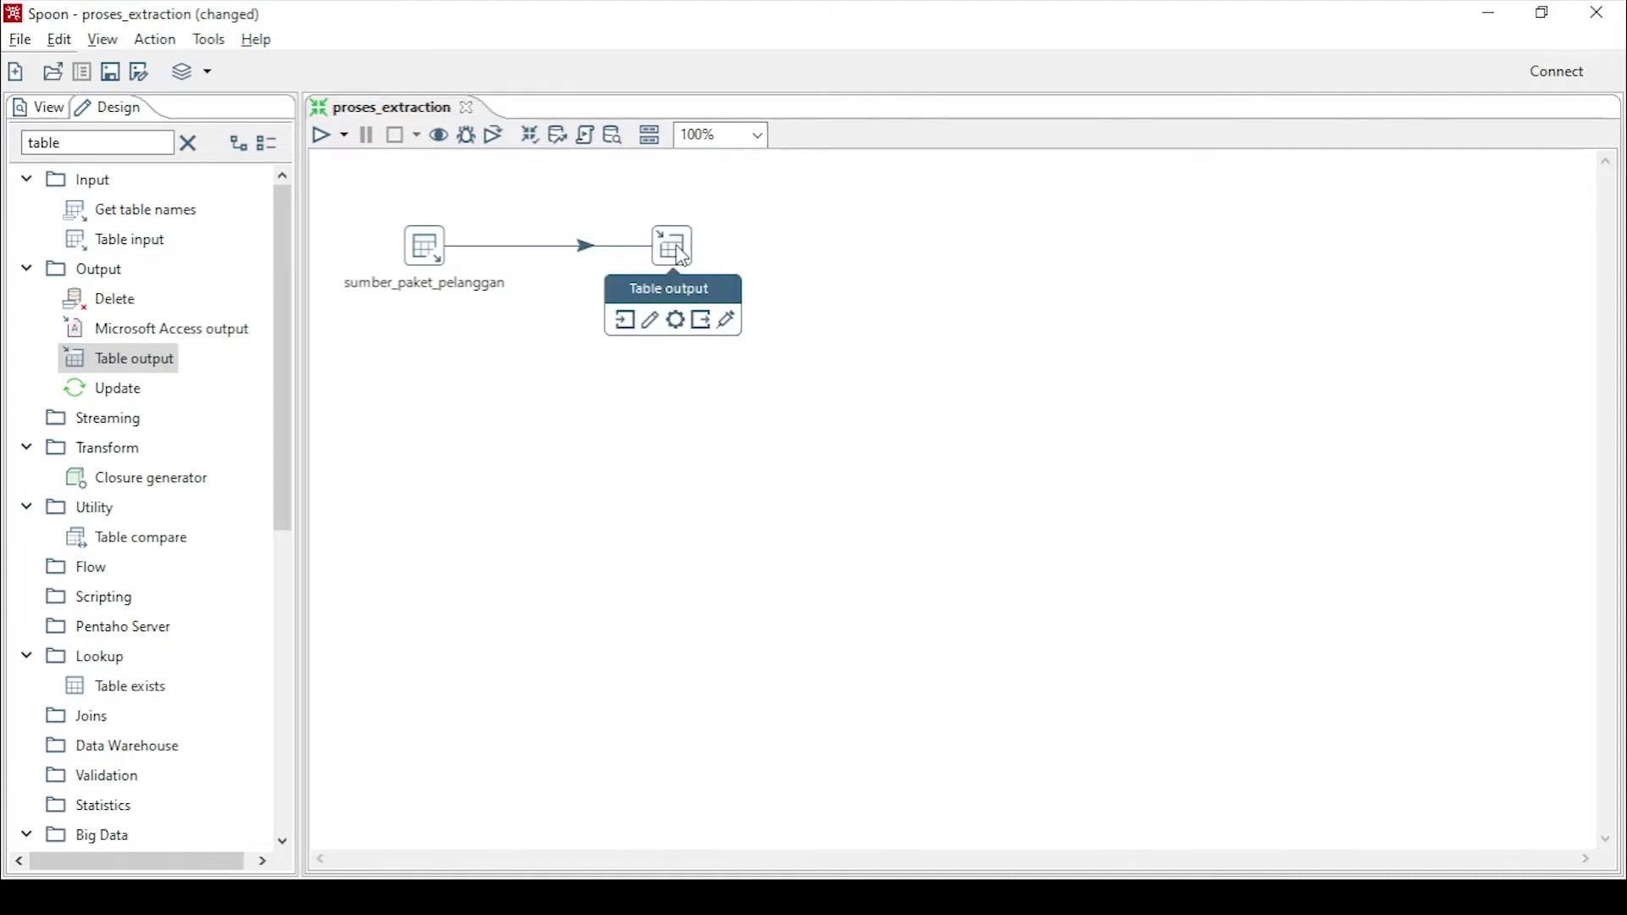
double_click(682, 257)
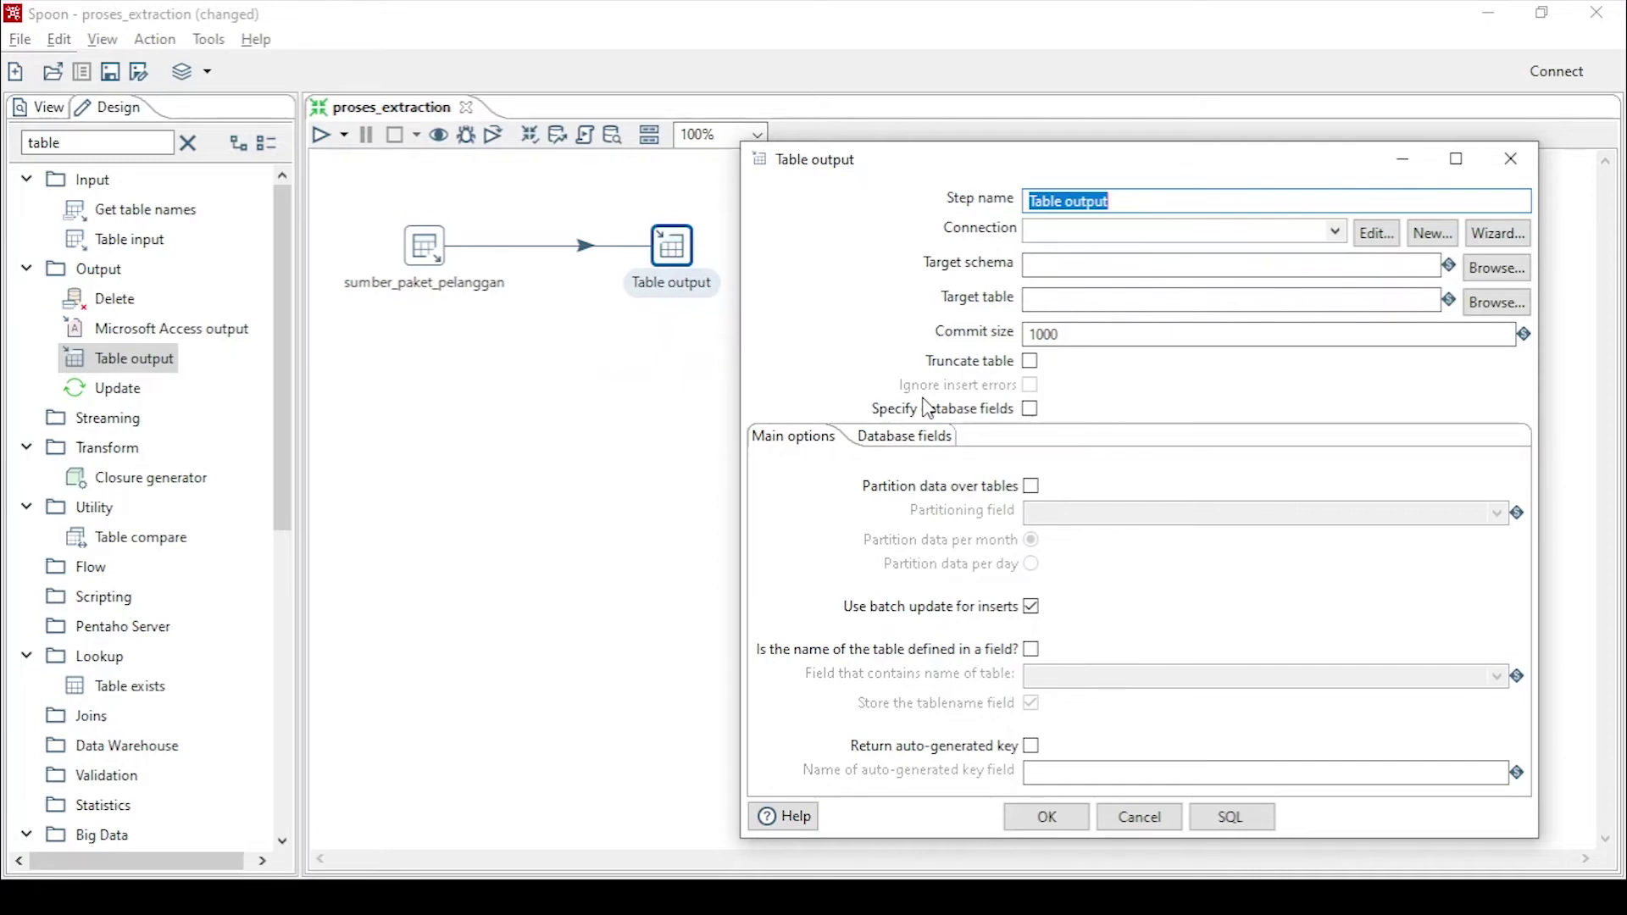
text(datawarehous)
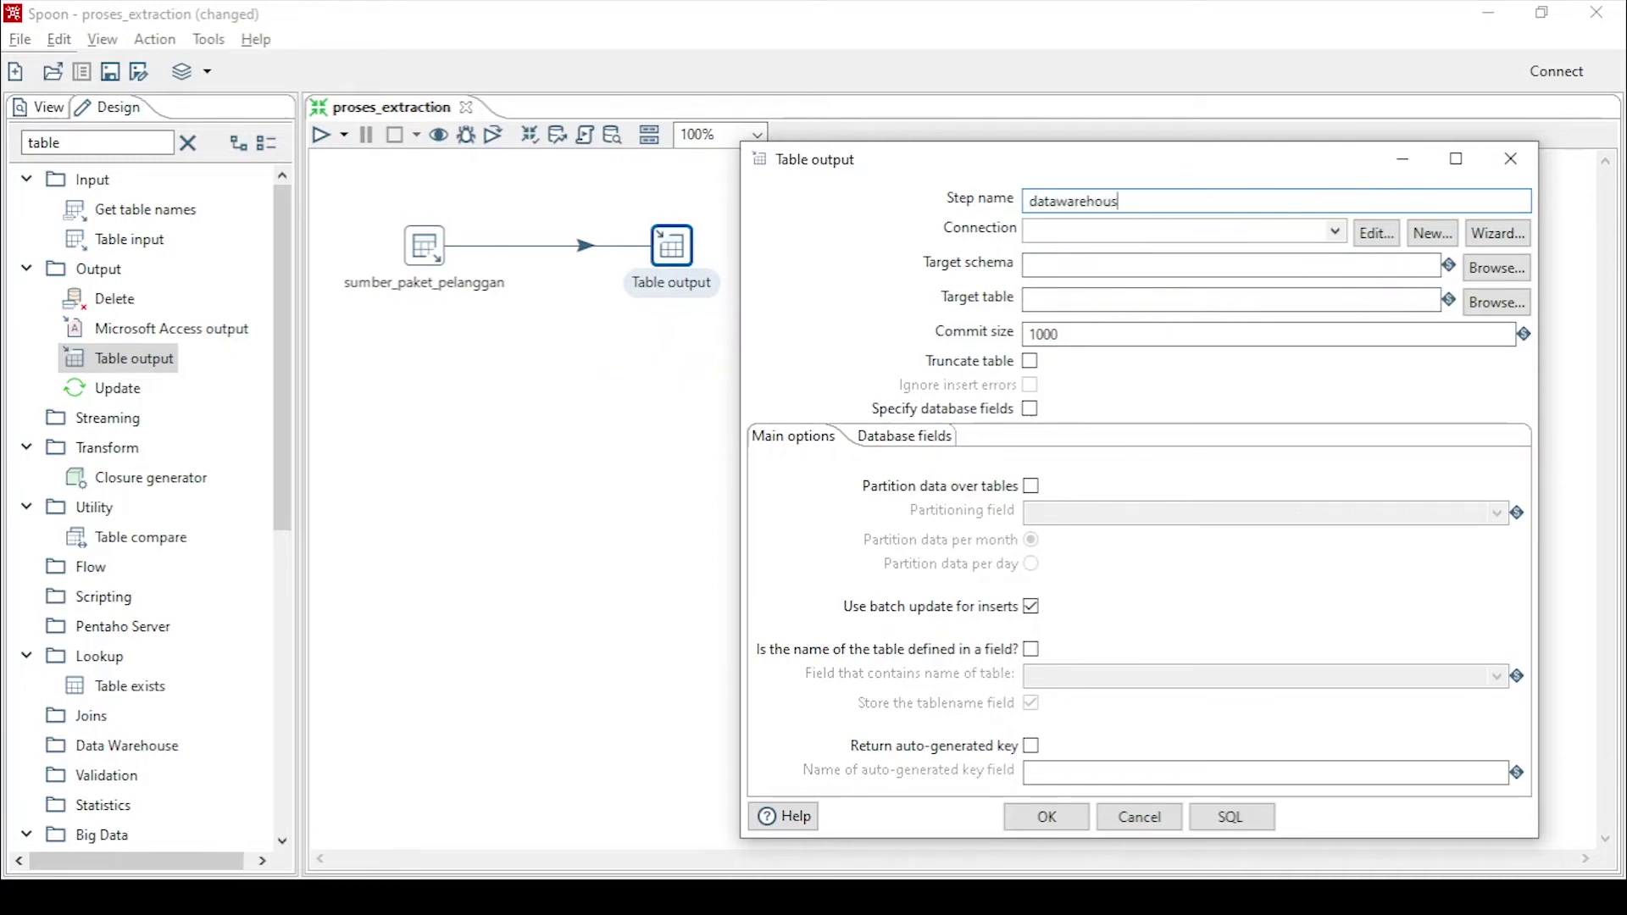
text(e_paket_pelanggan)
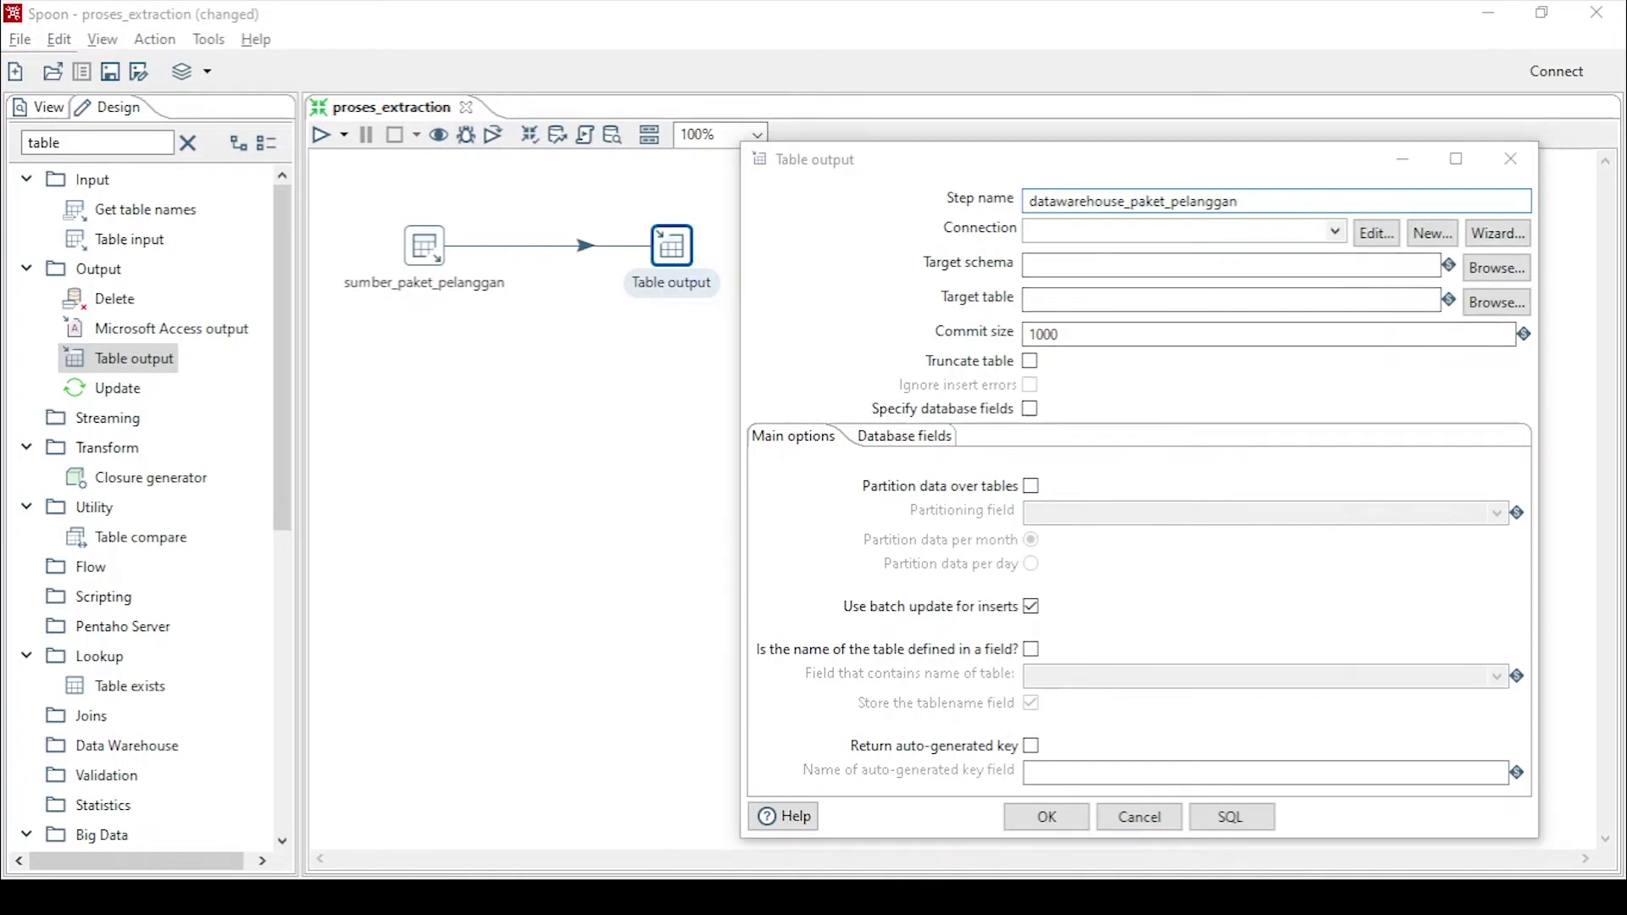
Switch to the Notepad notes and review the source database and target database listed in step 3
key(alt+Tab)
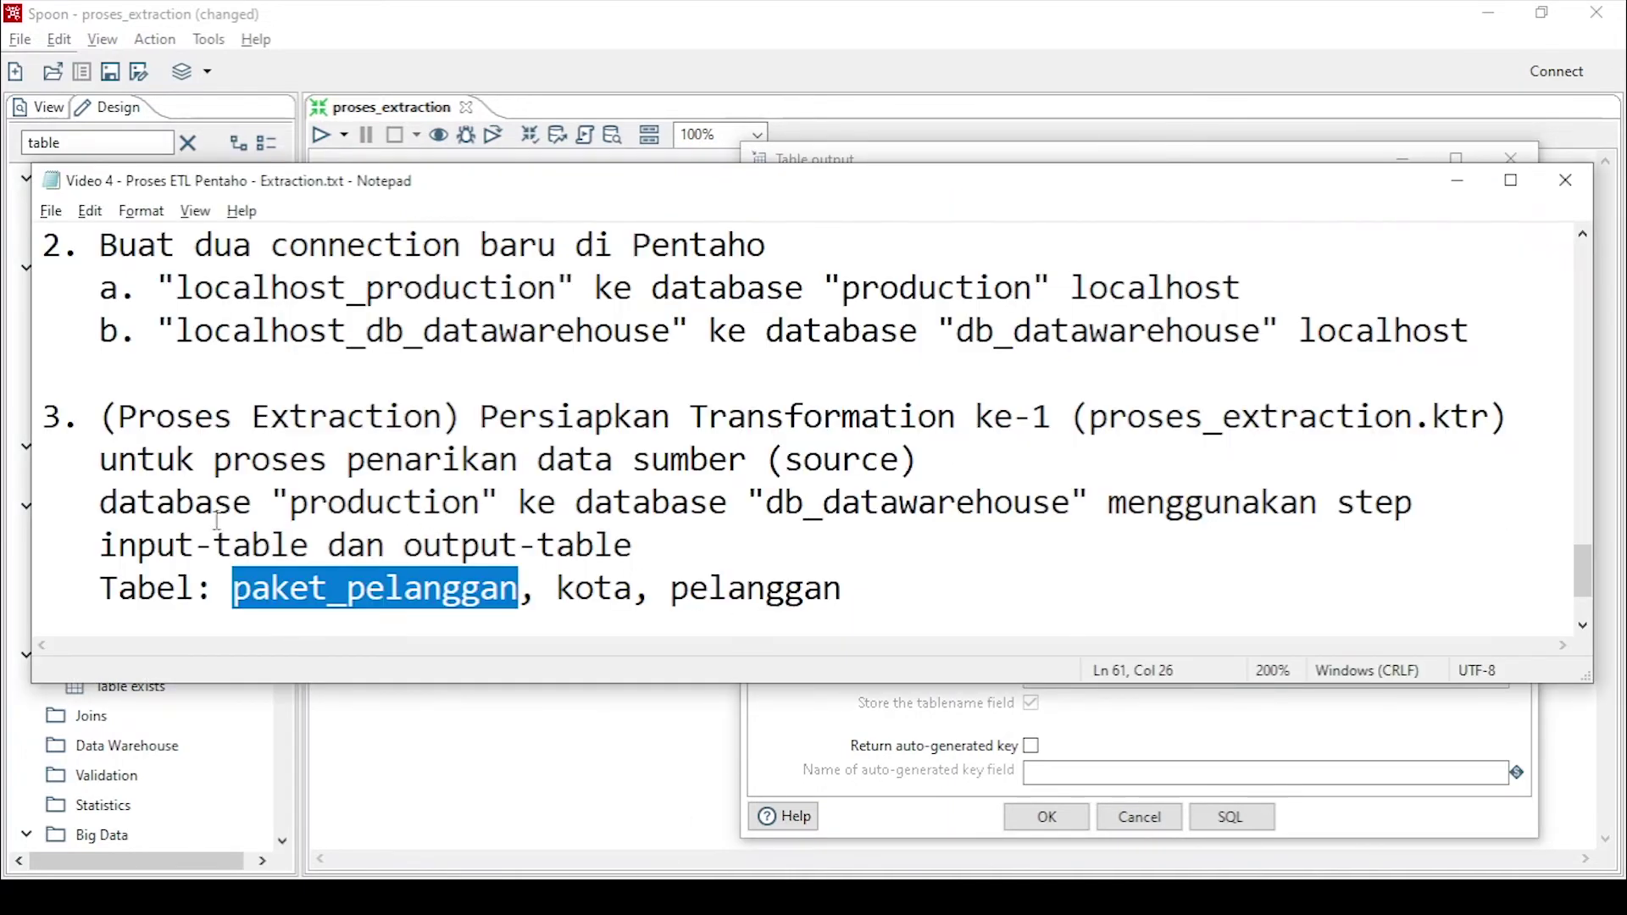
drag(98, 501, 500, 502)
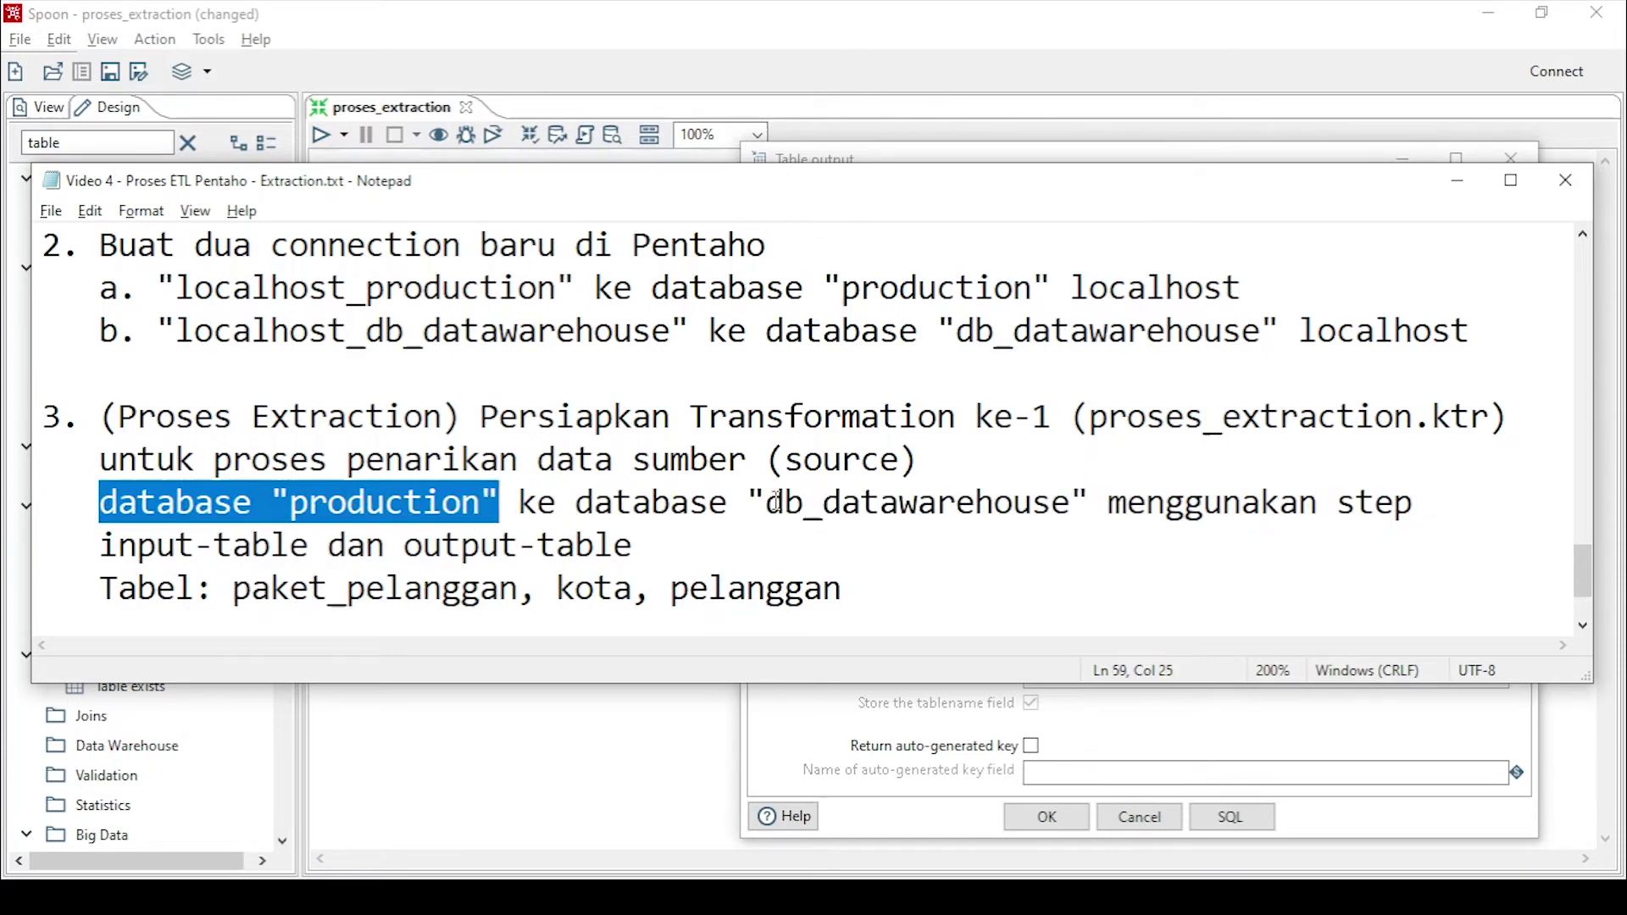
drag(765, 503, 1071, 503)
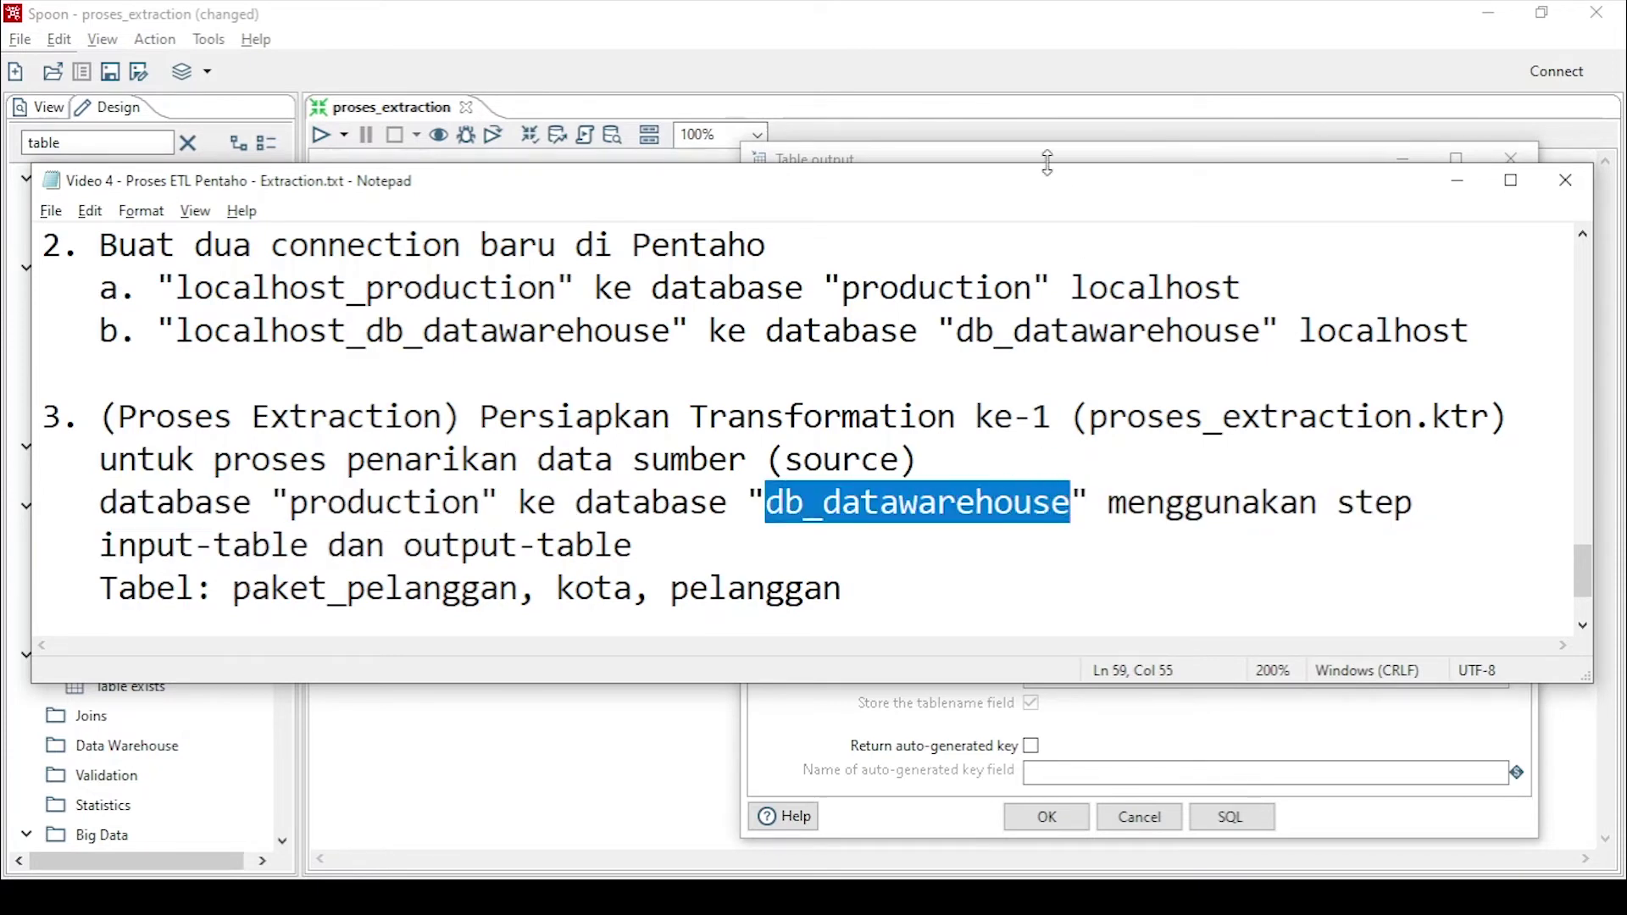
Switch to Spoon and set the Table output connection to localhost_db_datawarehouse
click(1032, 61)
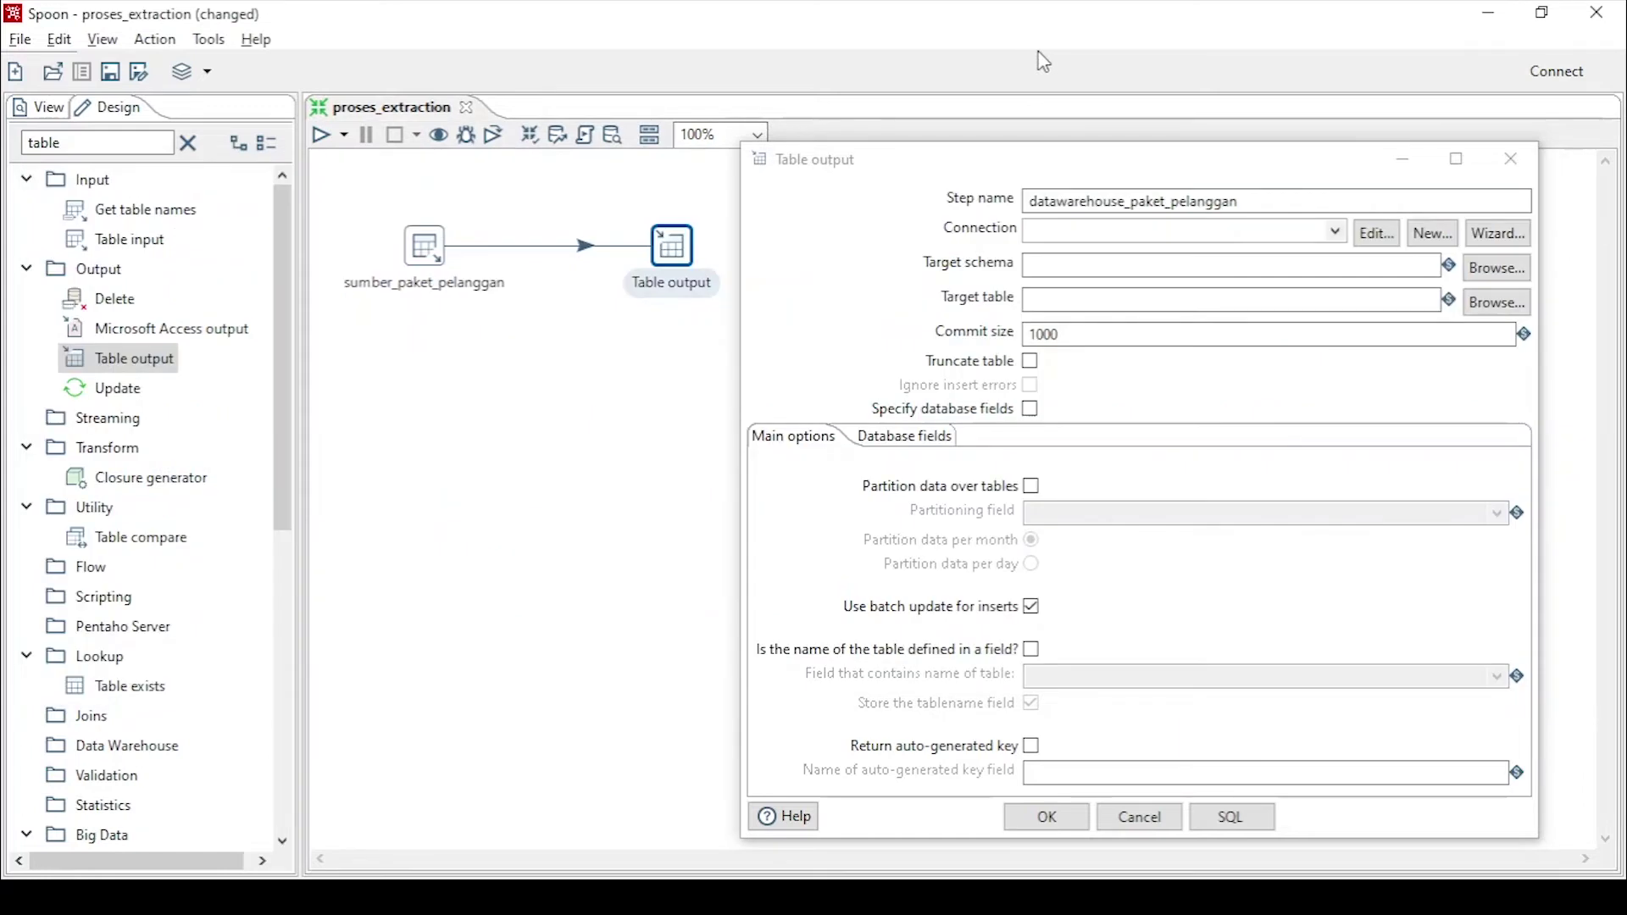
click(1335, 231)
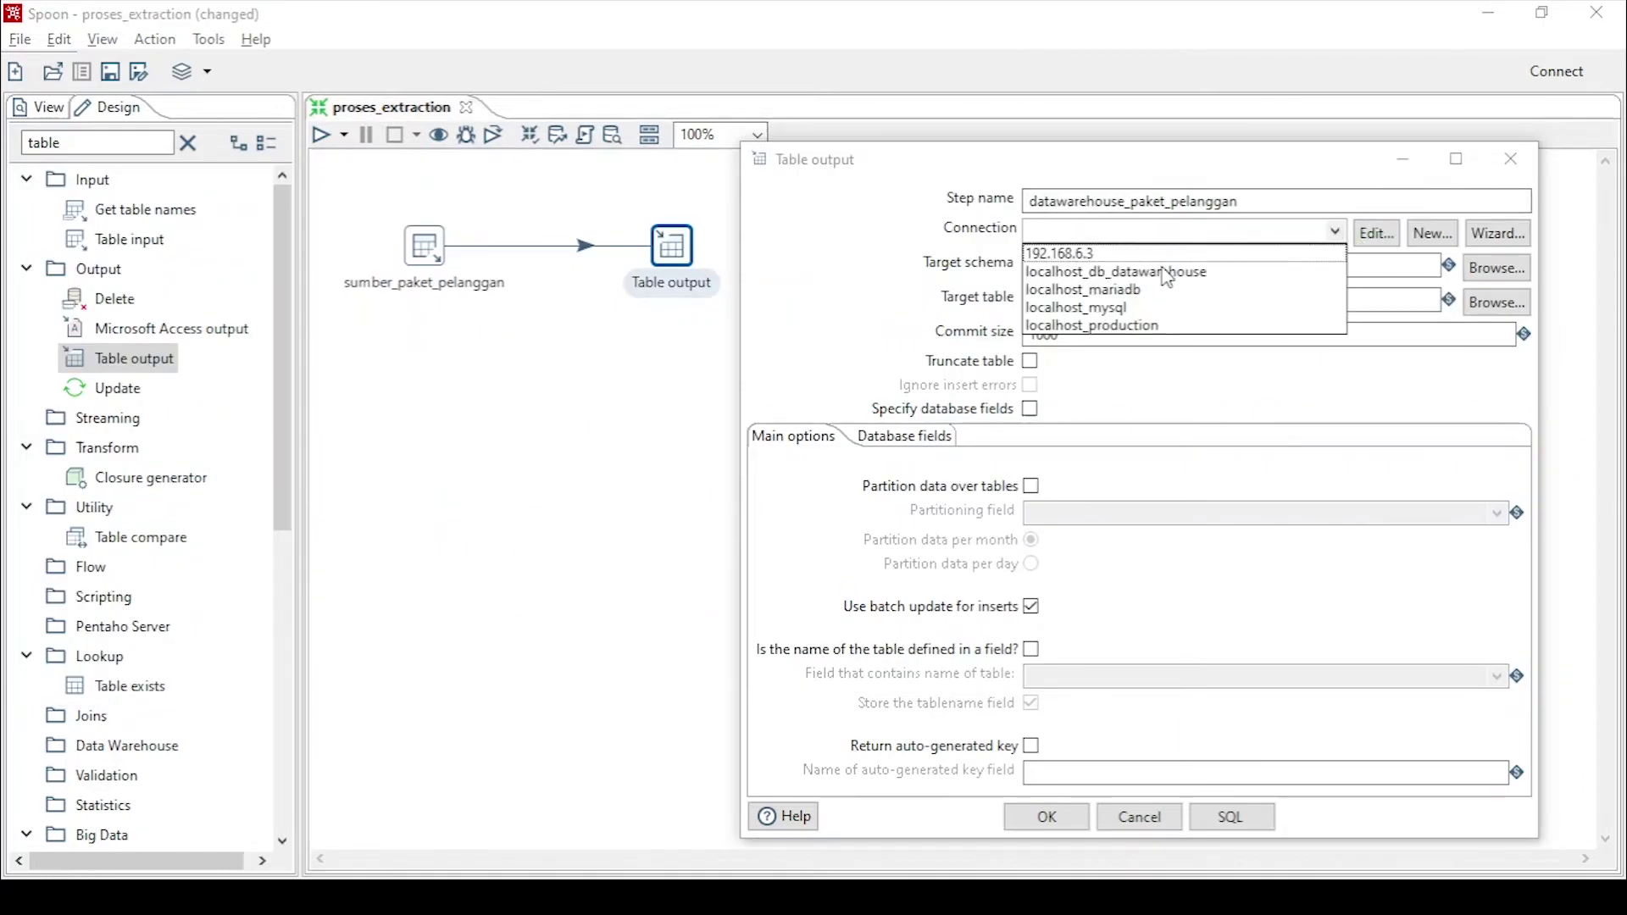
click(1119, 273)
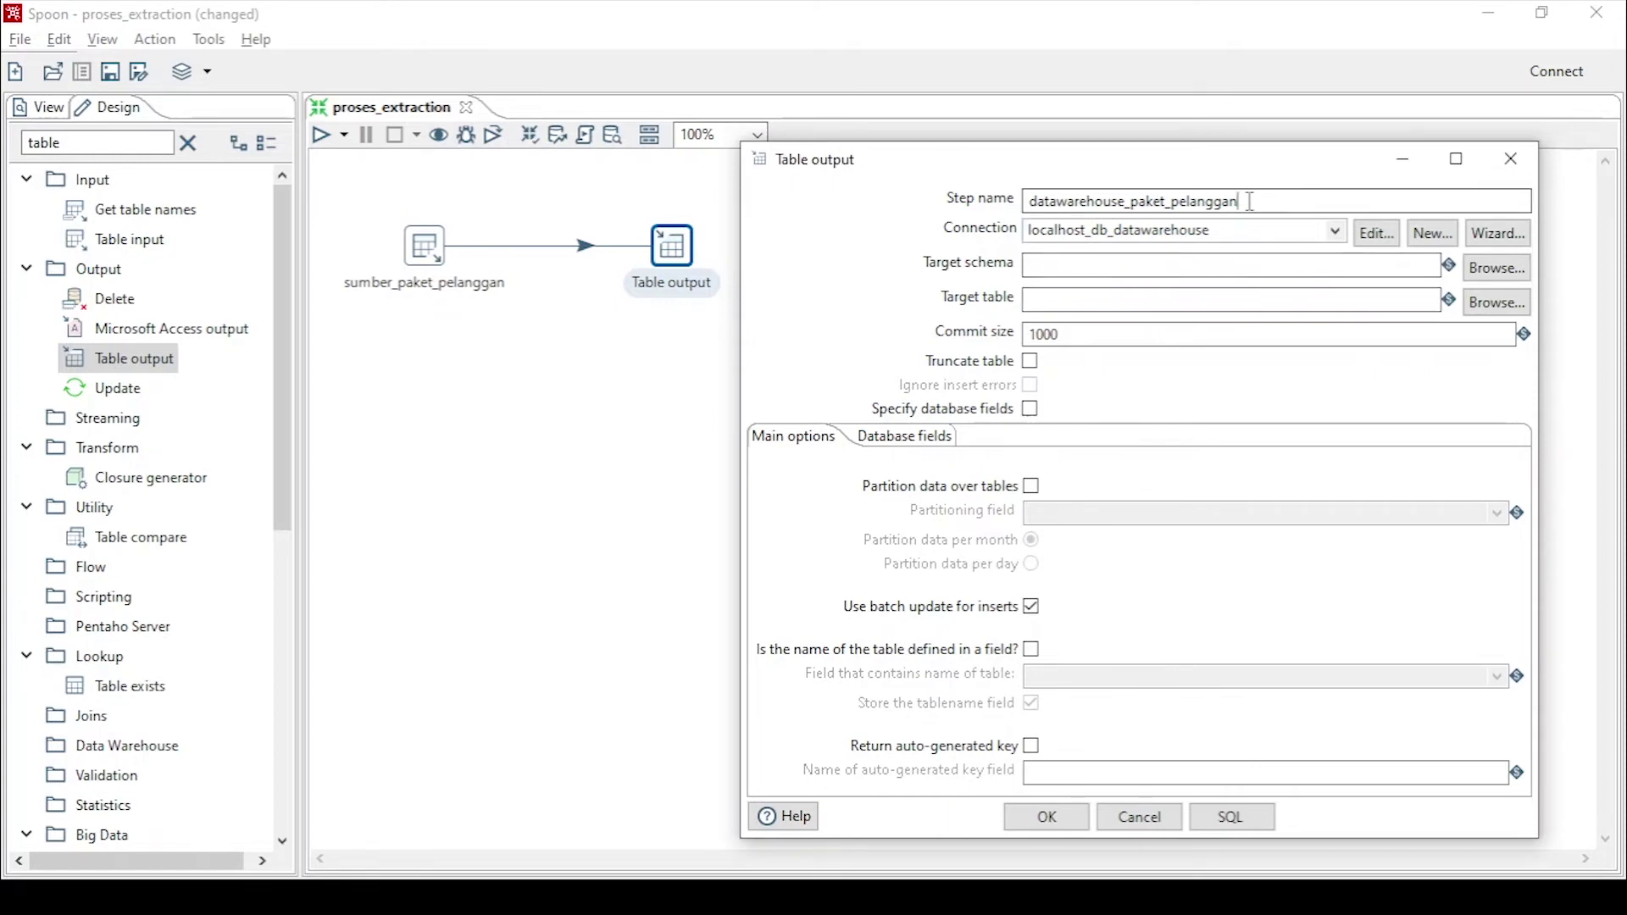
Copy paket_pelanggan from the step name, switch to DBeaver and check the Tables folder of db_datawarehouse
drag(1238, 200, 1132, 201)
key(ctrl+c)
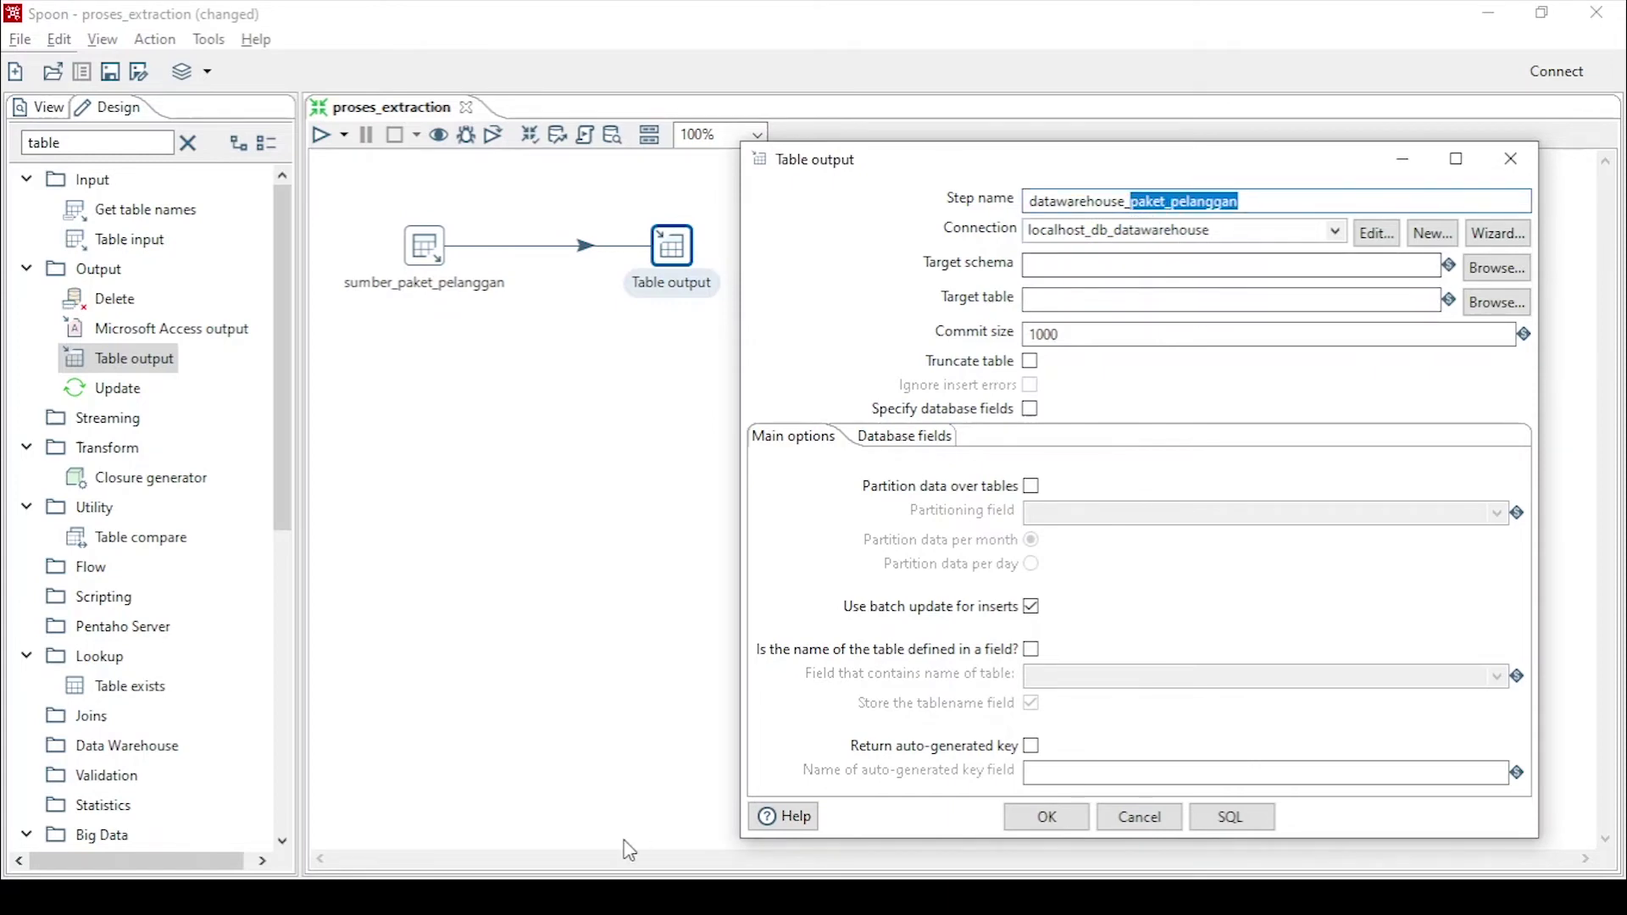
click(406, 898)
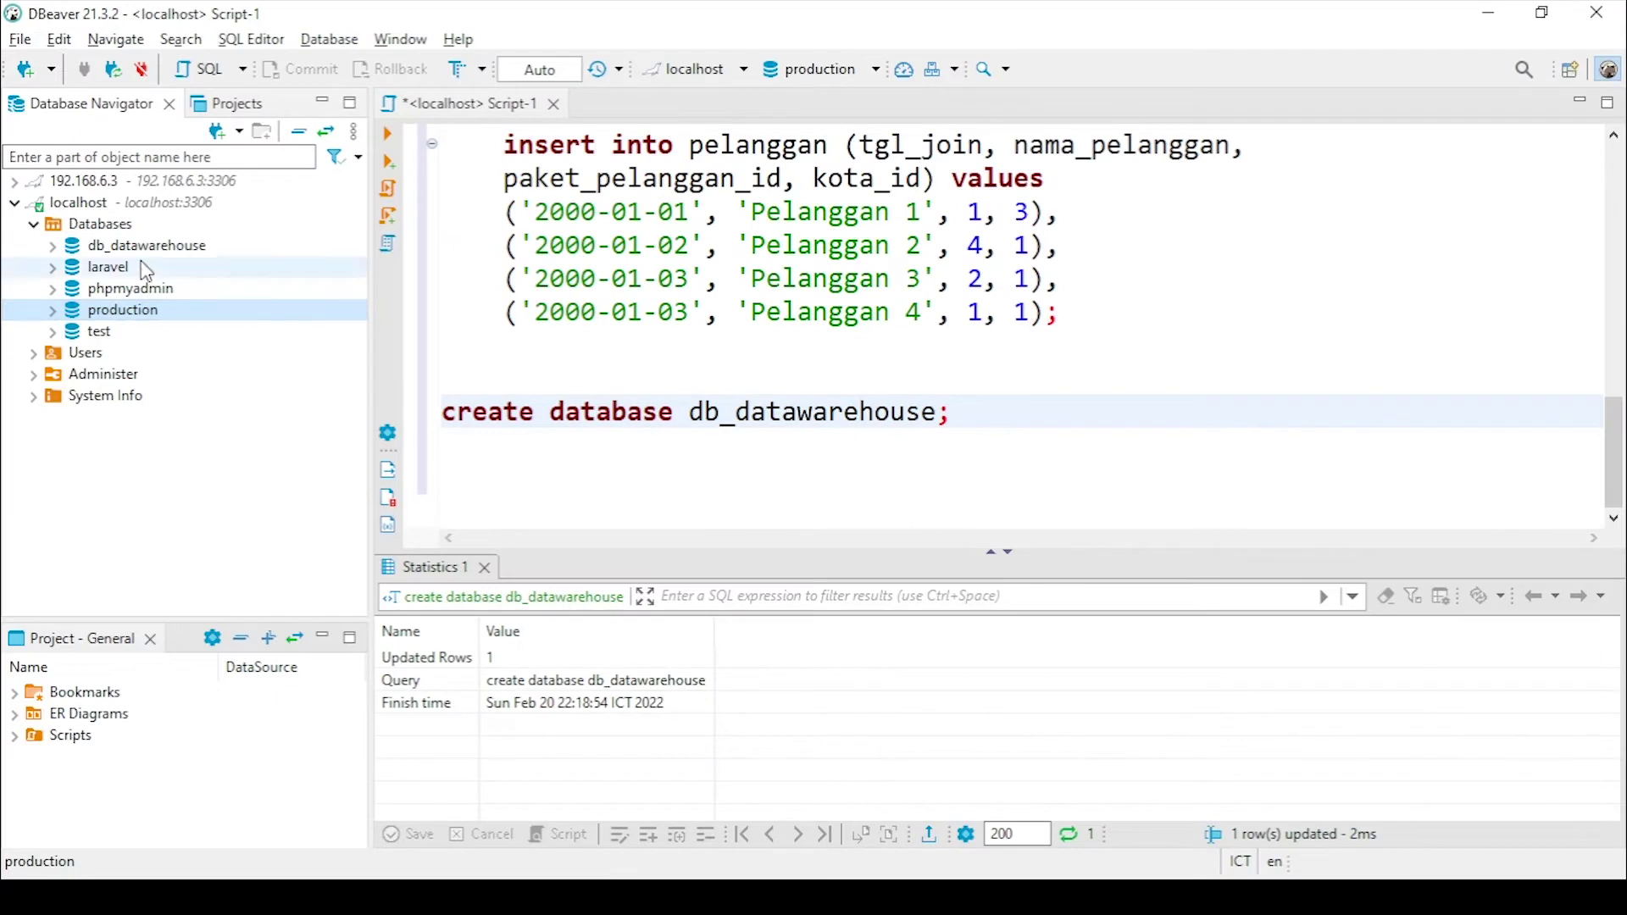
click(53, 246)
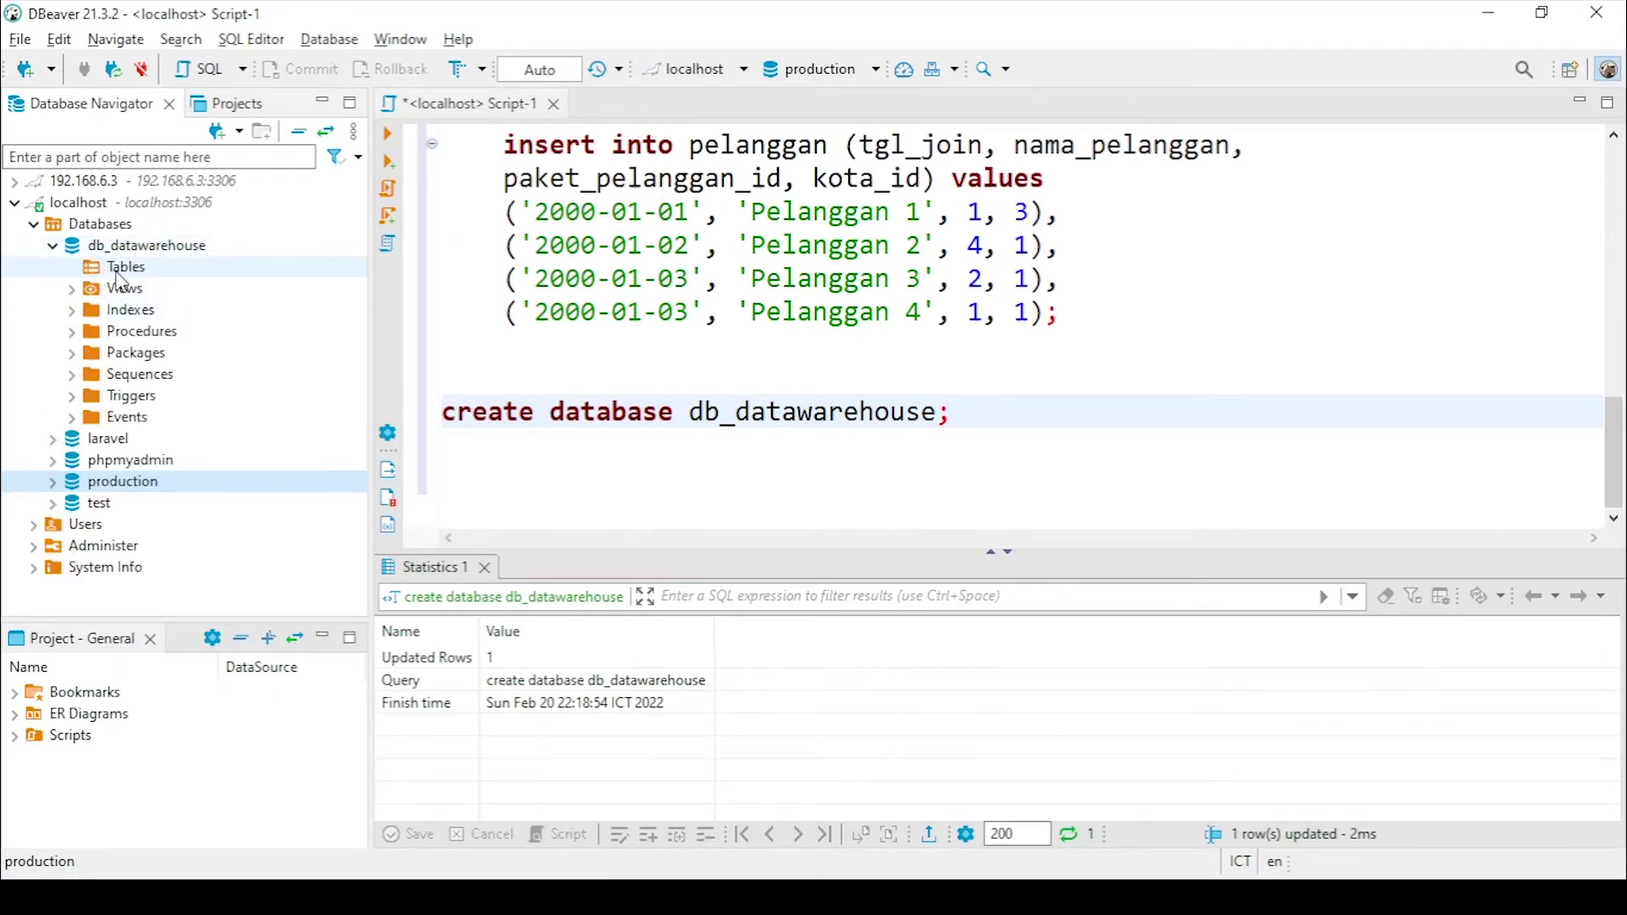
right_click(112, 270)
click(206, 592)
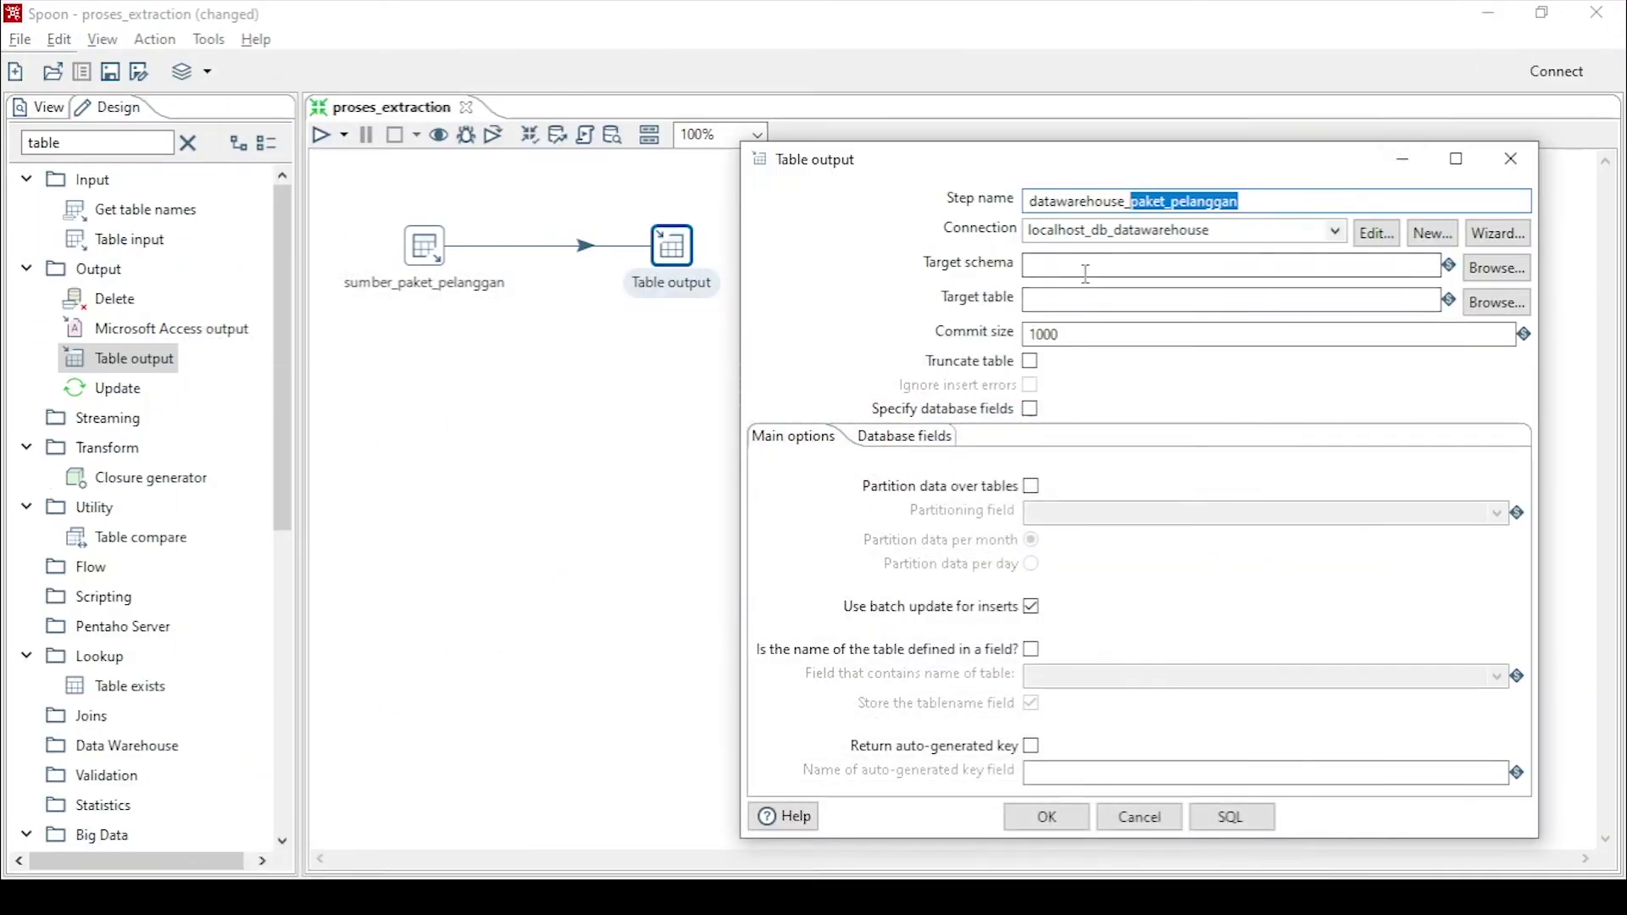
Switch to Spoon and paste paket_pelanggan as the target table of the Table output step
click(1068, 297)
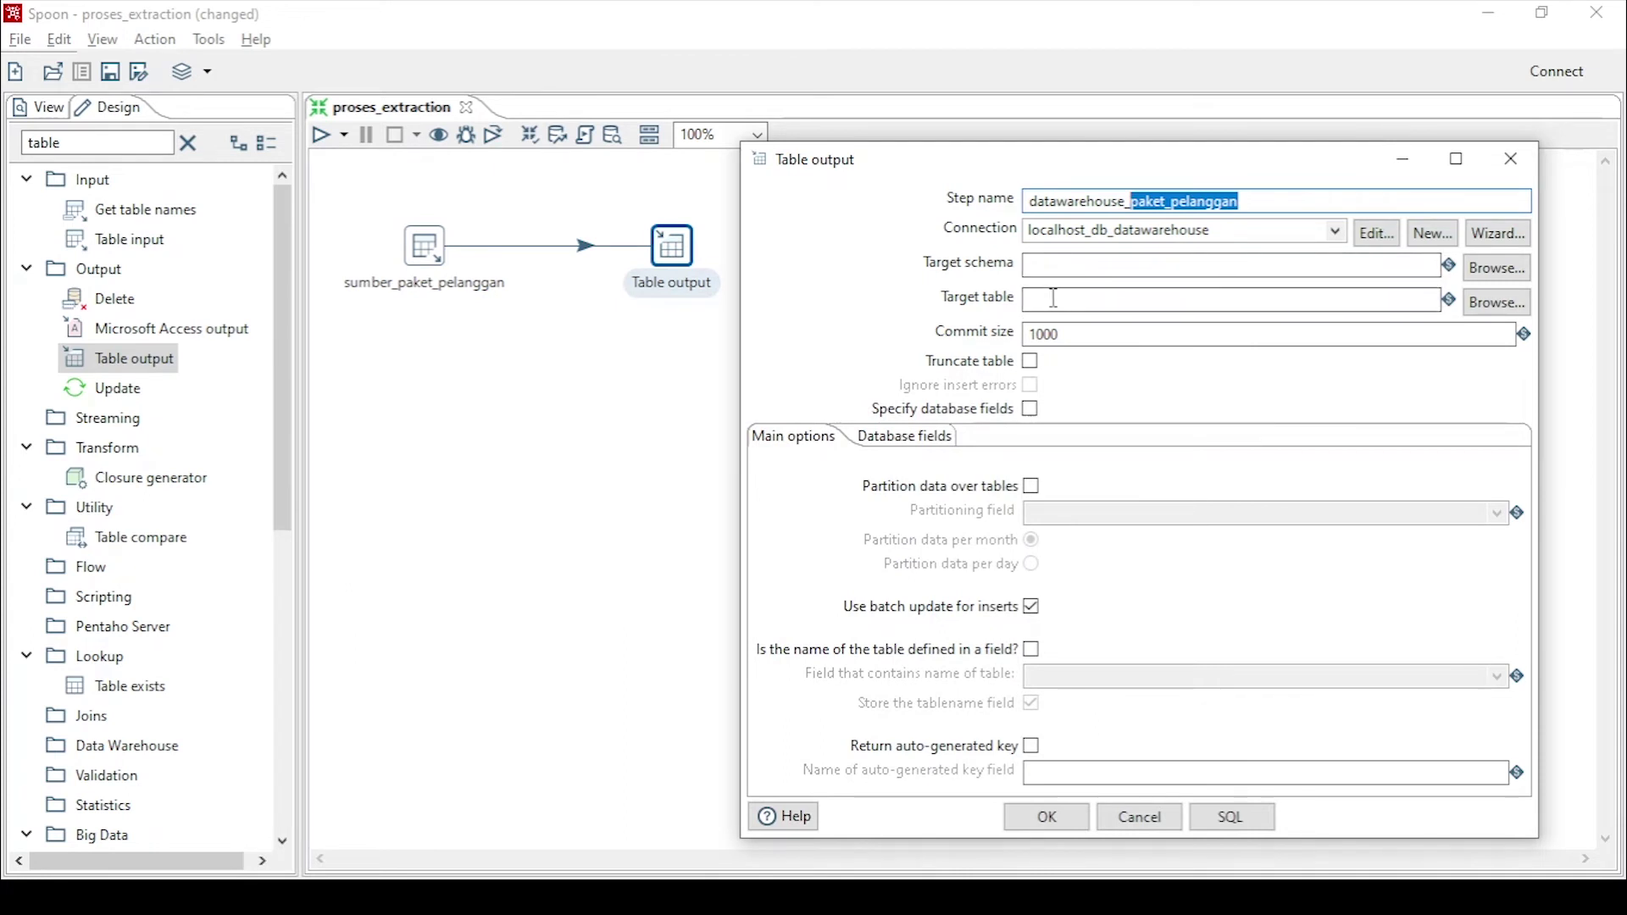
right_click(1056, 298)
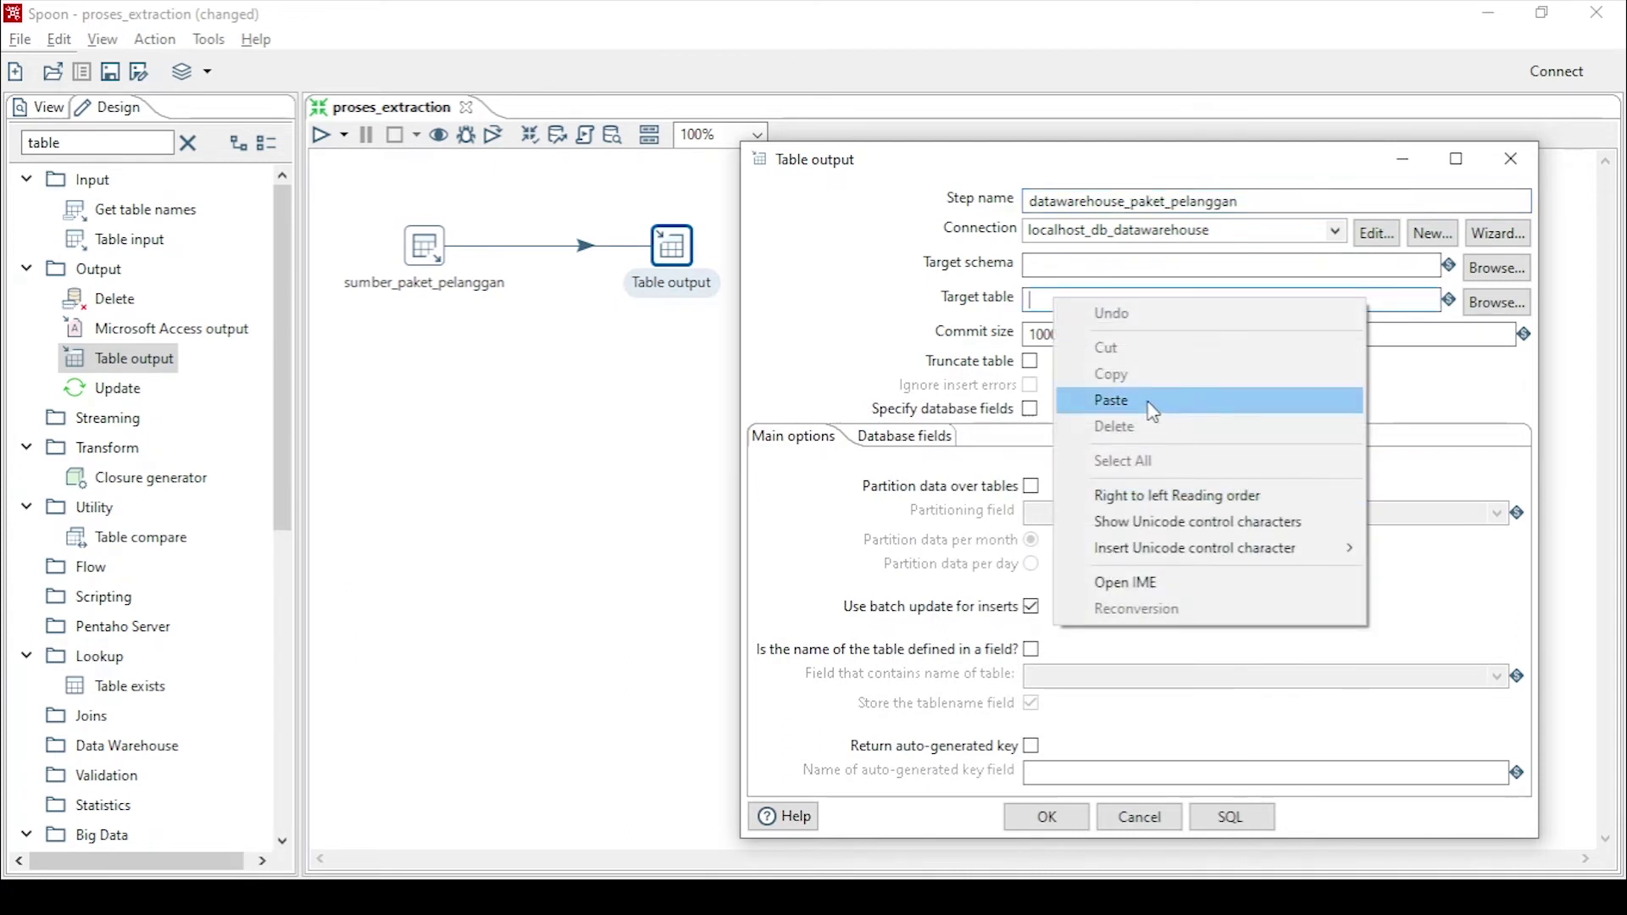
click(1112, 400)
drag(1140, 302, 1028, 302)
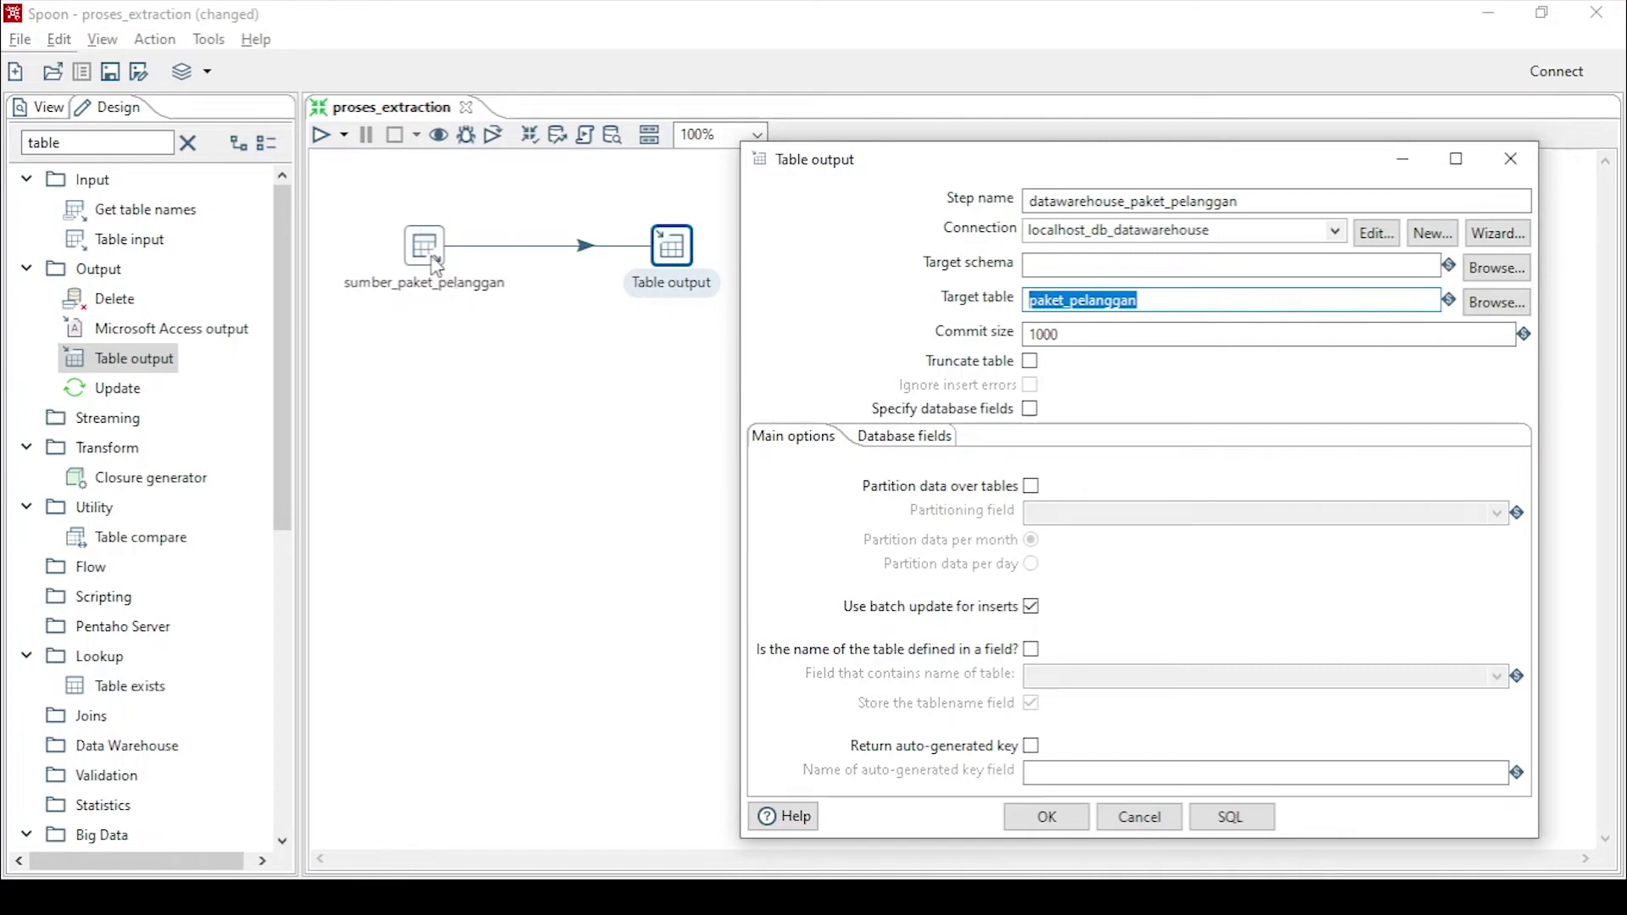
Enable Truncate table and Specify database fields for the paket_pelanggan output, and load its fields id and nama_paket
click(1031, 363)
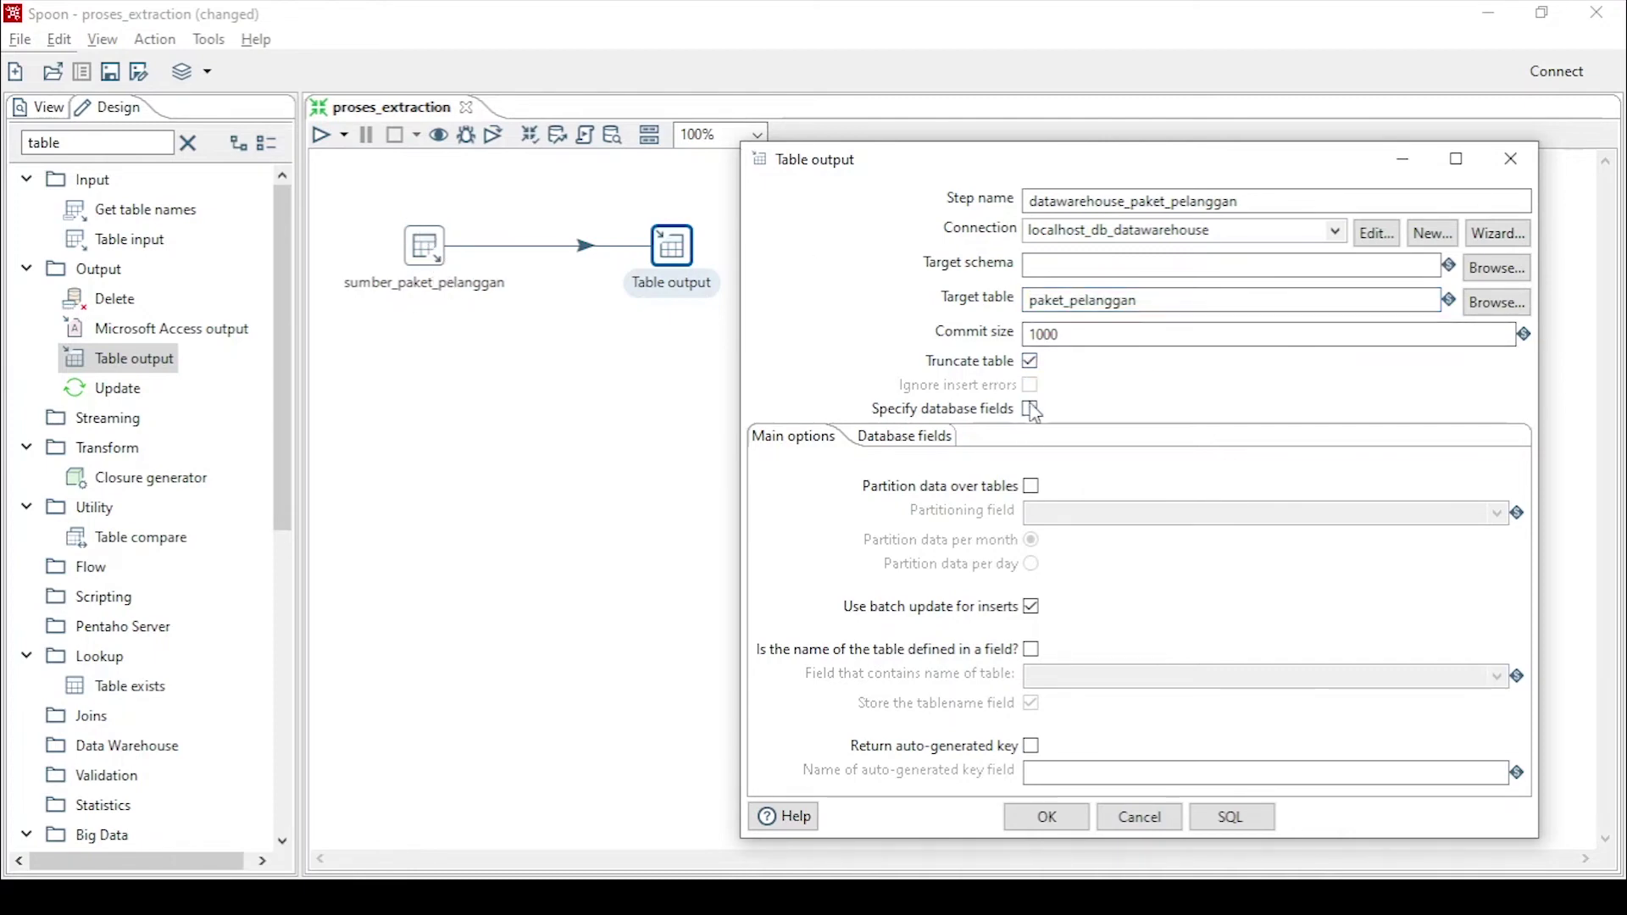
click(905, 438)
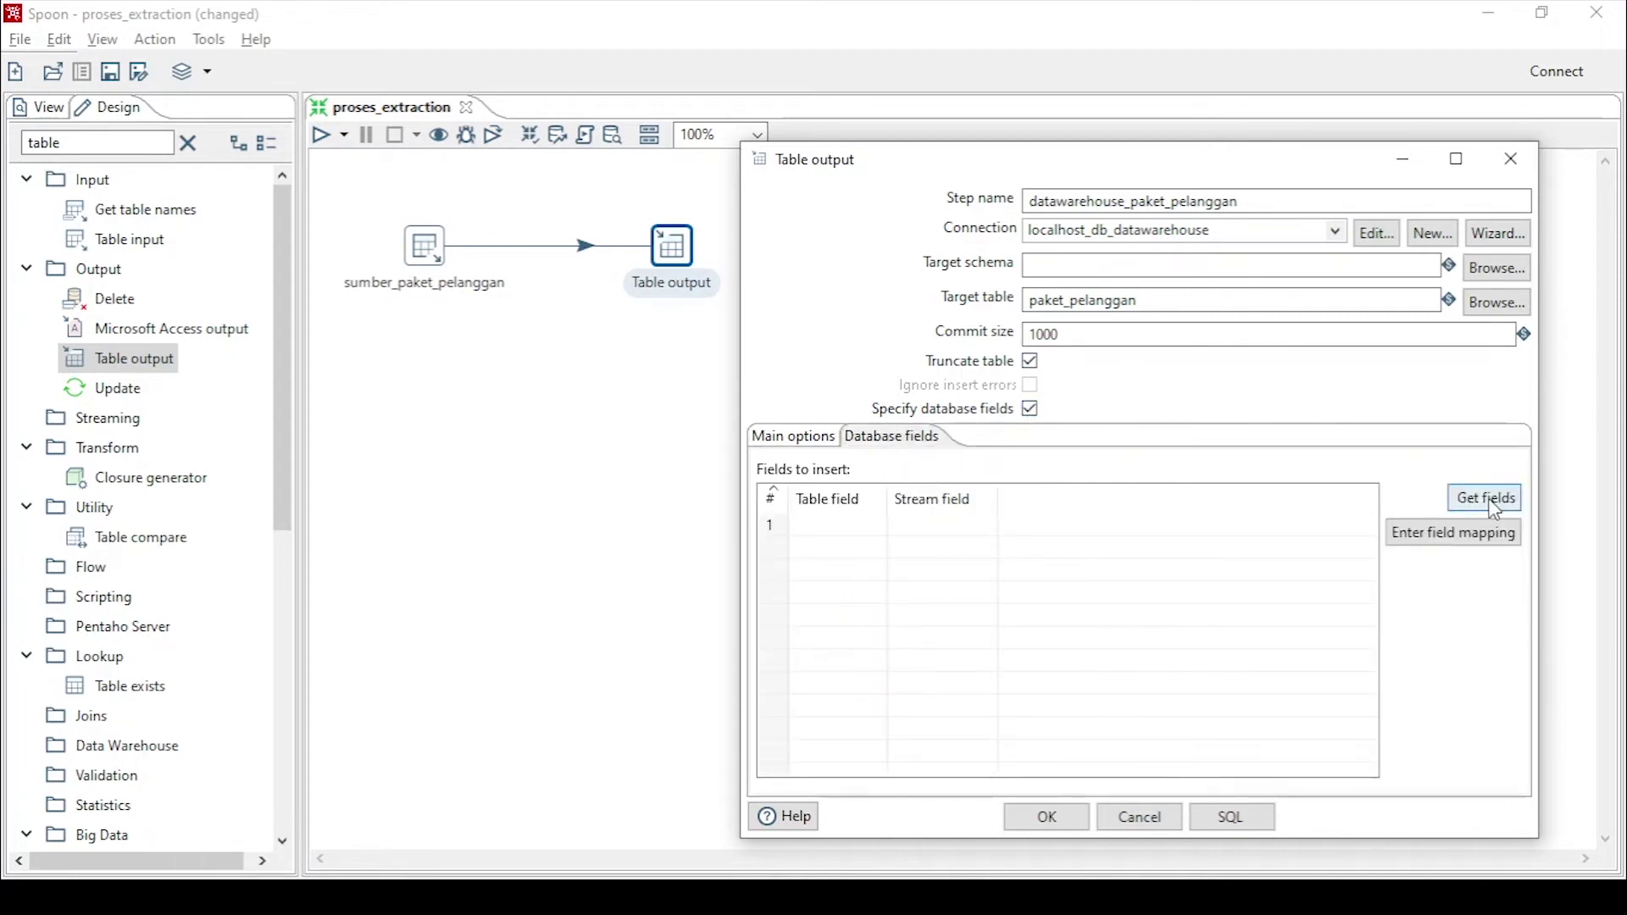
click(1459, 501)
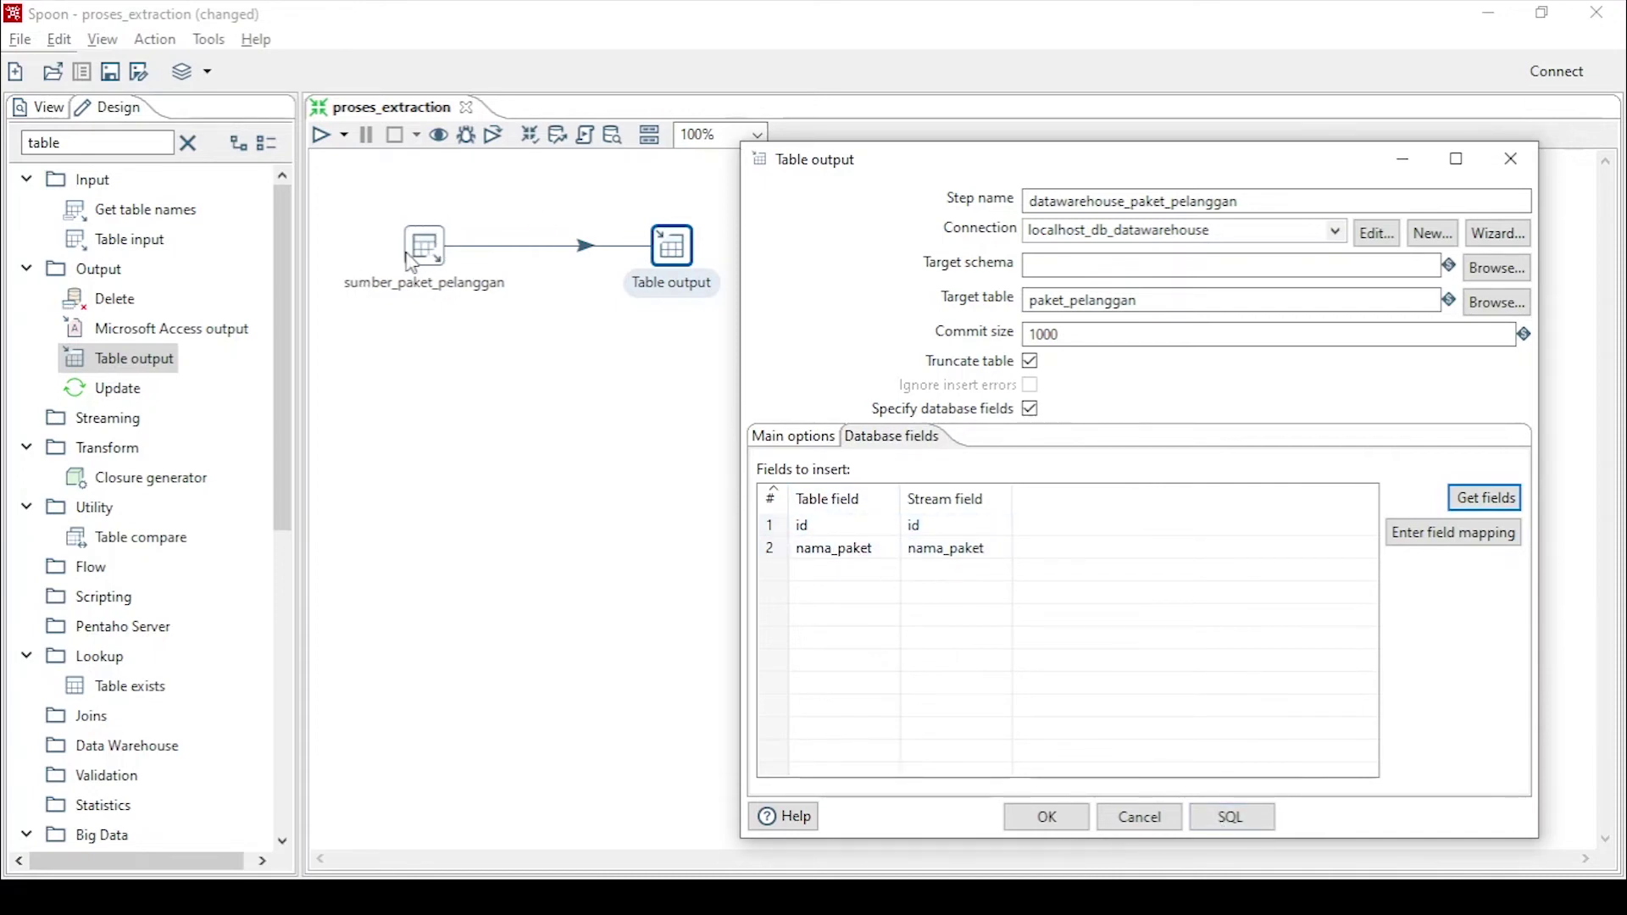
Generate and execute the SQL that creates table paket_pelanggan in the data warehouse, and confirm the datawarehouse_paket_pelanggan step
click(1261, 824)
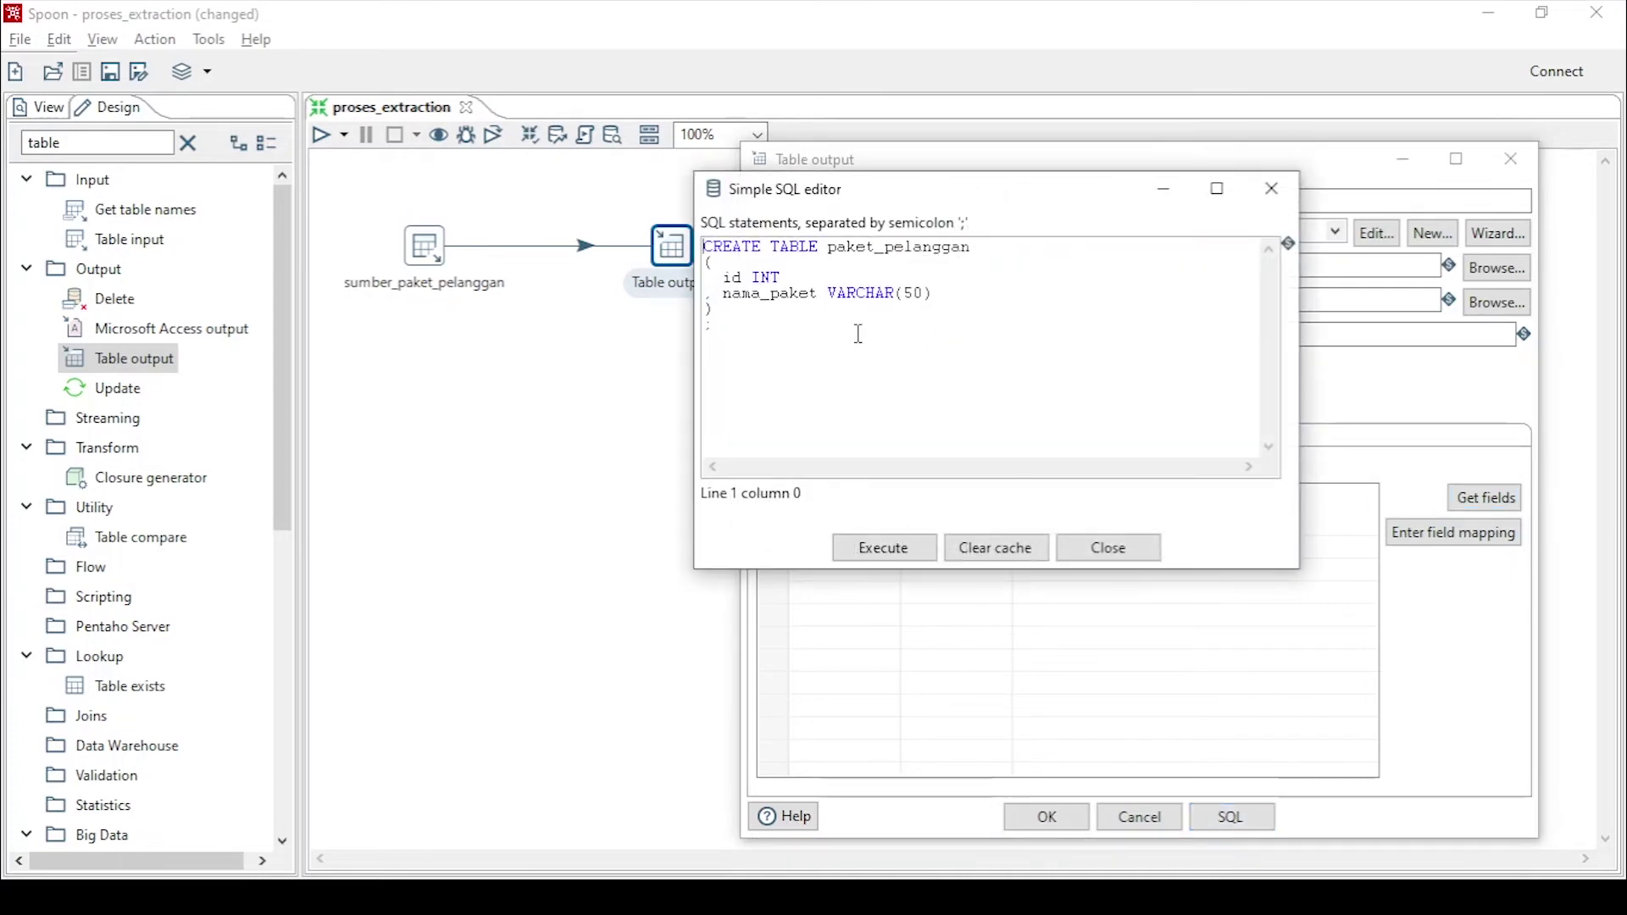
click(895, 551)
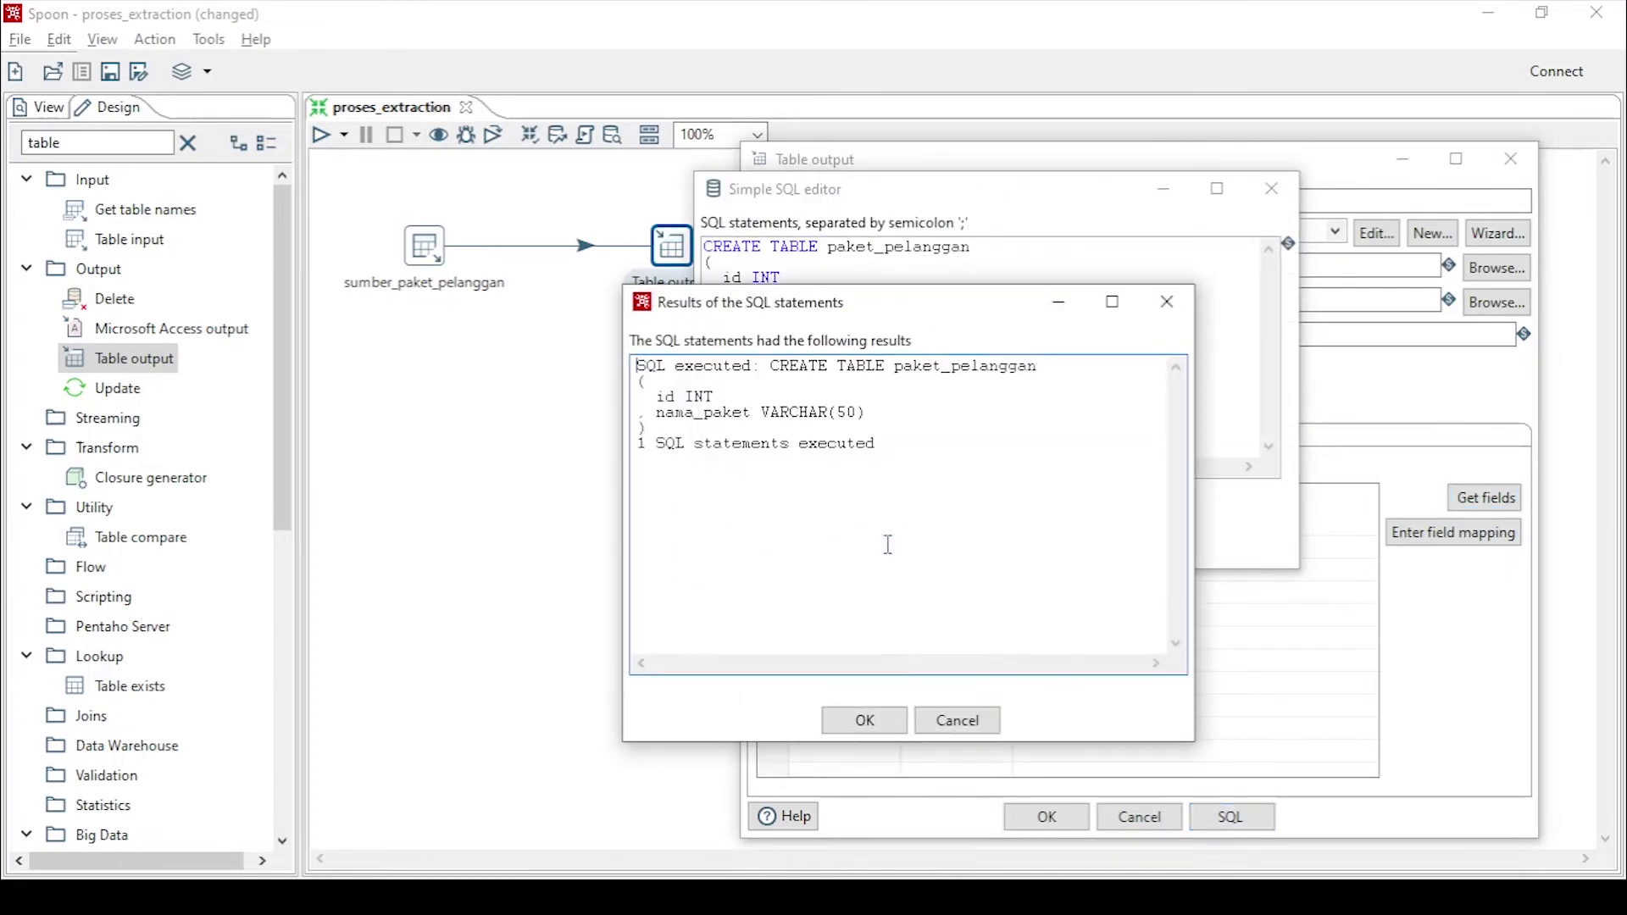
click(864, 720)
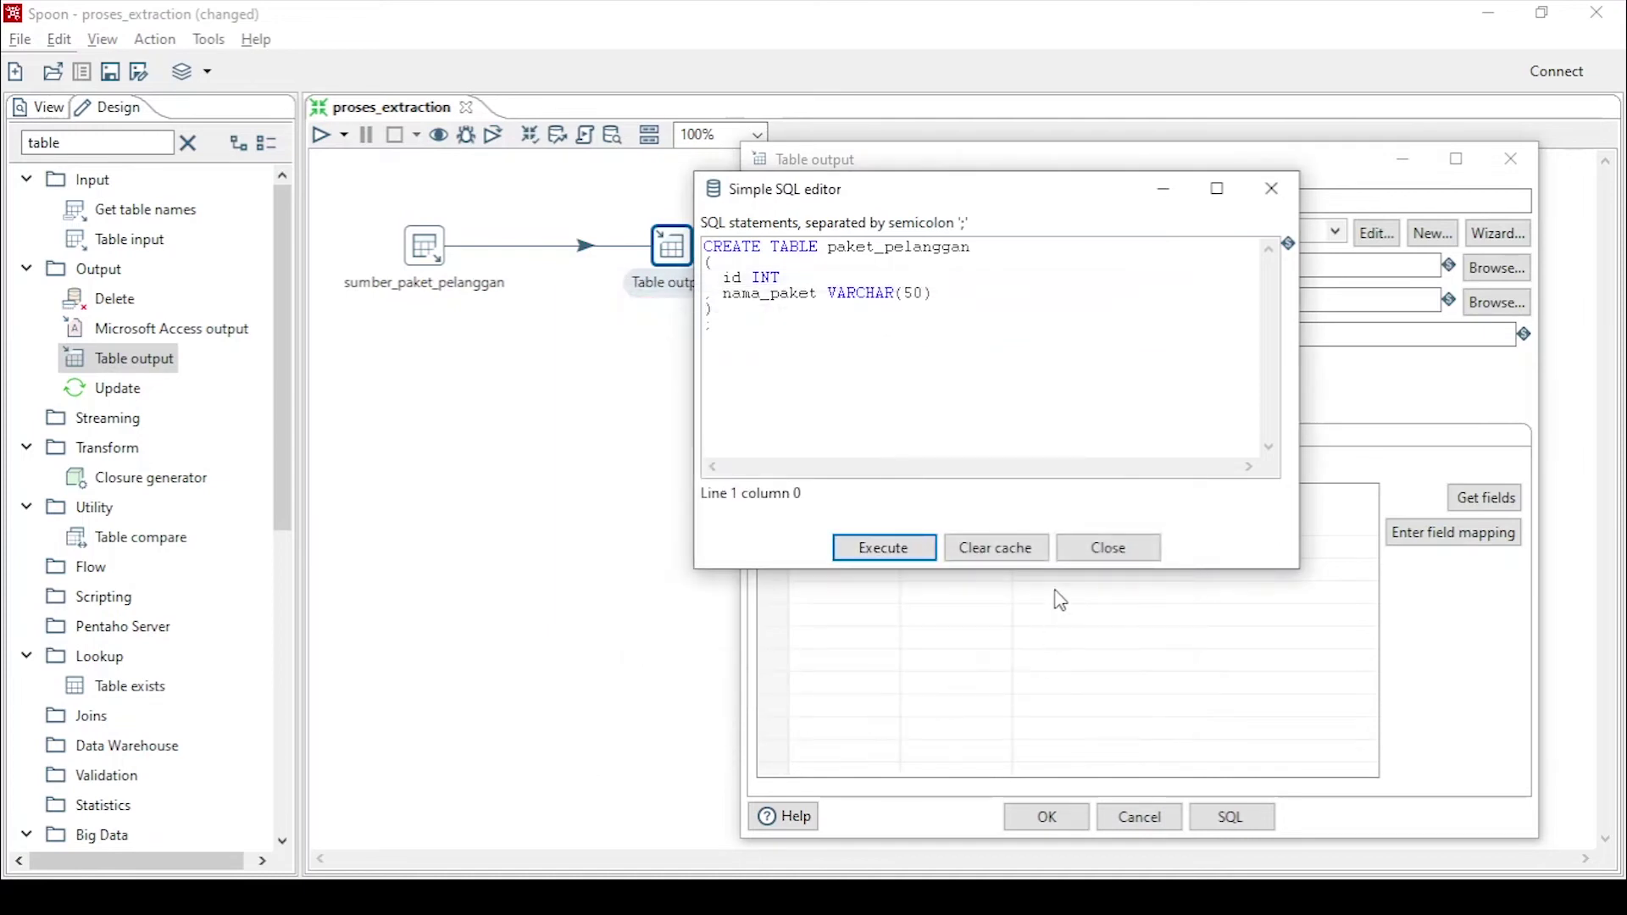
click(1135, 547)
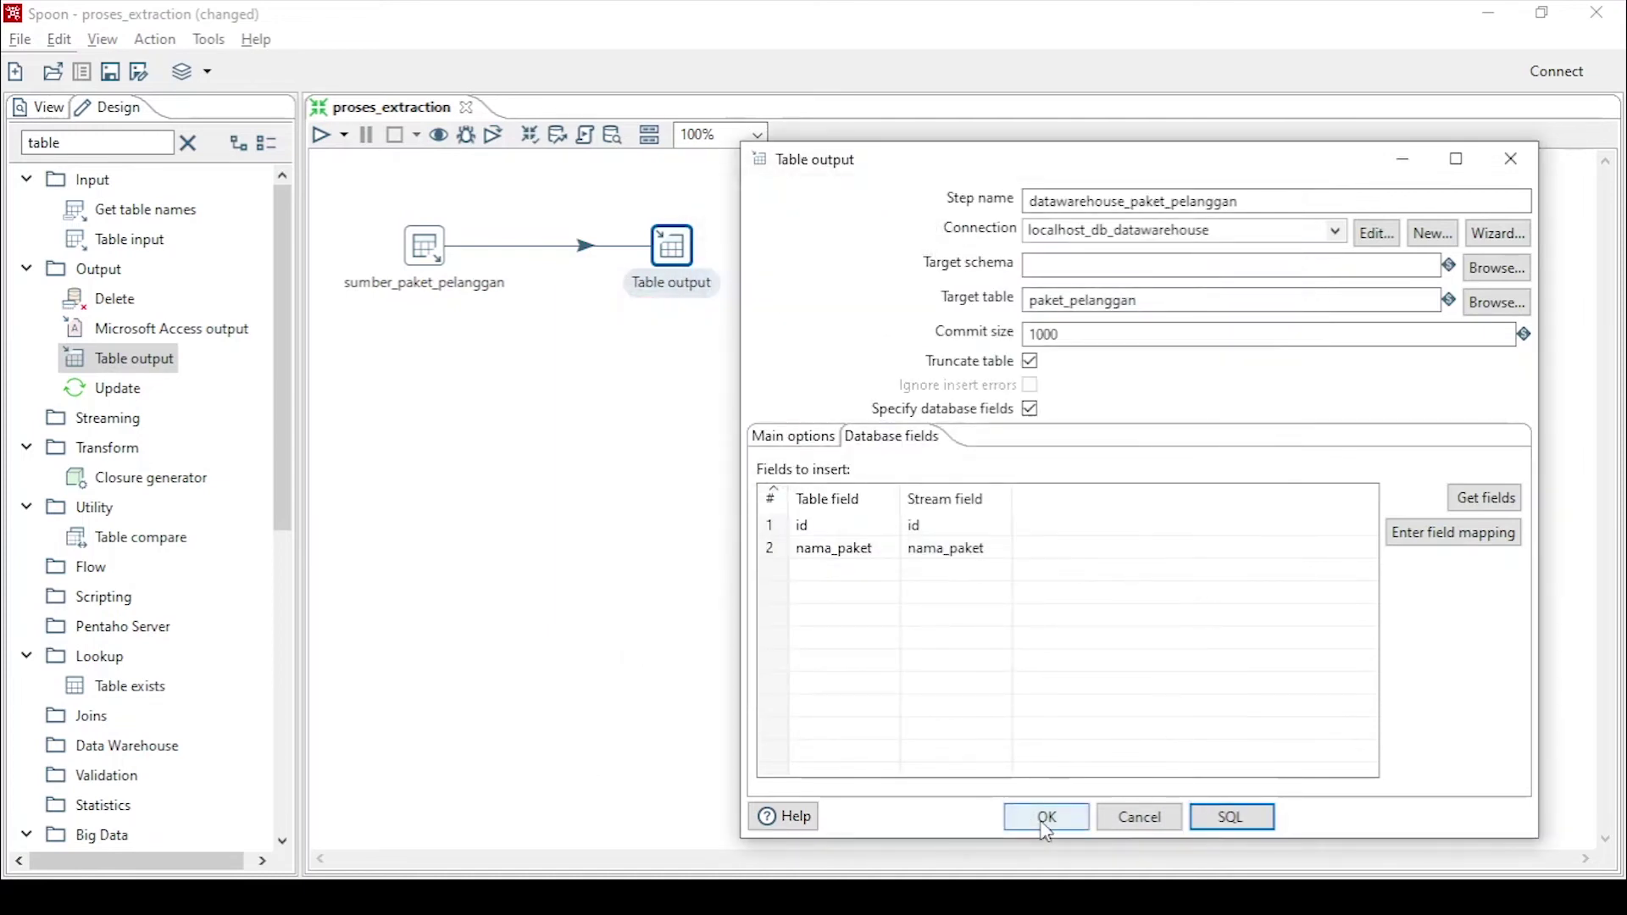
click(1046, 818)
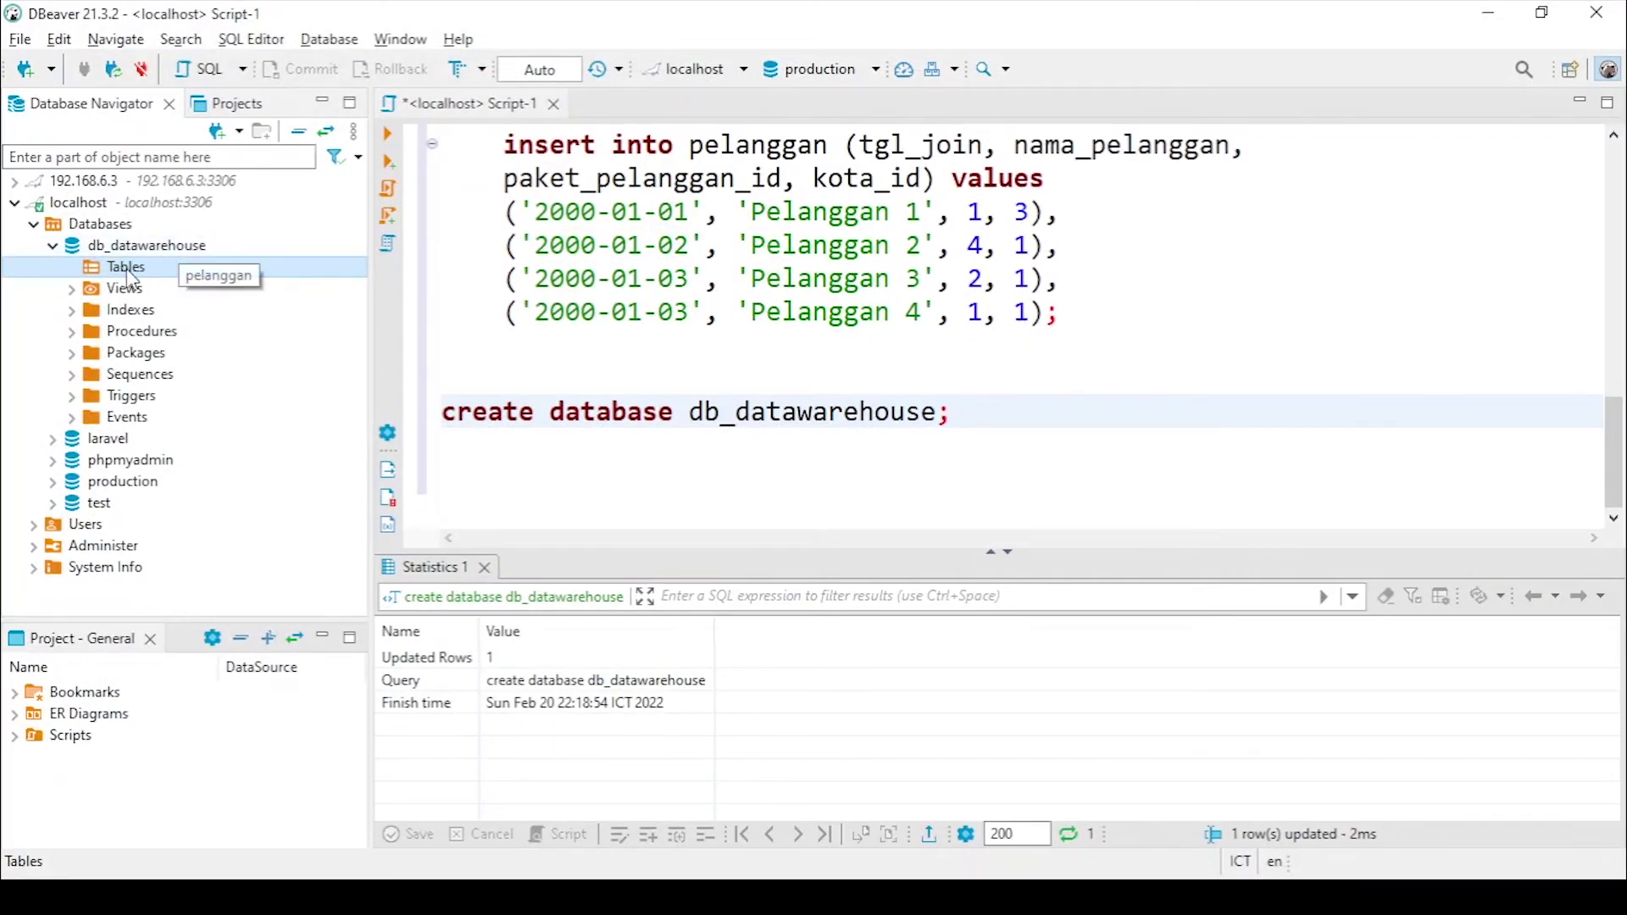
Switch to DBeaver and refresh the Tables folder of db_datawarehouse to check for the new paket_pelanggan table
right_click(129, 273)
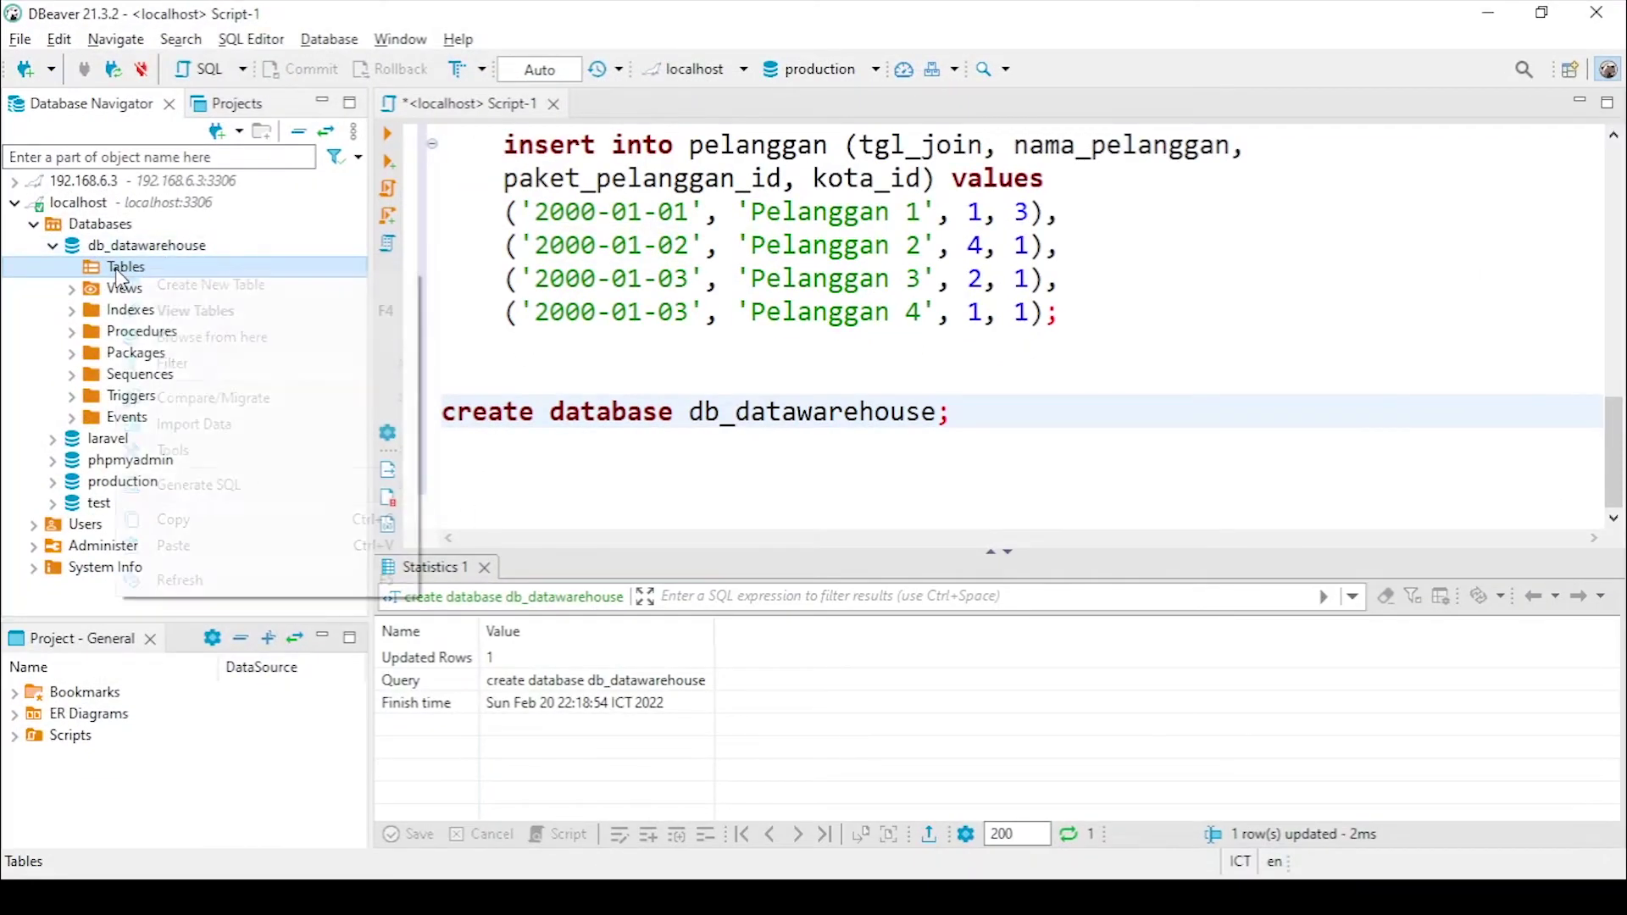
click(240, 585)
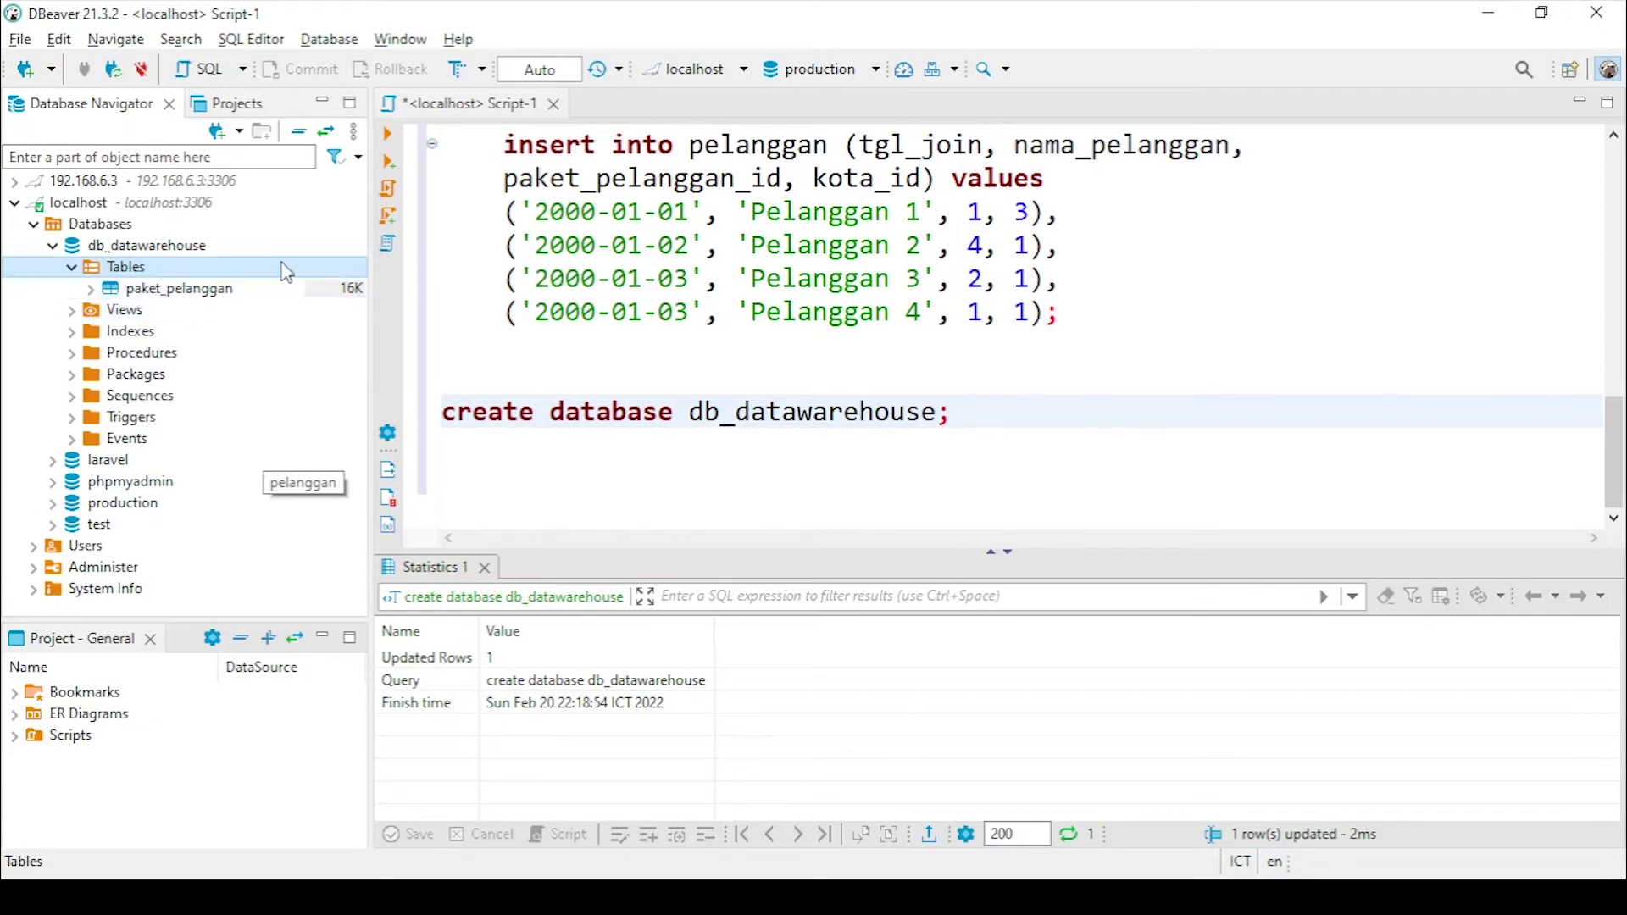
click(1488, 14)
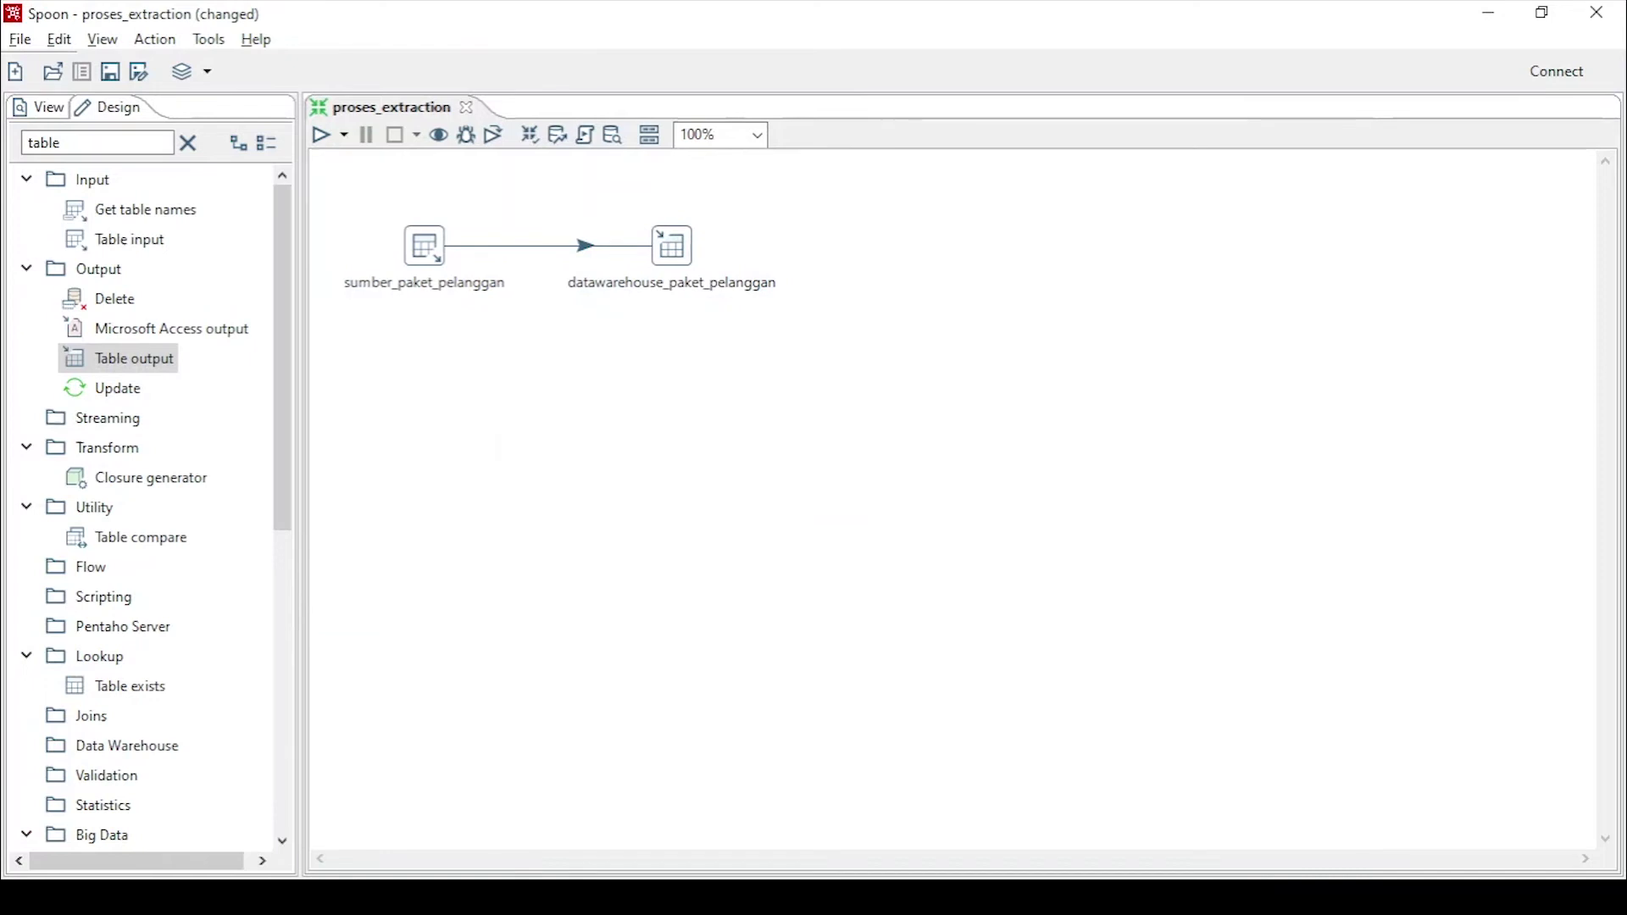
In Spoon, add a Table input step below sumber_paket_pelanggan and connect a new Table output step to it
key(alt+Tab)
drag(557, 591, 633, 591)
click(649, 60)
drag(105, 249, 425, 379)
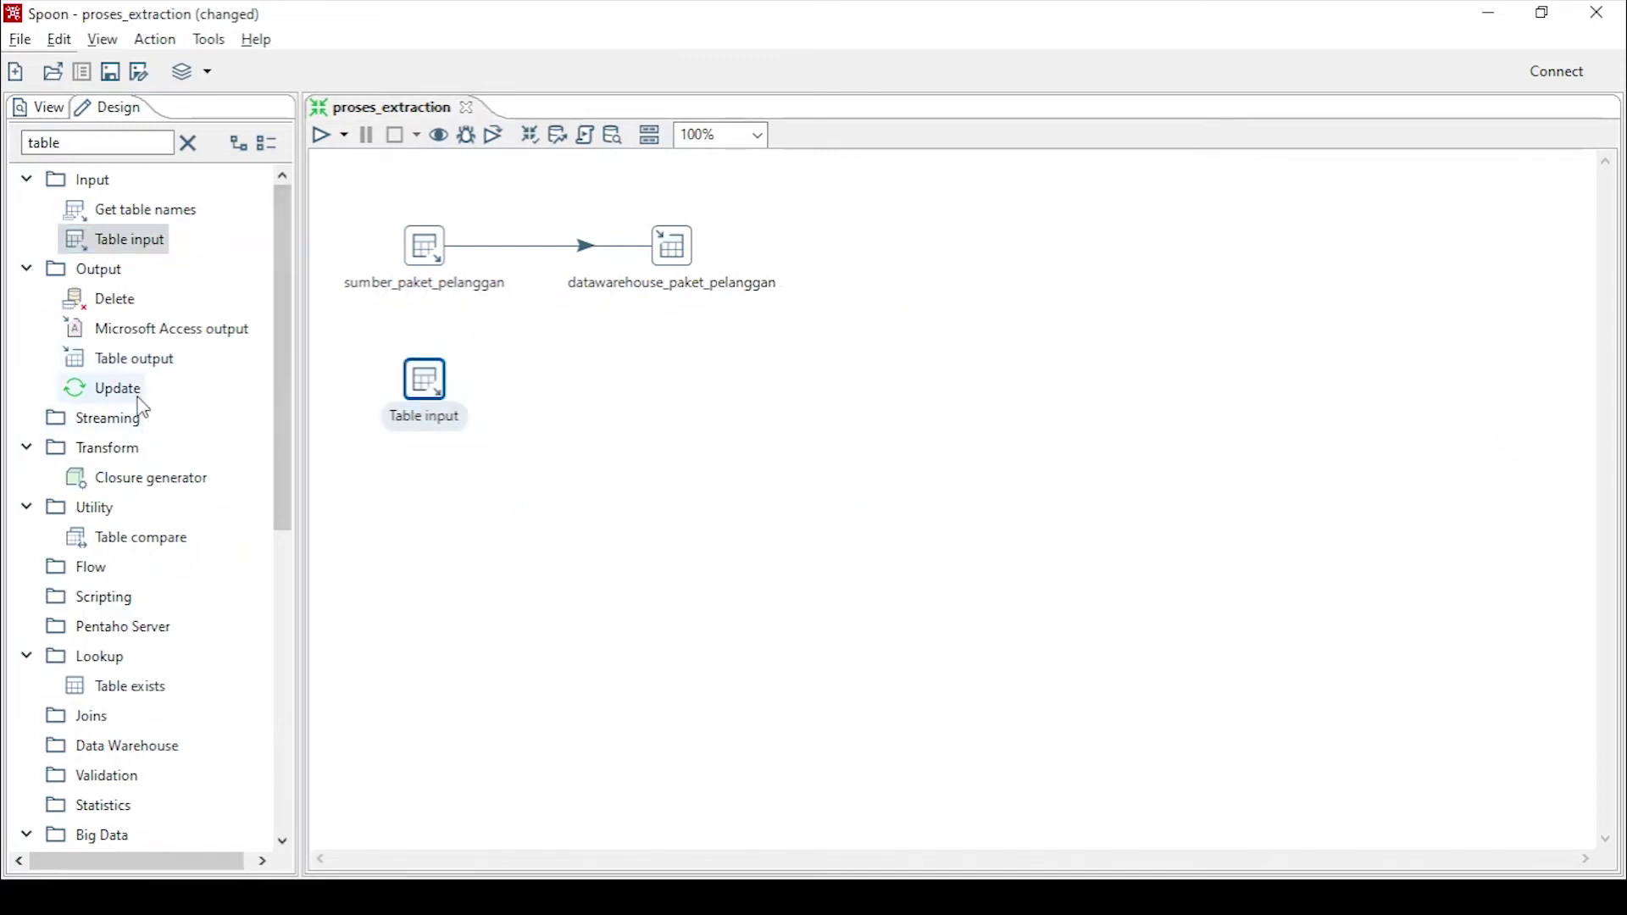
drag(144, 371, 496, 408)
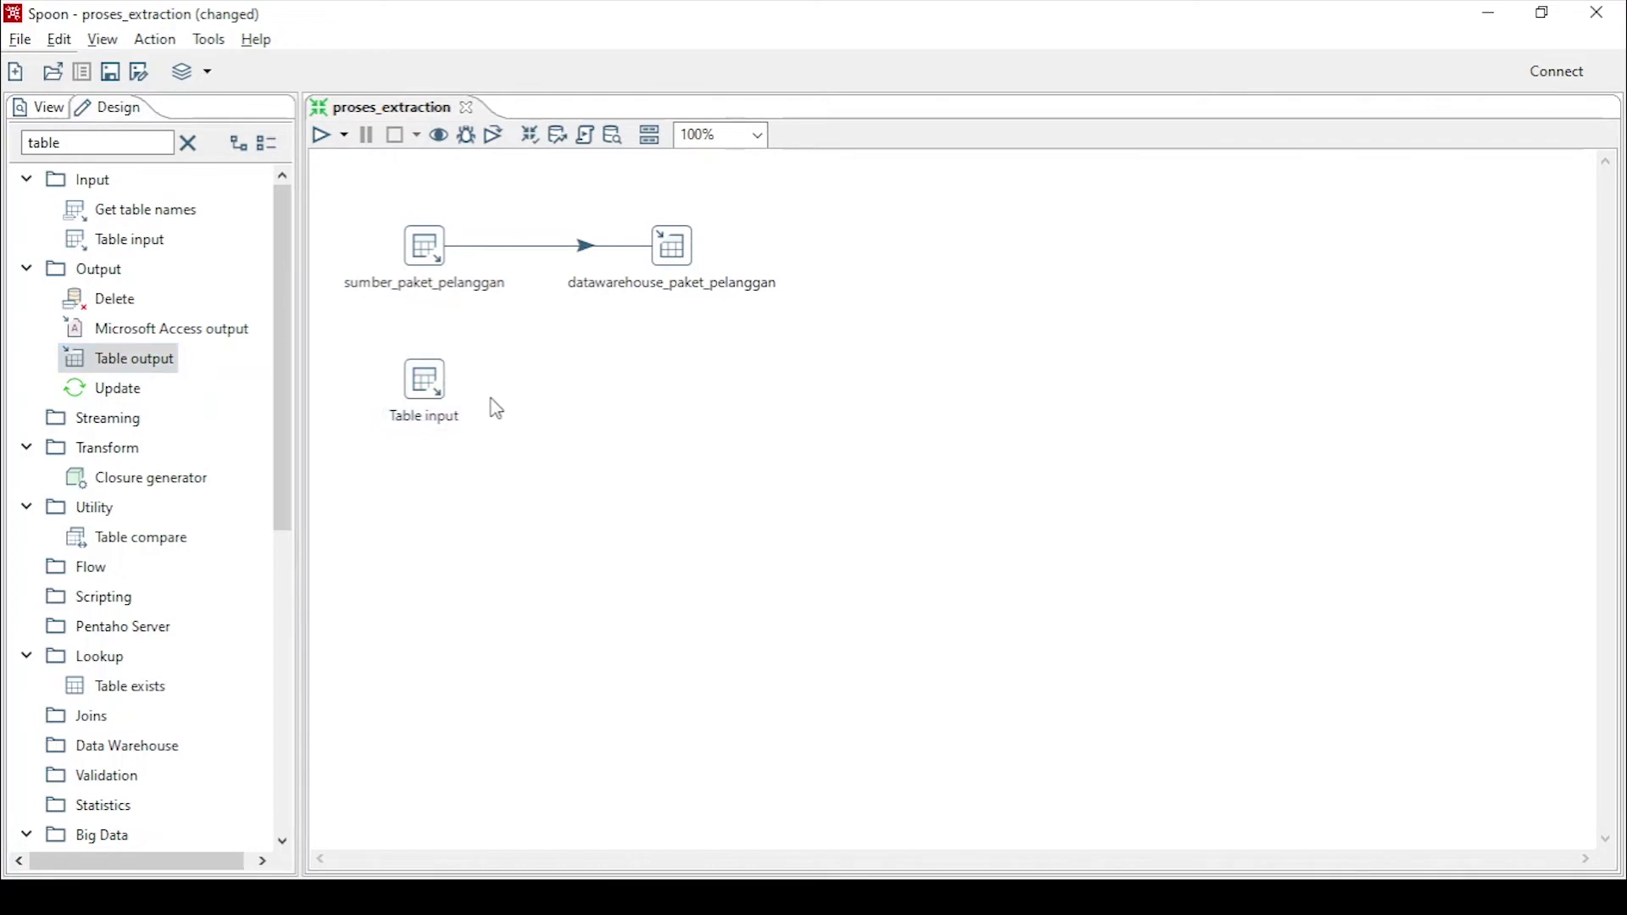
click(430, 392)
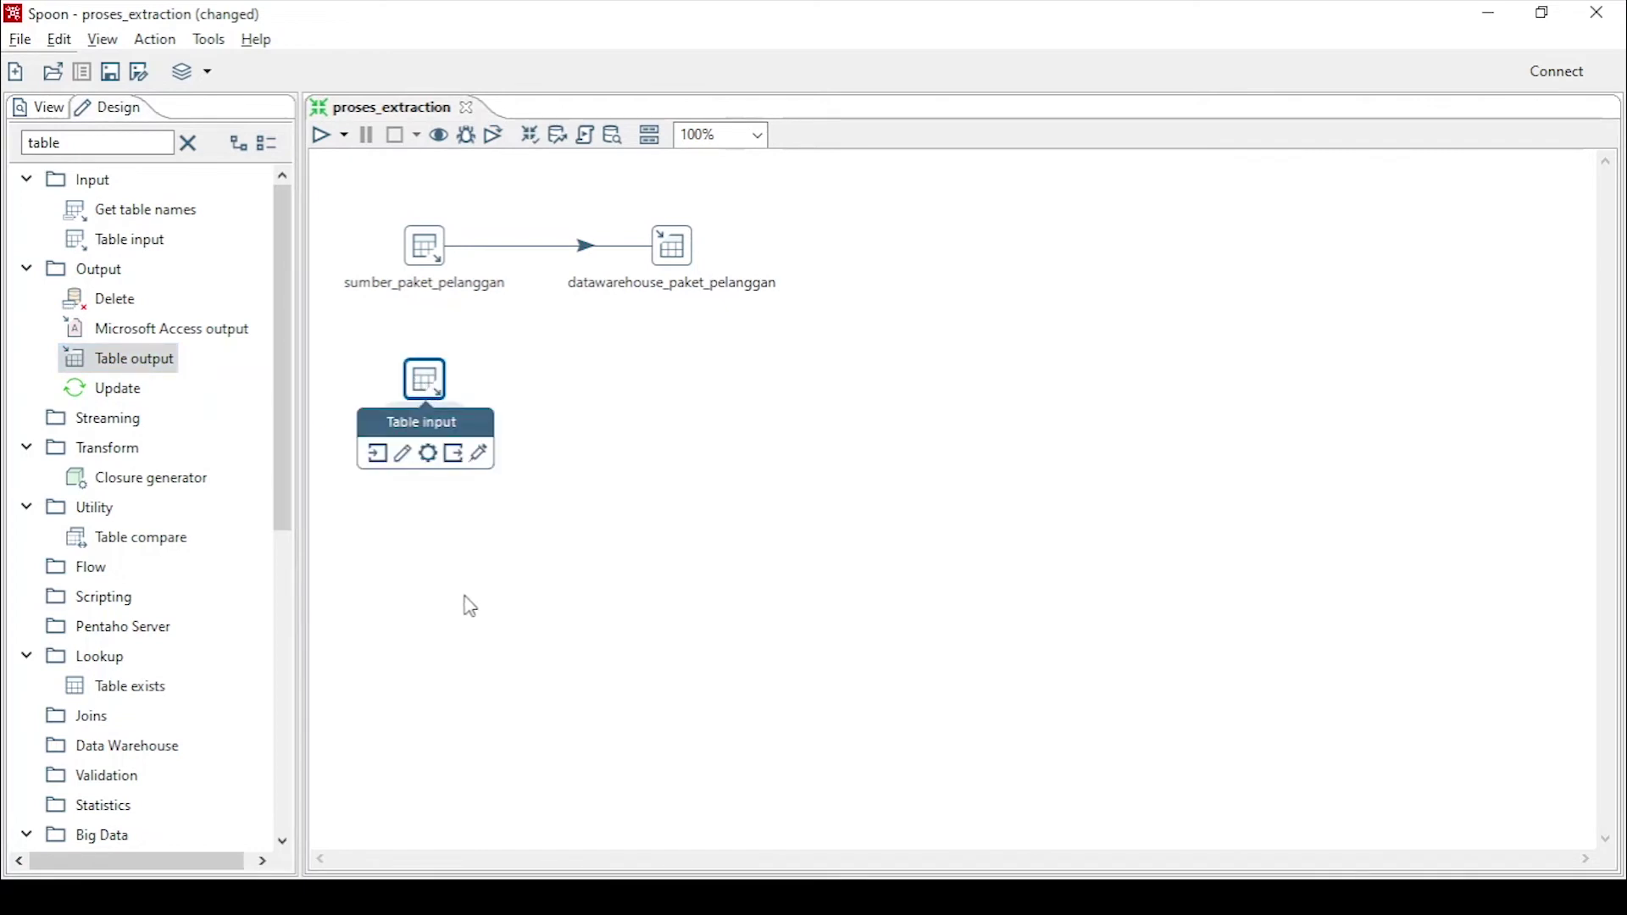
double_click(131, 367)
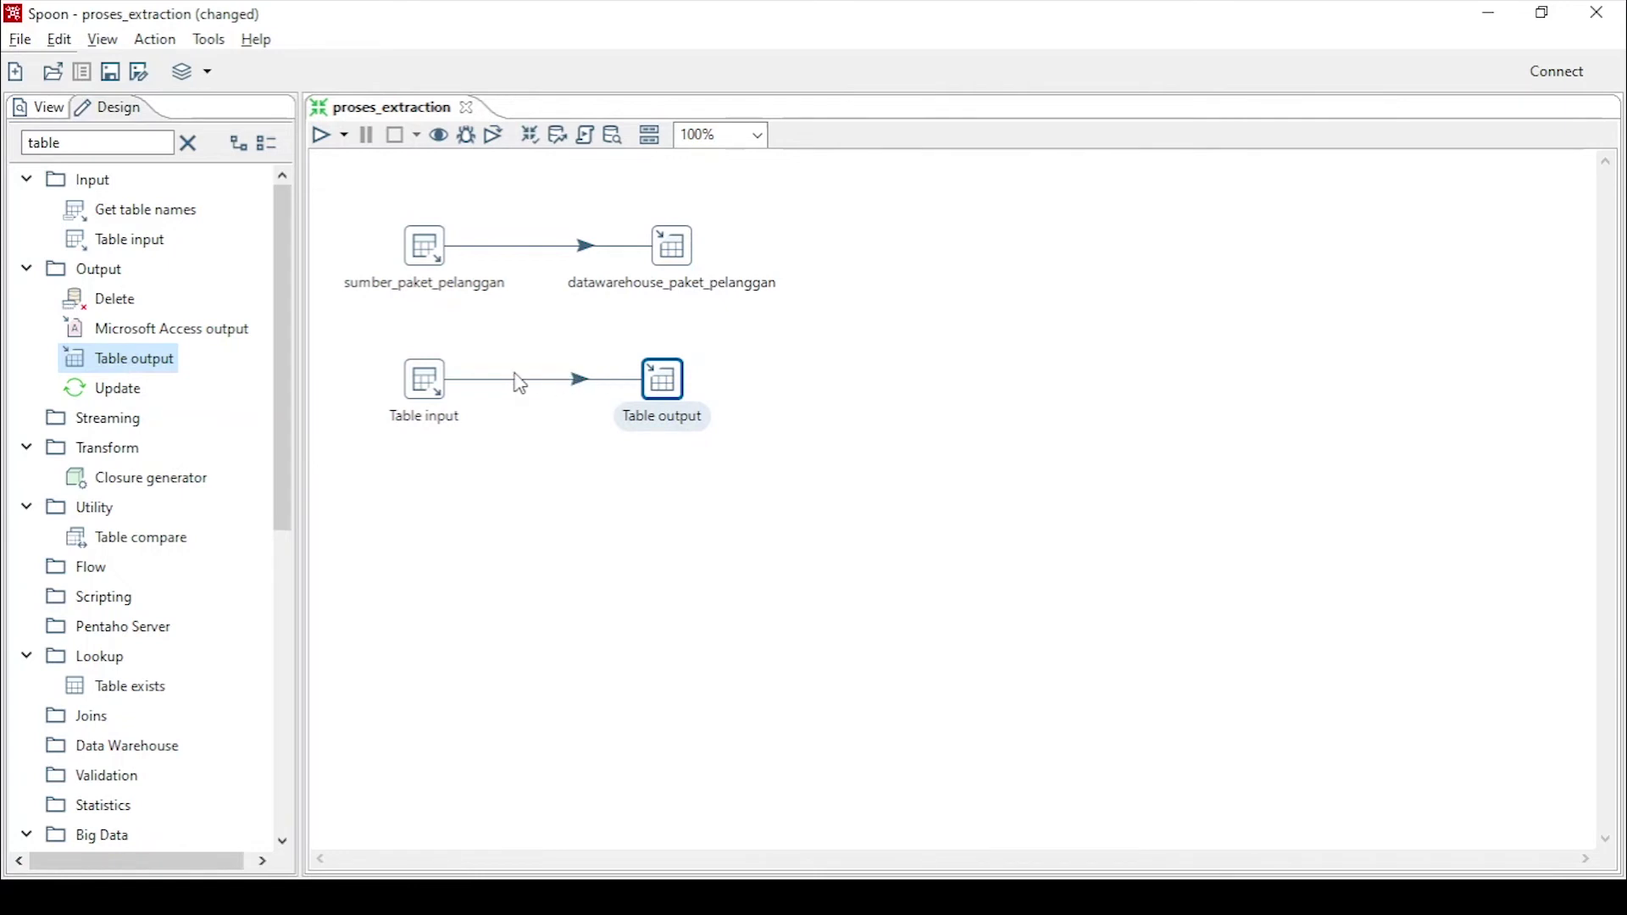
Name the new Table input step sumber_kota and set its connection to localhost_production
double_click(431, 383)
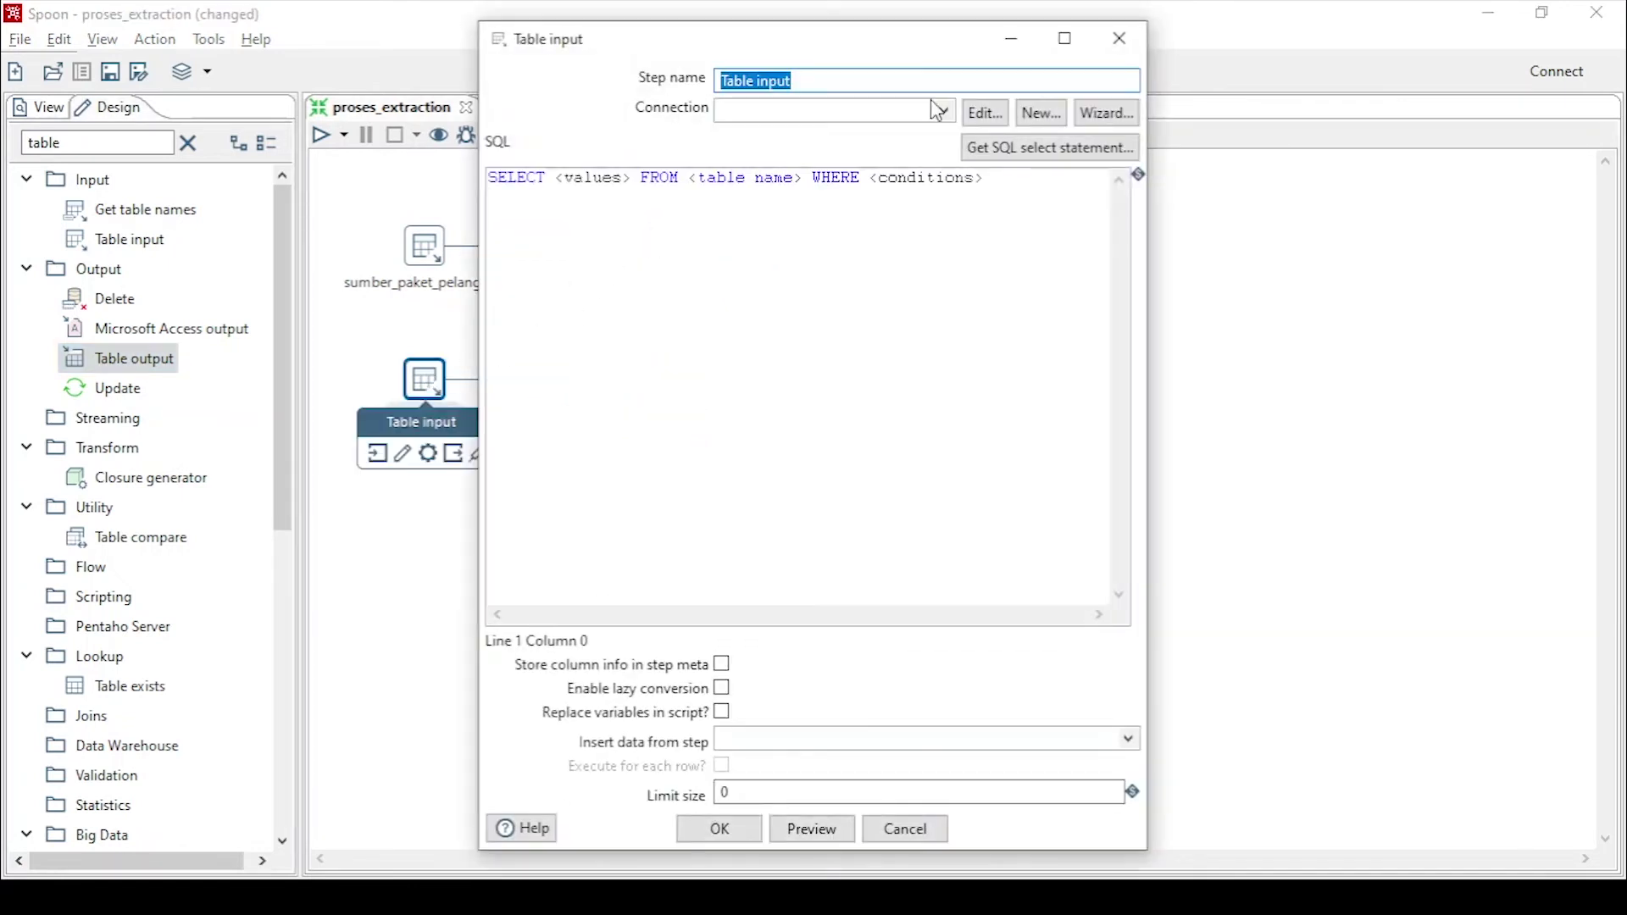
text(sumber_kota)
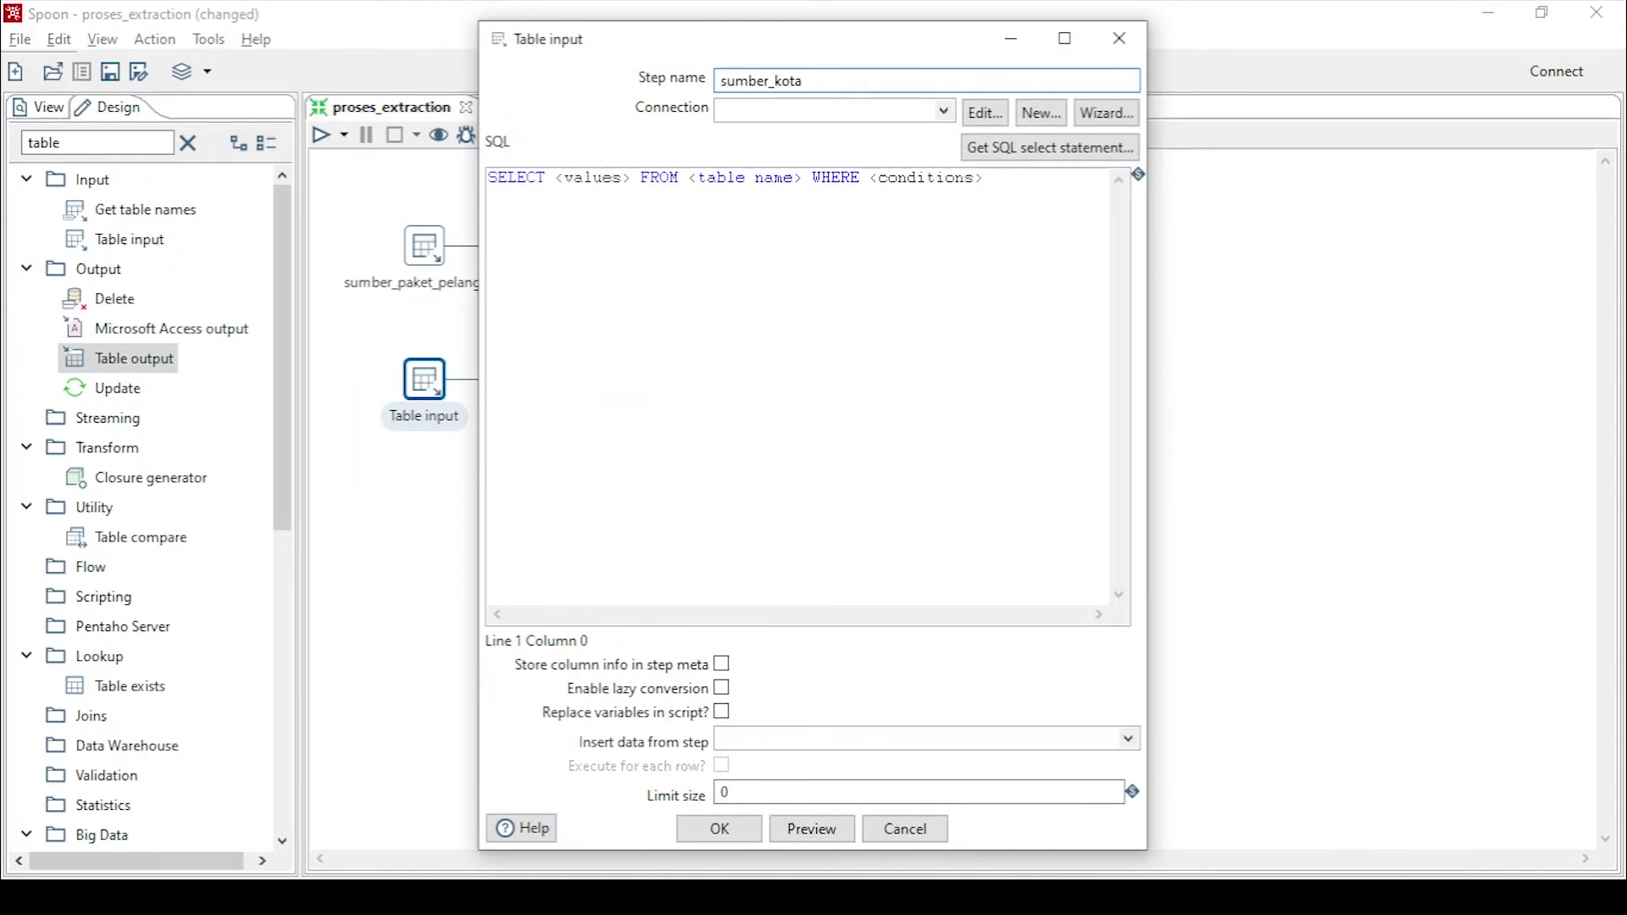
click(943, 111)
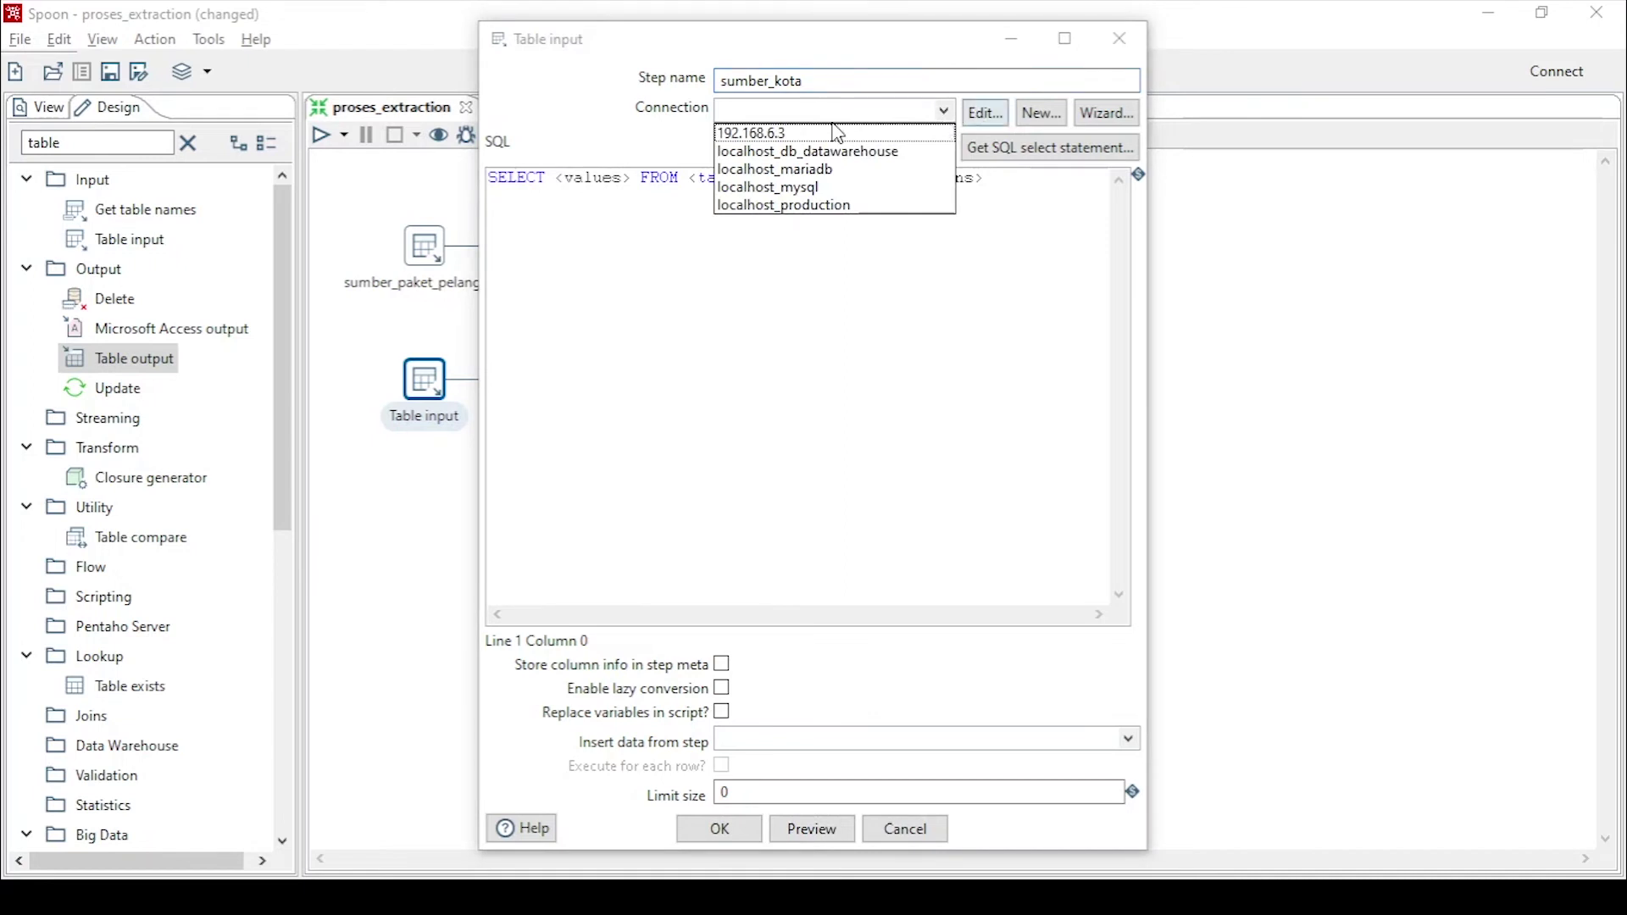
click(828, 206)
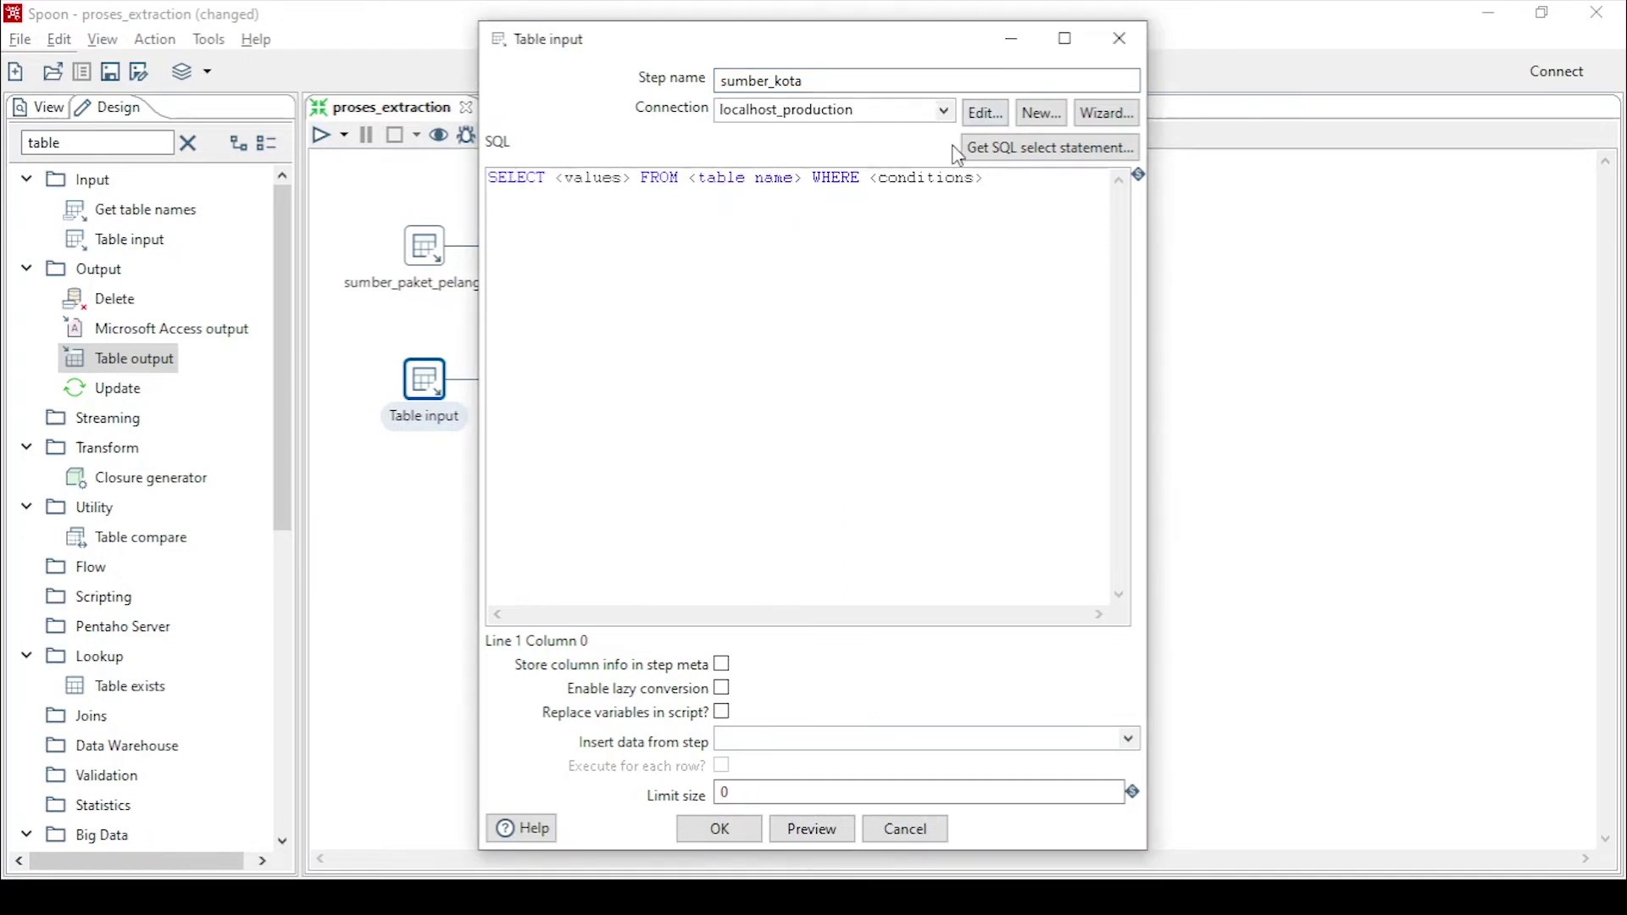
Generate the SQL select statement for the kota table with its field names included, and confirm the sumber_kota step
click(999, 158)
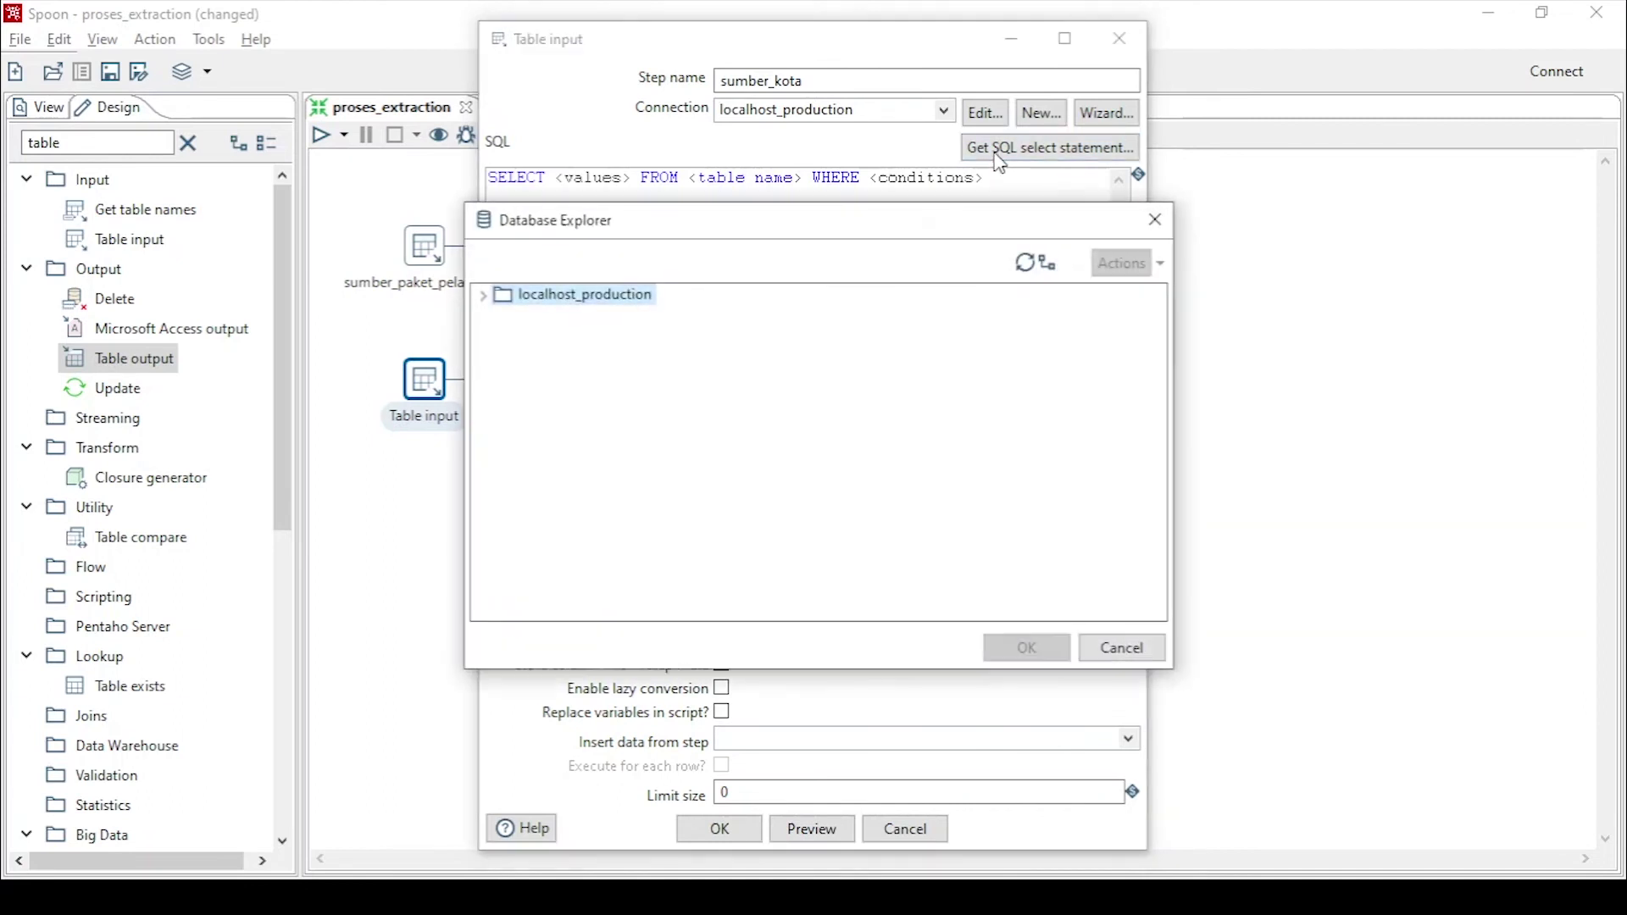
click(482, 295)
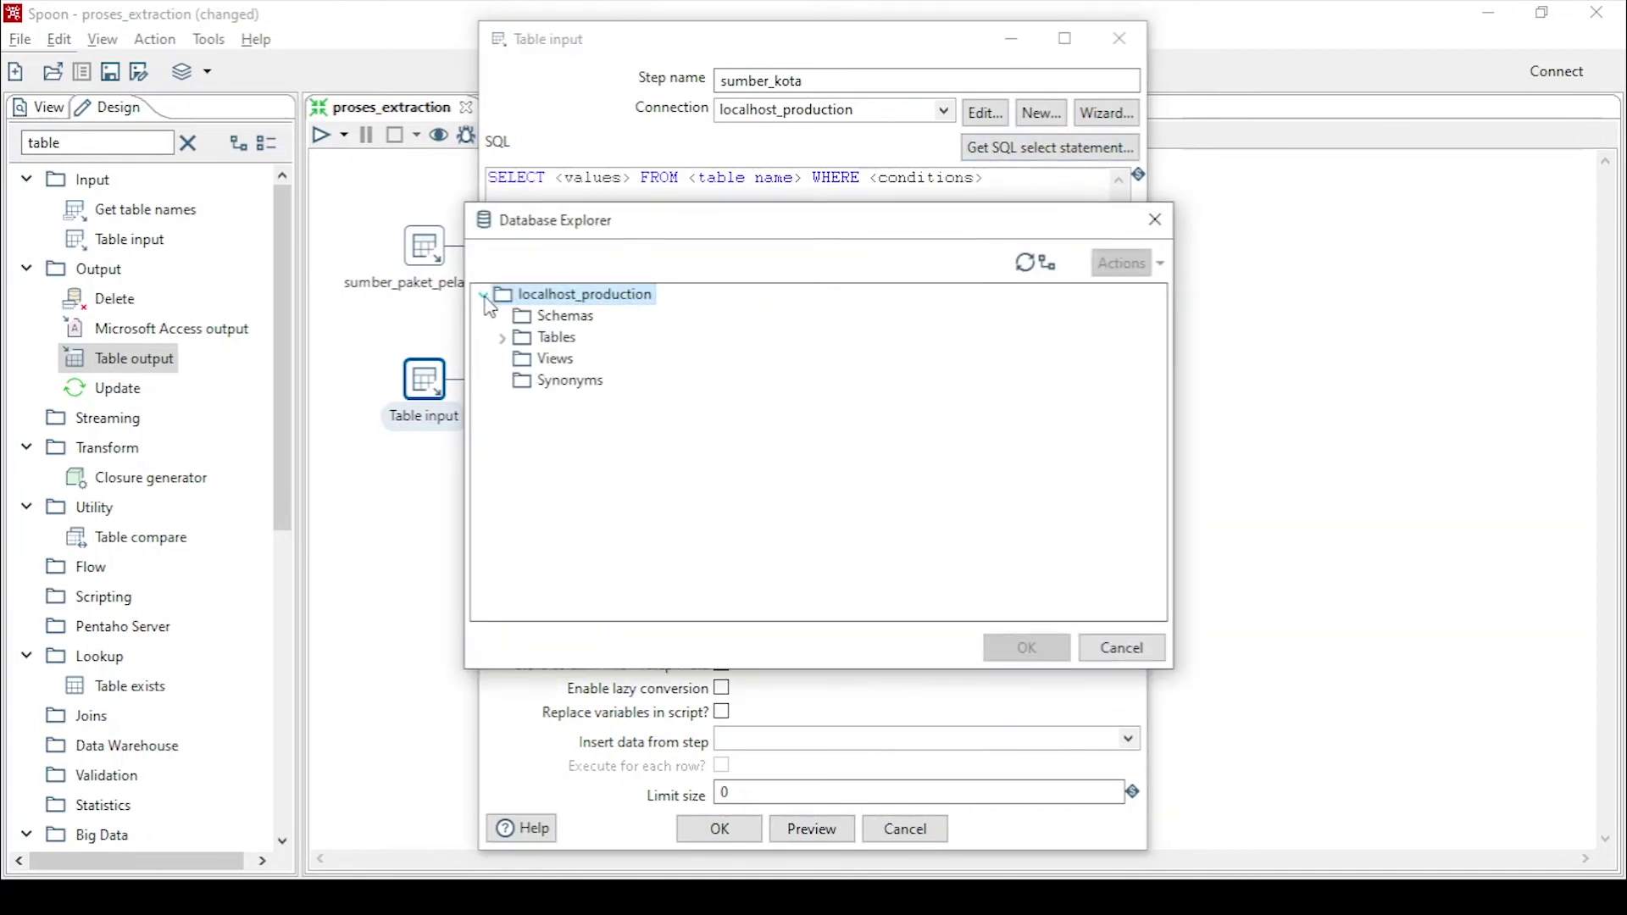
click(502, 337)
click(566, 358)
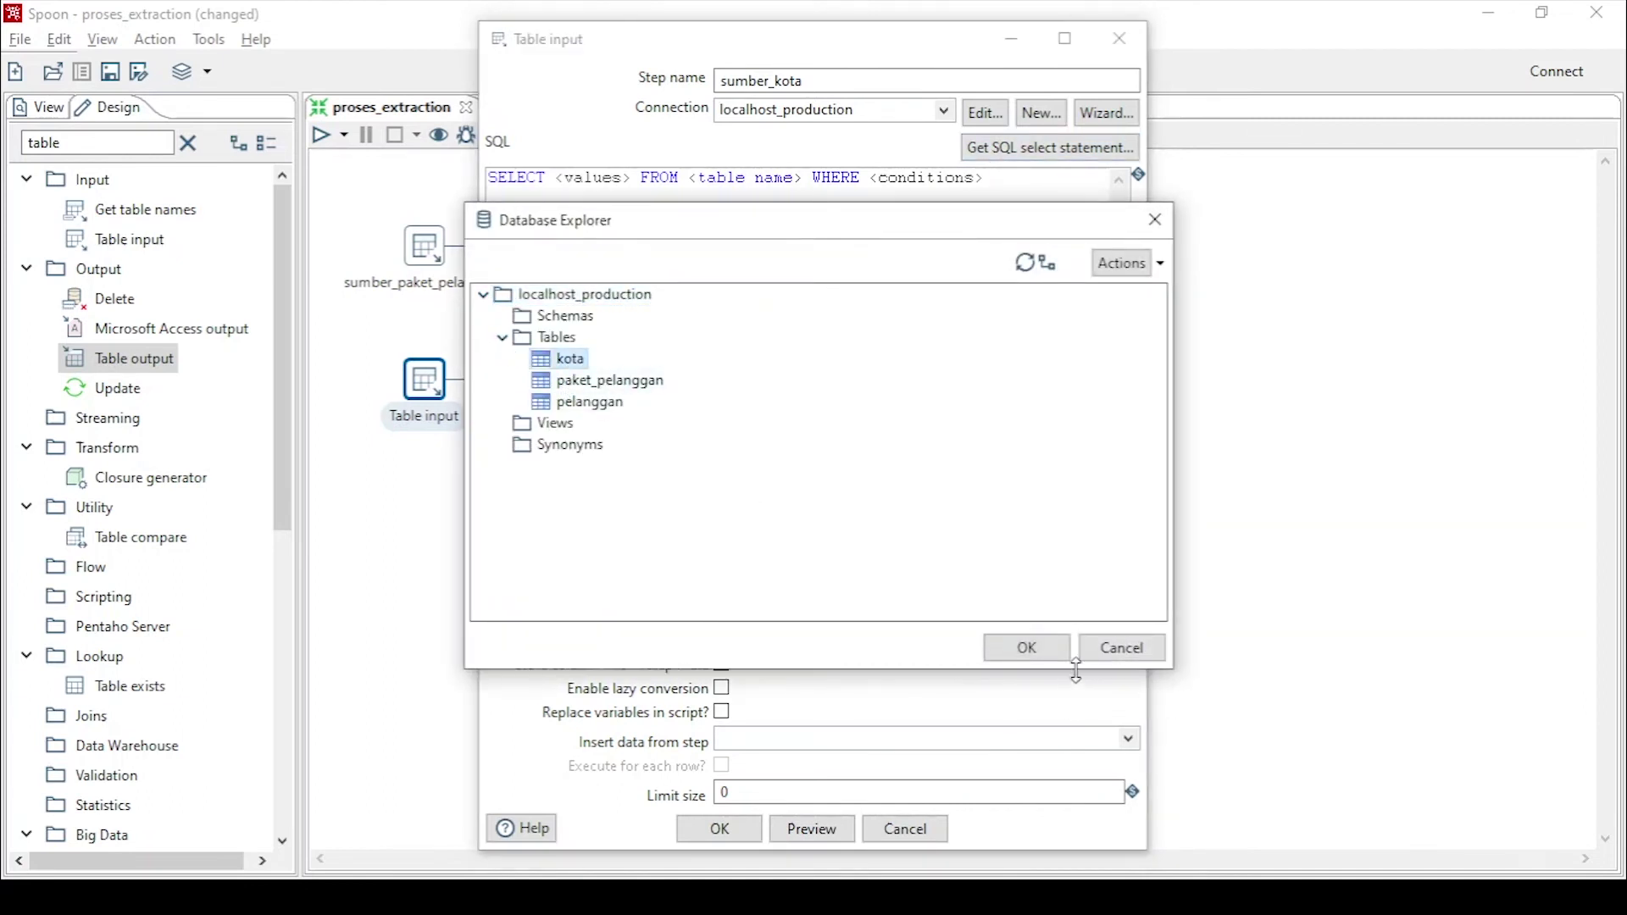
click(1027, 647)
click(773, 534)
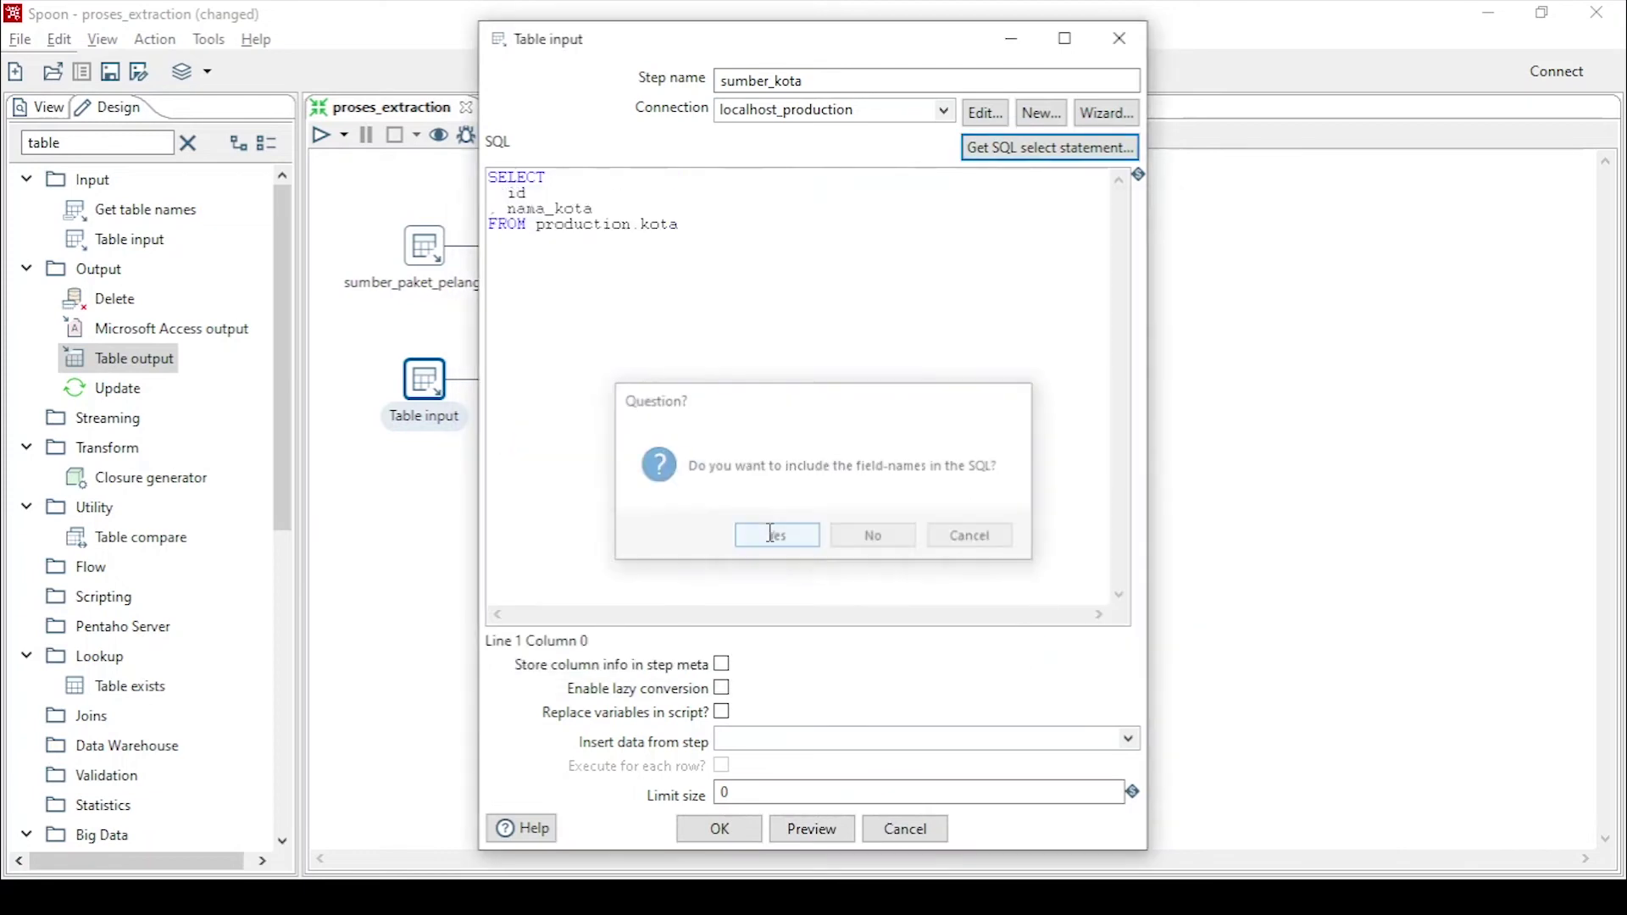
click(717, 829)
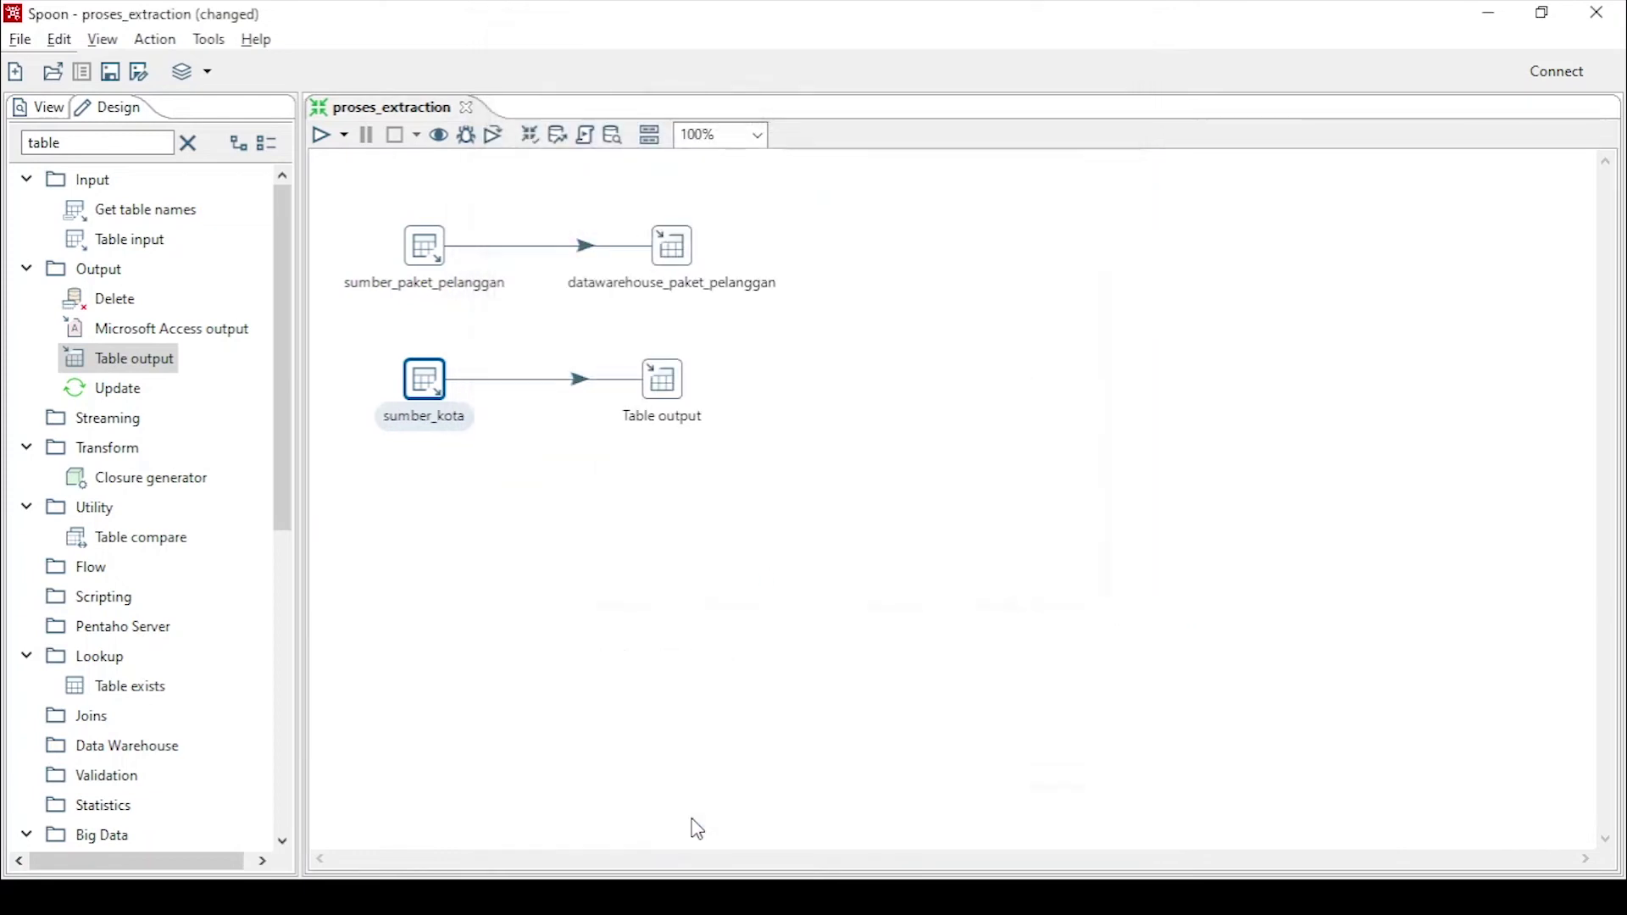
Name the new Table output step datawarehouse_kota, with connection localhost_db_datawarehouse and target table kota
double_click(664, 387)
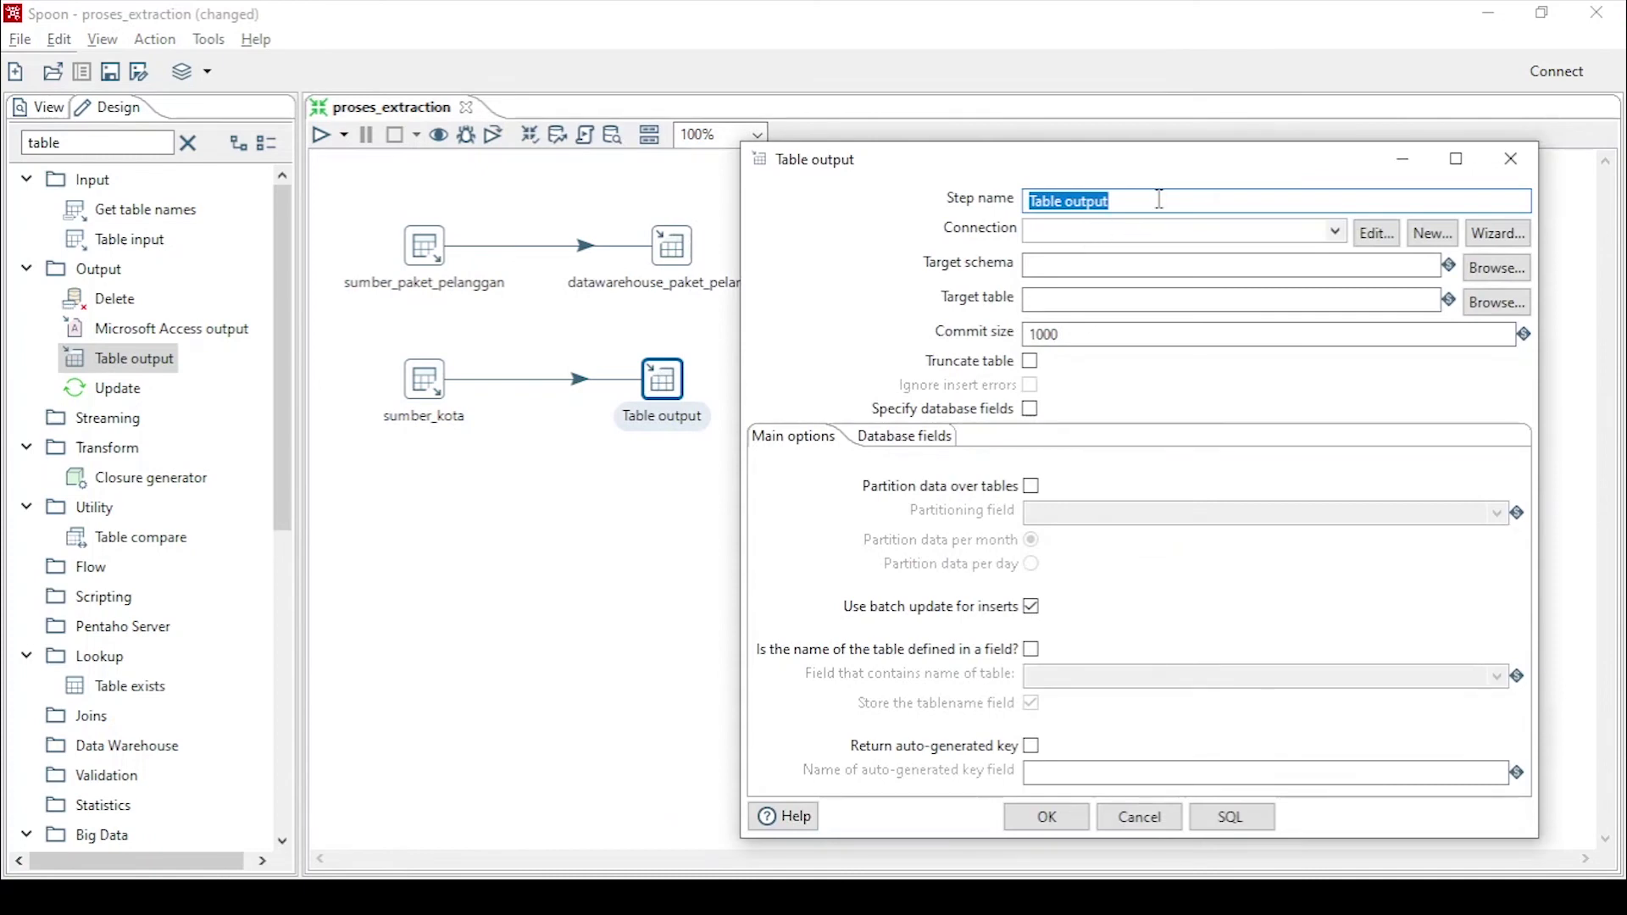
text(datawarehouse_kota)
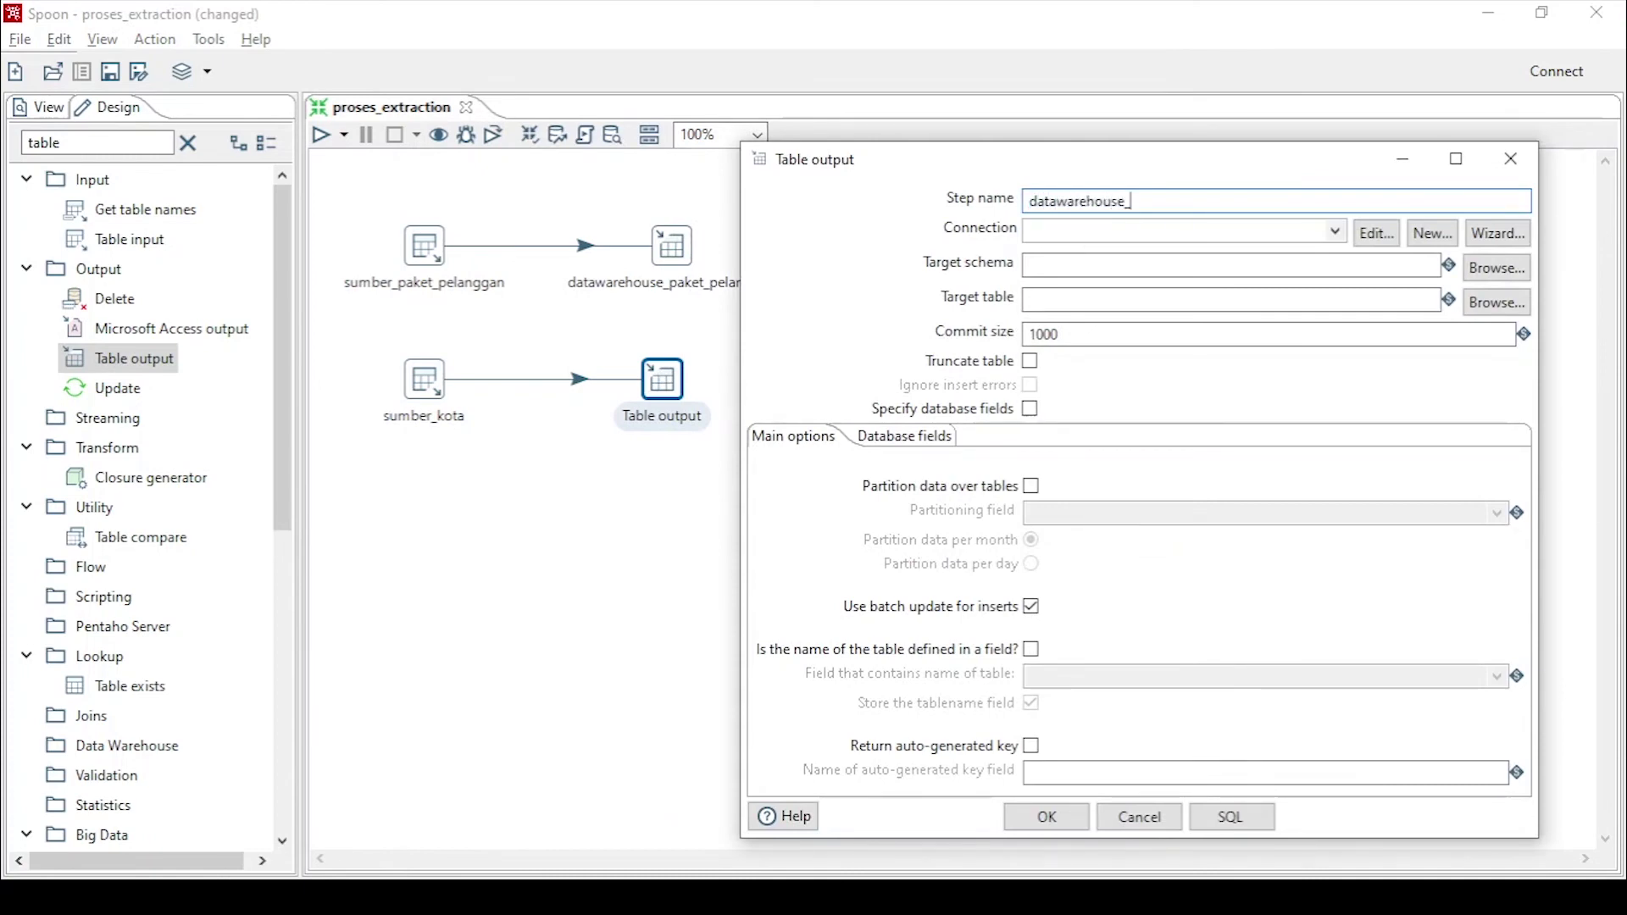
click(1334, 233)
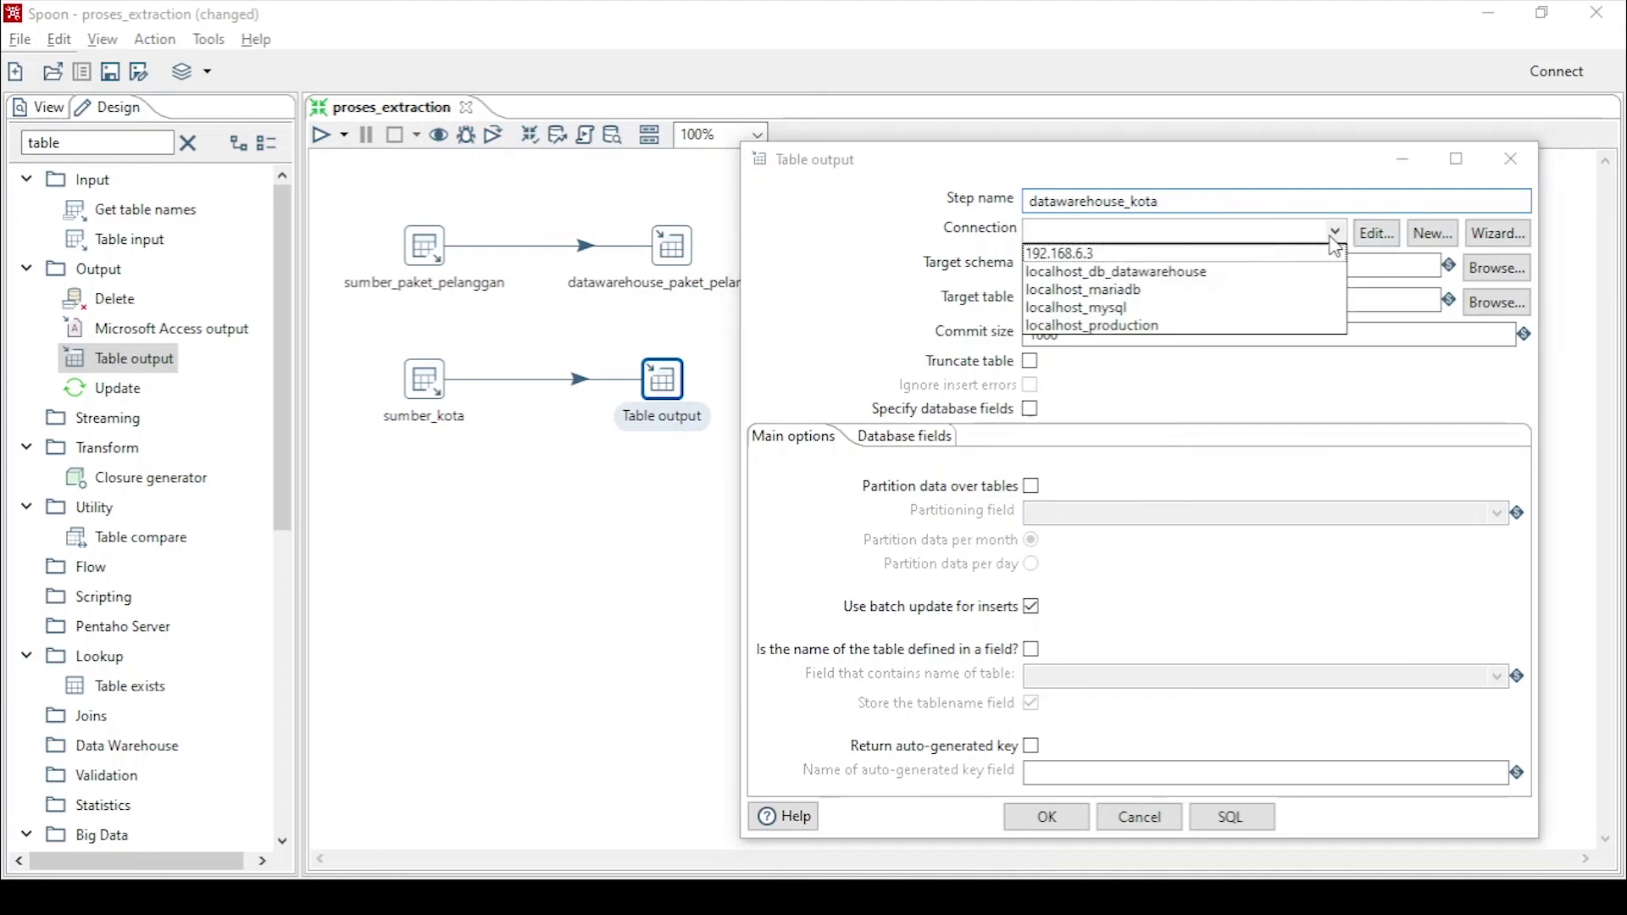
click(1173, 272)
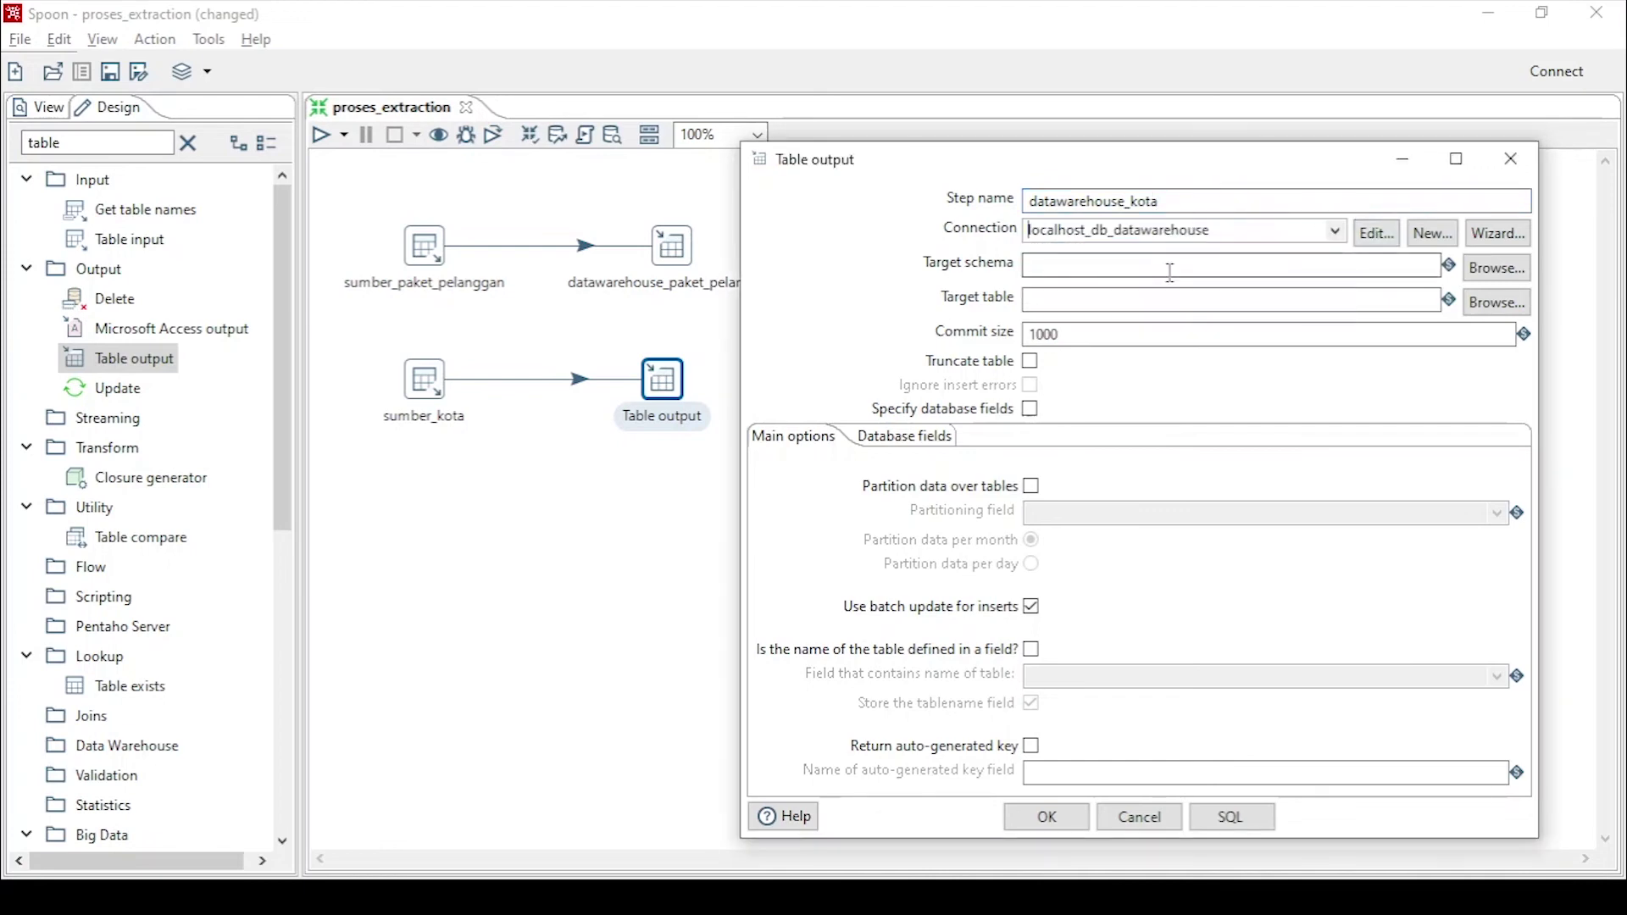
click(1047, 295)
text(kota)
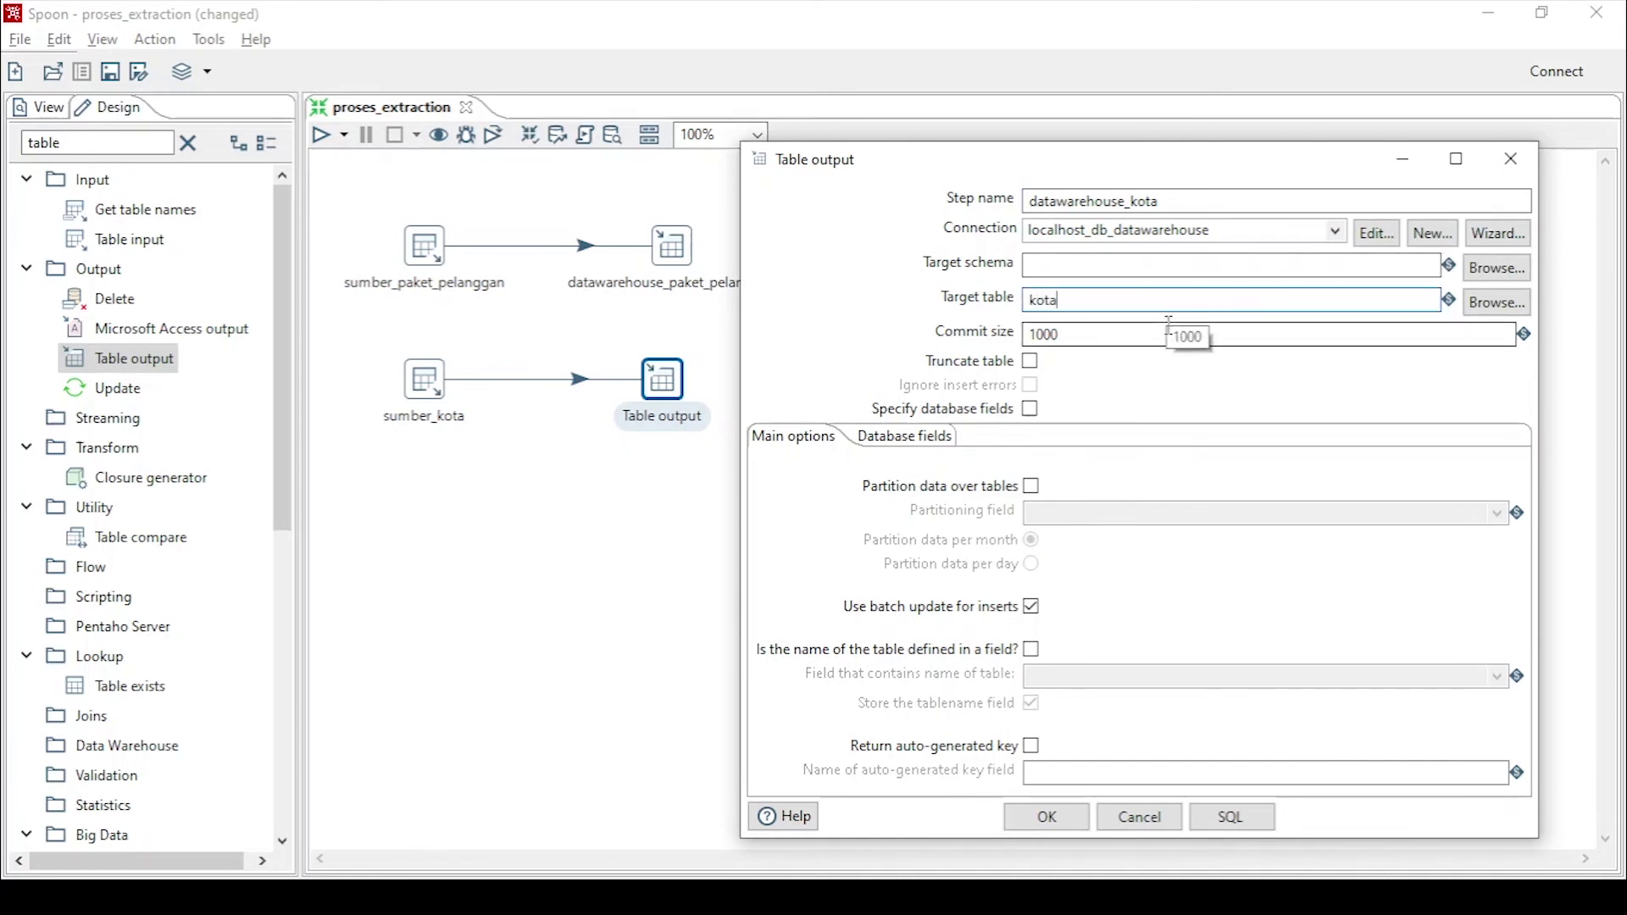
Enable Truncate table and Specify database fields for the kota output, and load its fields id and nama_kota
click(1030, 362)
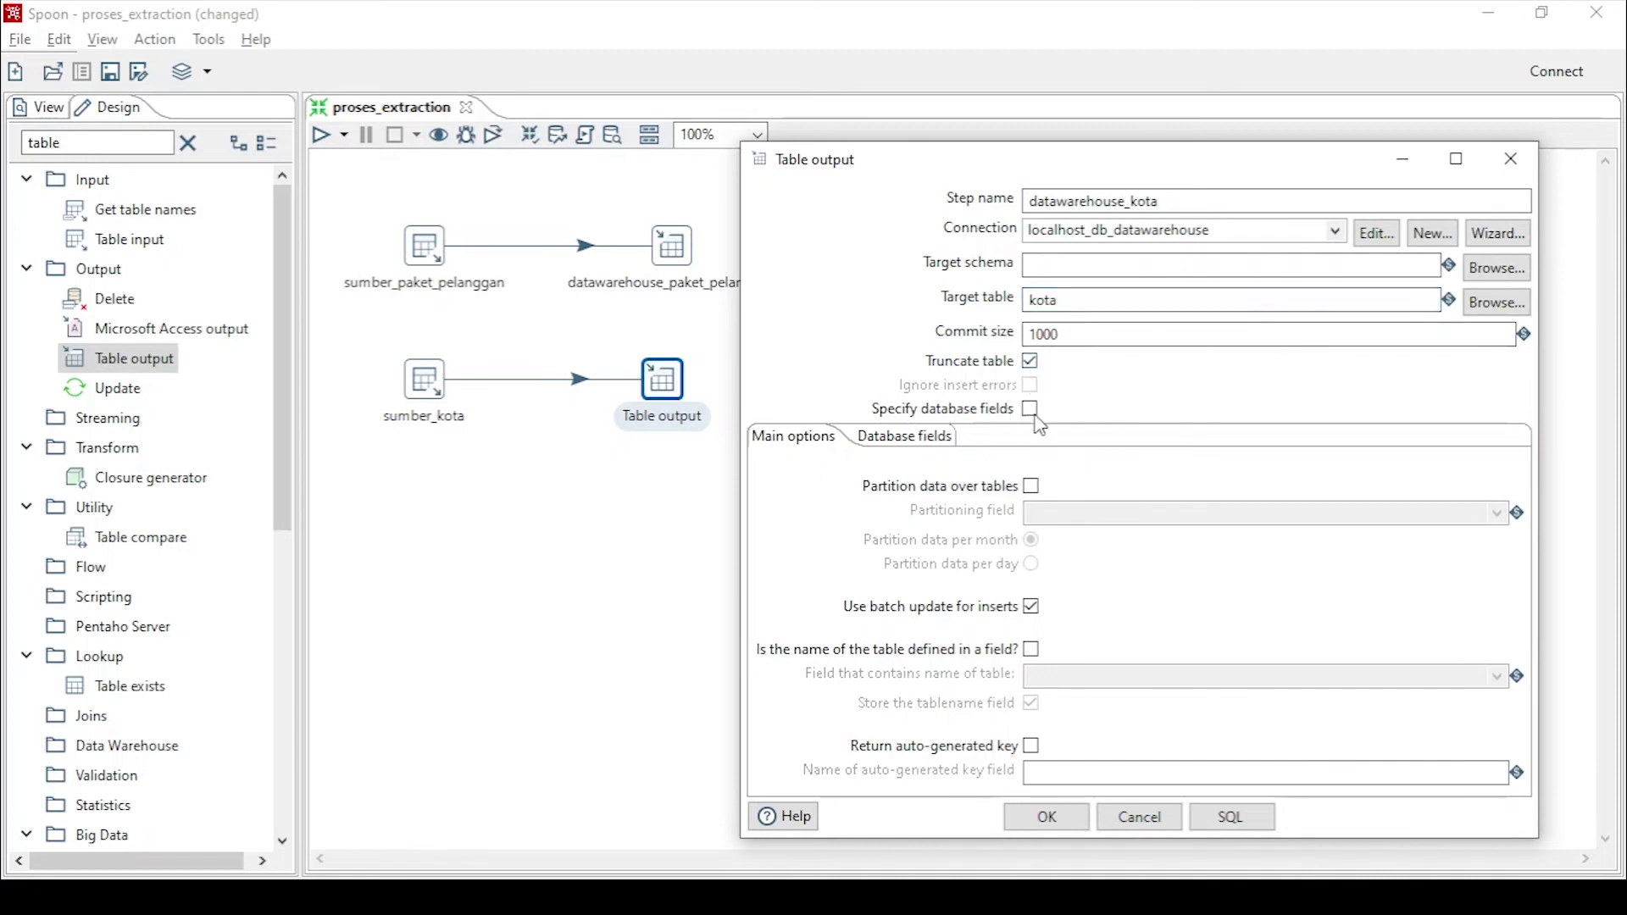
click(1030, 409)
click(903, 437)
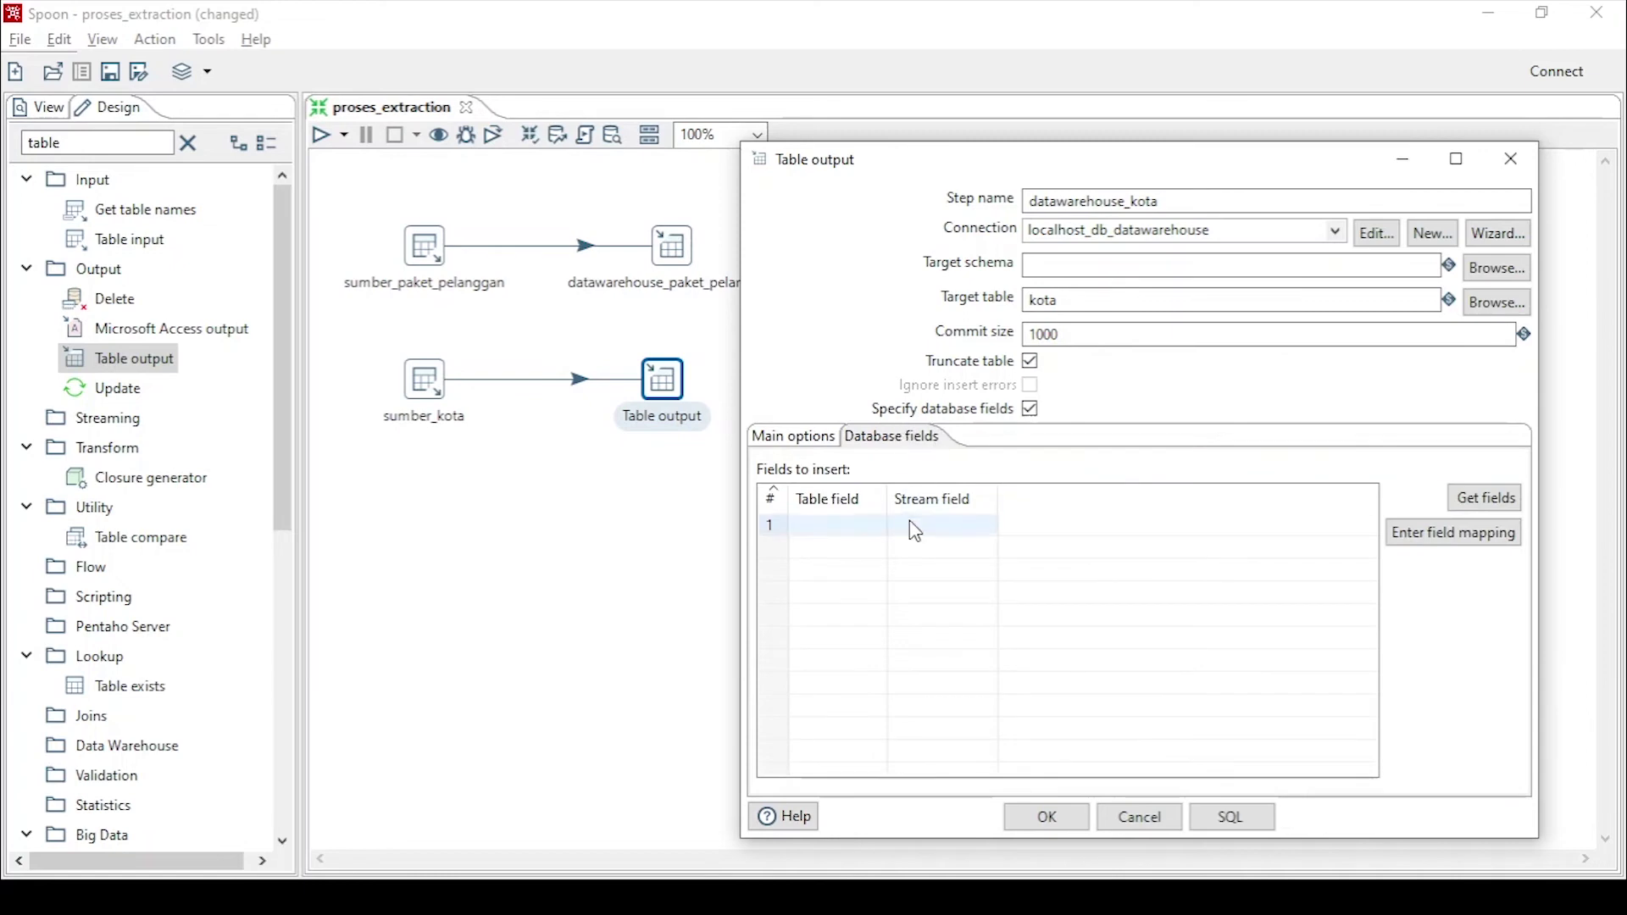
click(1484, 500)
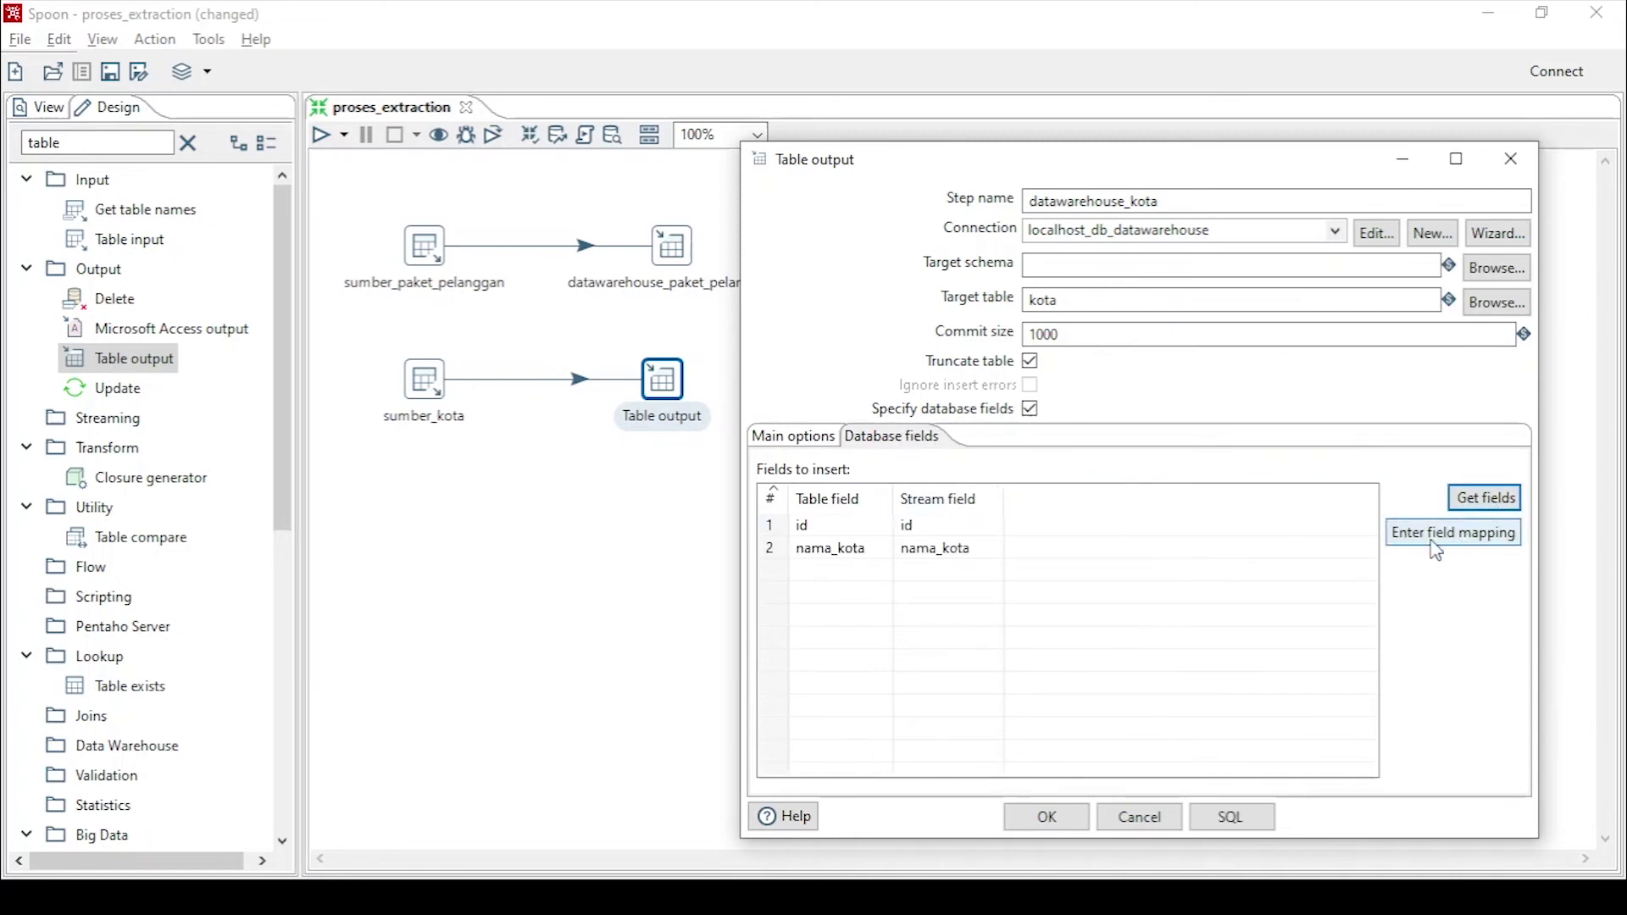
Generate and execute the SQL that creates table kota in the data warehouse, and close the SQL editor
click(1258, 828)
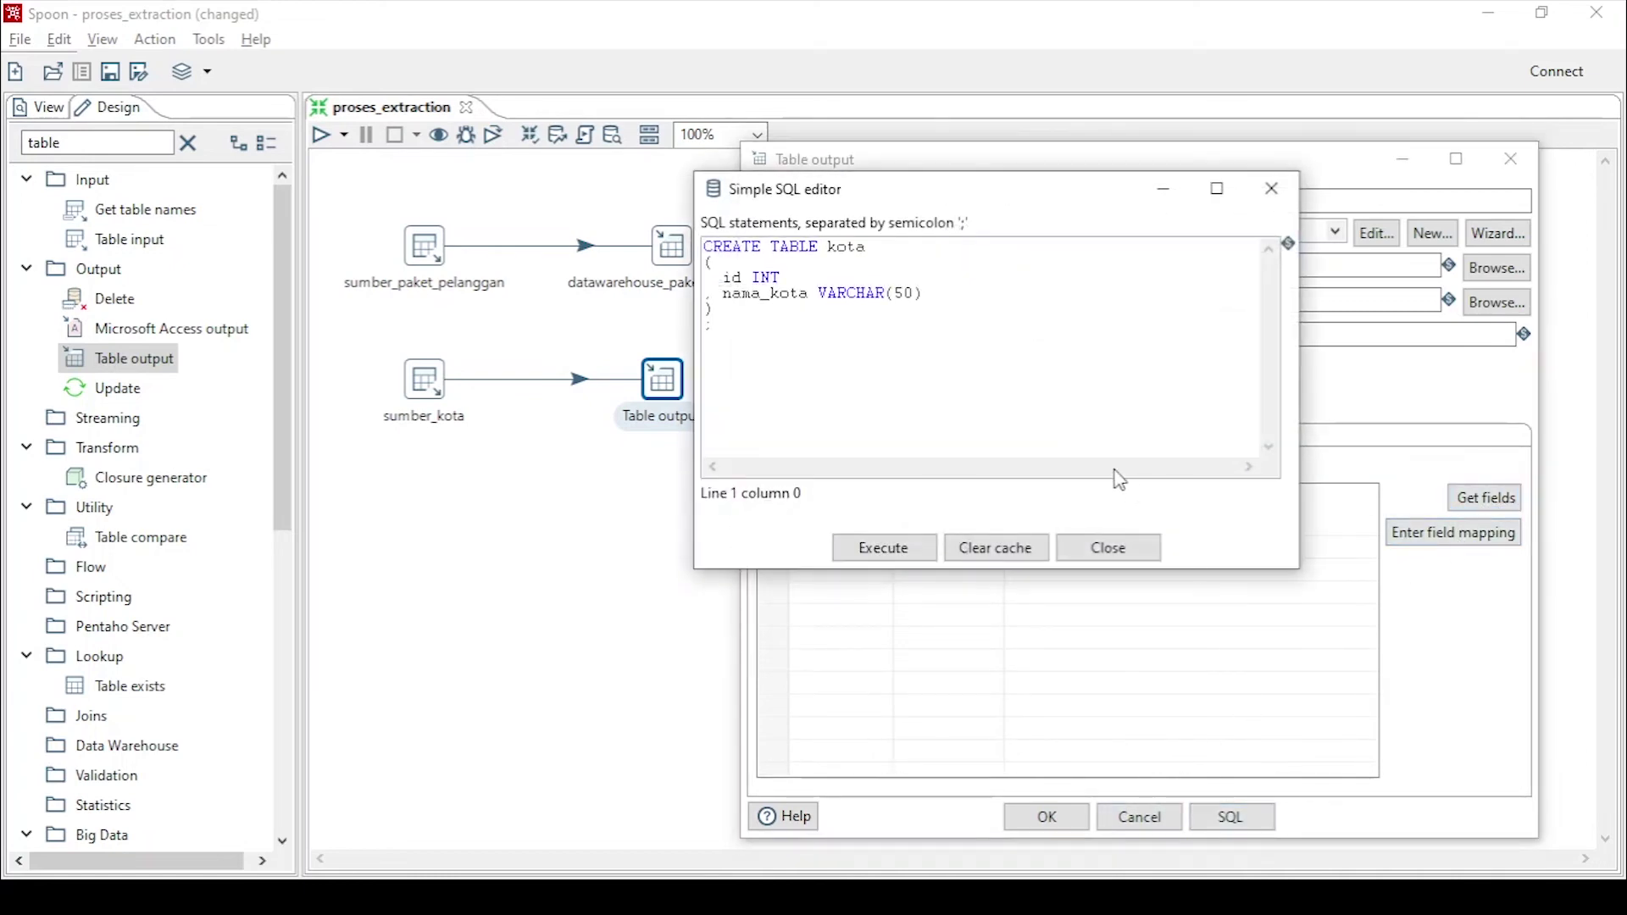
click(877, 547)
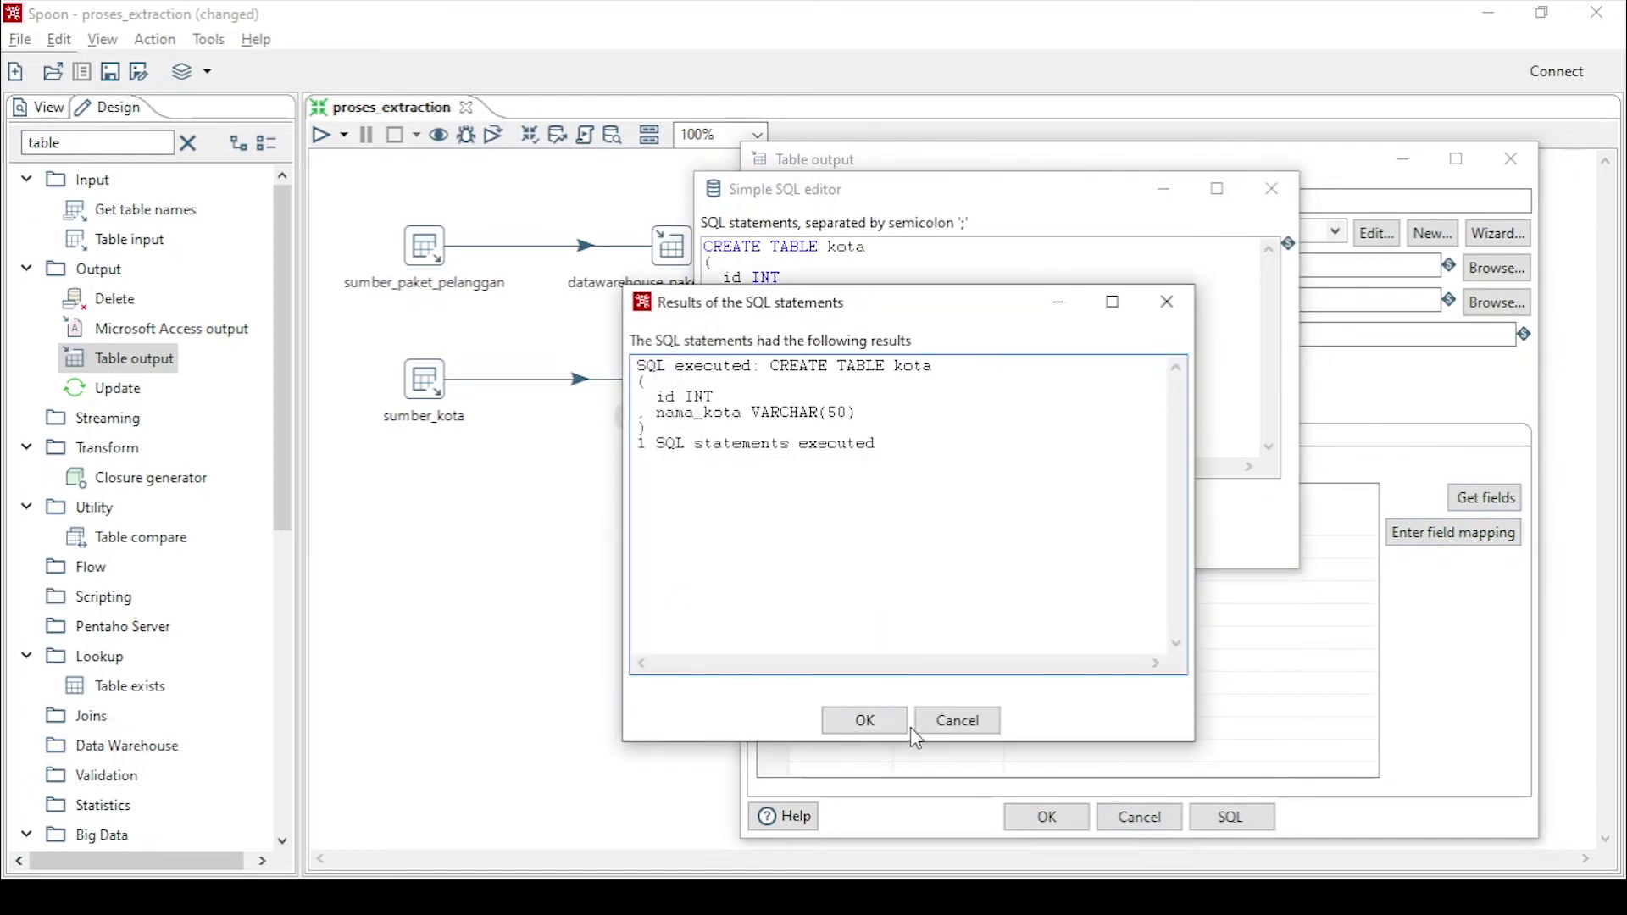
click(864, 721)
click(1108, 548)
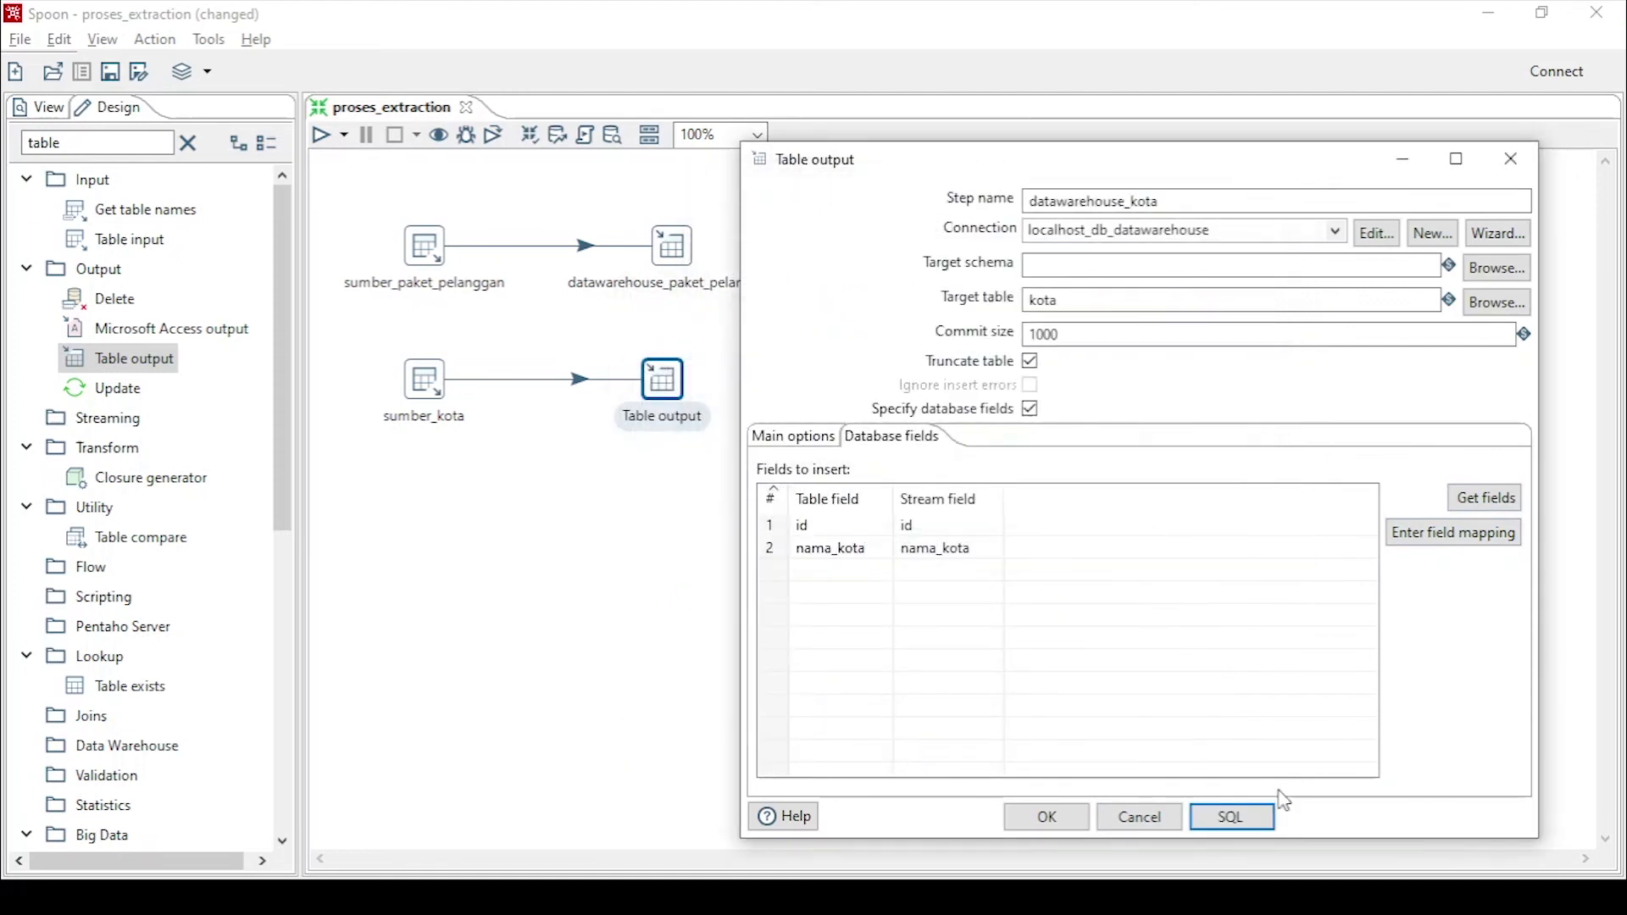
Confirm the datawarehouse_kota step, and switch to DBeaver to refresh the tables of db_datawarehouse
click(1047, 817)
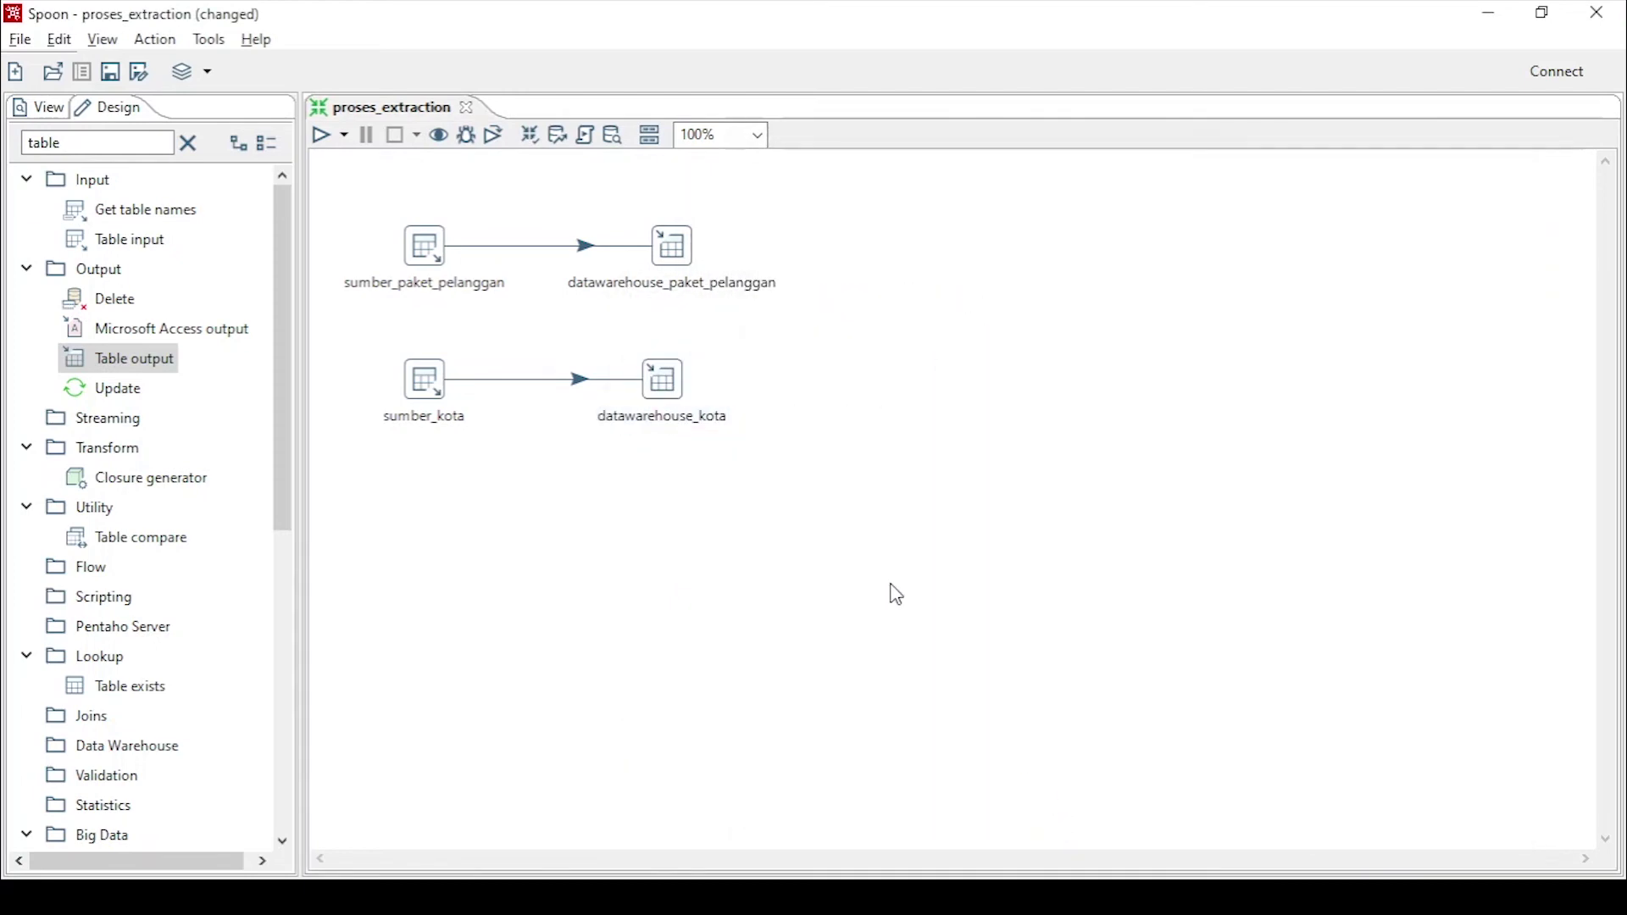
click(667, 896)
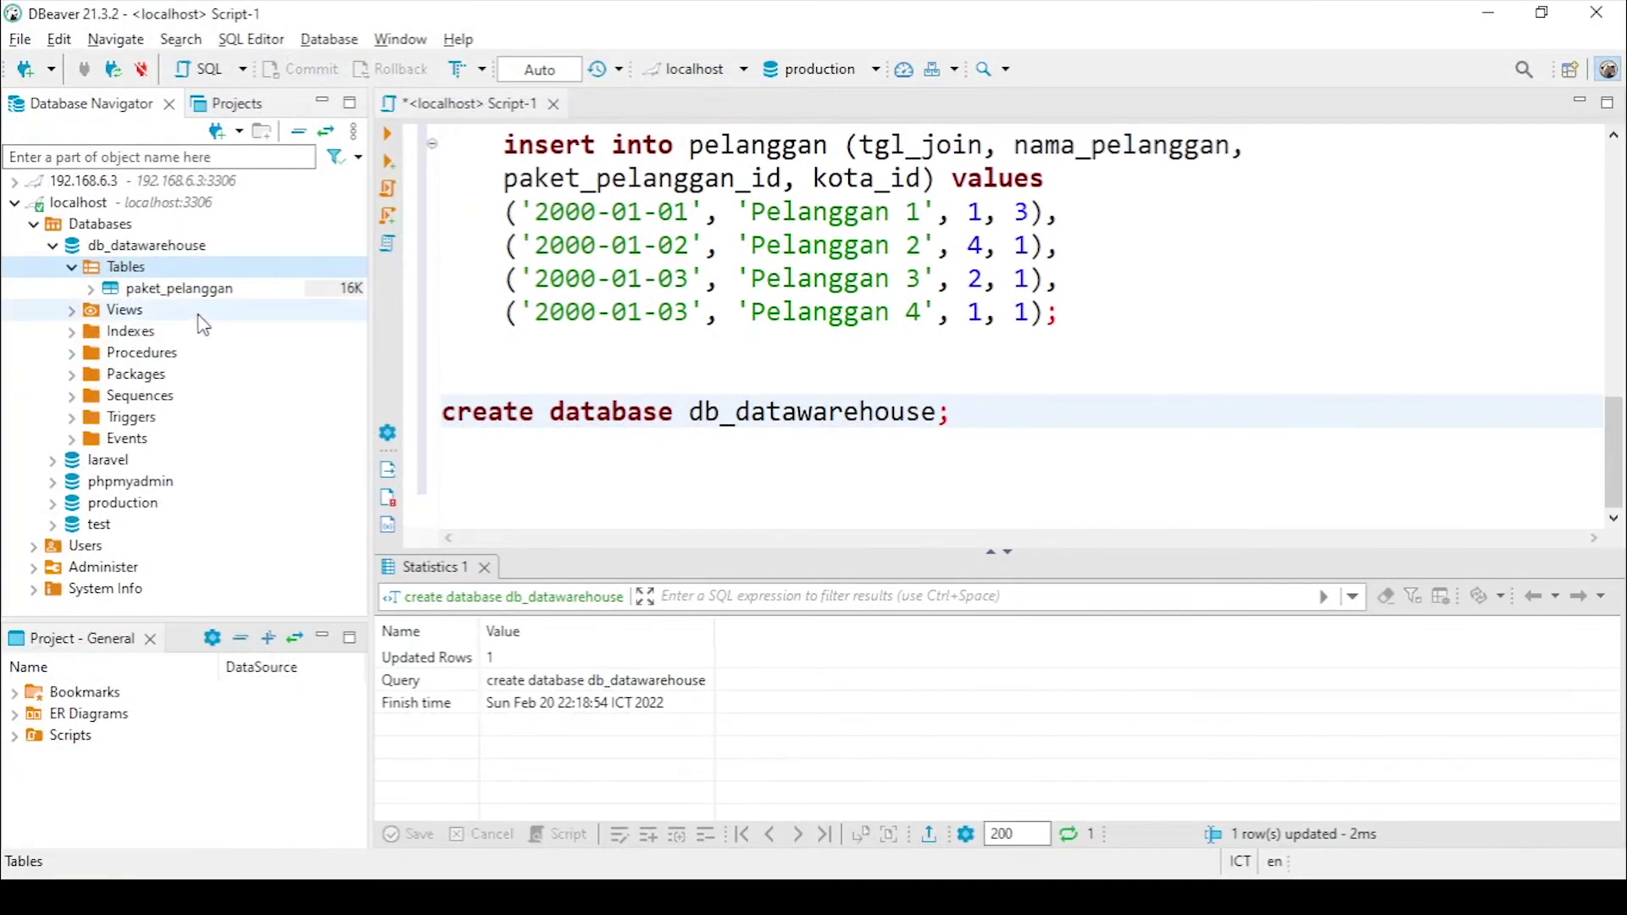
right_click(124, 280)
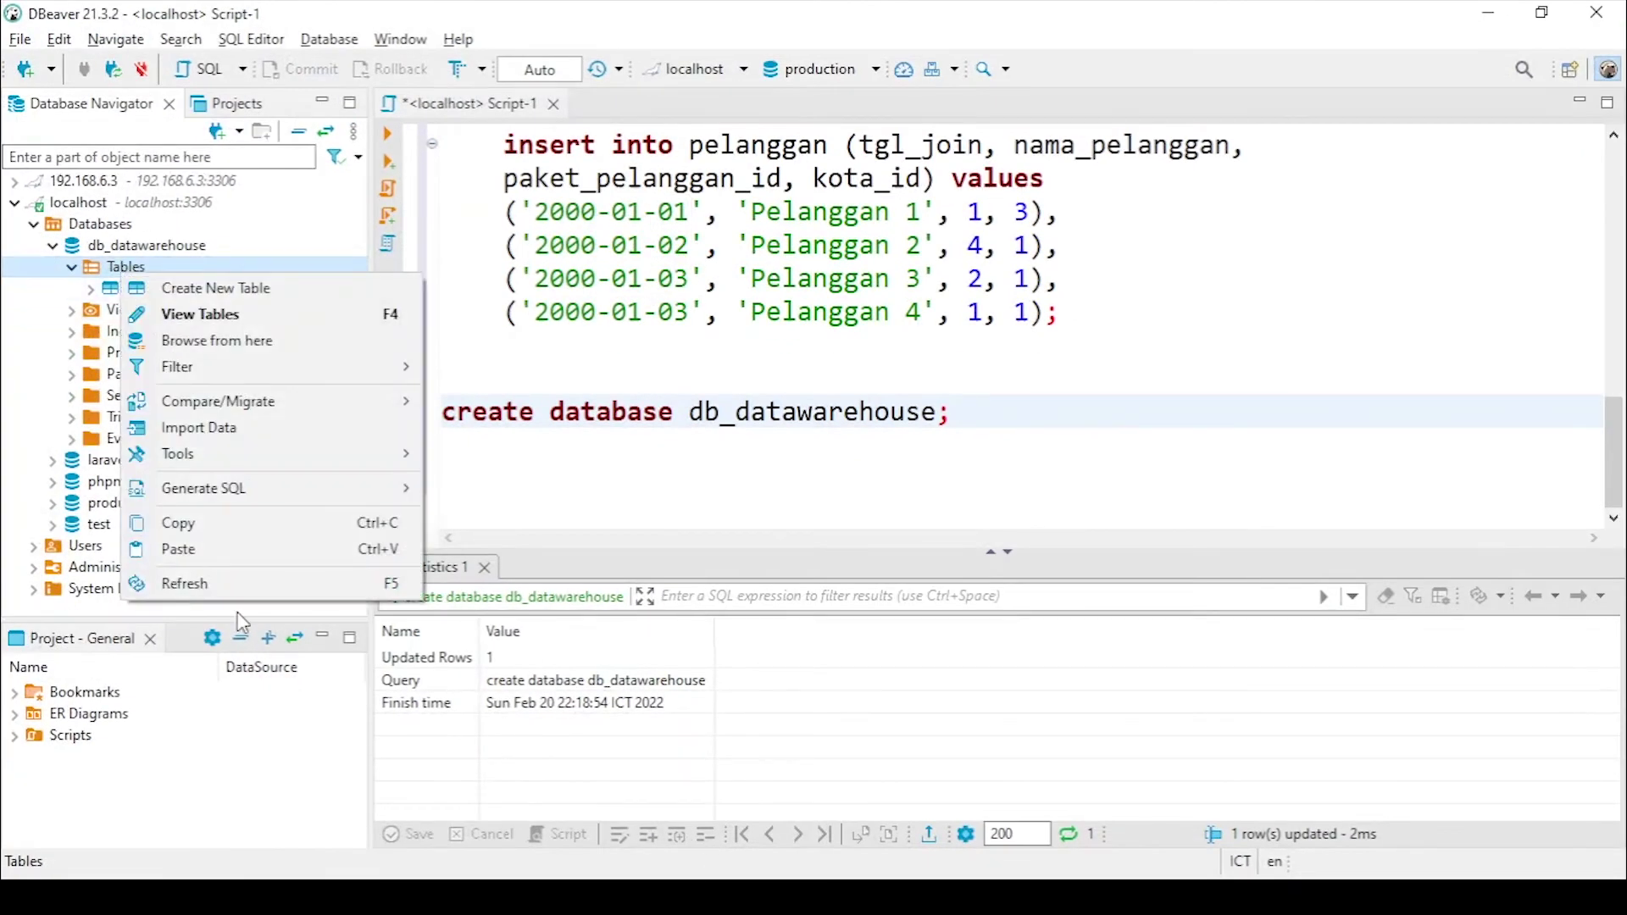
click(234, 585)
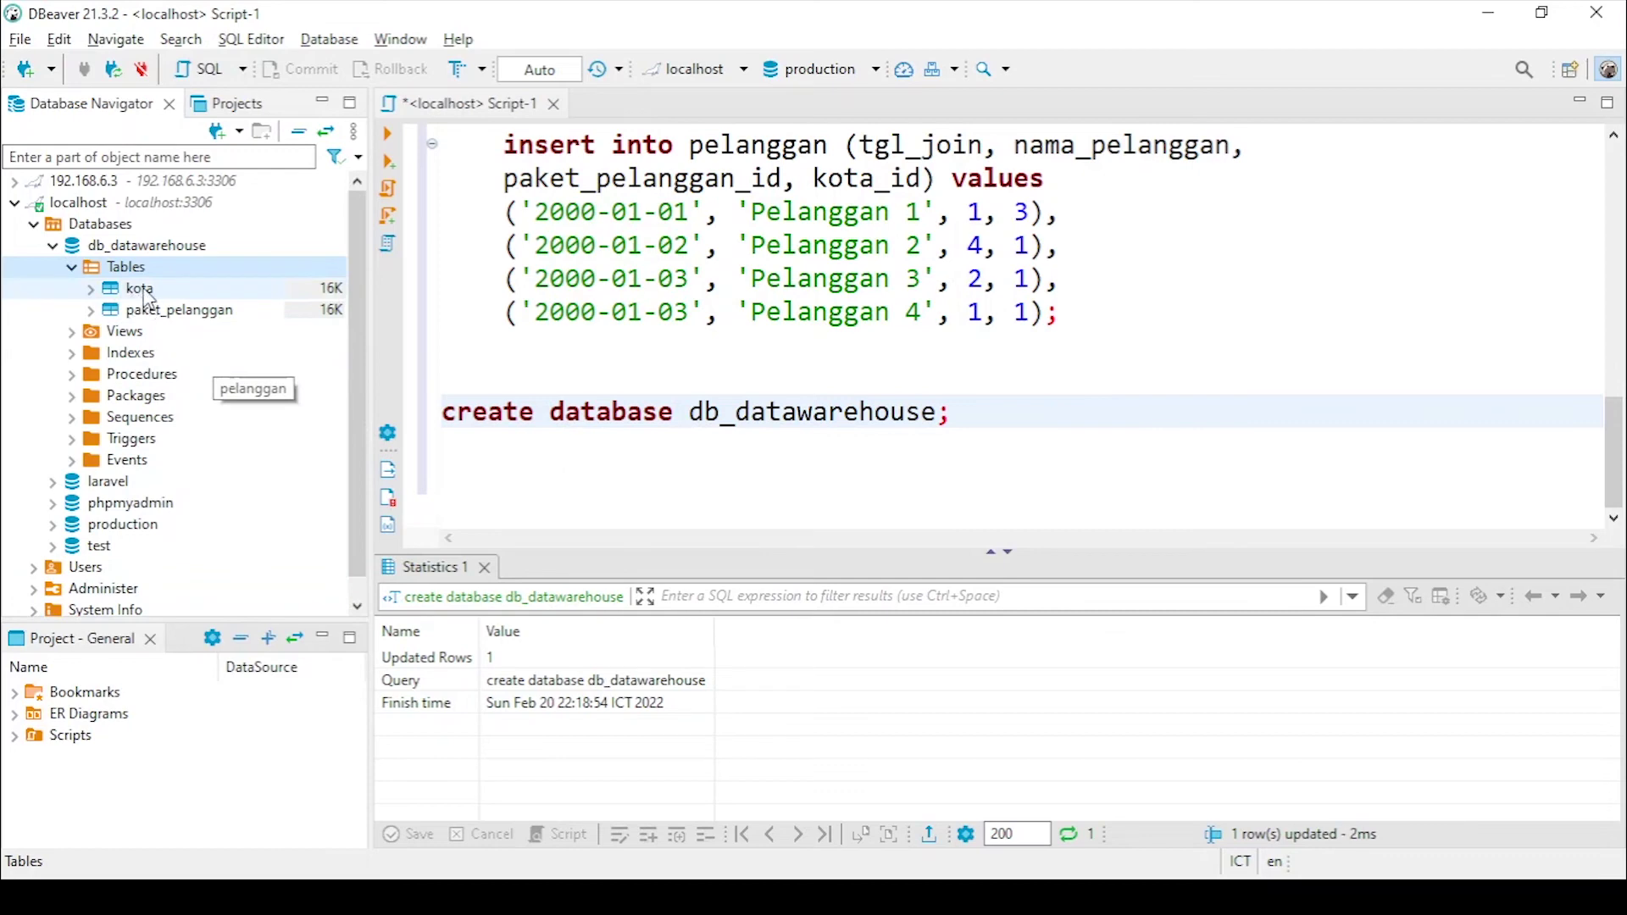
click(1488, 13)
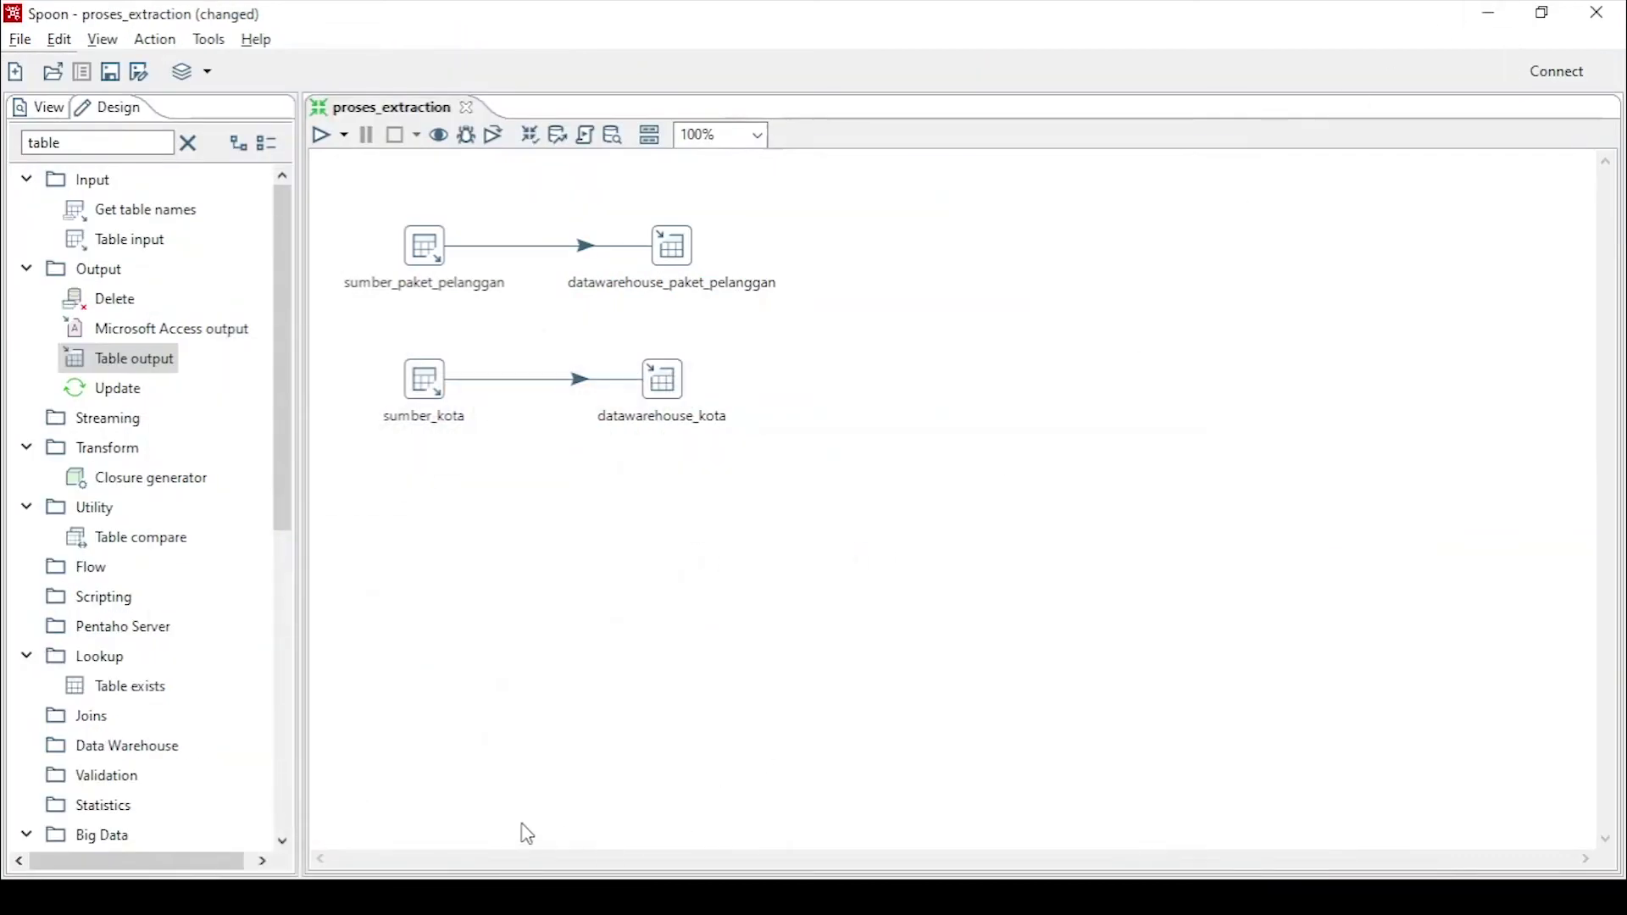
Following the Notepad table list, add a Table input step below sumber_kota, named sumber_pelanggan with connection localhost_production
click(762, 898)
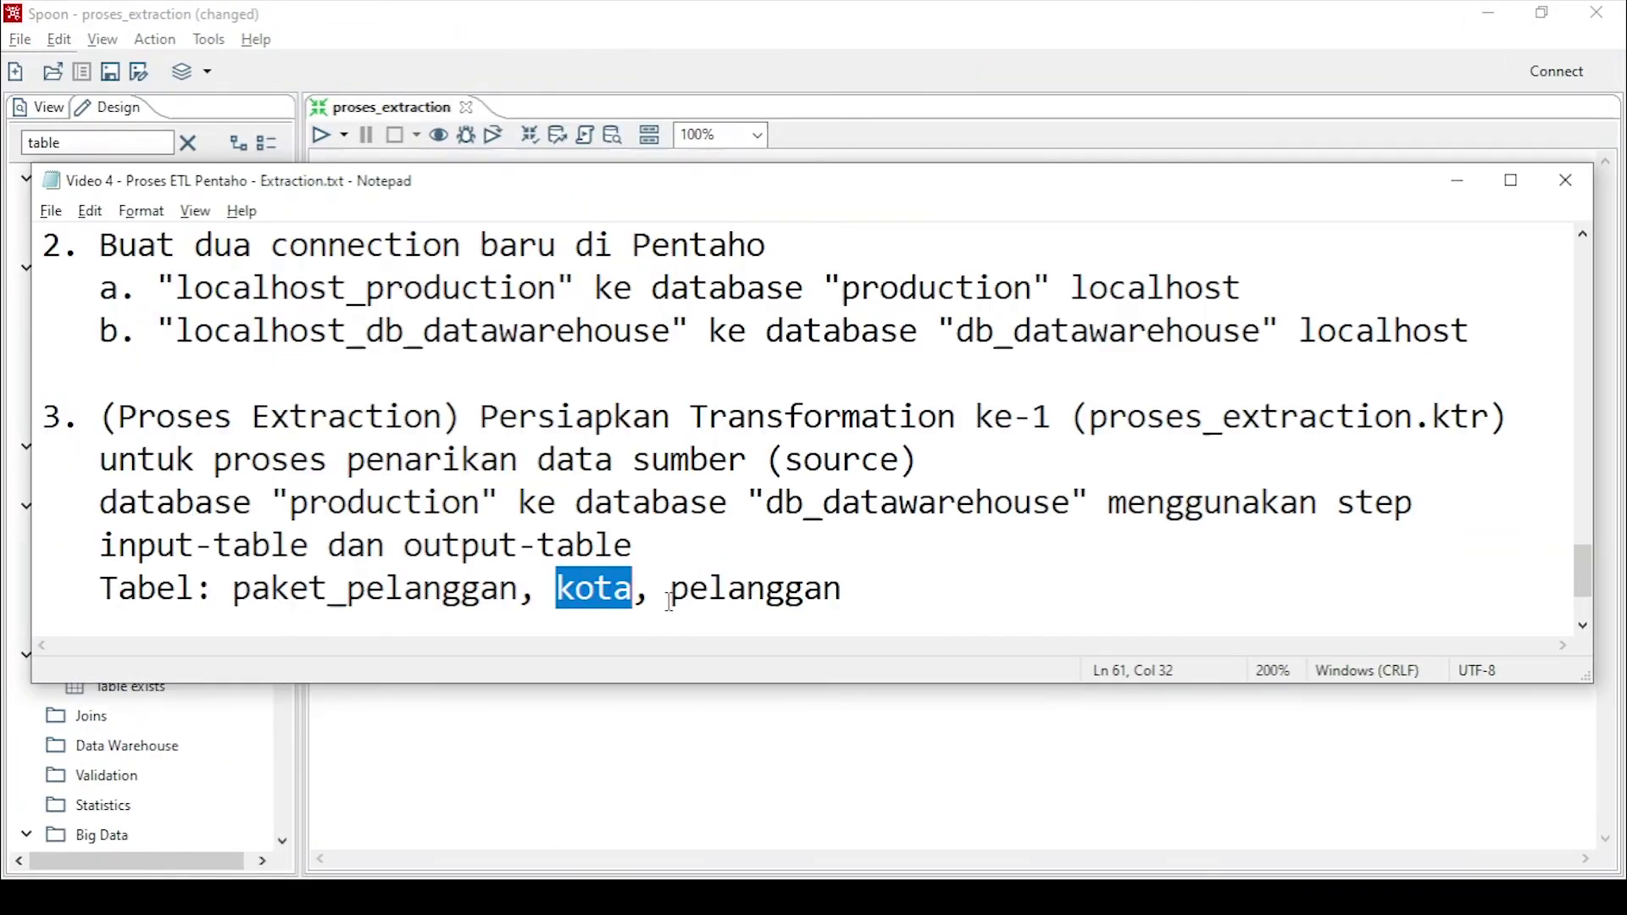
drag(669, 597, 844, 597)
click(830, 596)
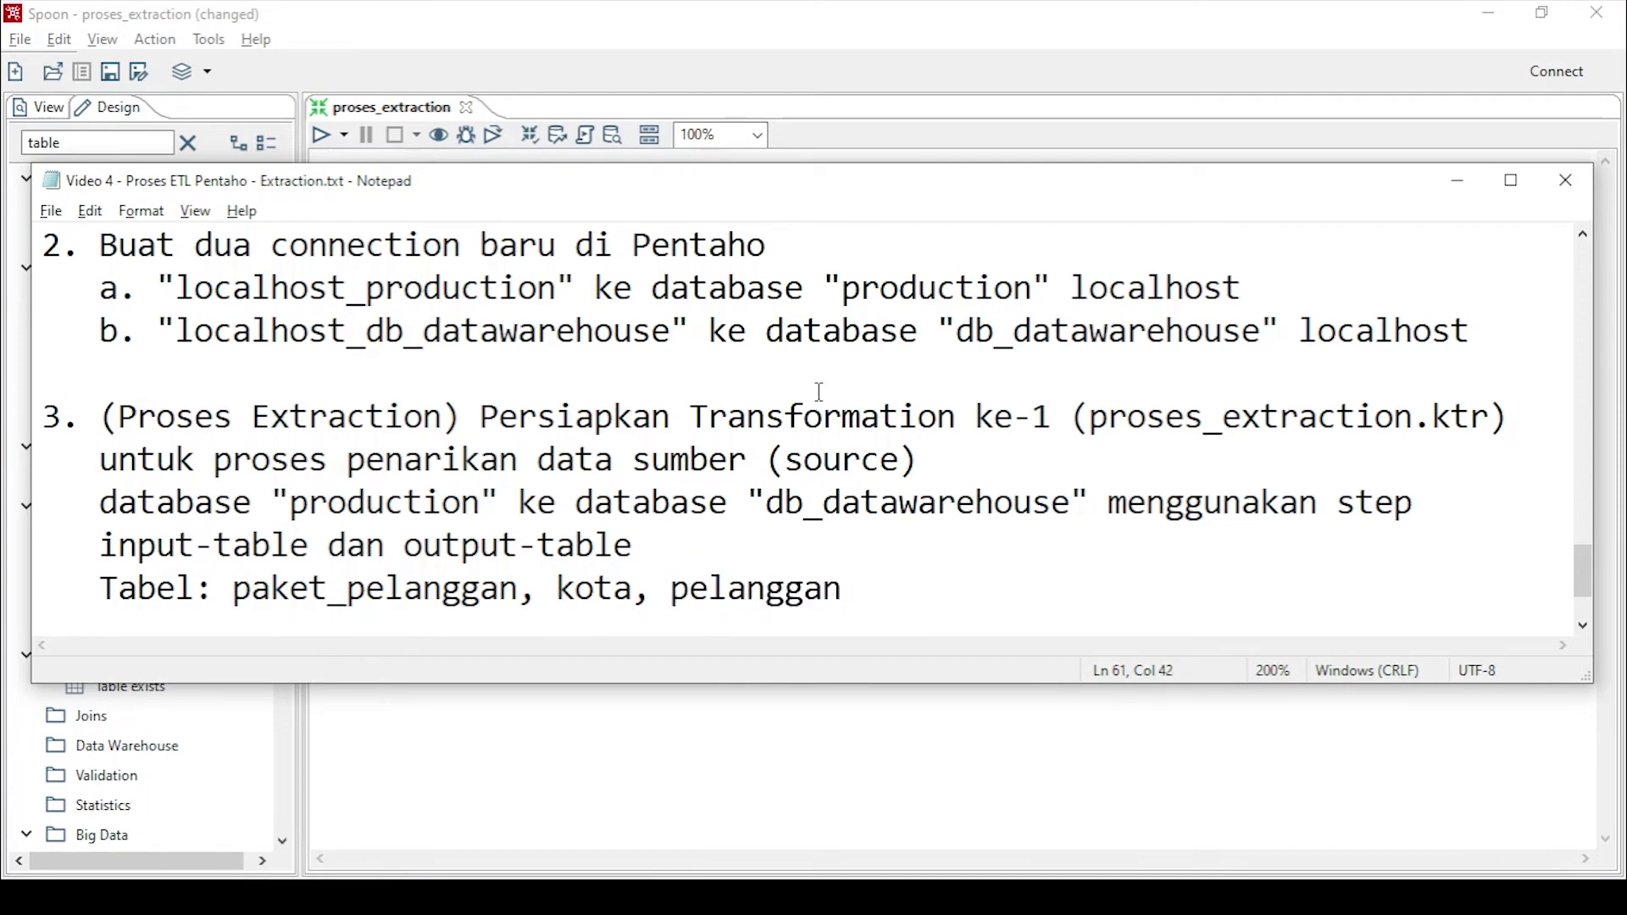
click(791, 60)
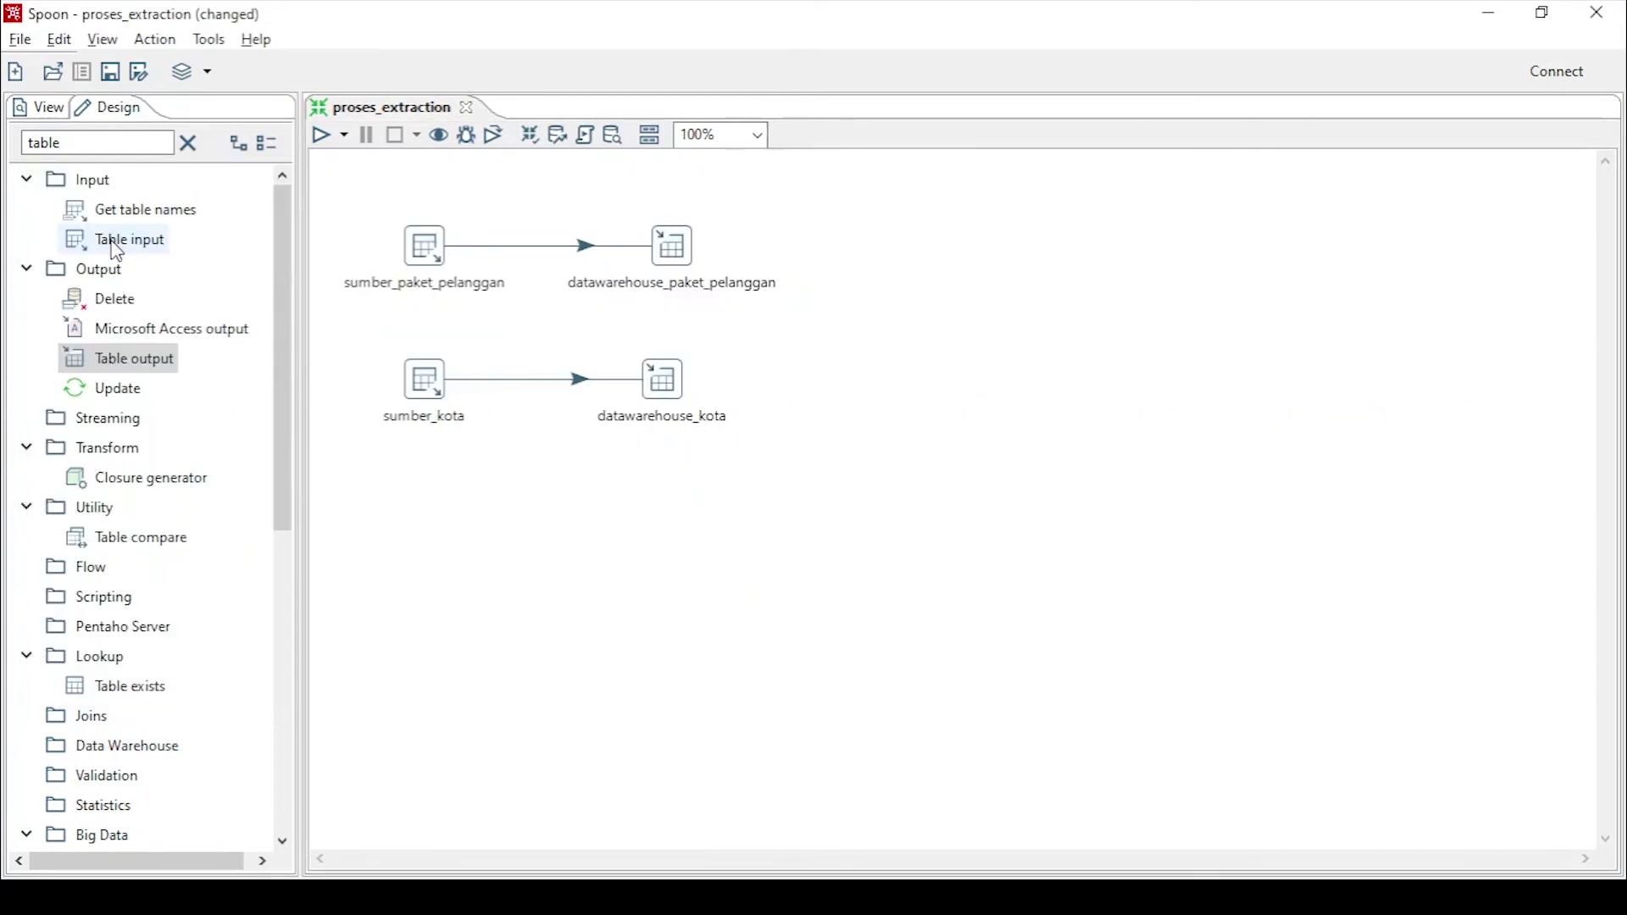
drag(117, 248, 423, 527)
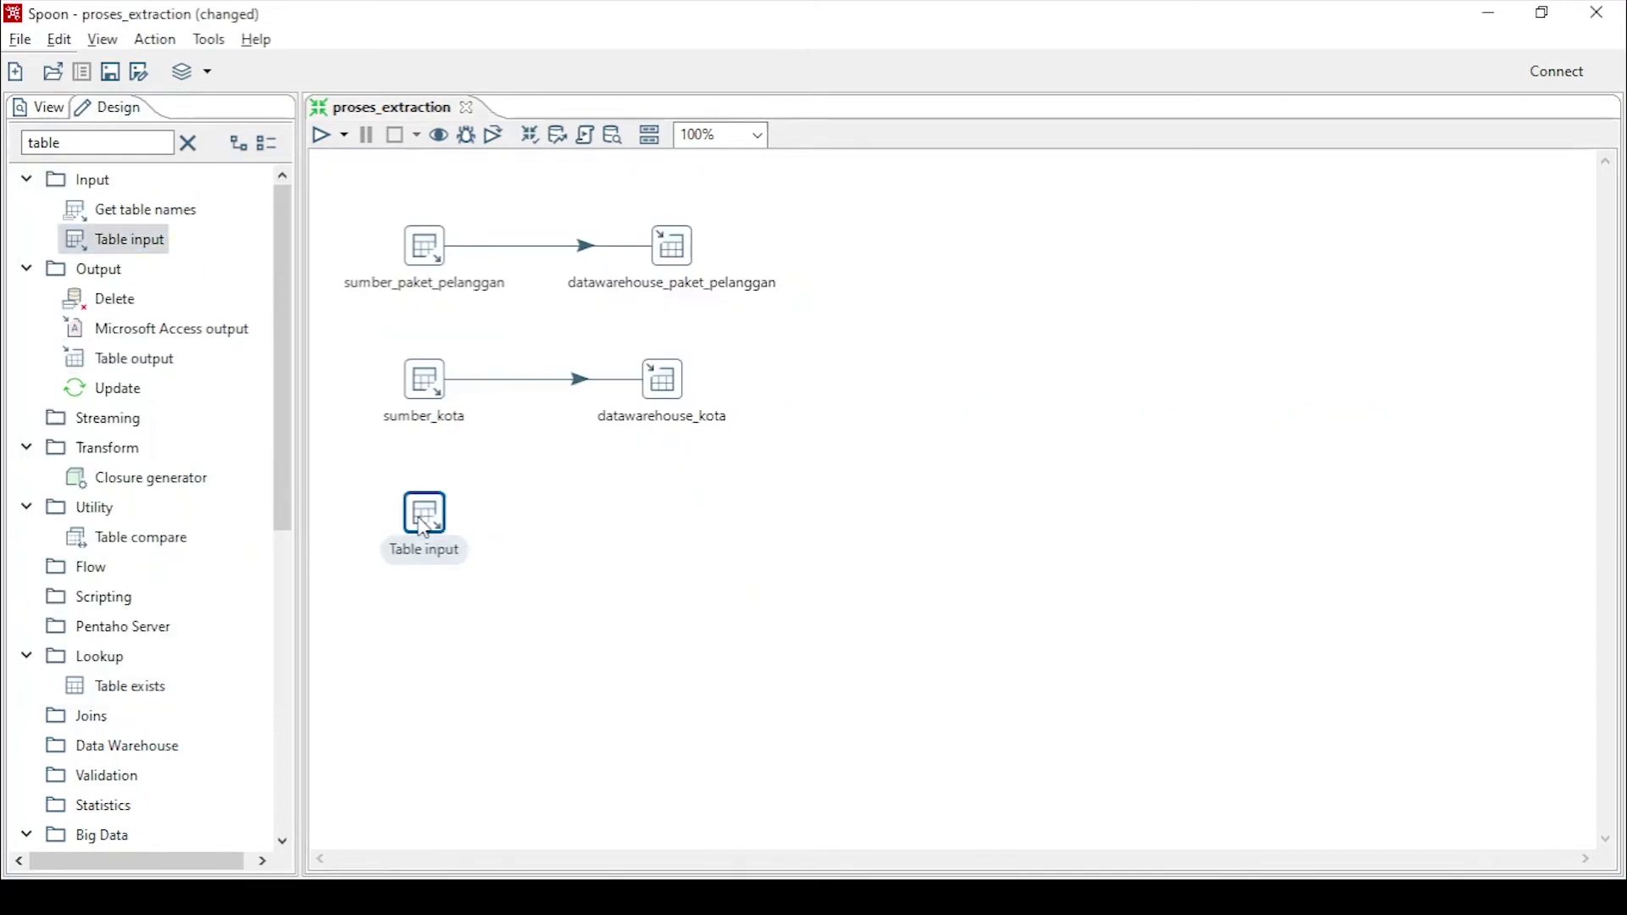
double_click(424, 527)
text(submer)
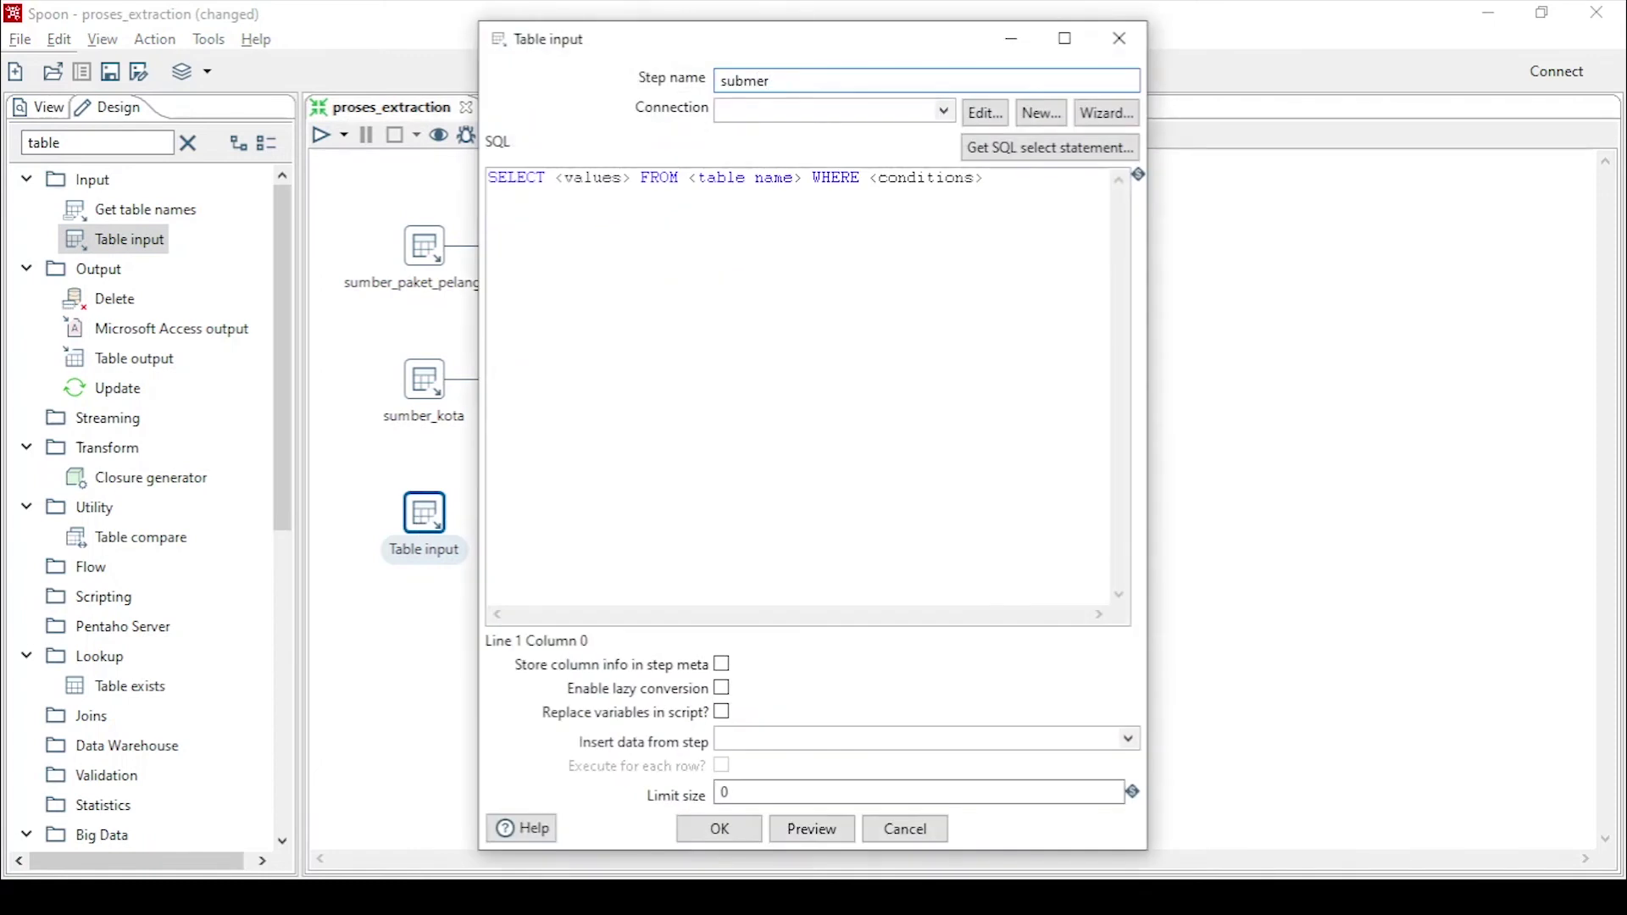
key(ctrl+a)
text(su)
click(944, 111)
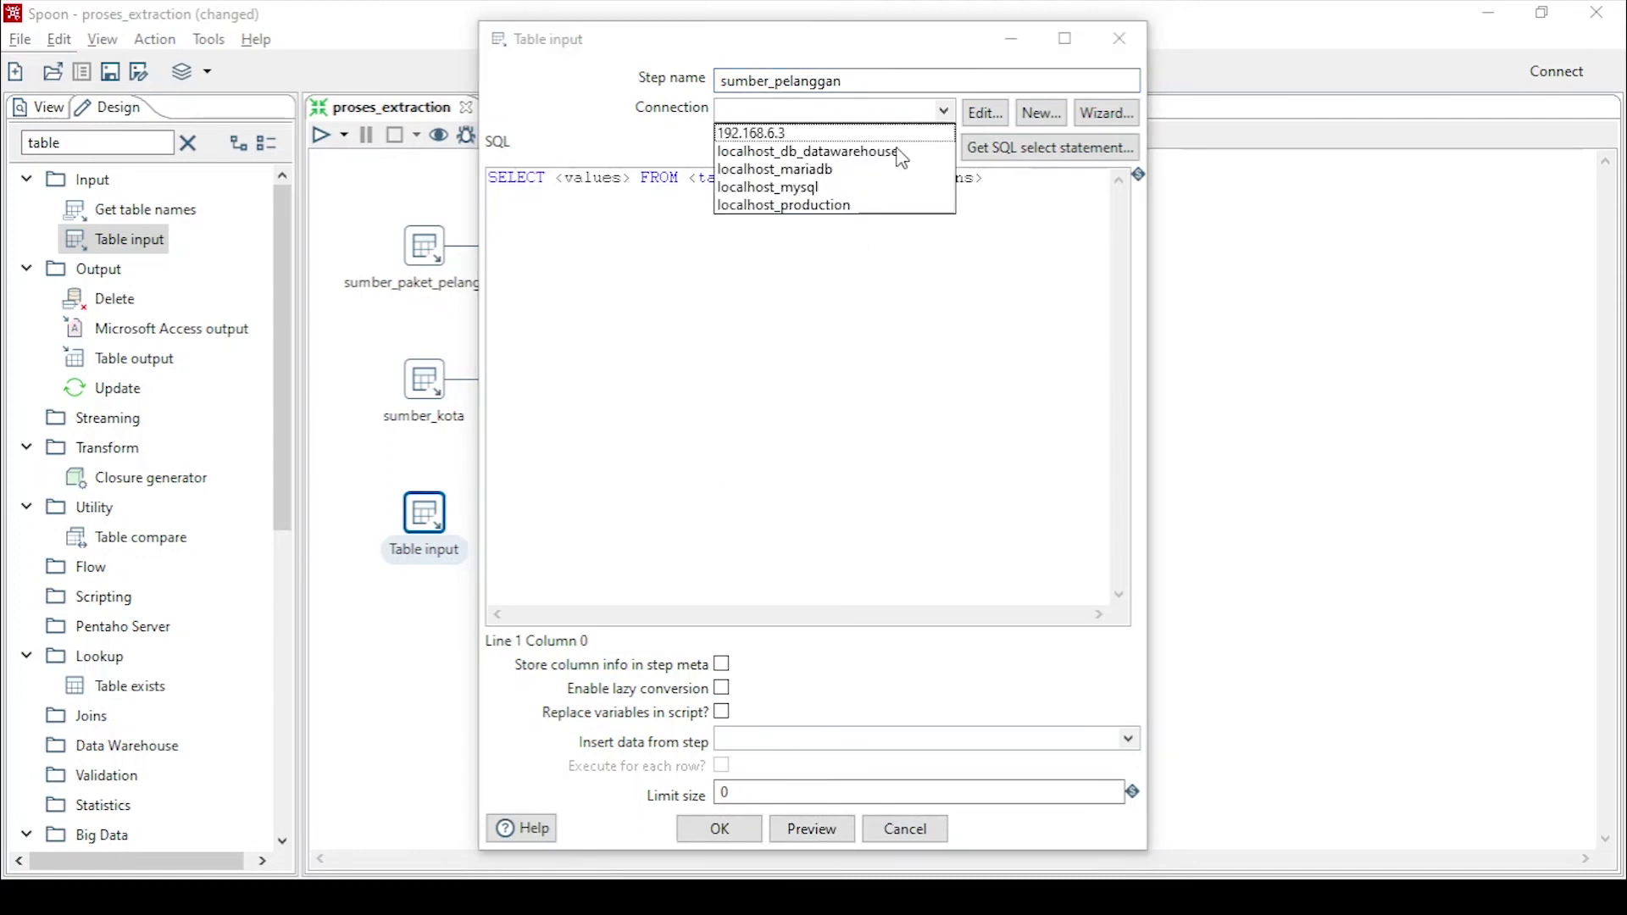
click(840, 206)
Generate the SQL select statement for the pelanggan table with its field names included, and confirm the sumber_pelanggan step
click(1059, 152)
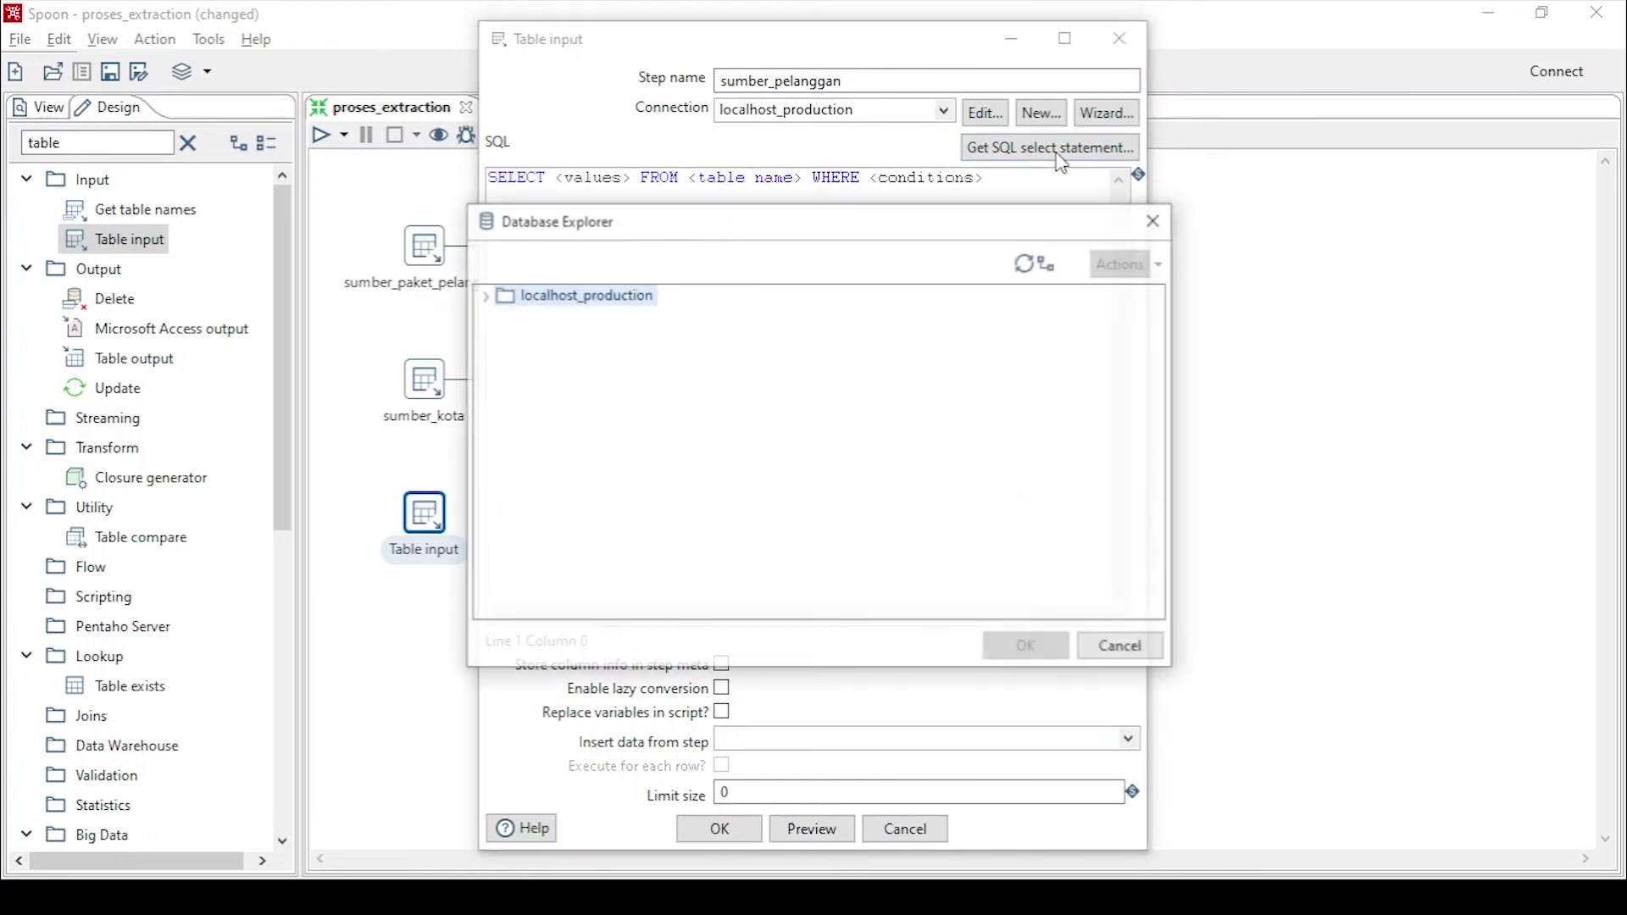
click(485, 296)
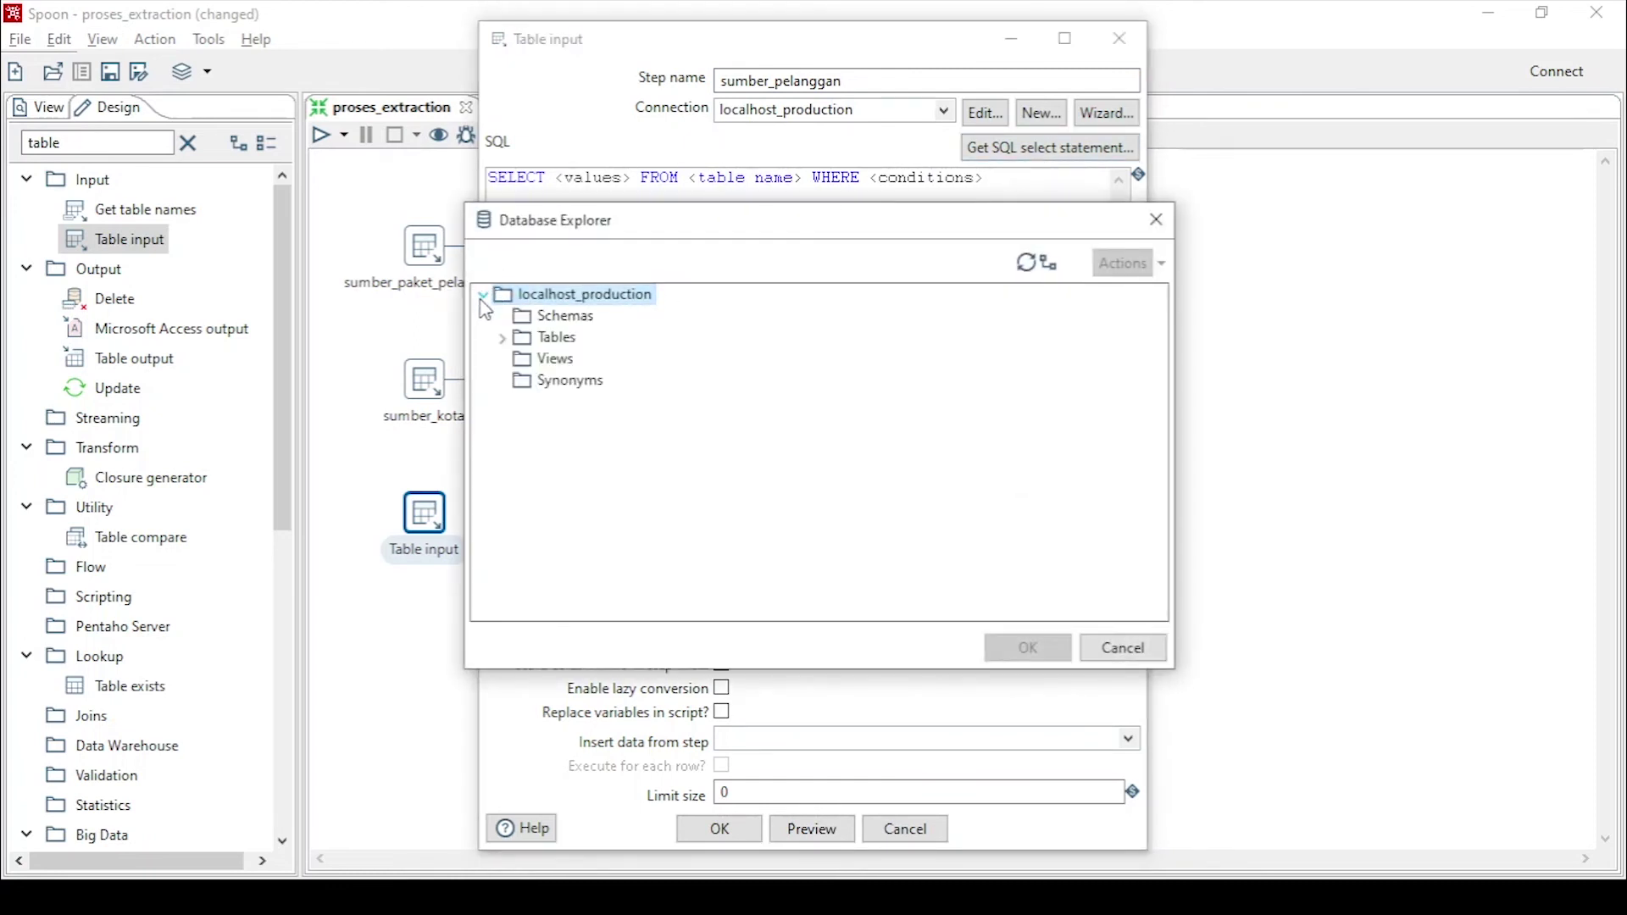
click(501, 338)
click(591, 401)
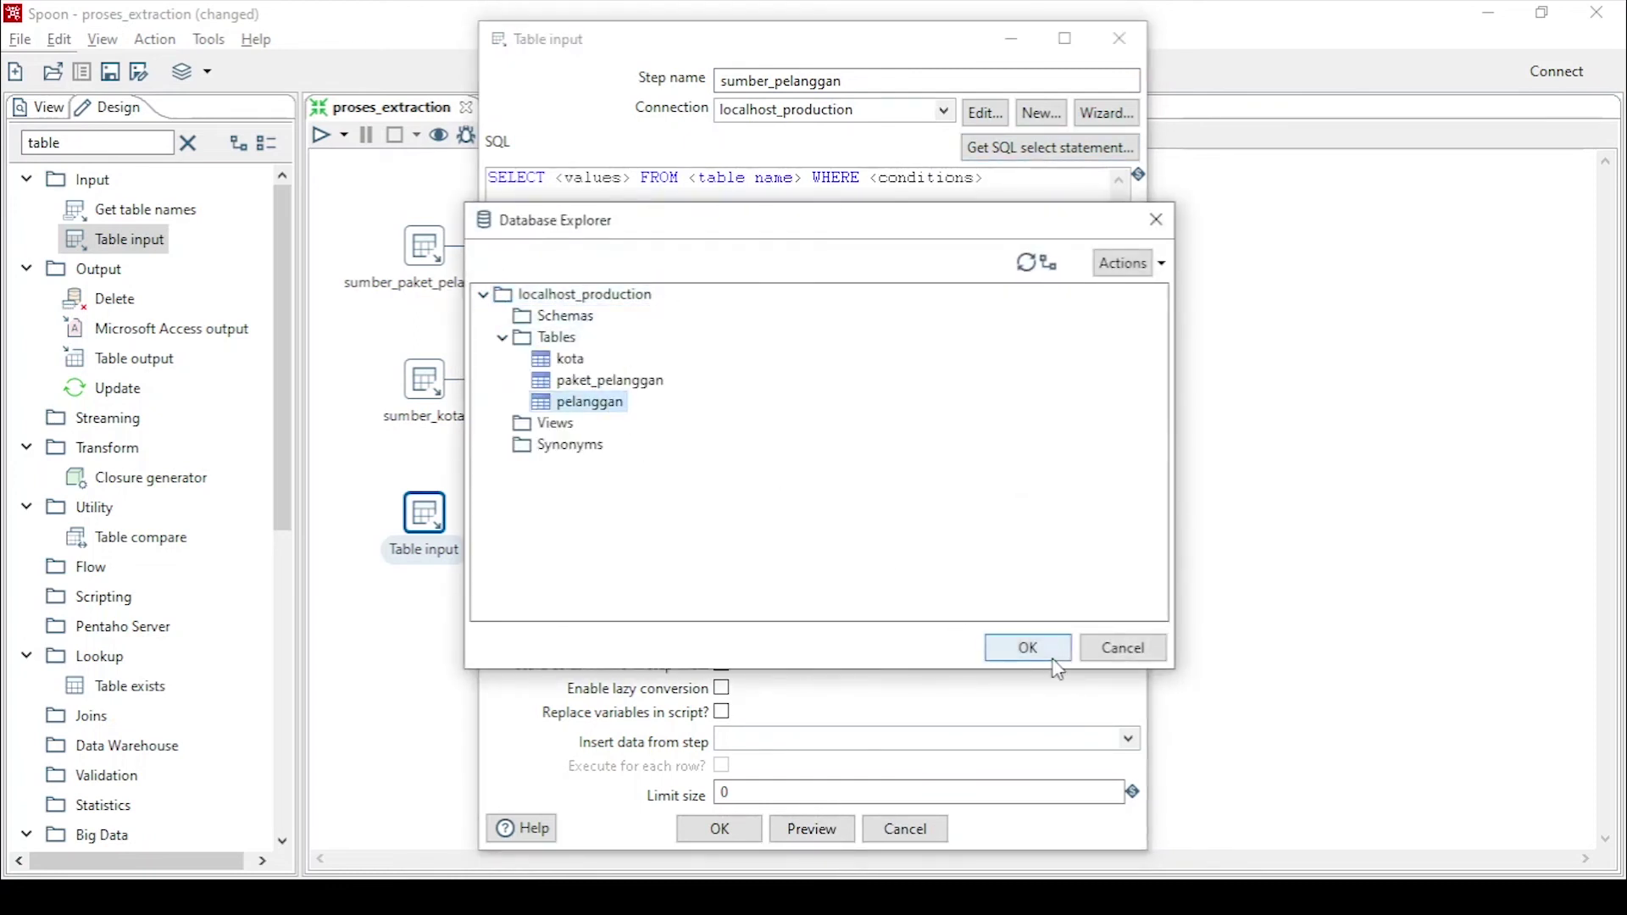
click(1027, 647)
click(773, 534)
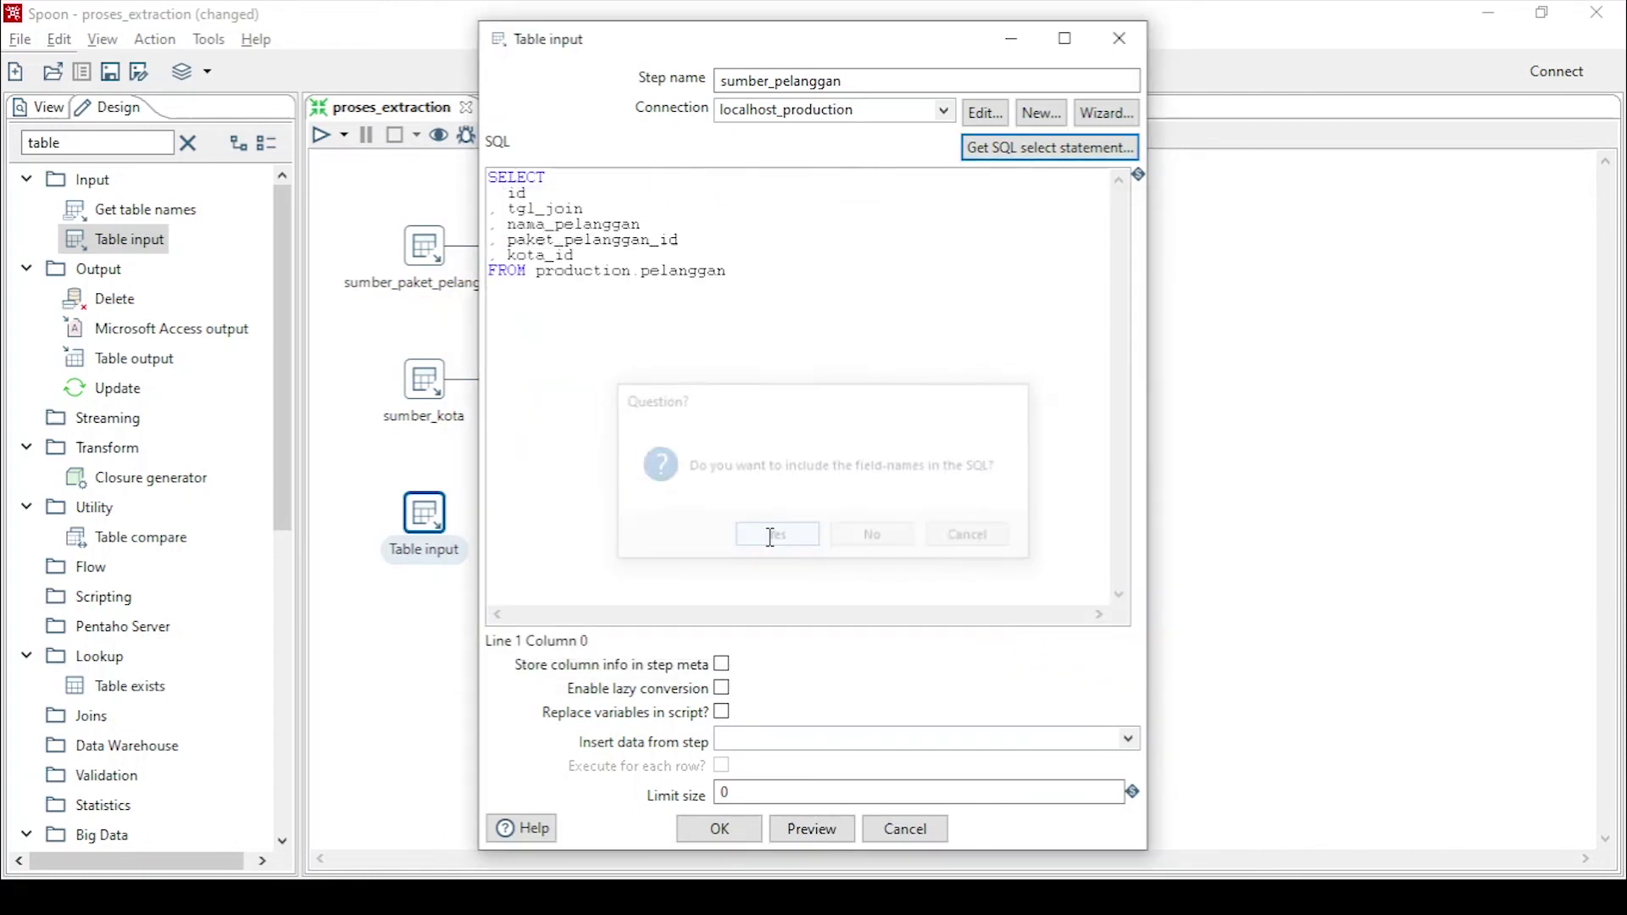
click(696, 835)
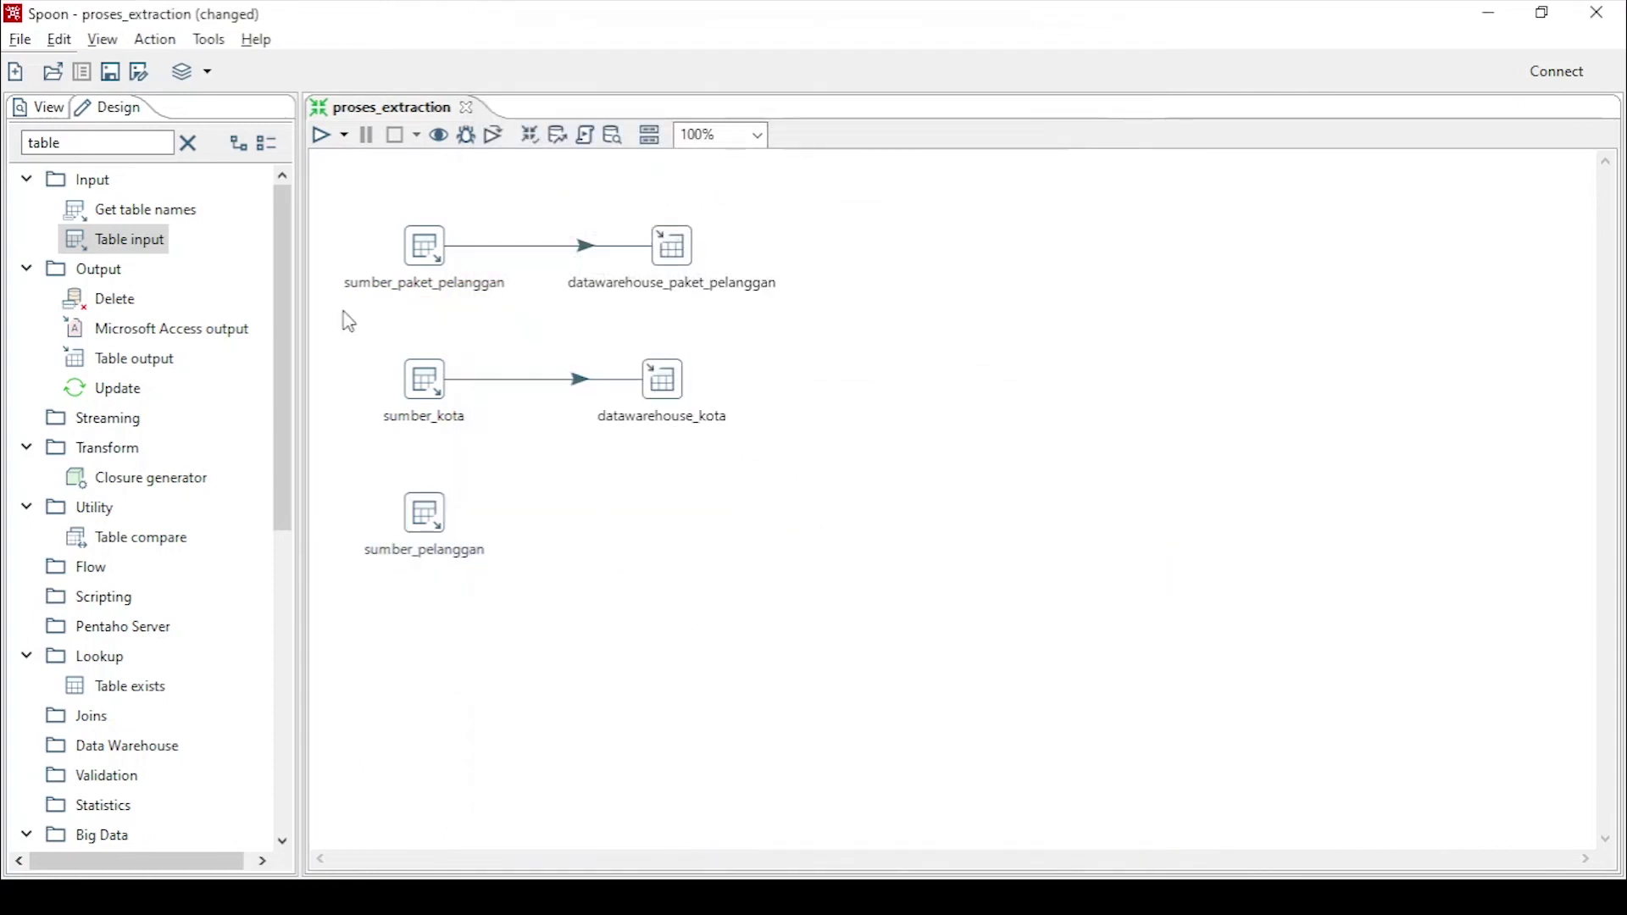
Add a Table output step linked from sumber_pelanggan, with step name datawarehouse and connection localhost_db_datawarehouse
click(424, 523)
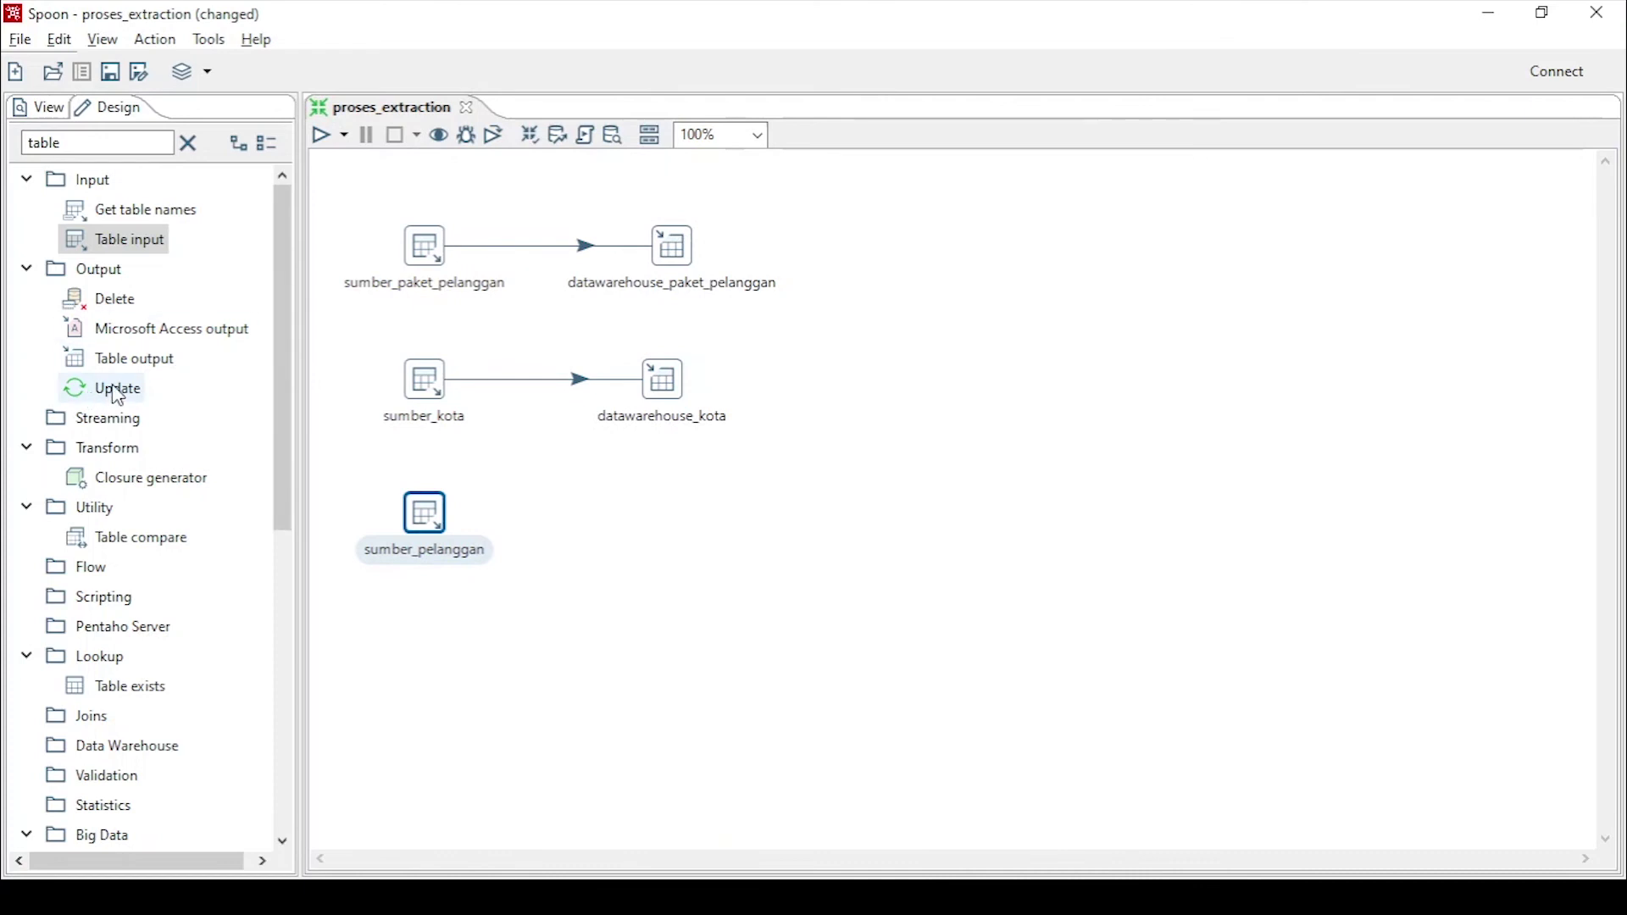
double_click(127, 360)
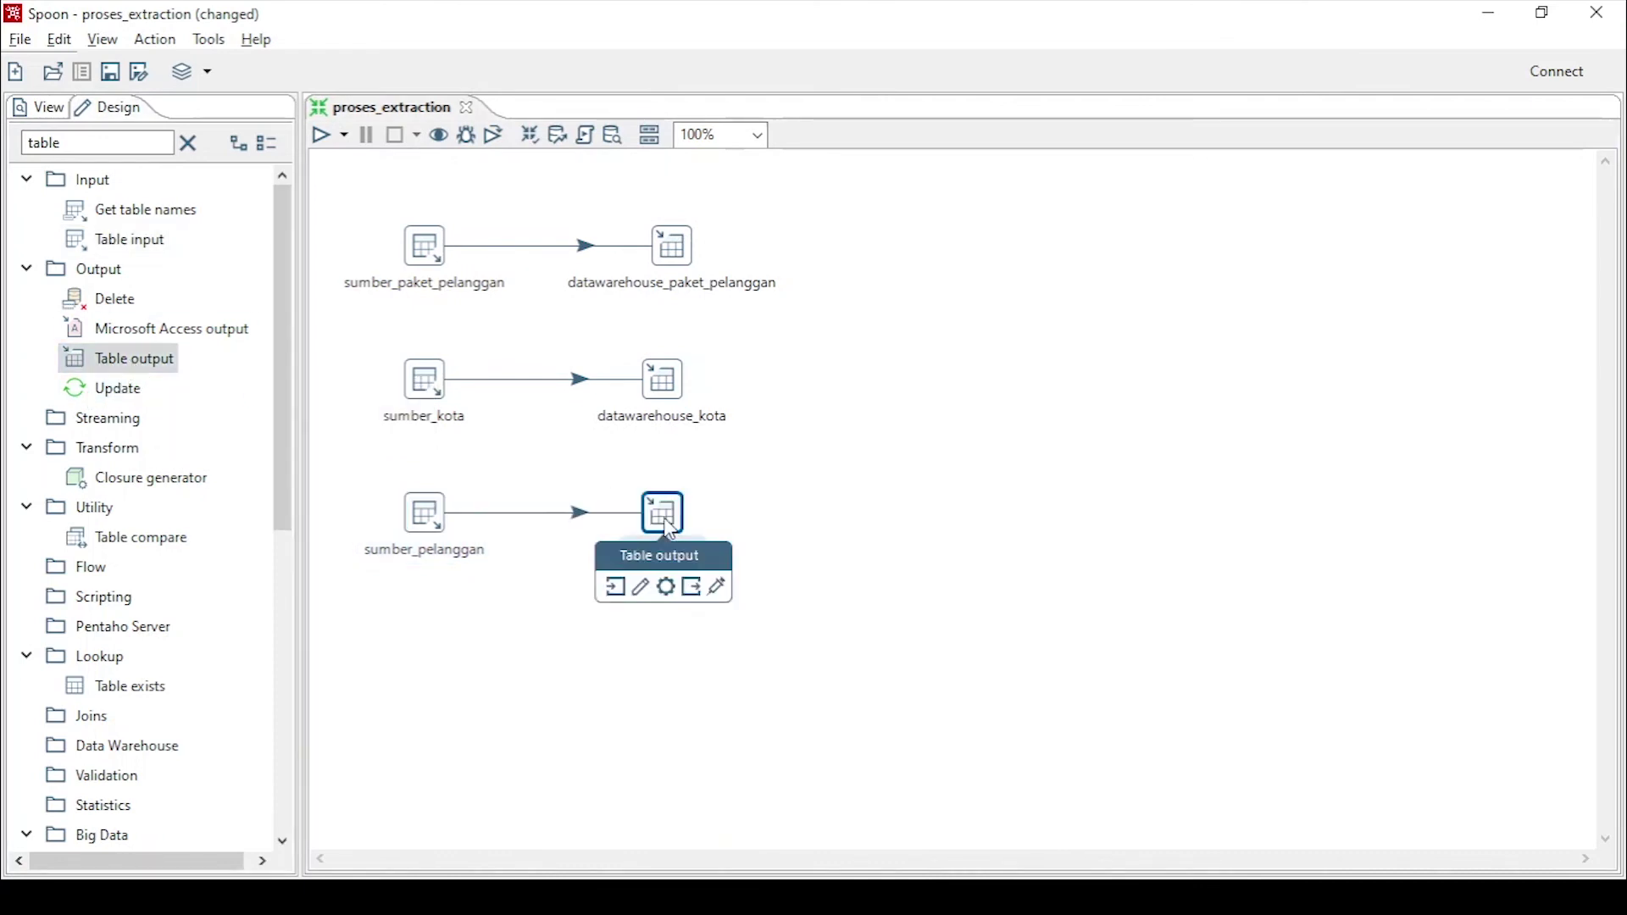
double_click(670, 530)
text(dat)
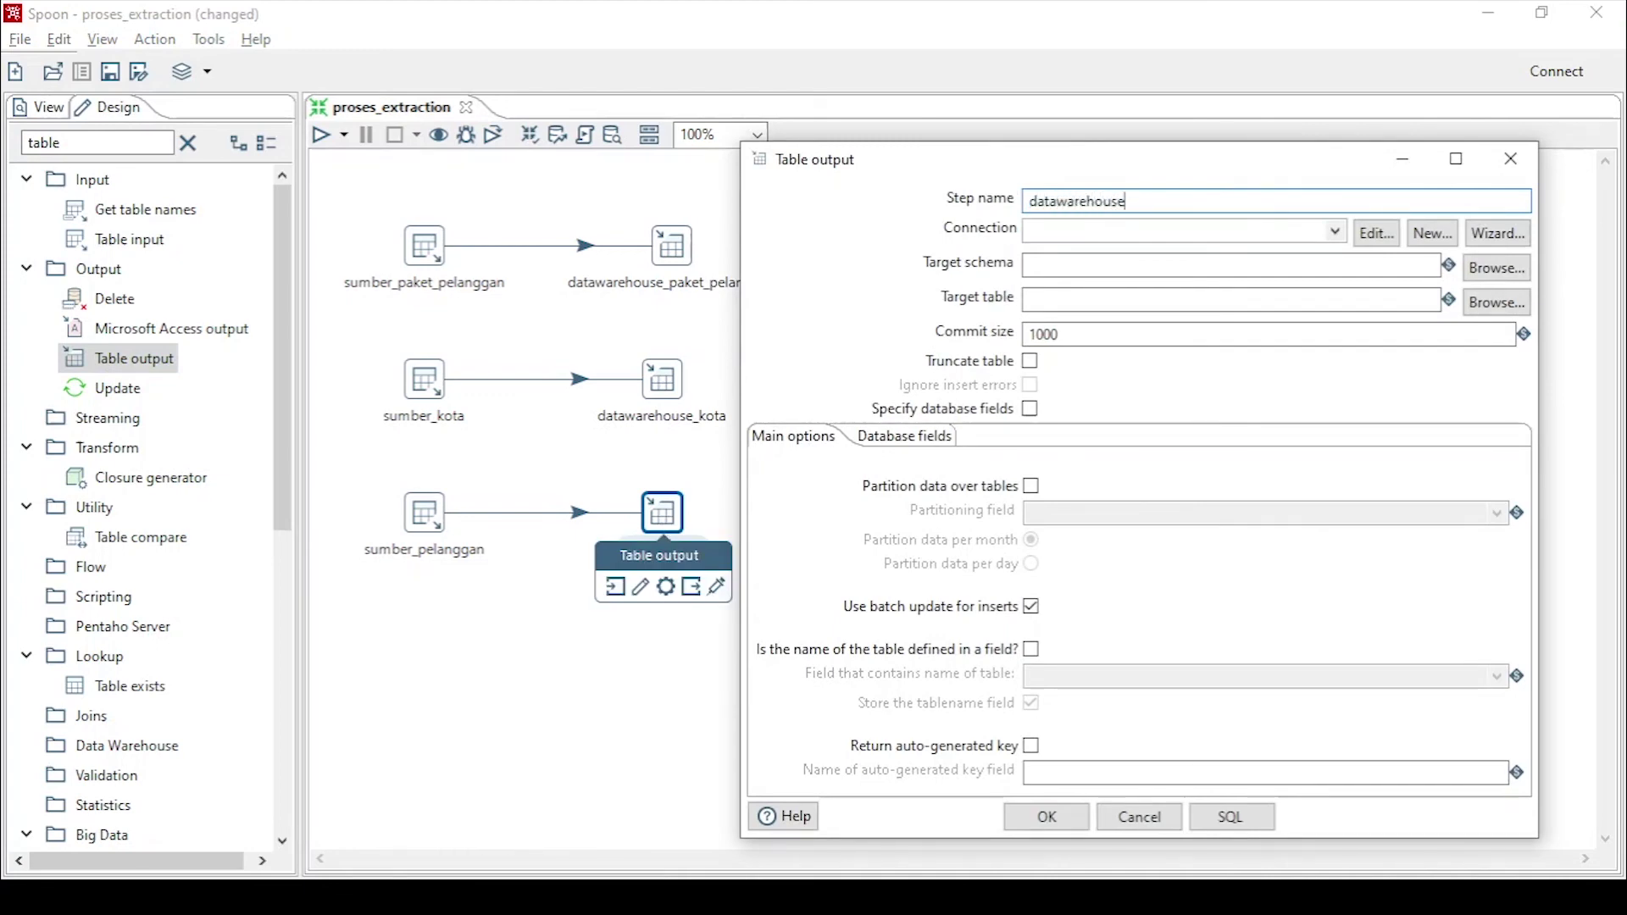
text(awarehouse)
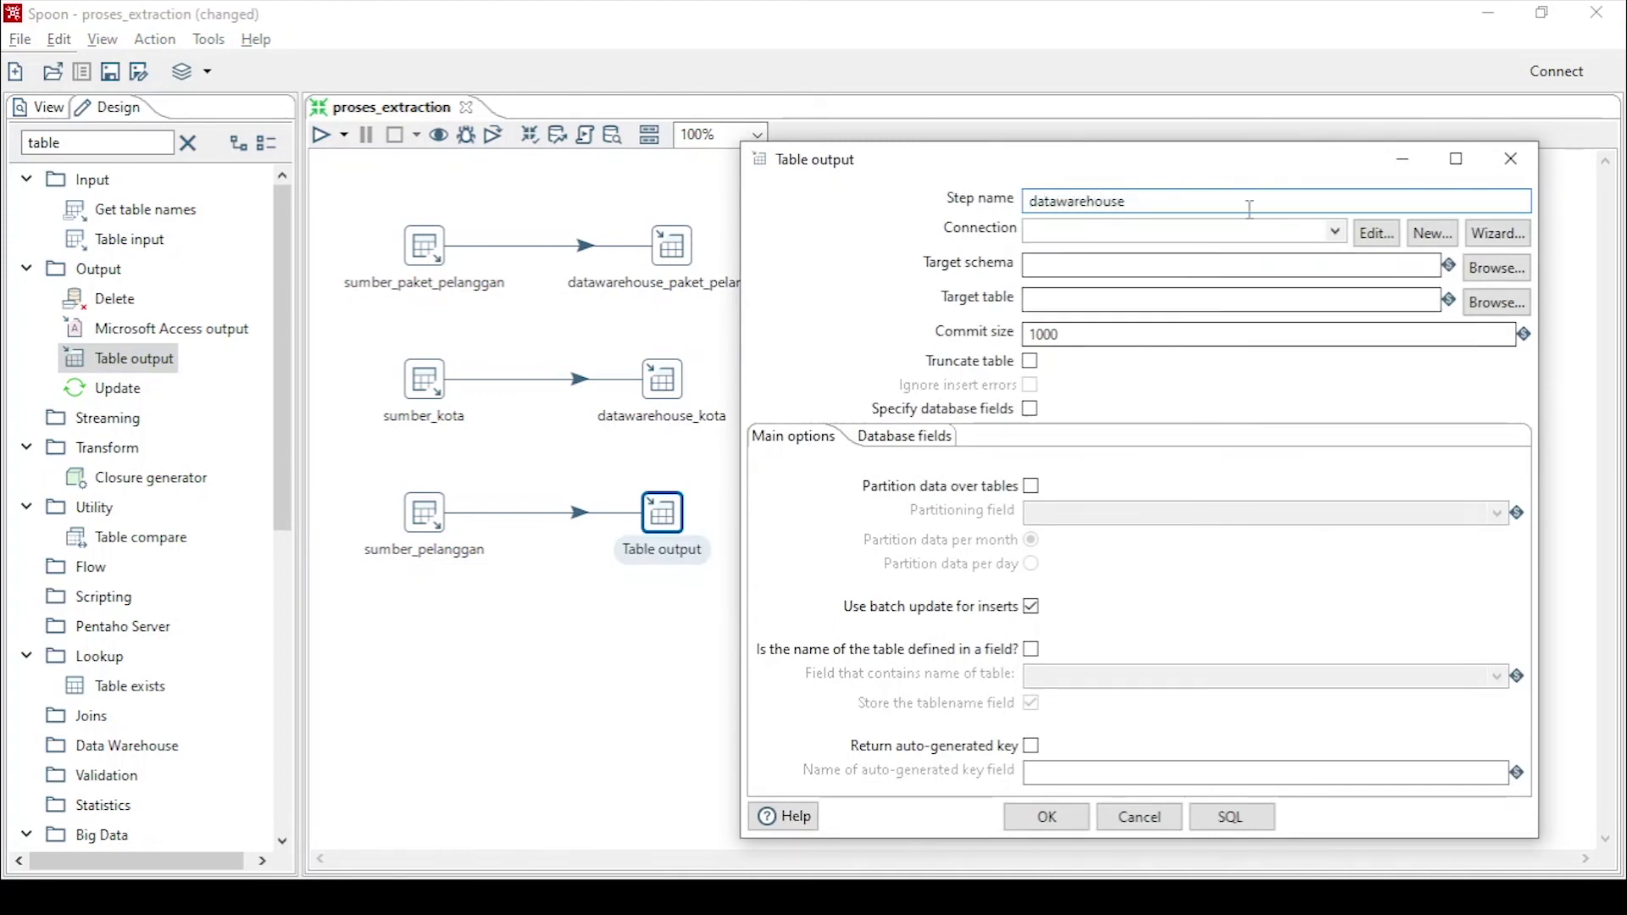
click(1336, 231)
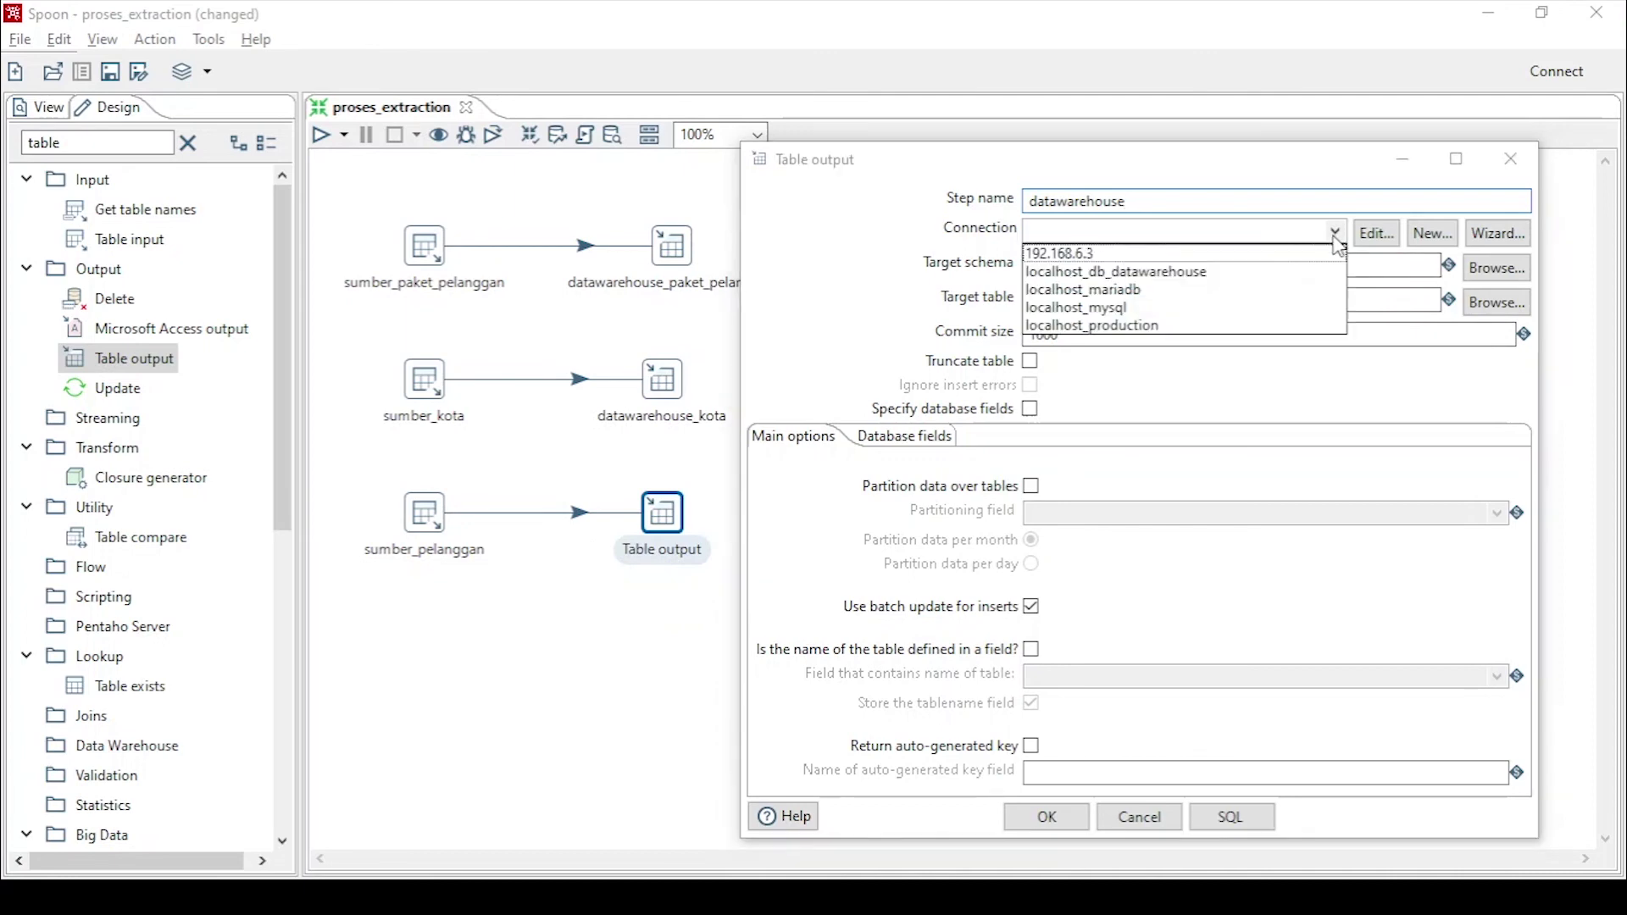
click(1169, 271)
Copy the table name pelanggan from the Notepad notes to complete the step name as datawarehouse_pelanggan and set the target table
click(1059, 302)
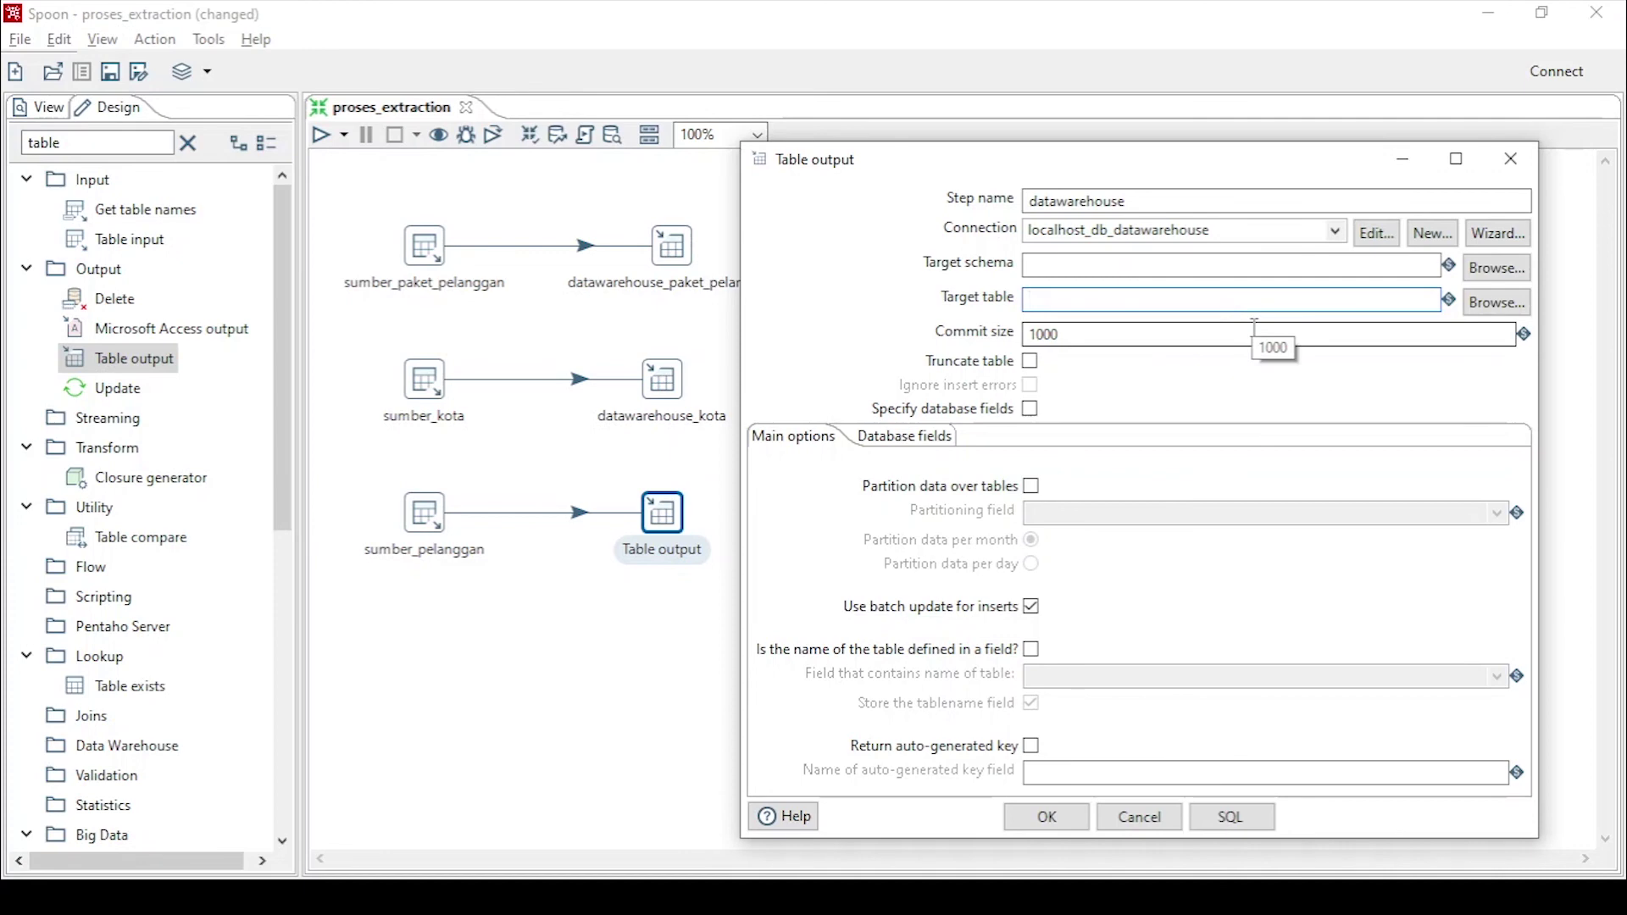
key(alt+Tab)
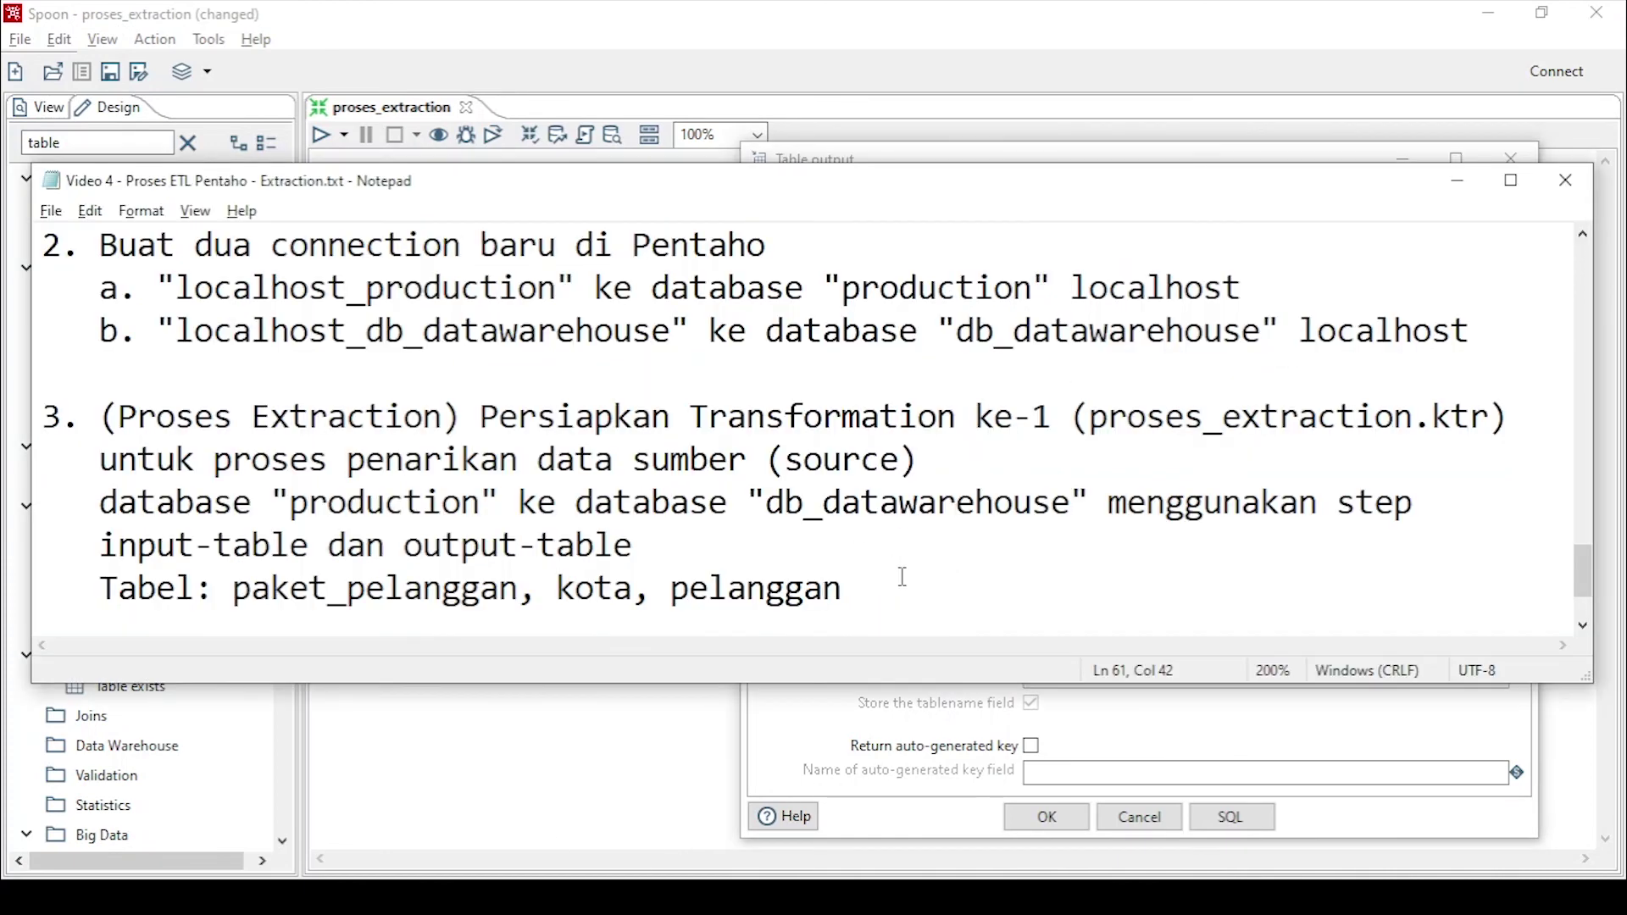
drag(868, 588, 674, 589)
key(ctrl+c)
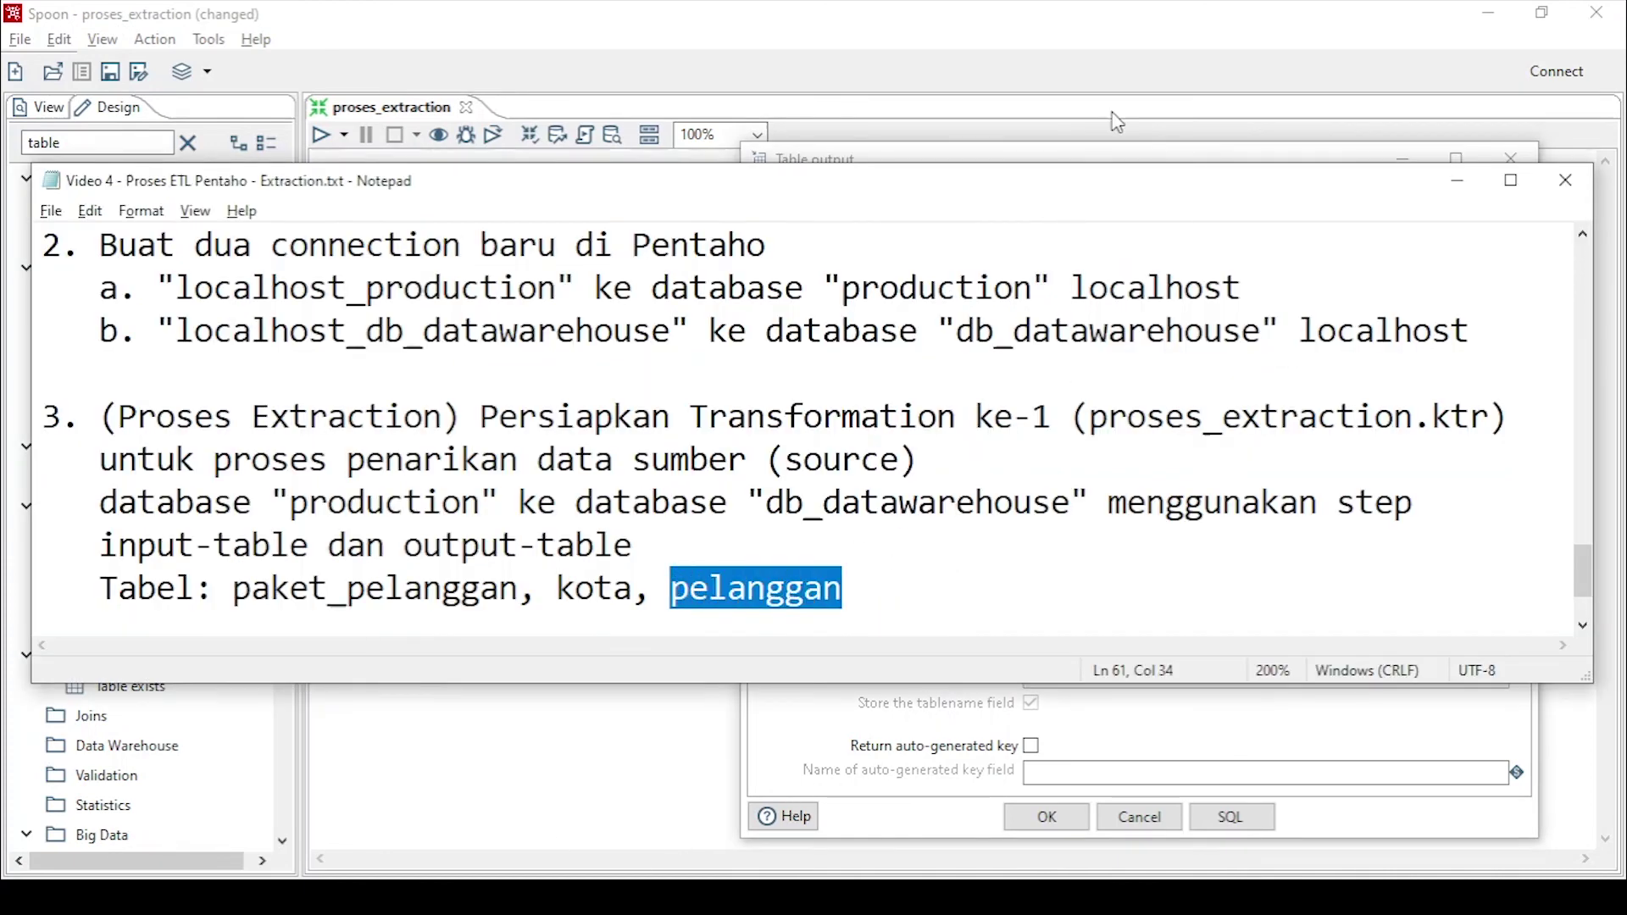
key(alt+Tab)
click(1158, 203)
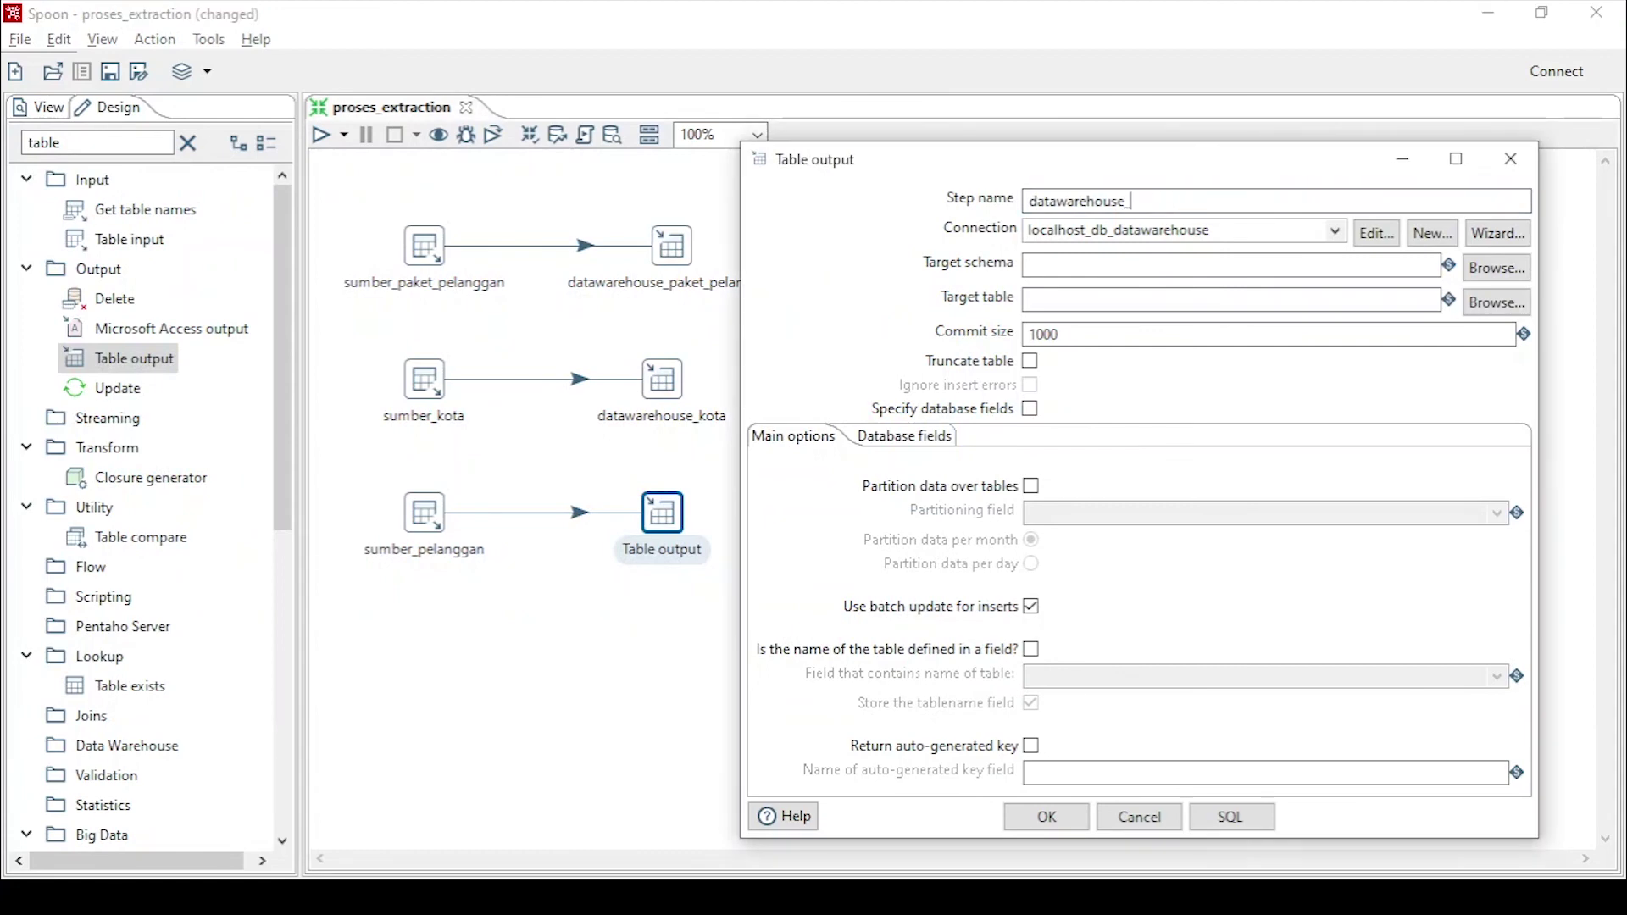
text(_)
key(ctrl+v)
click(1049, 295)
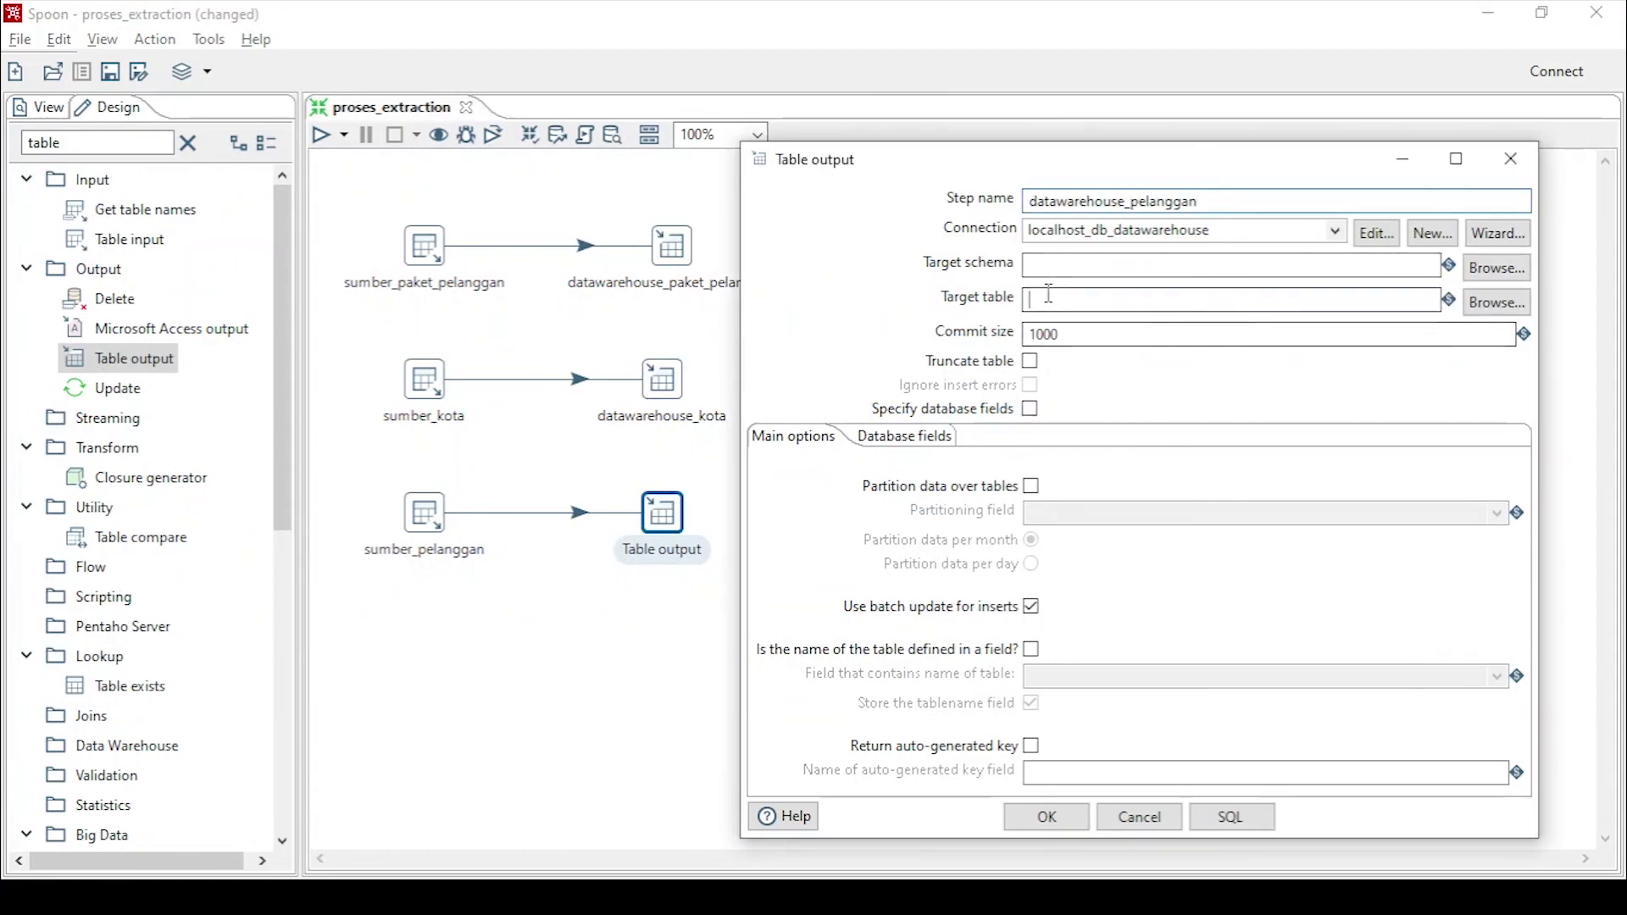
key(ctrl+v)
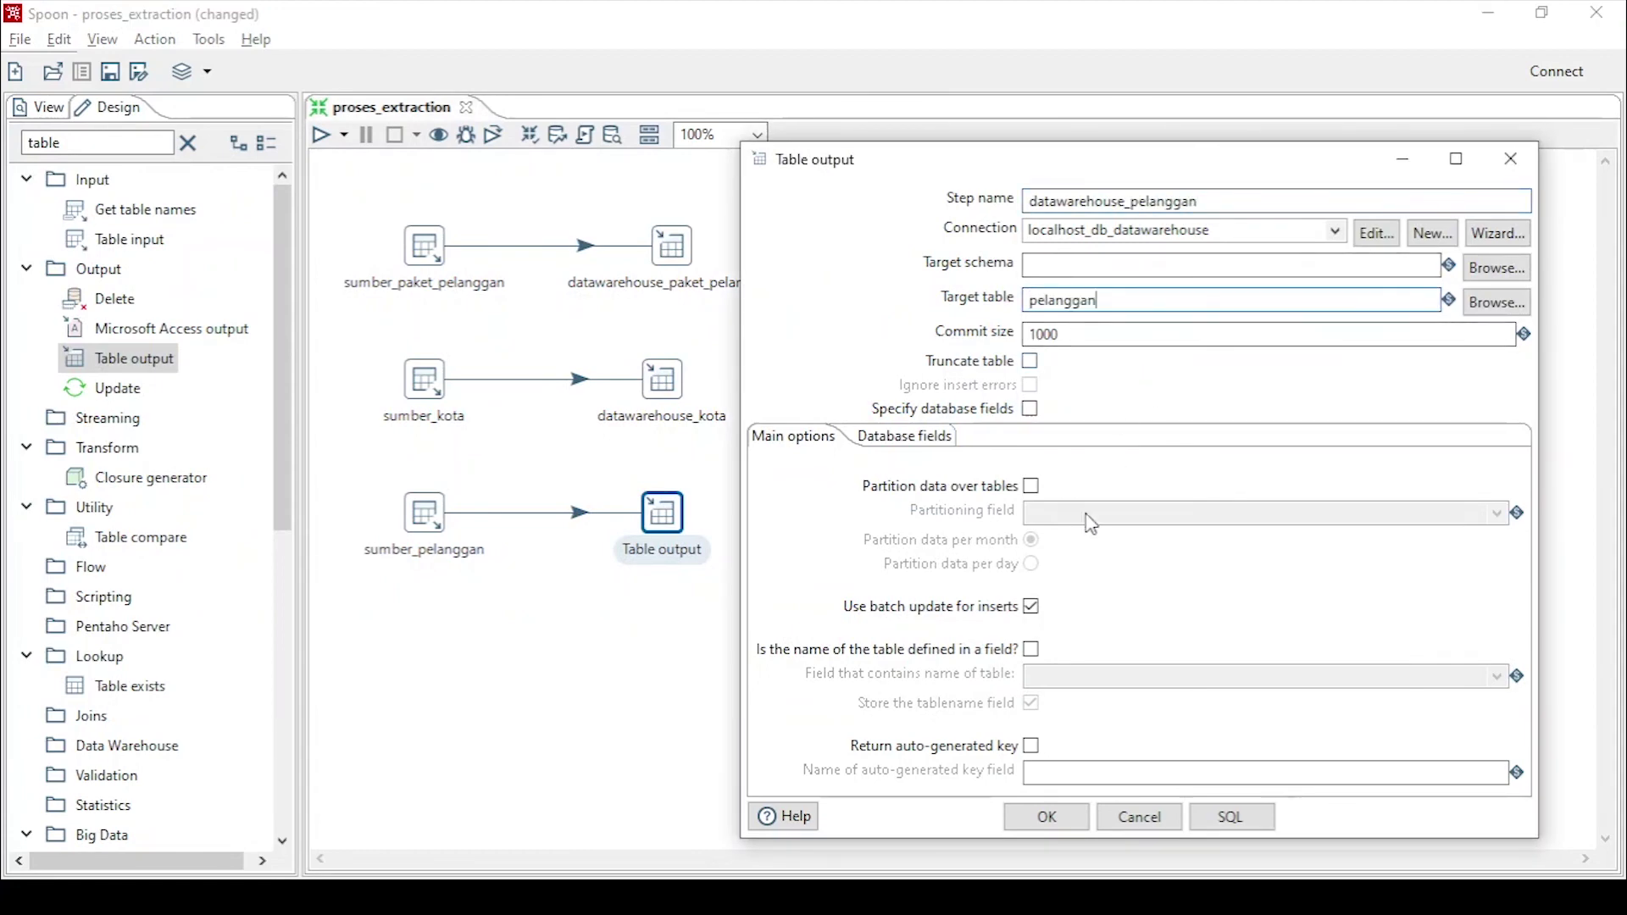
Enable Truncate table and Specify database fields for the pelanggan output, and load its fields from the incoming stream
click(1031, 363)
click(1032, 410)
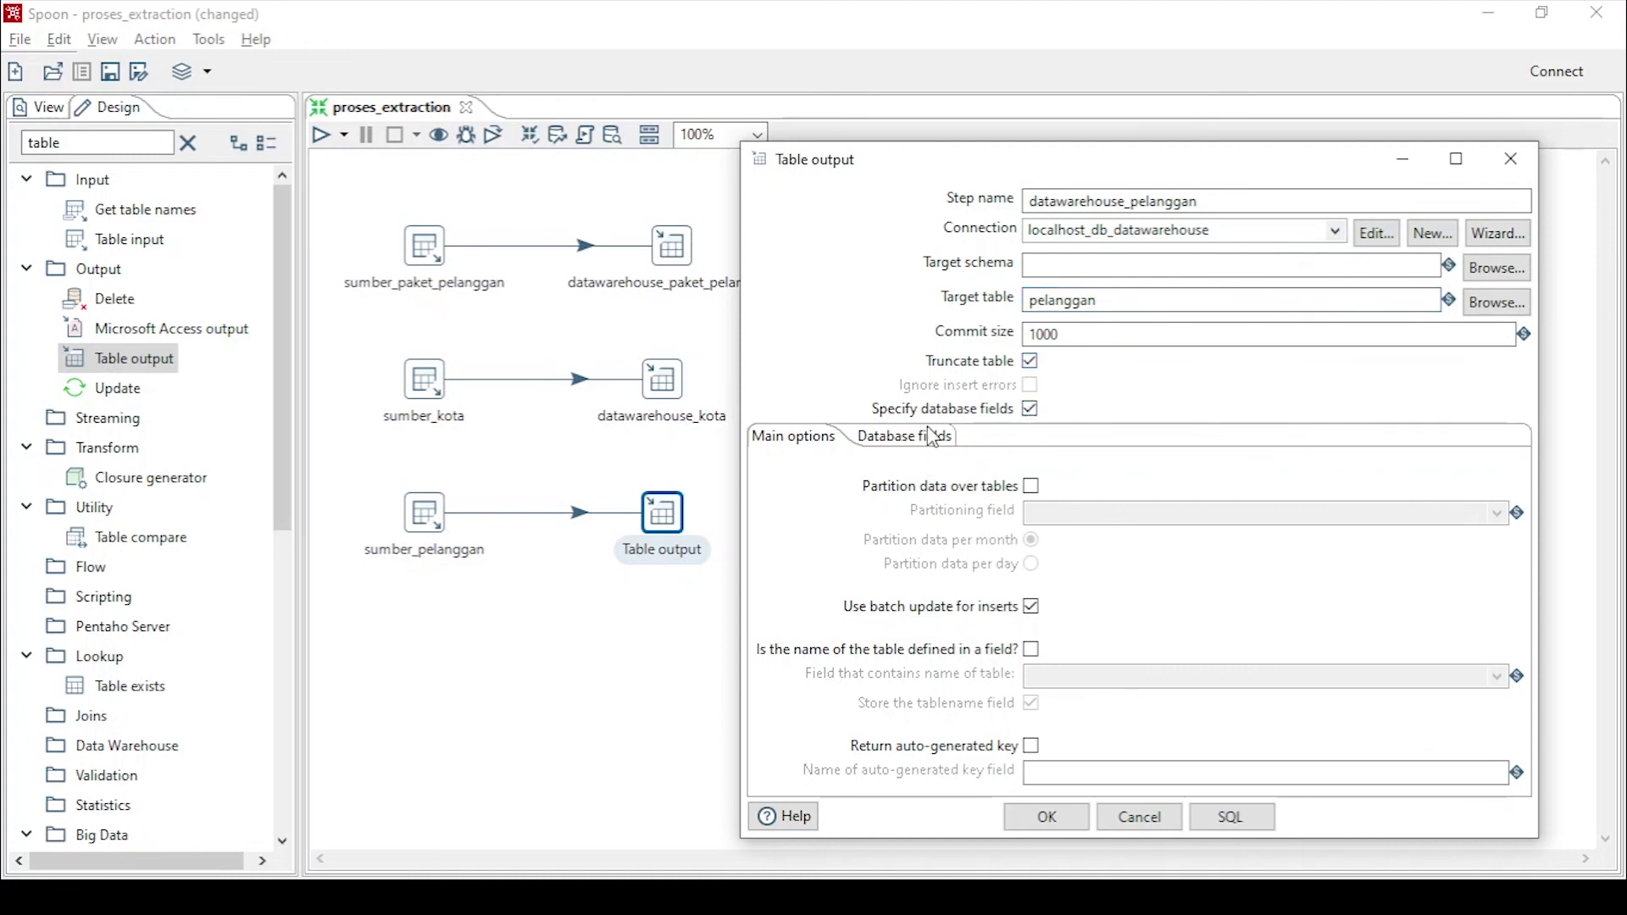
click(932, 437)
click(1484, 497)
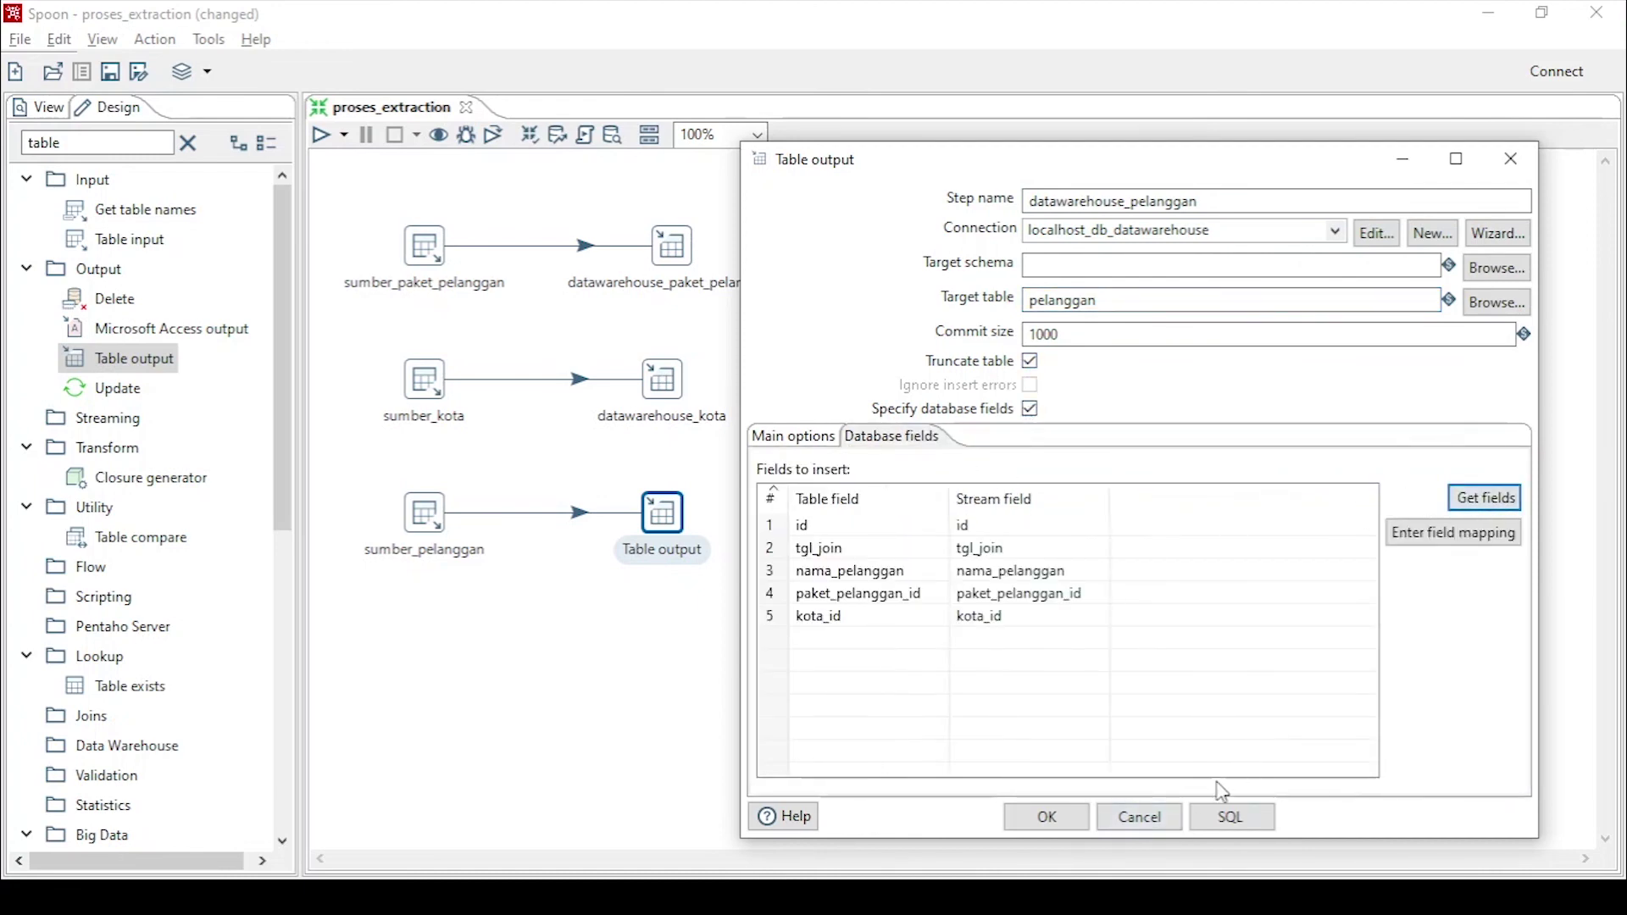
Generate and execute the SQL that creates table pelanggan in the data warehouse, and confirm the datawarehouse_pelanggan step
click(1230, 815)
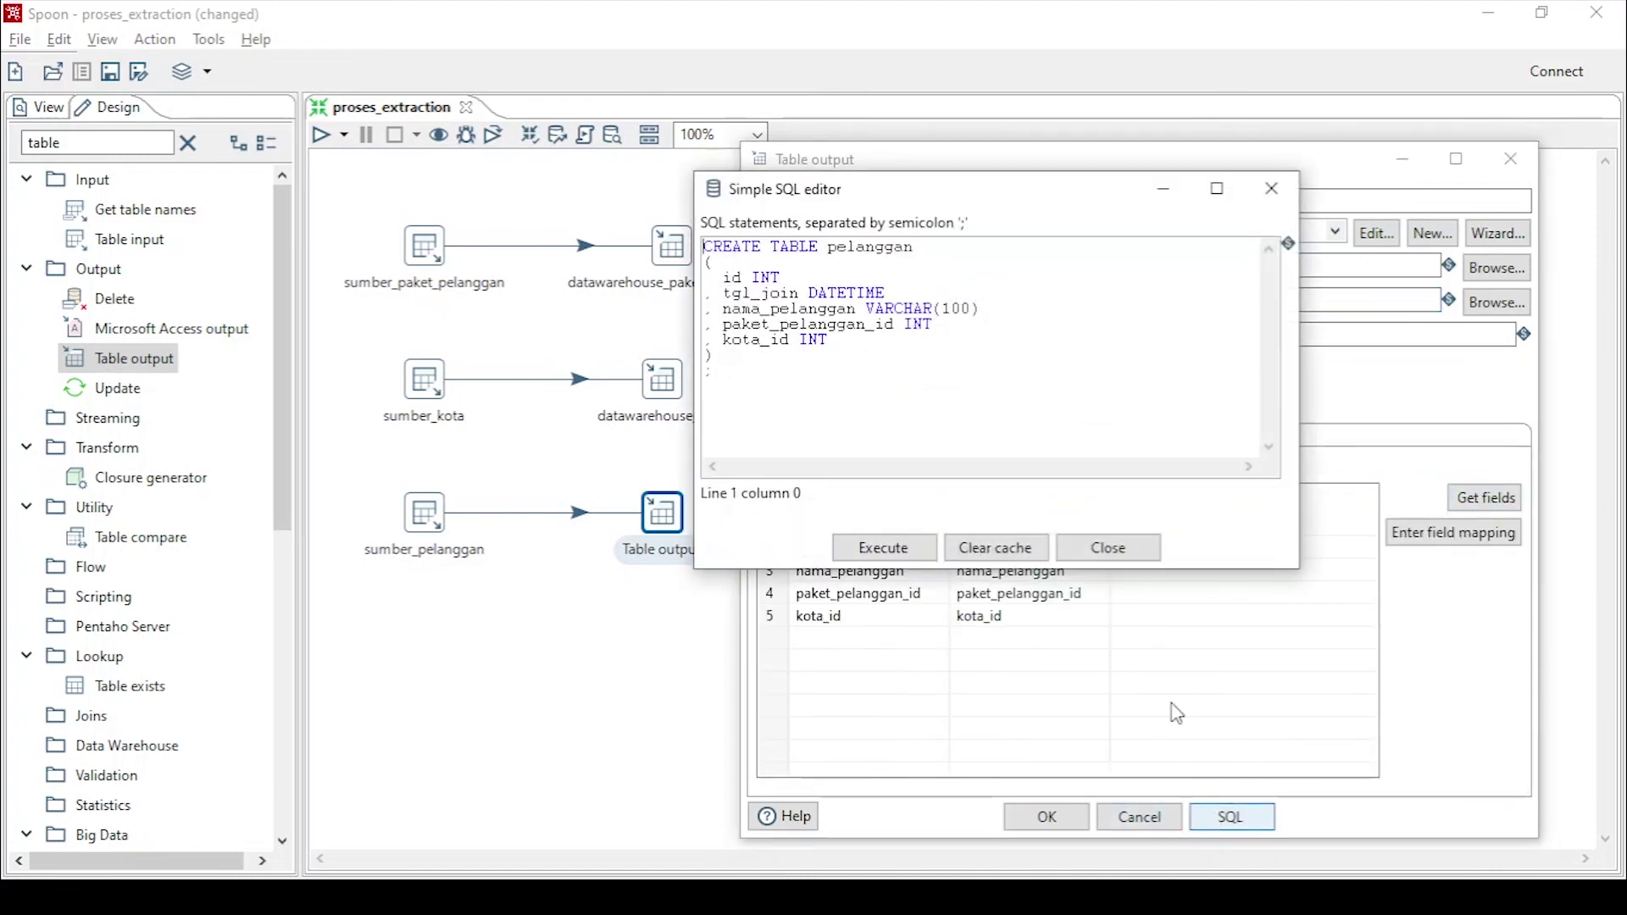
click(911, 546)
click(864, 725)
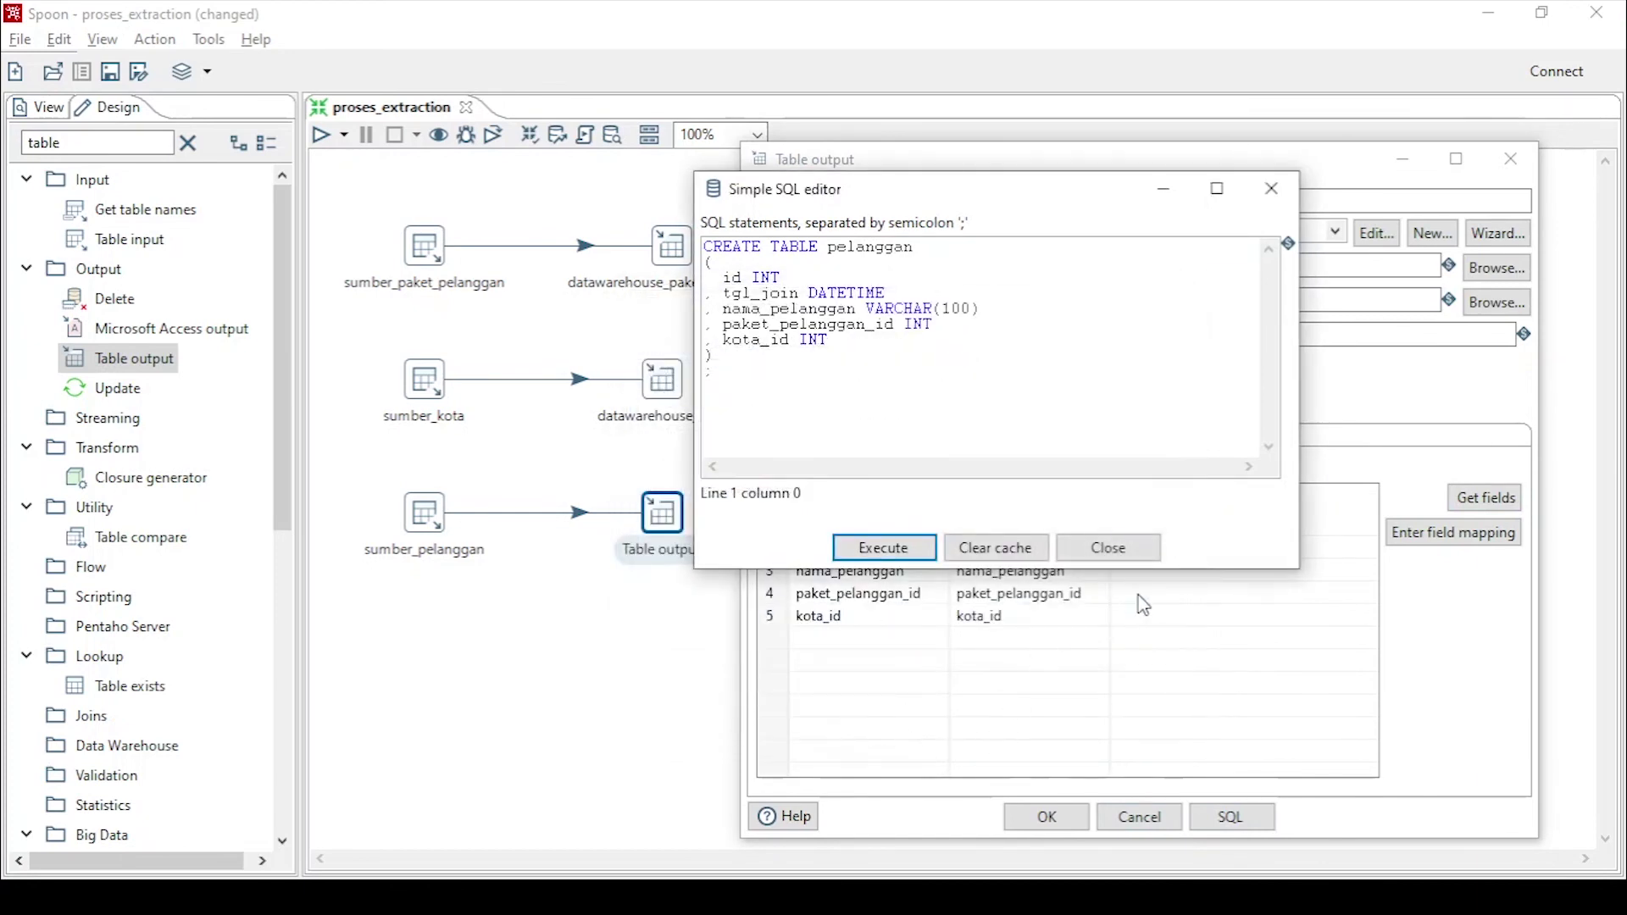
click(1093, 546)
click(1045, 817)
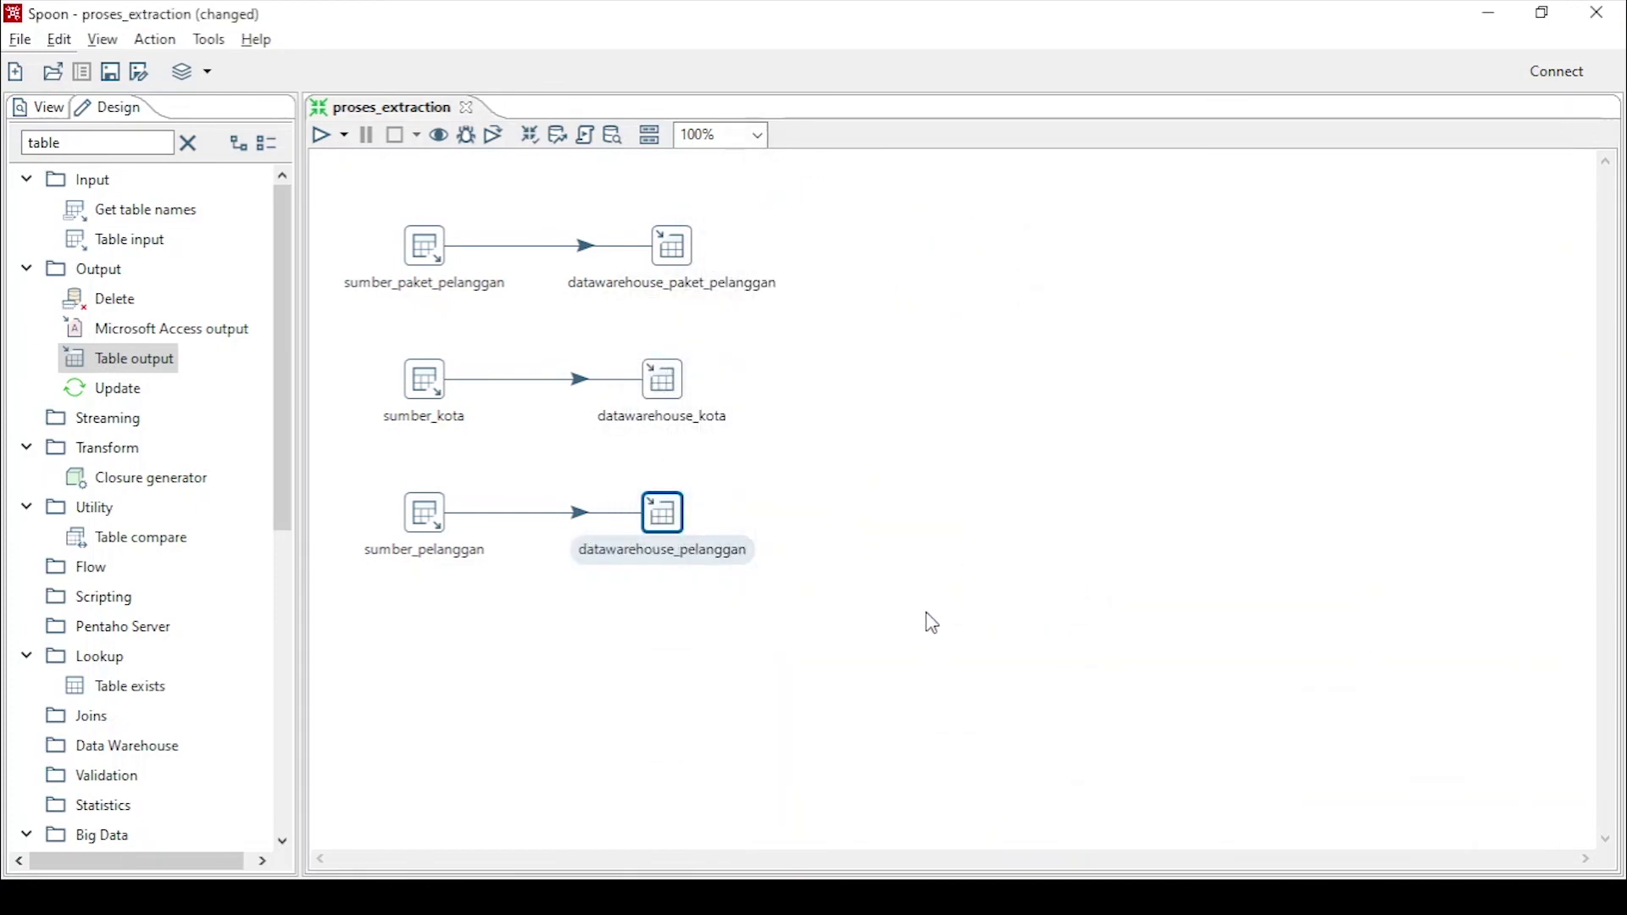
Save the proses_extraction transformation and switch back to the Notepad notes
click(931, 622)
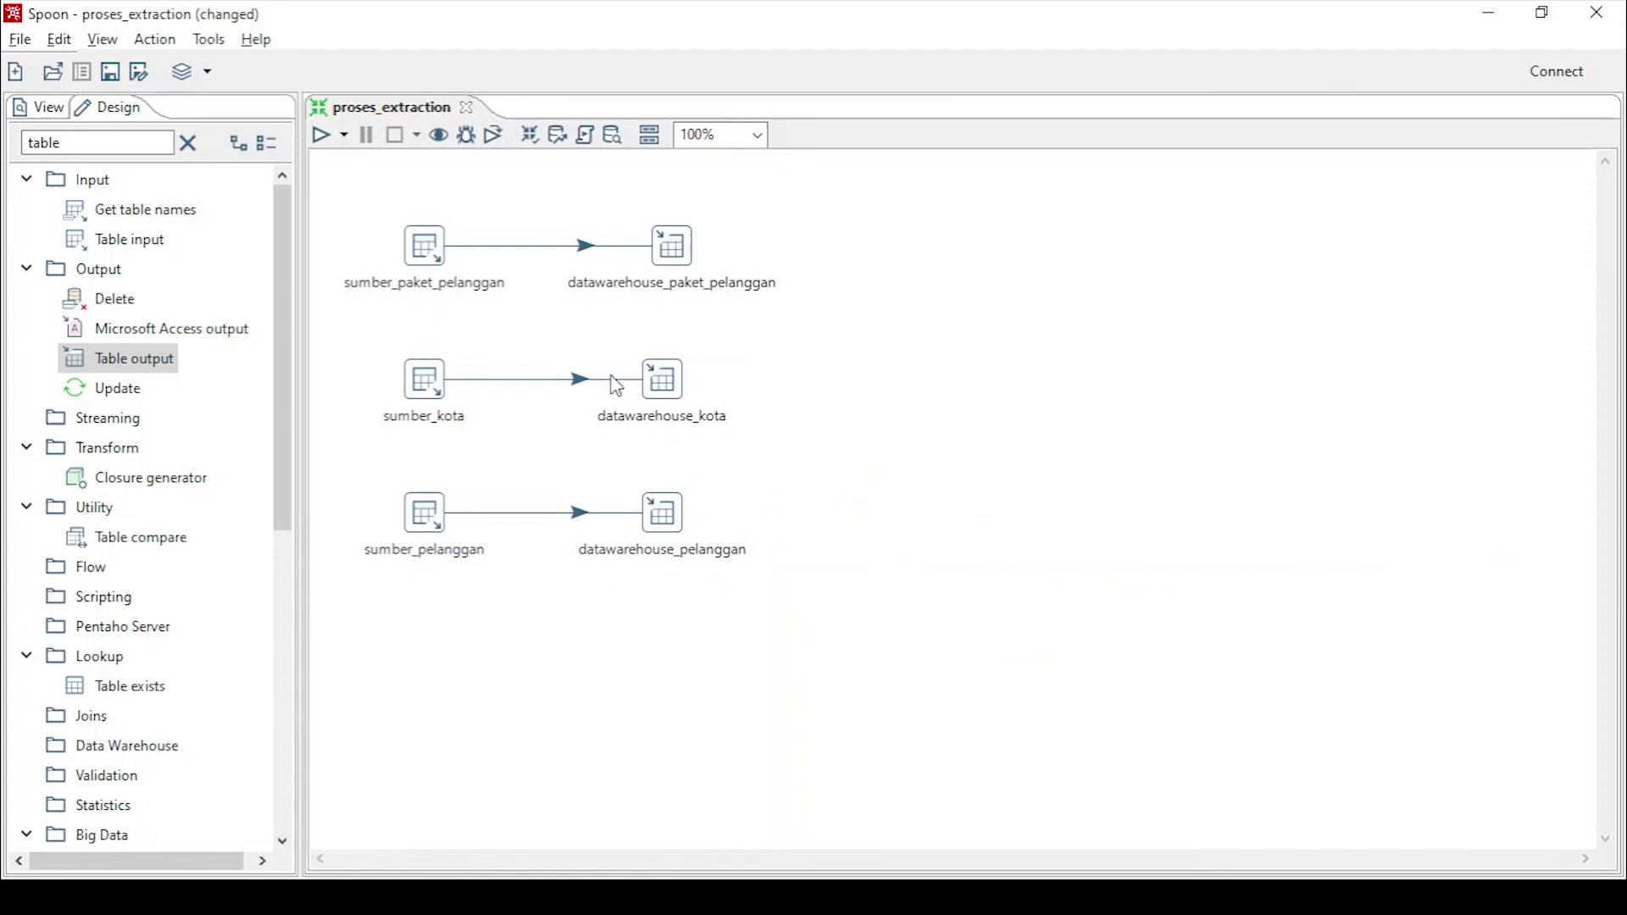
click(109, 73)
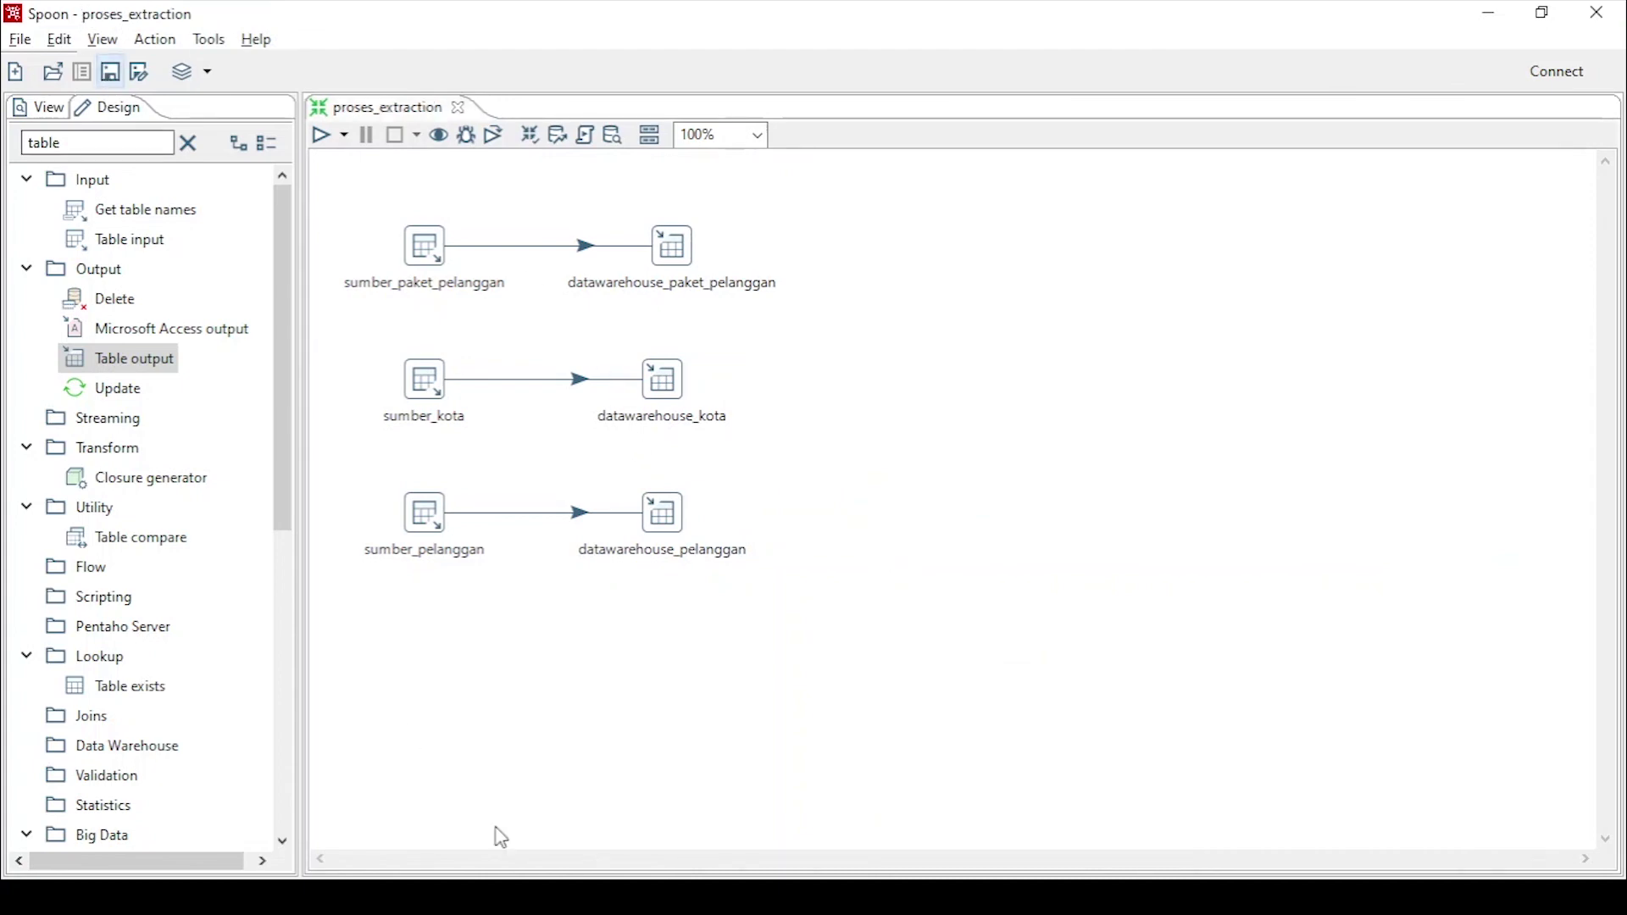
key(alt+Tab)
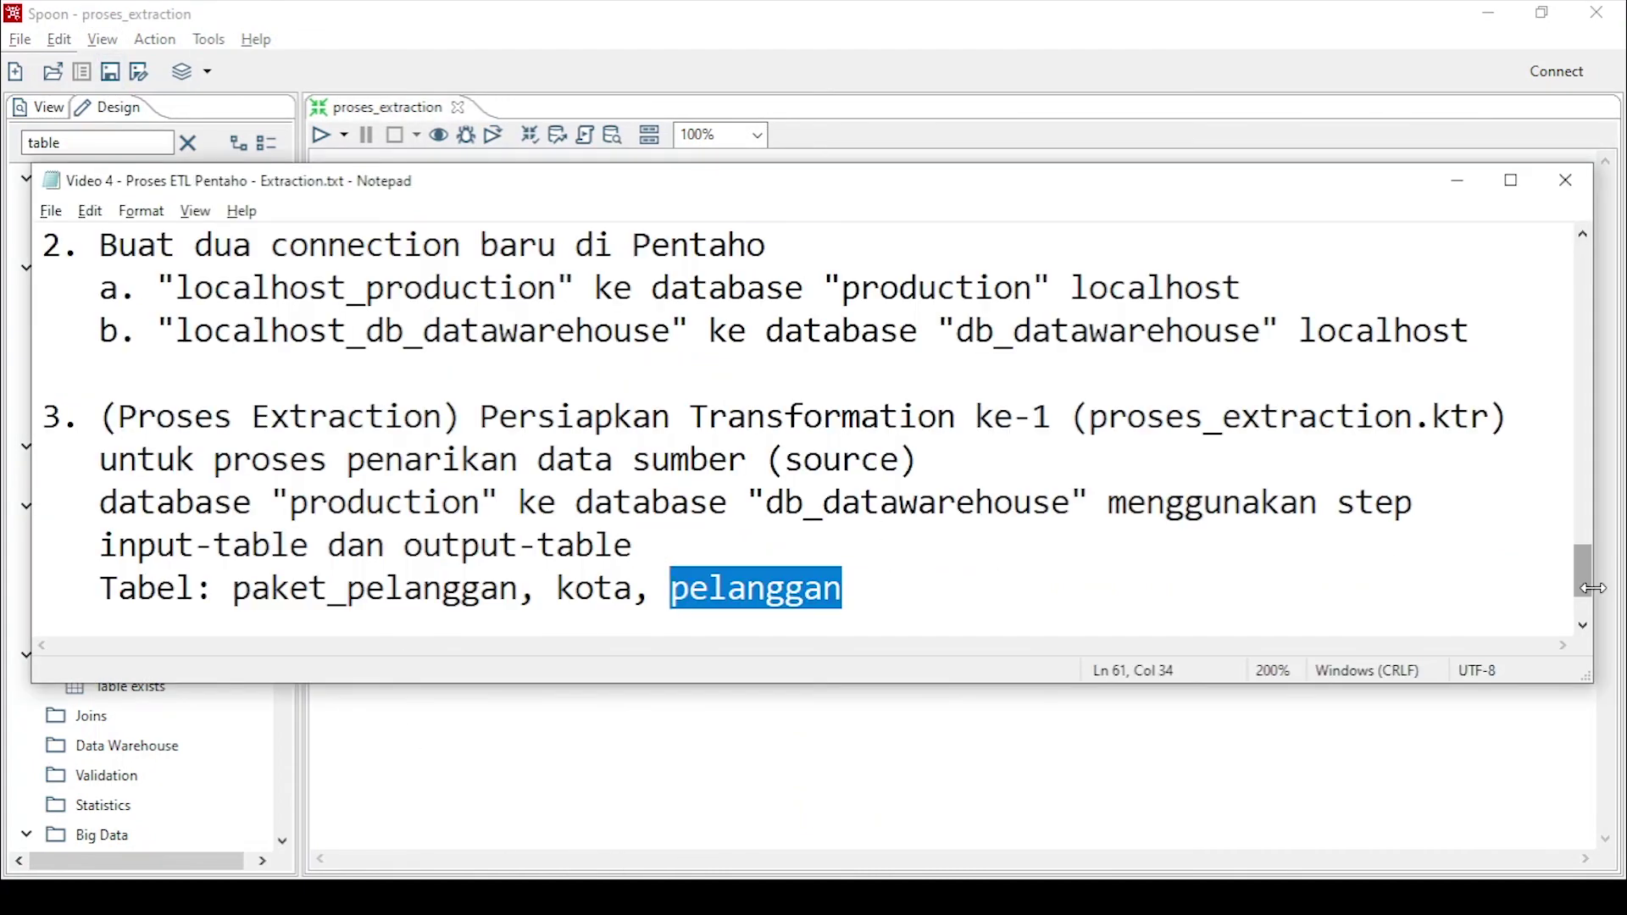
Check the test item in the Notepad notes, switch back to Spoon and run the proses_extraction transformation with the Pentaho local configuration
scroll(1087, 520, down, 1)
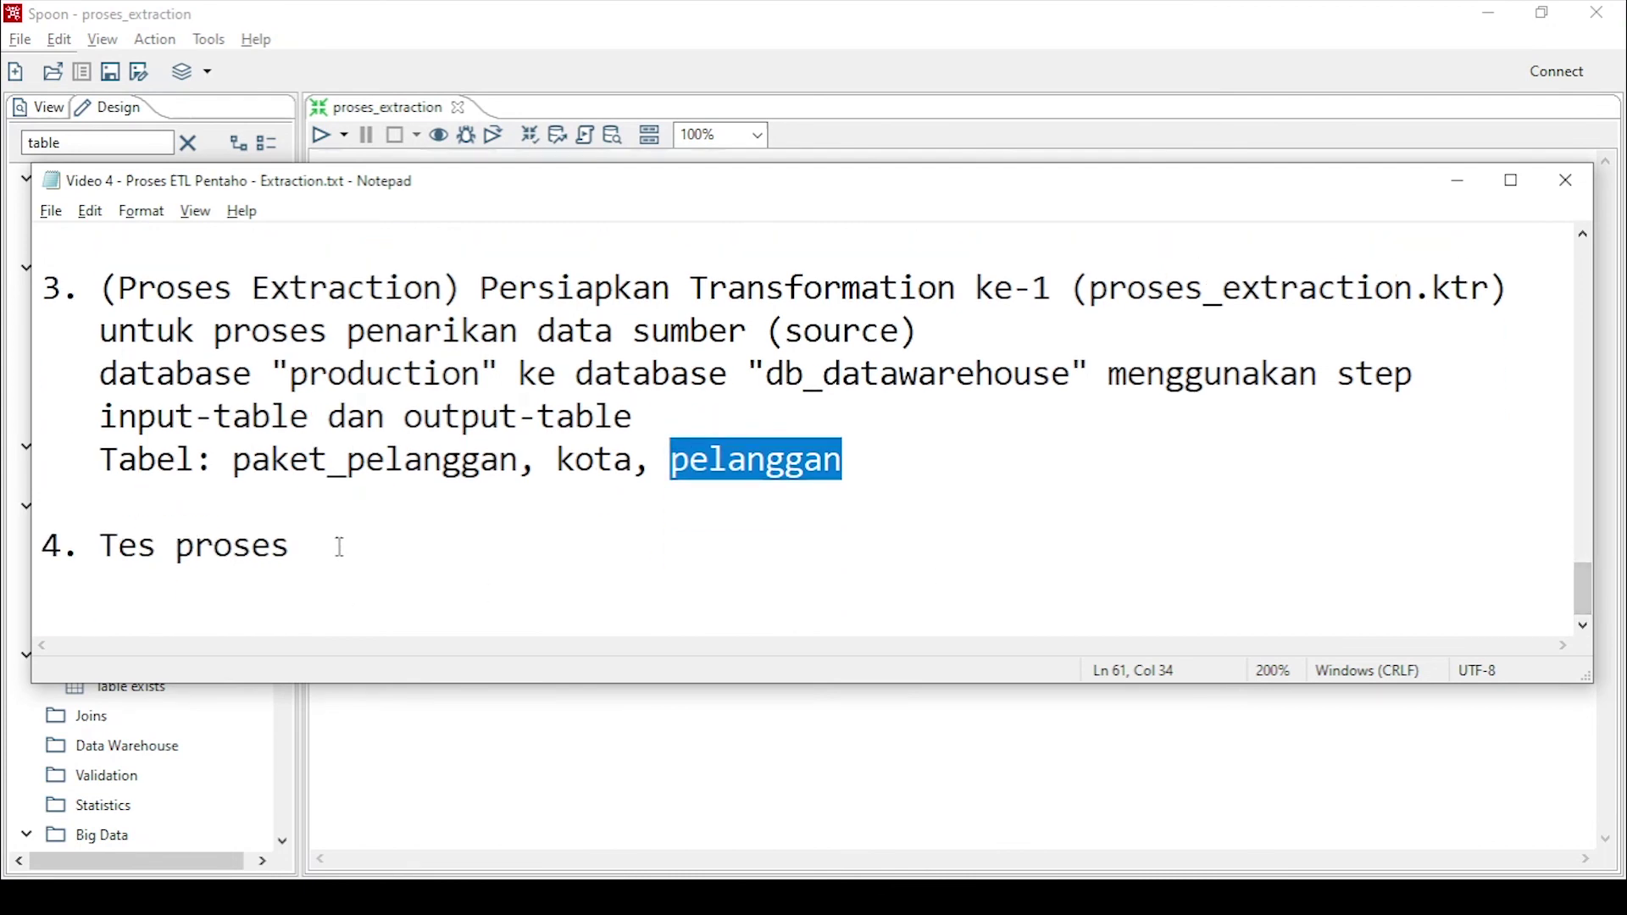
drag(338, 549, 41, 556)
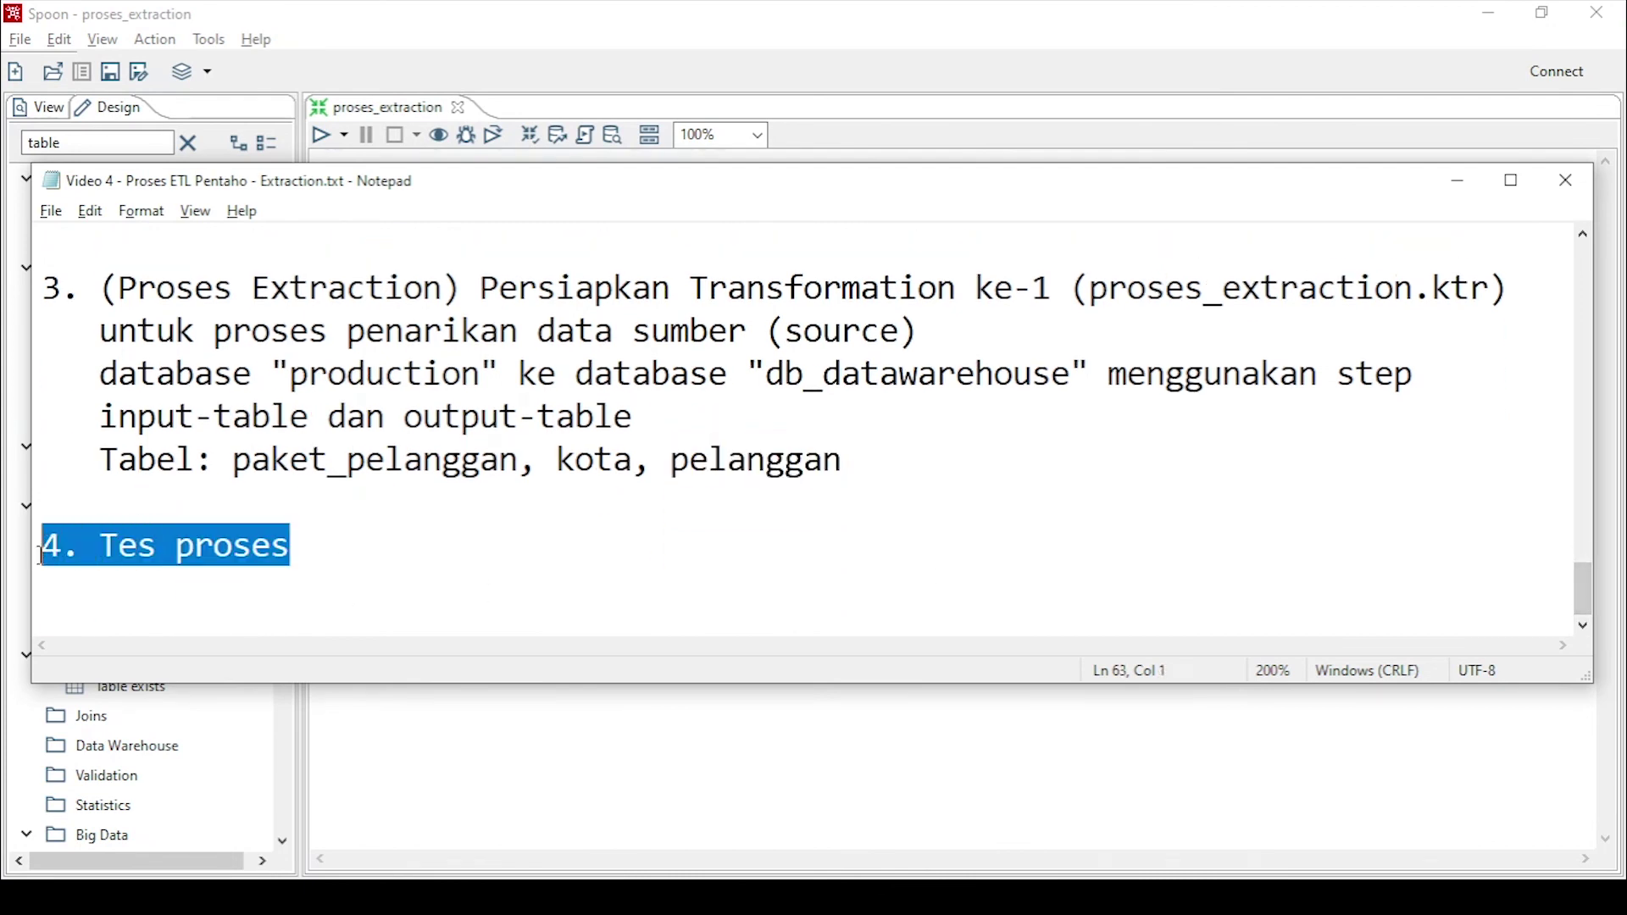
click(538, 86)
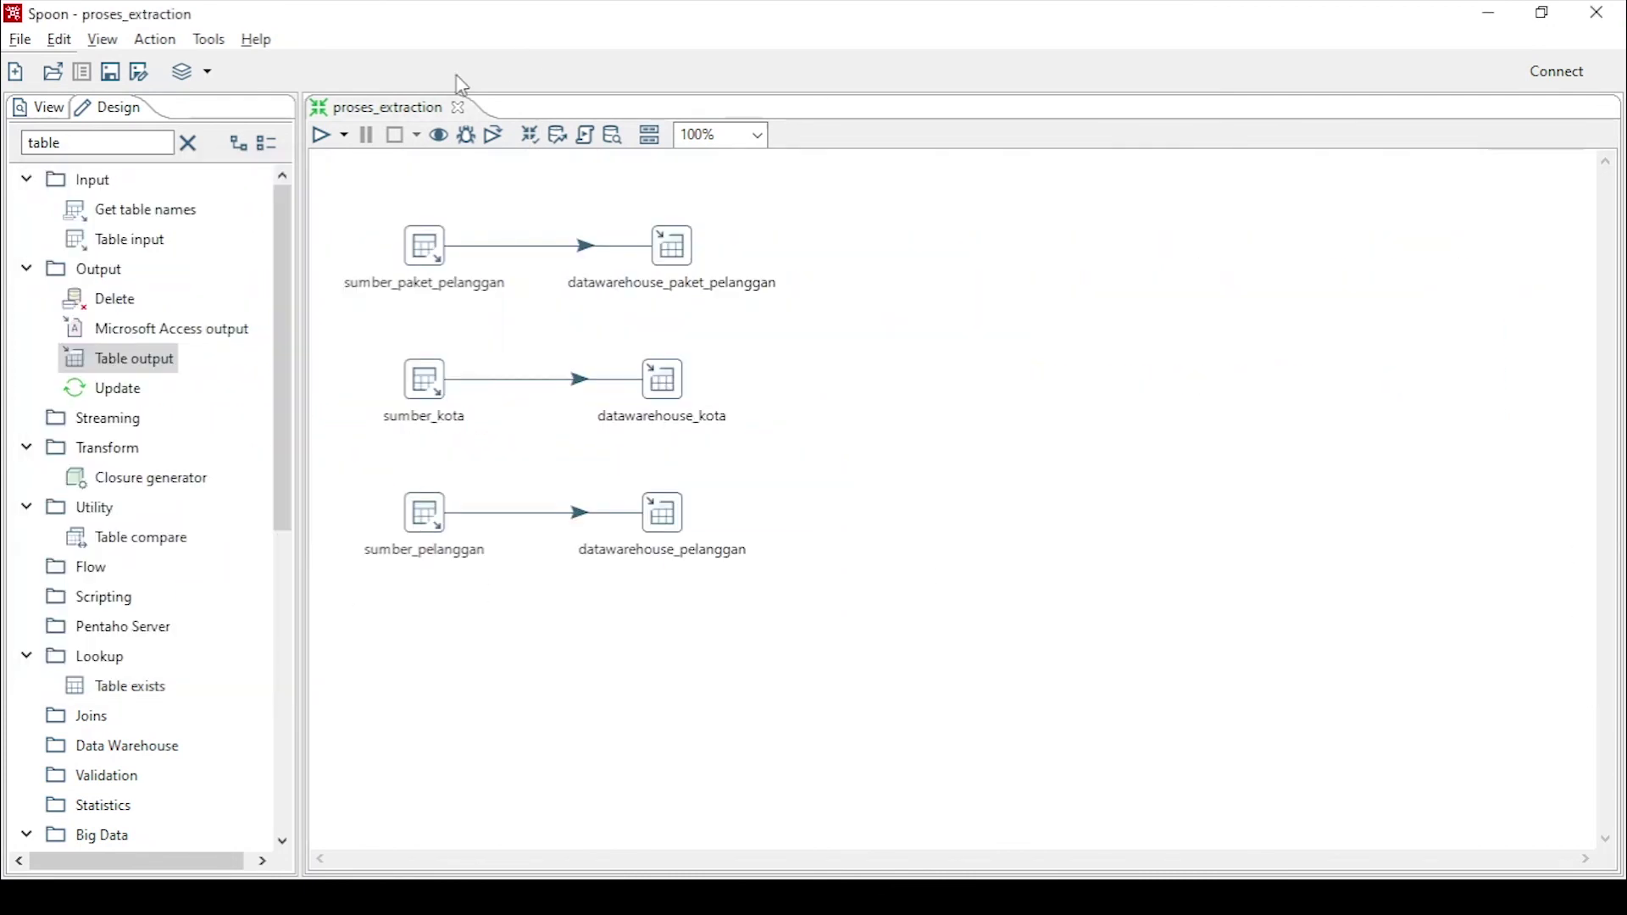
click(325, 143)
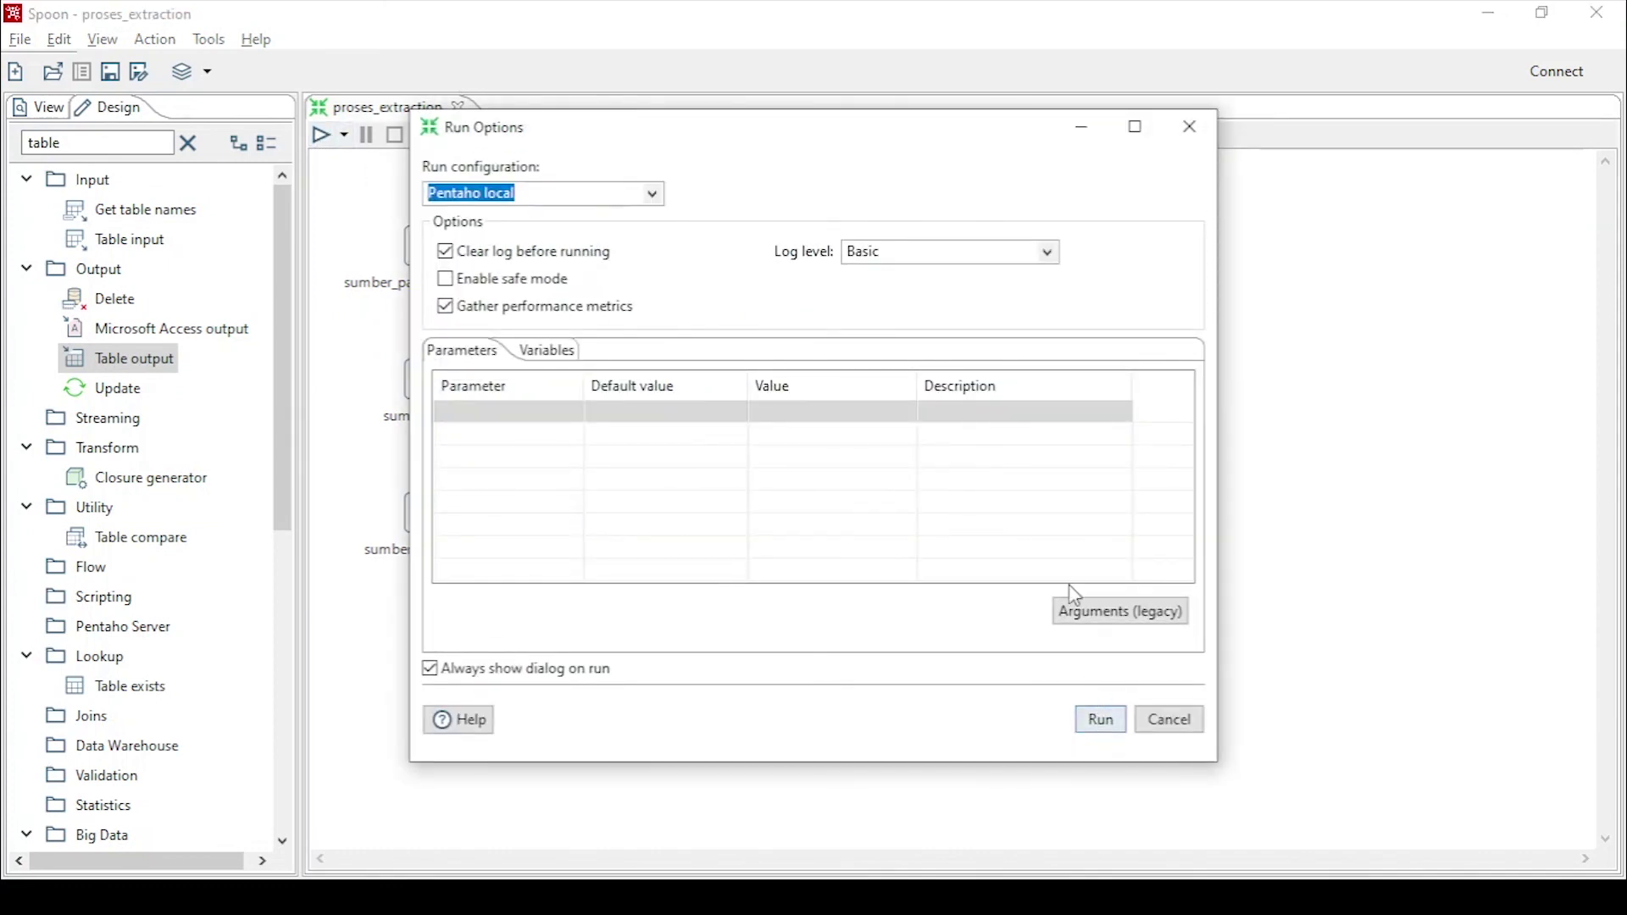
click(1097, 726)
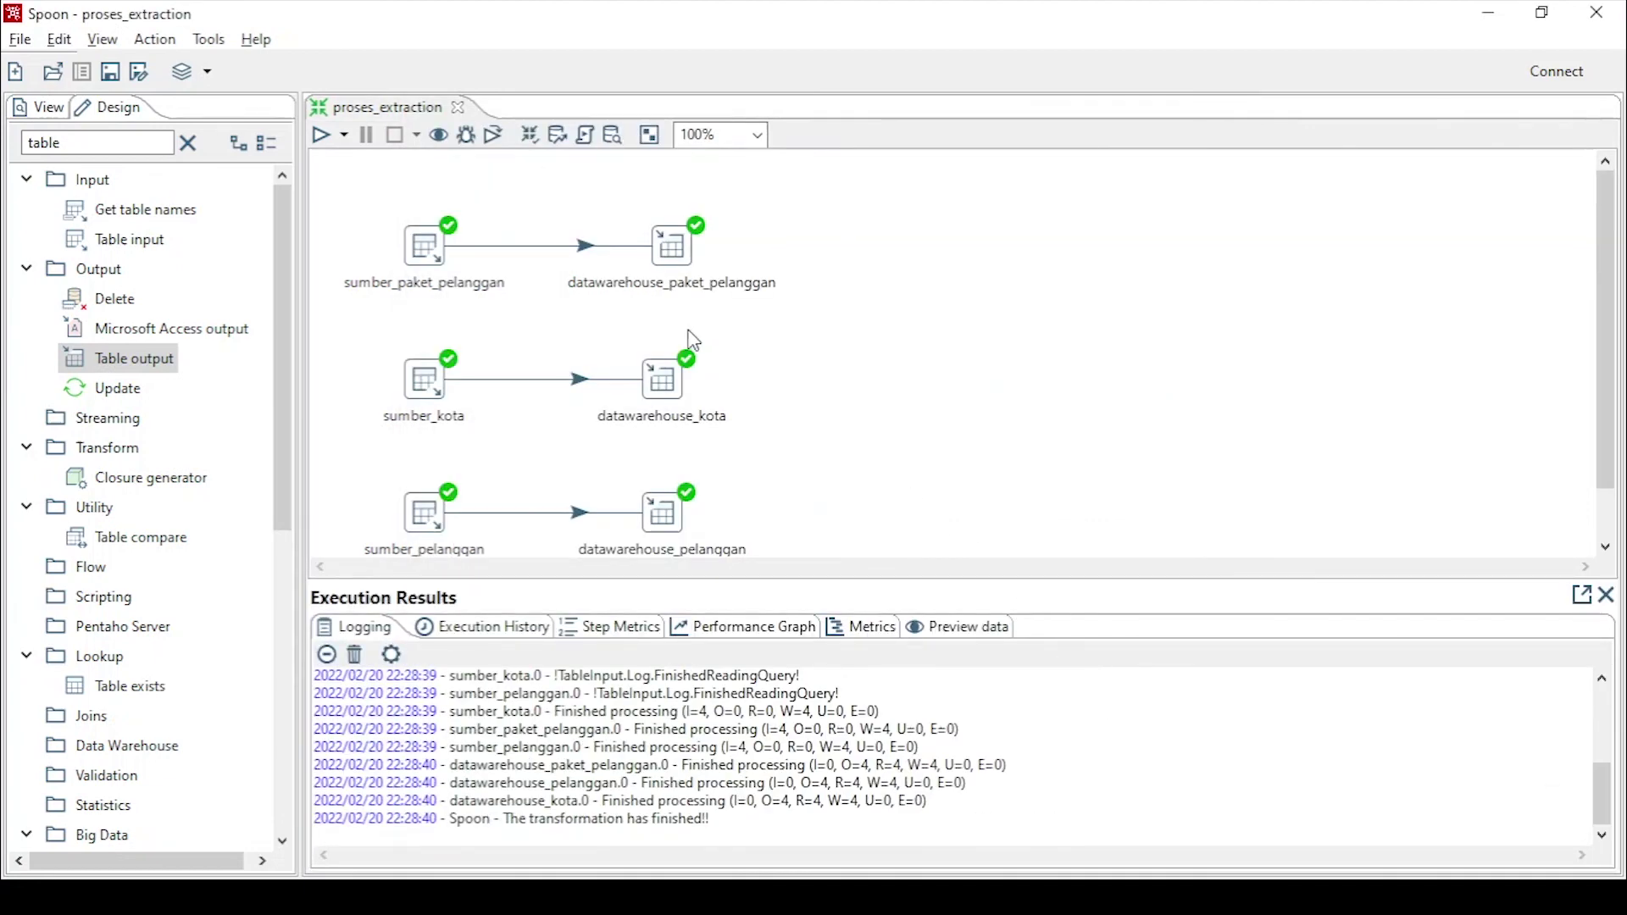
Examine the execution status of the source and data warehouse steps on the transformation canvas
drag(344, 183, 815, 565)
click(883, 347)
click(437, 251)
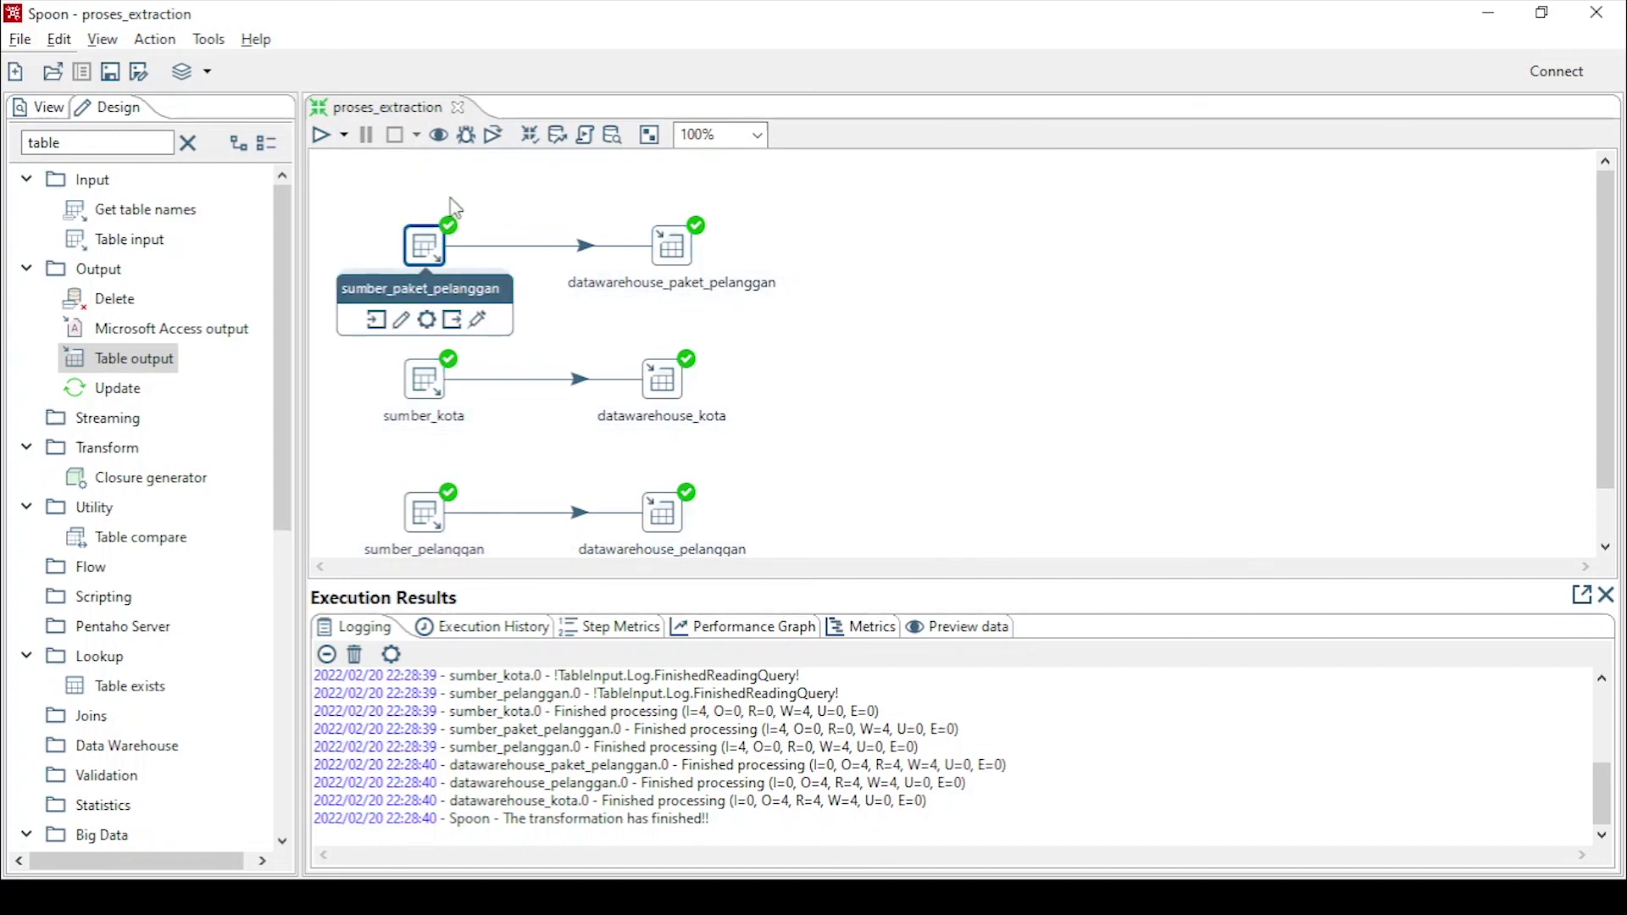
drag(371, 175, 519, 364)
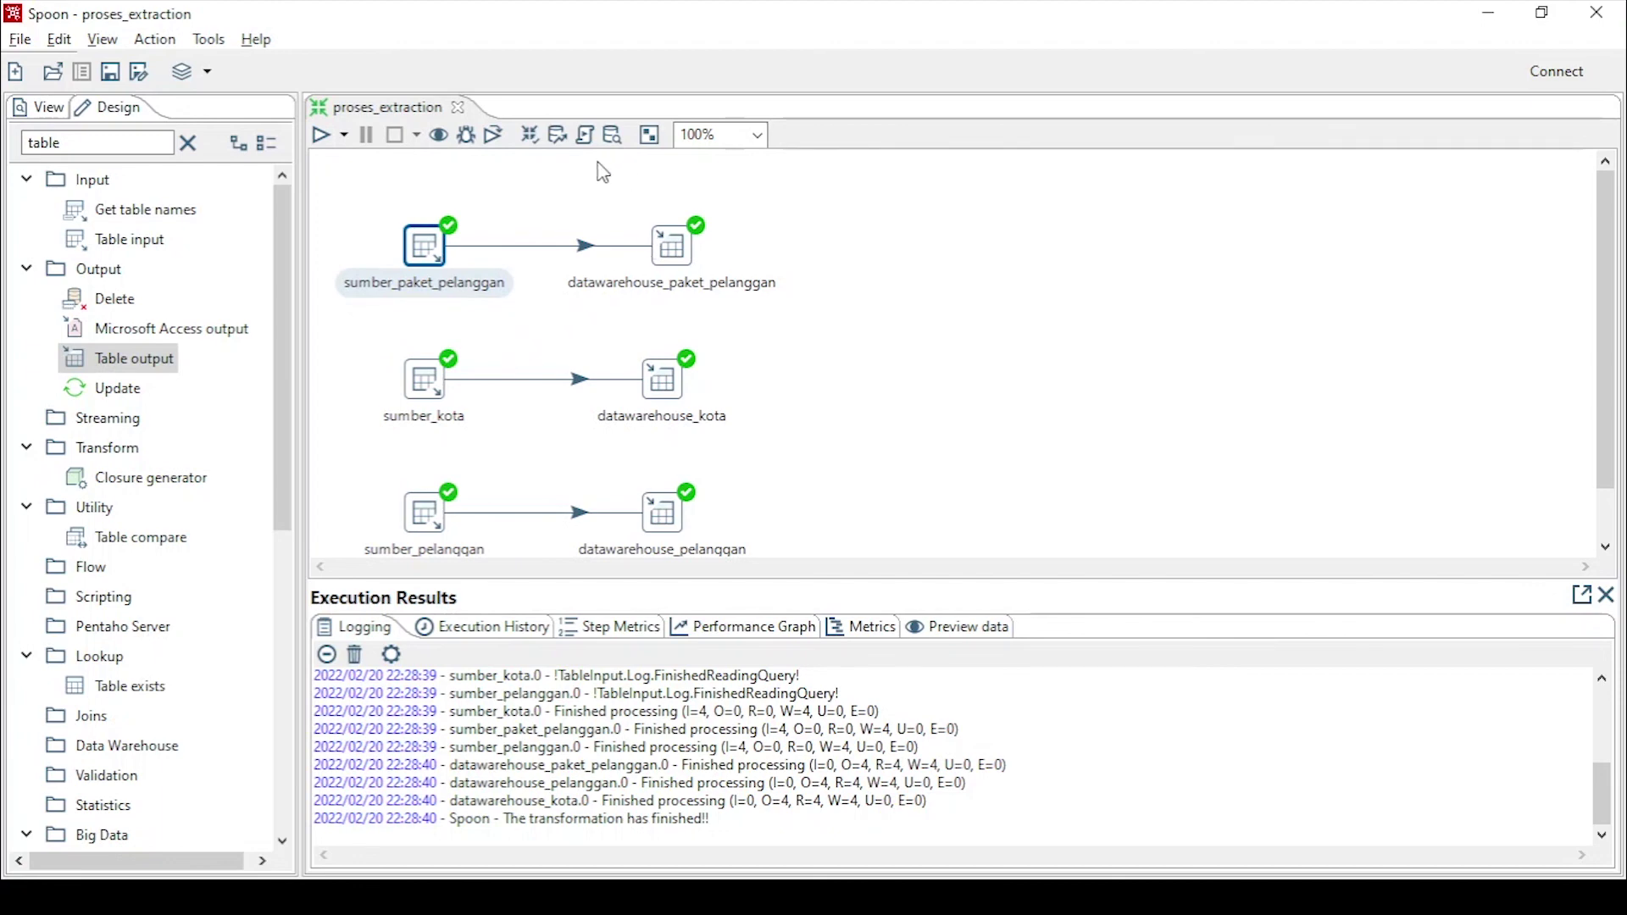
drag(594, 166, 803, 310)
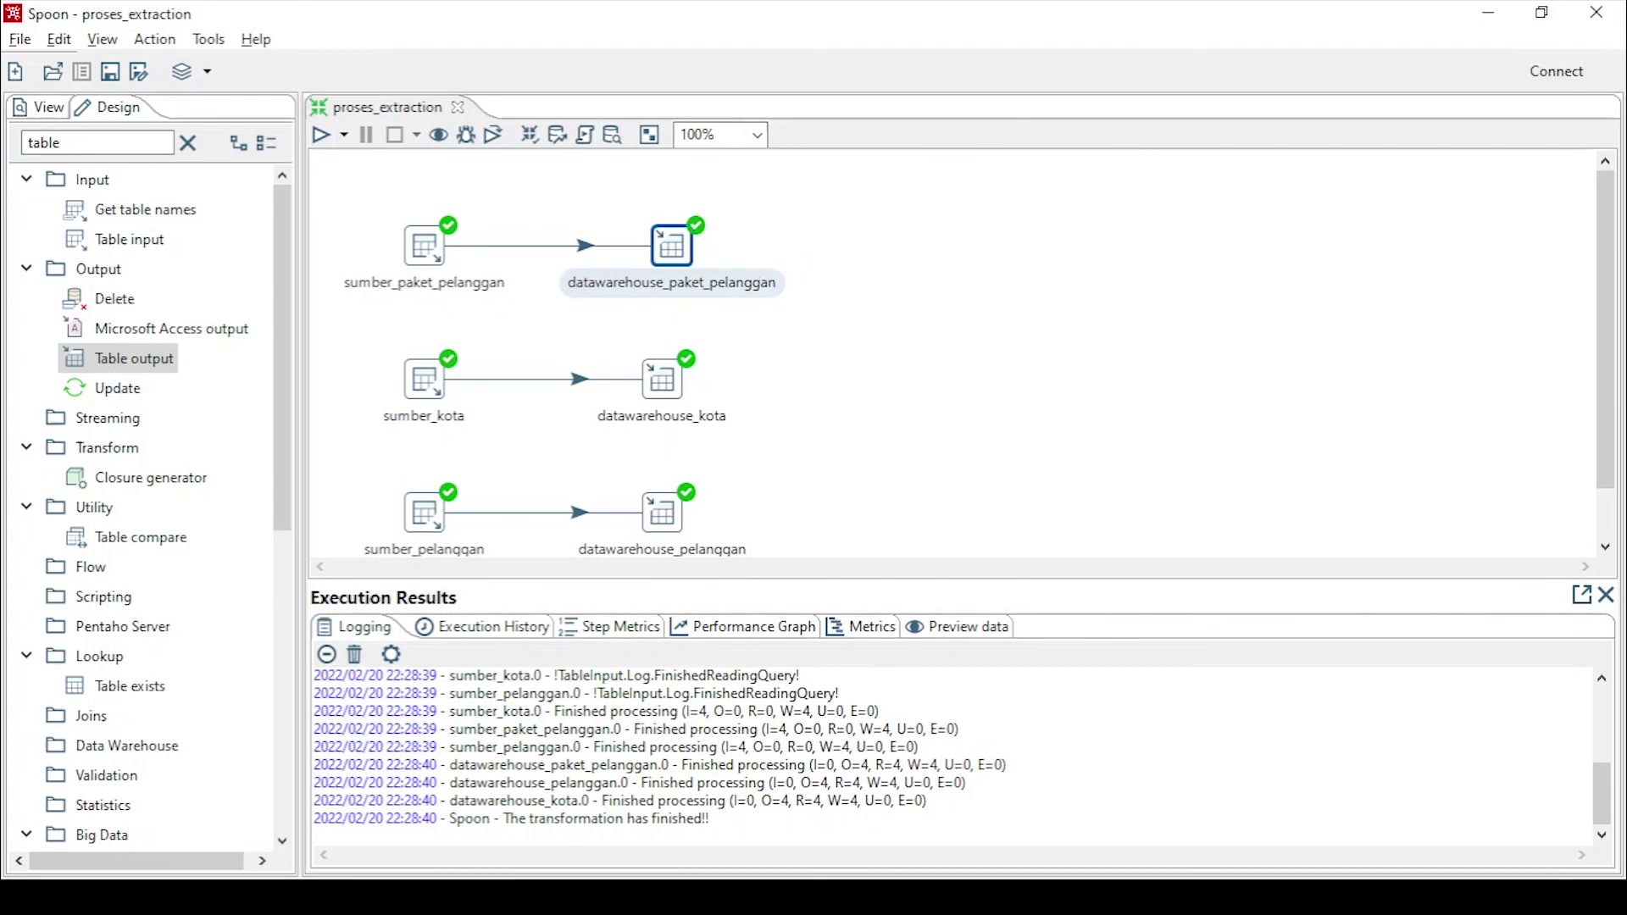
Switch to DBeaver and refresh the list of tables in the db_datawarehouse database
key(alt+Tab)
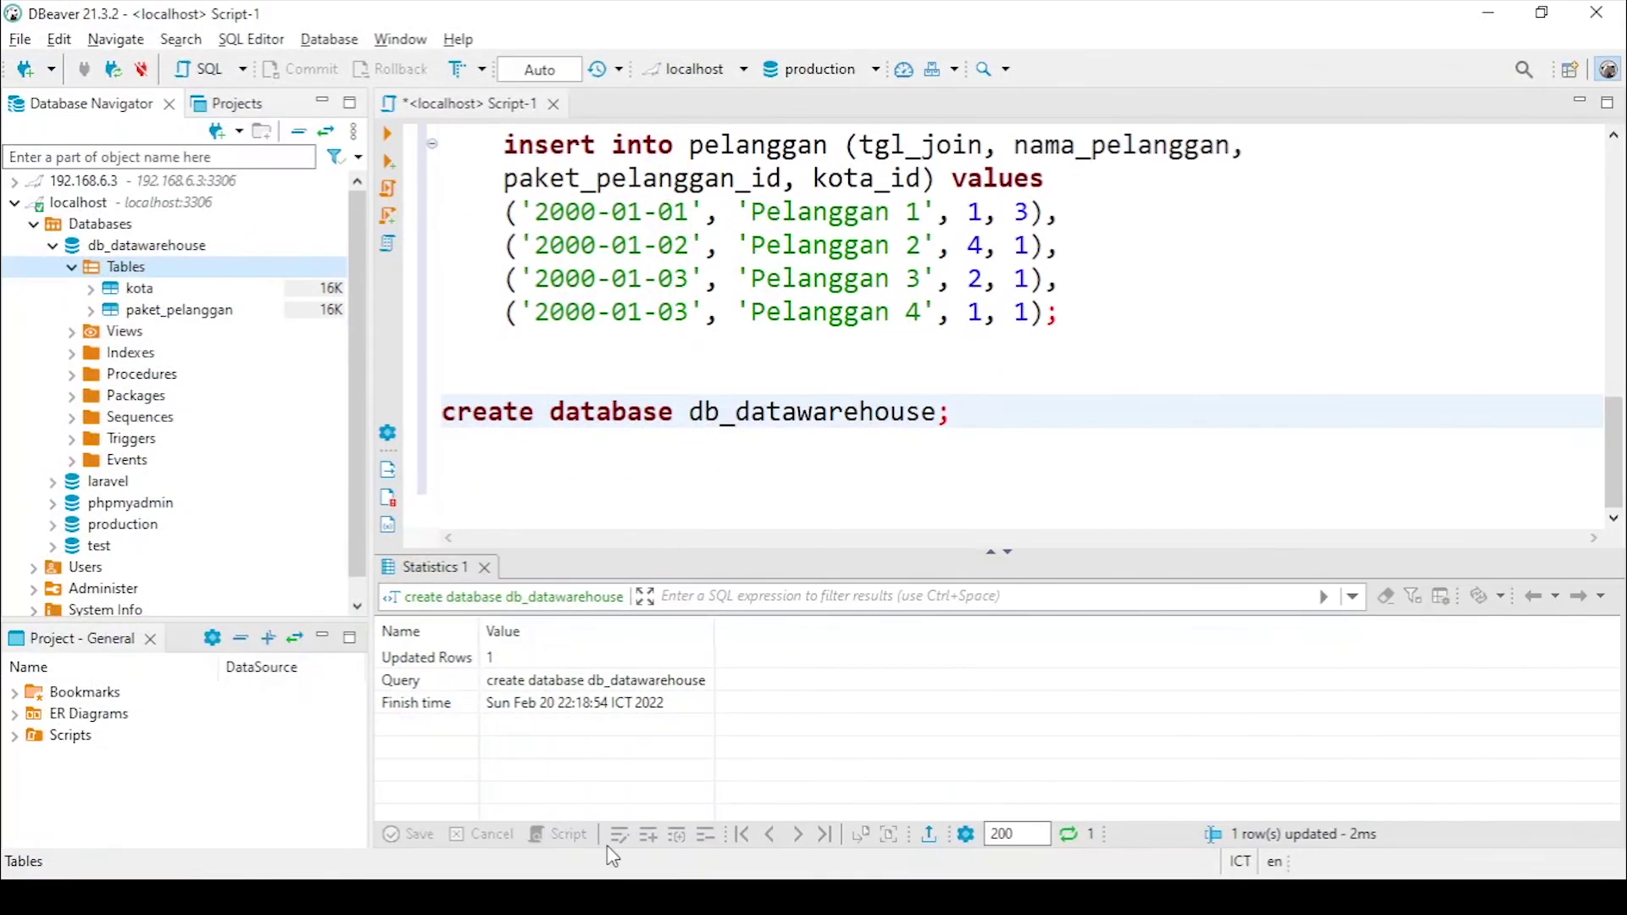
right_click(133, 271)
click(275, 579)
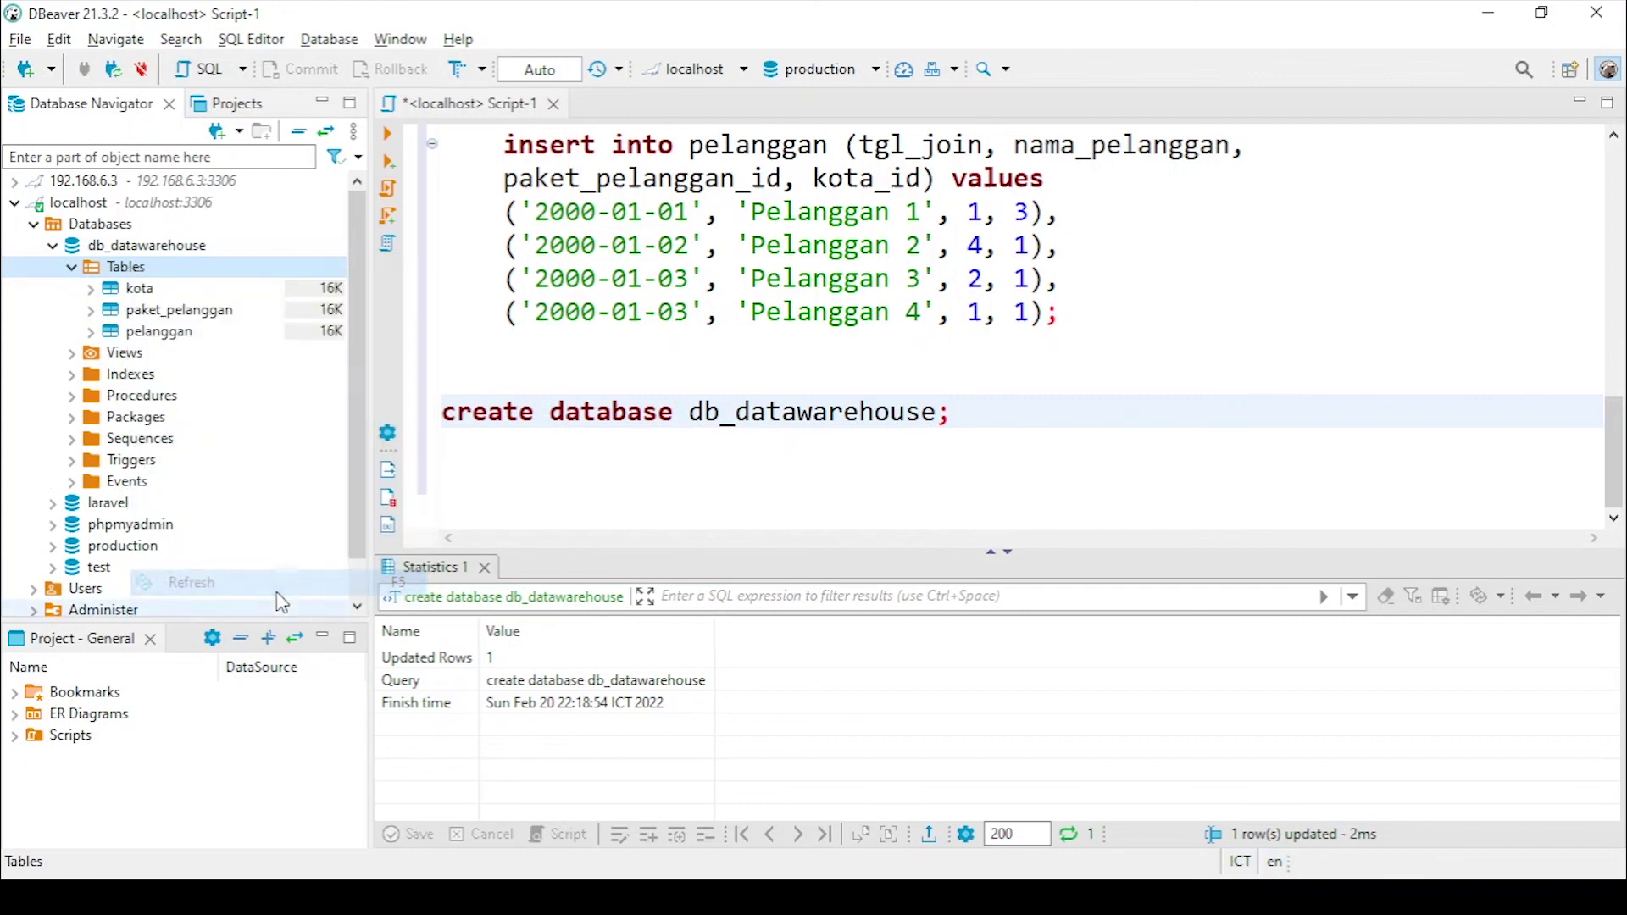
View the extracted data in the kota, paket_pelanggan and pelanggan tables of db_datawarehouse, and return to Spoon
click(137, 292)
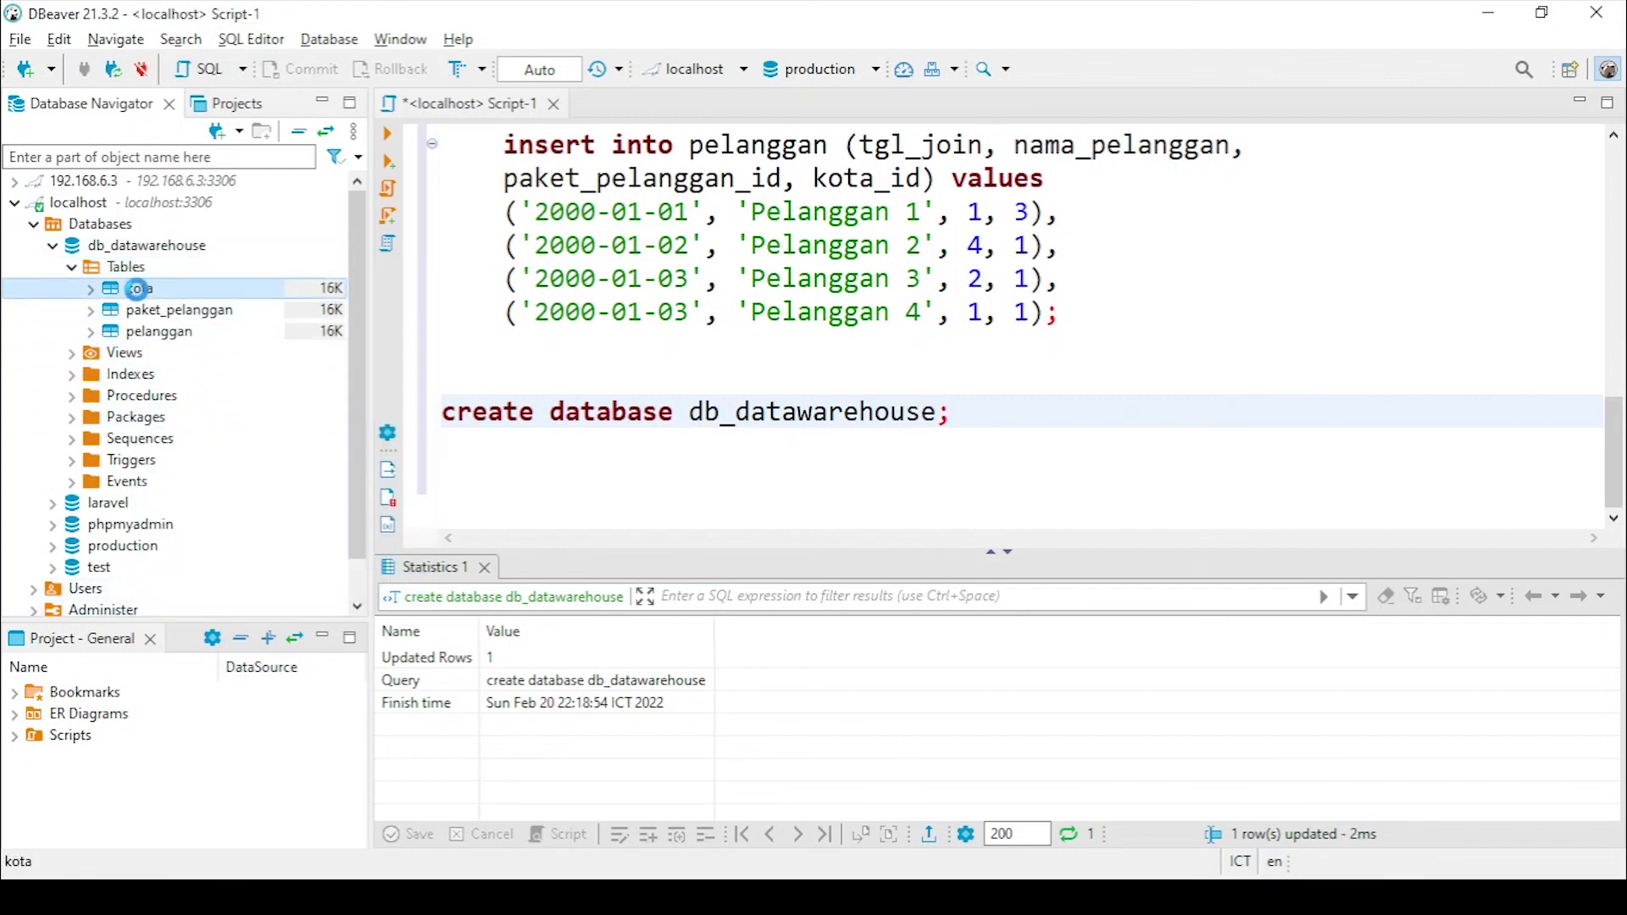
double_click(137, 289)
drag(534, 318, 606, 366)
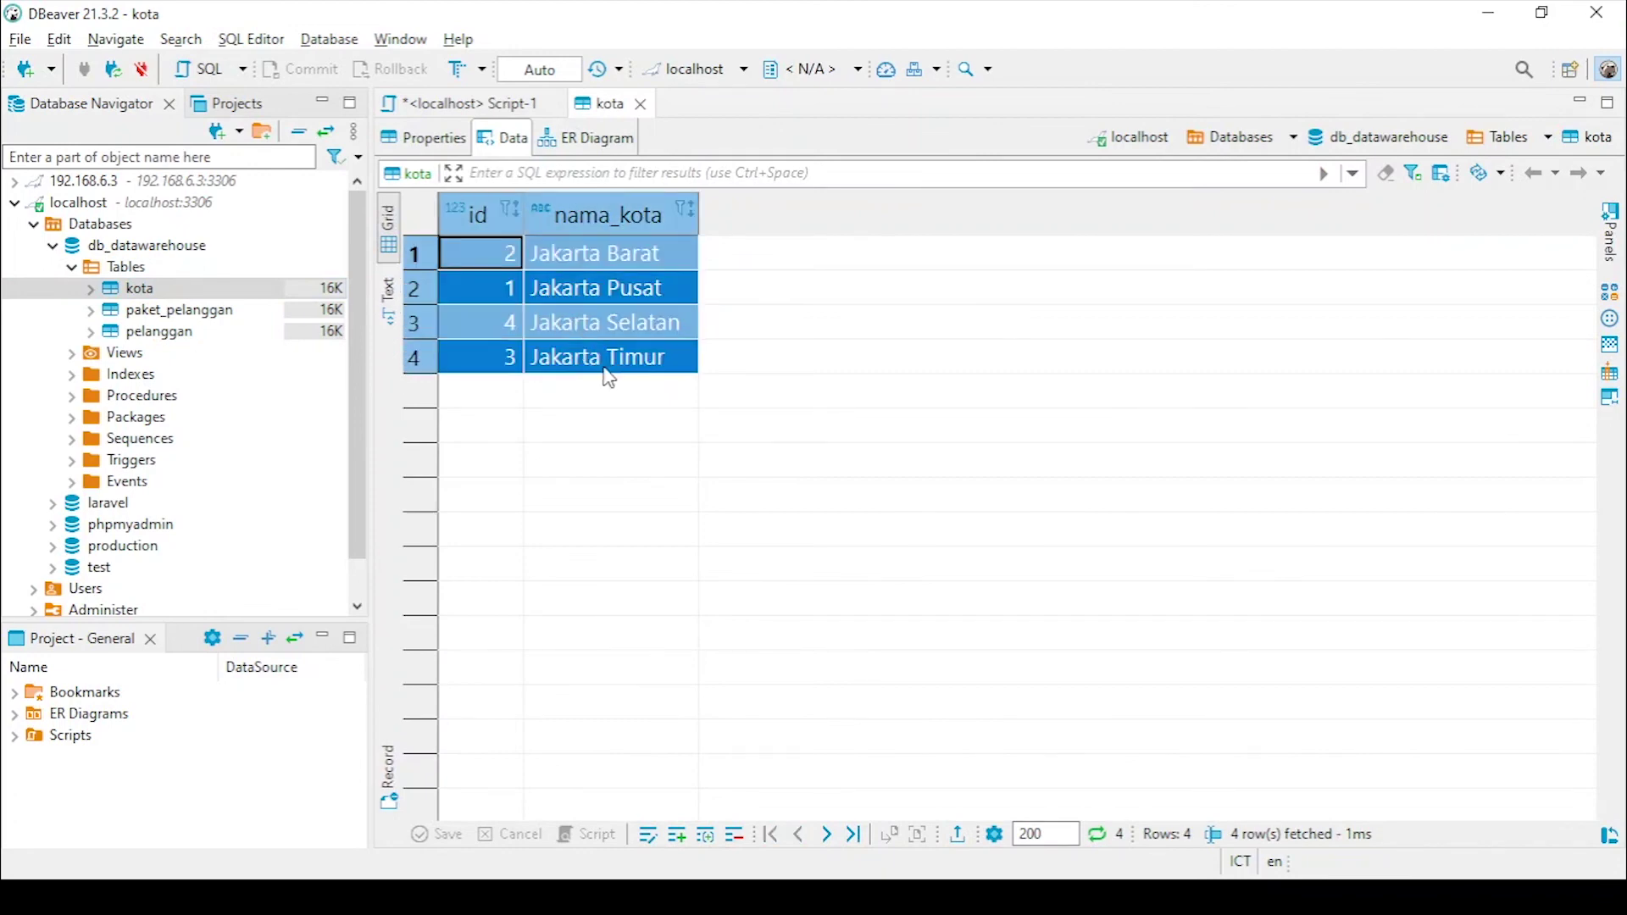
double_click(149, 311)
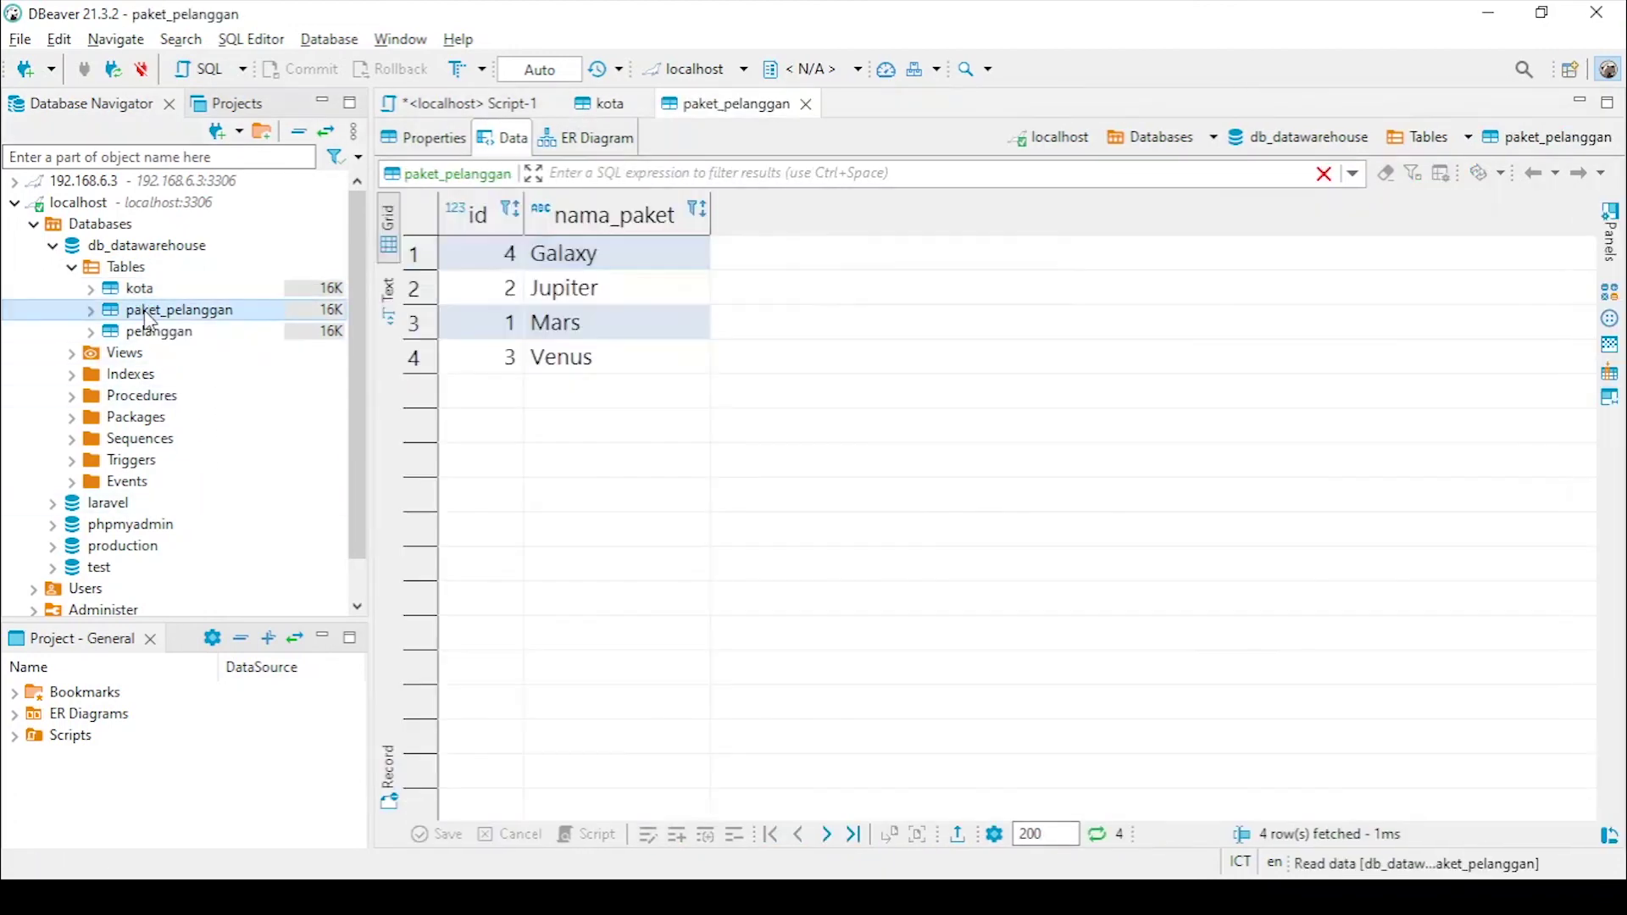
double_click(161, 332)
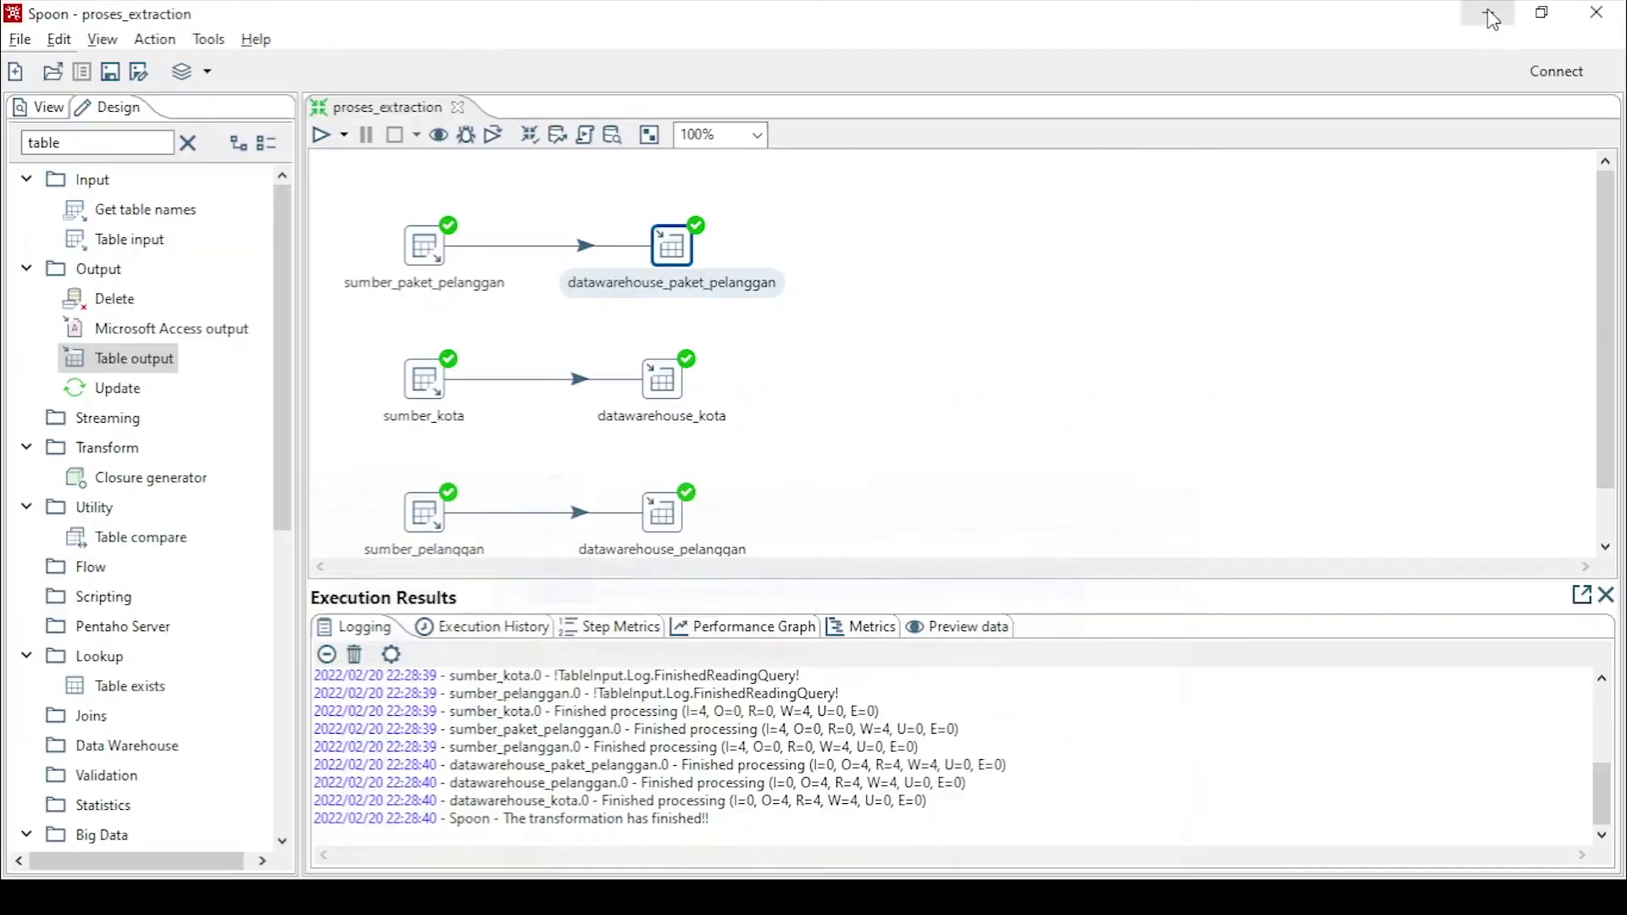
click(1489, 13)
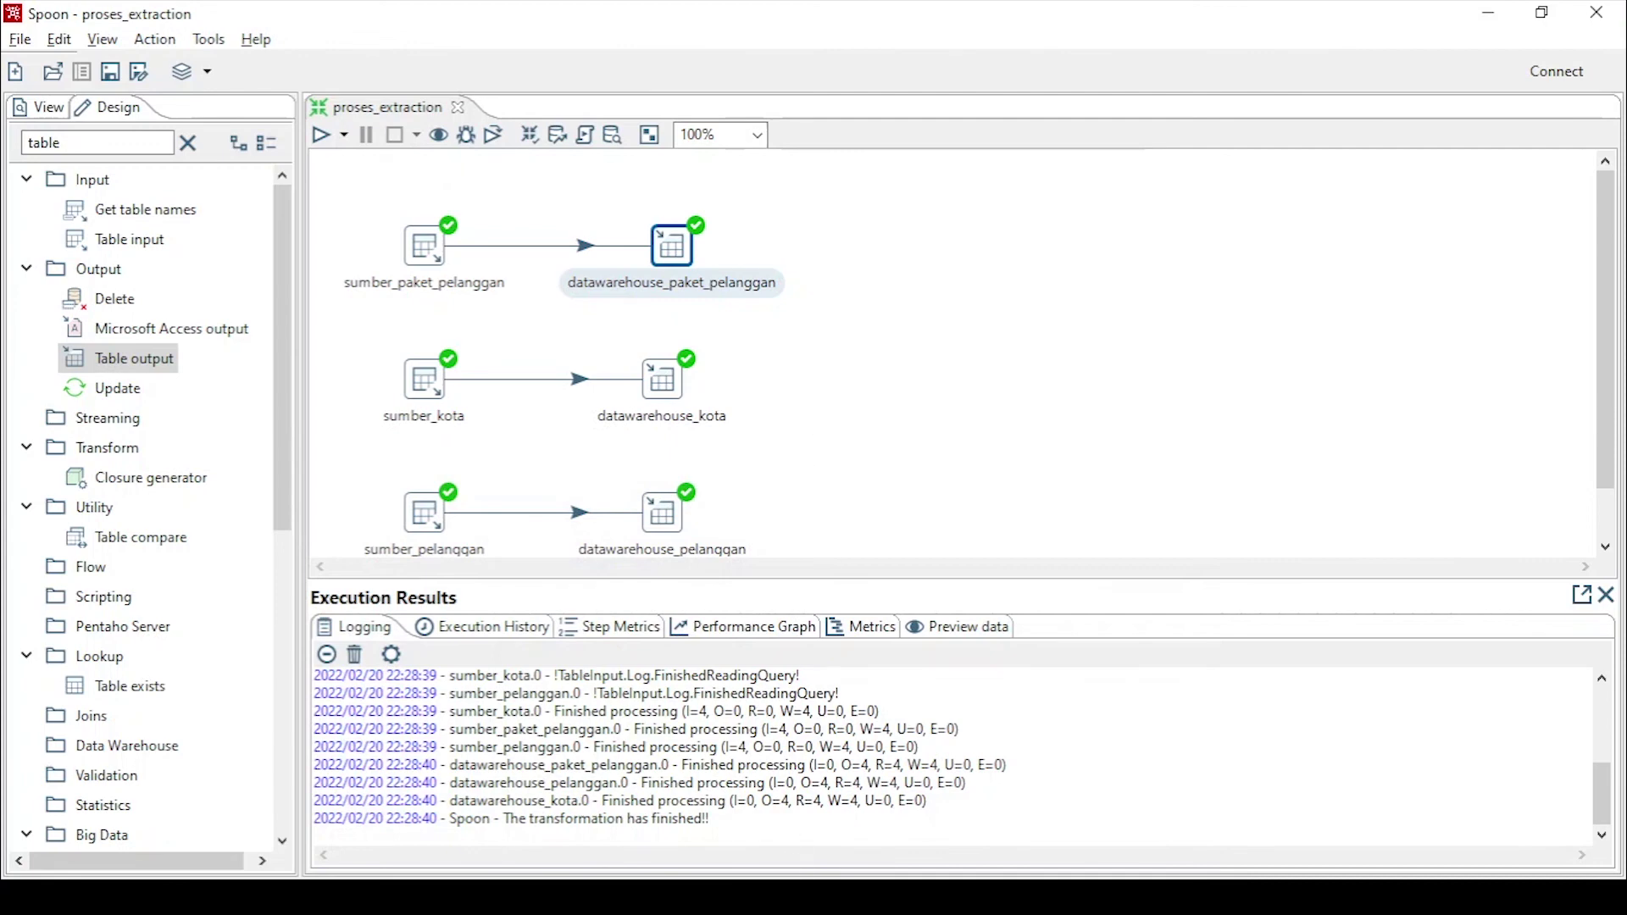
Switch to the Notepad notes and review them back up to the Extraction title and the goal description
key(alt+Tab)
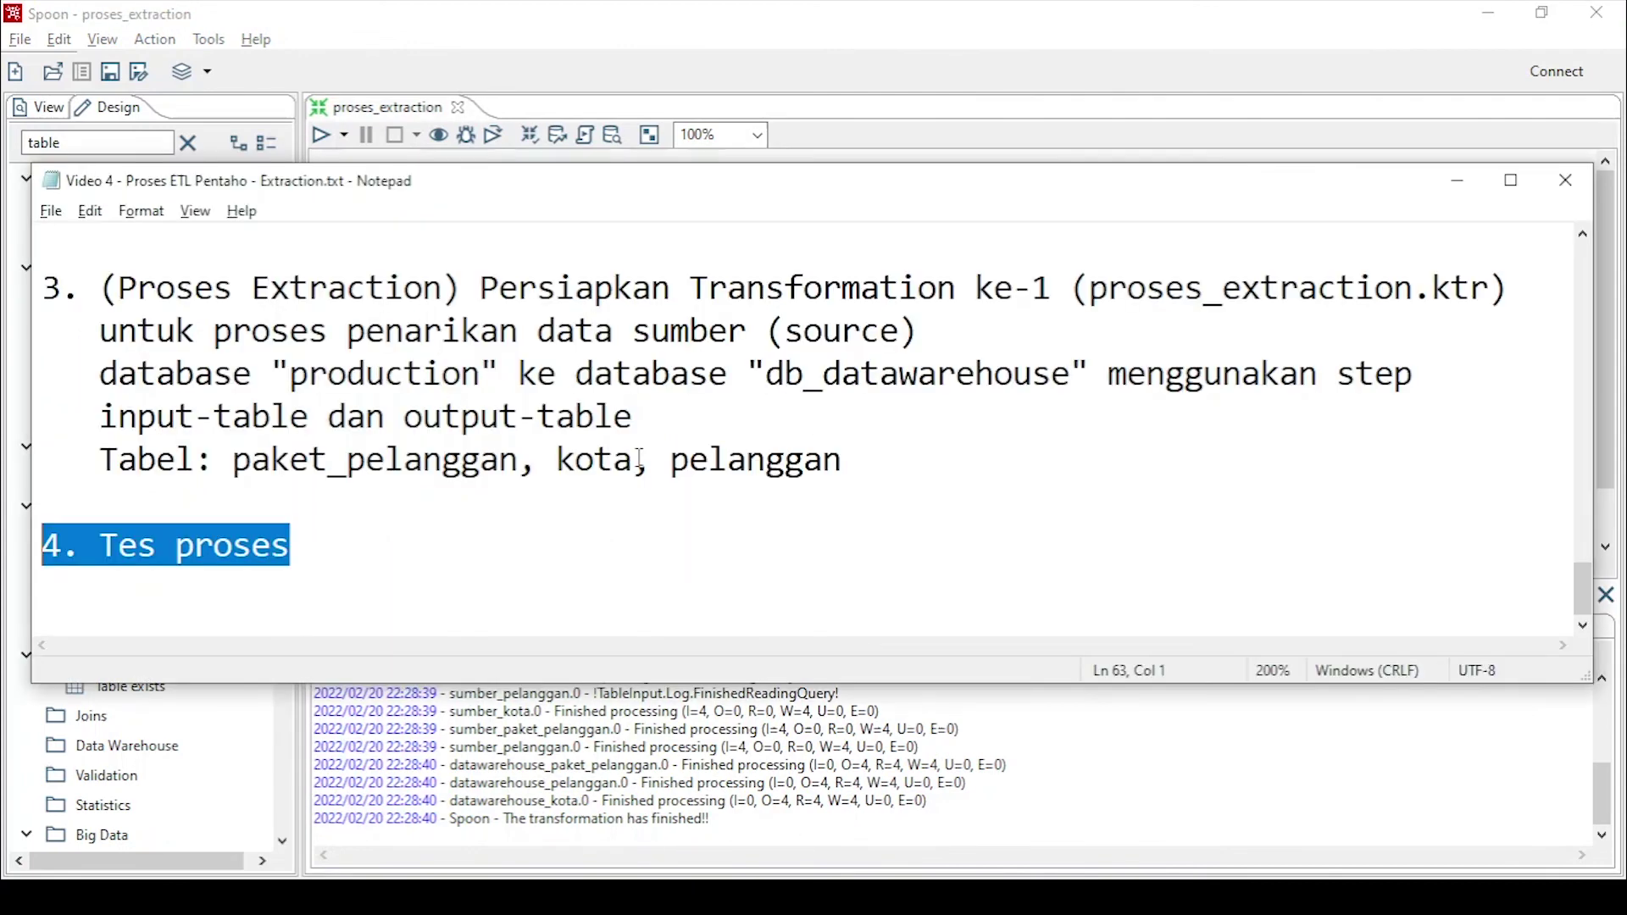
click(339, 508)
scroll(465, 446, up, 5)
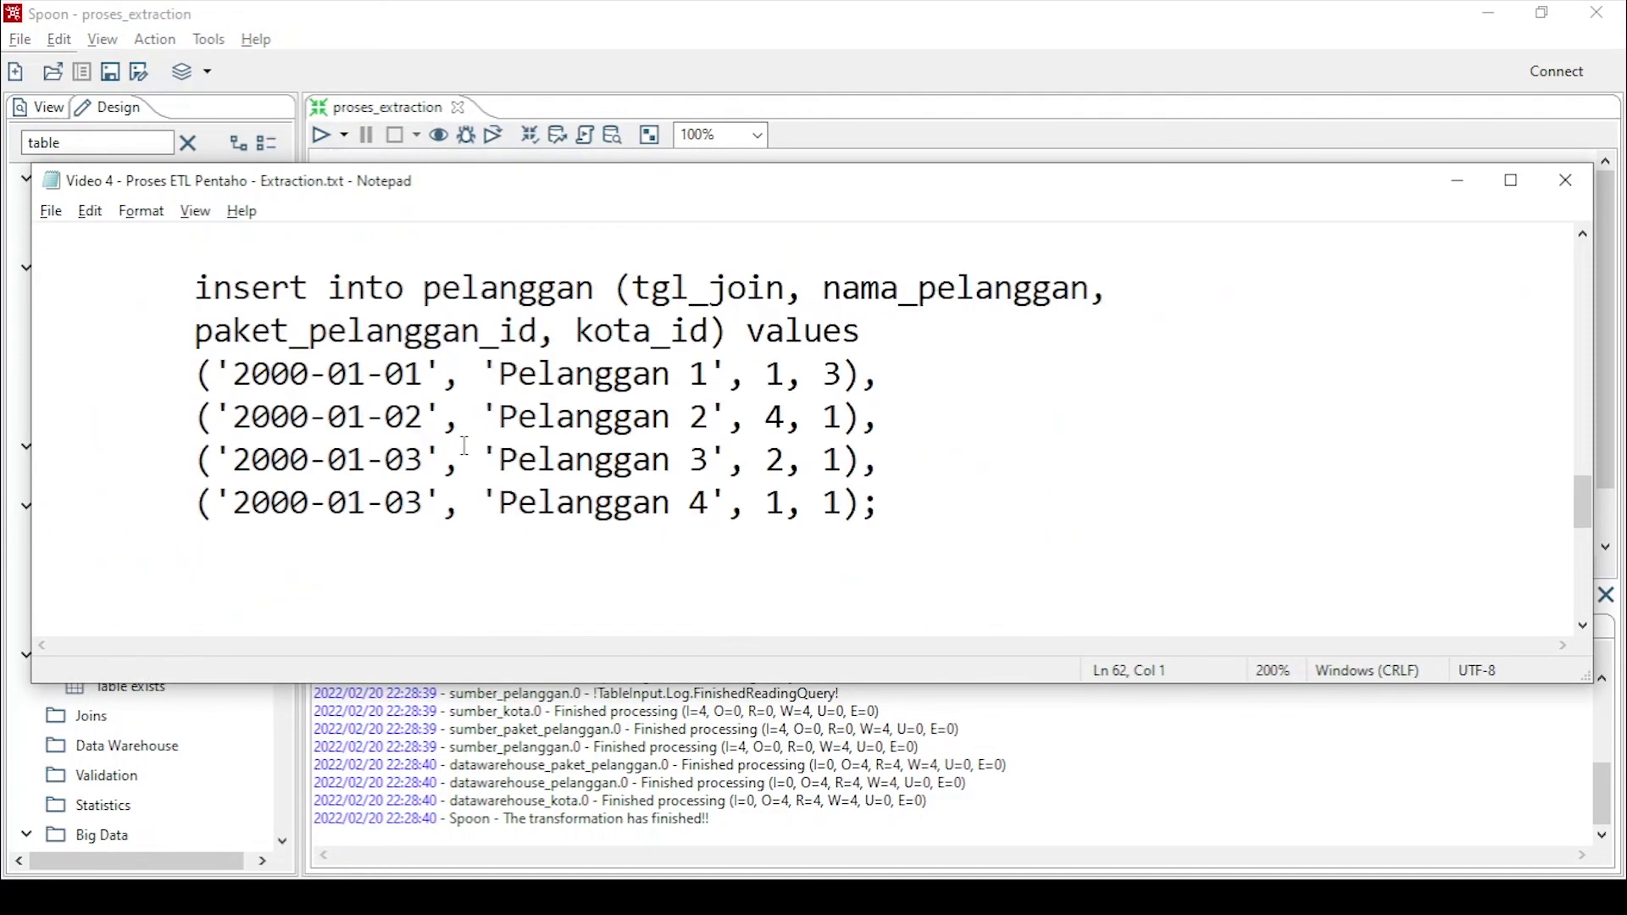
scroll(475, 339, up, 10)
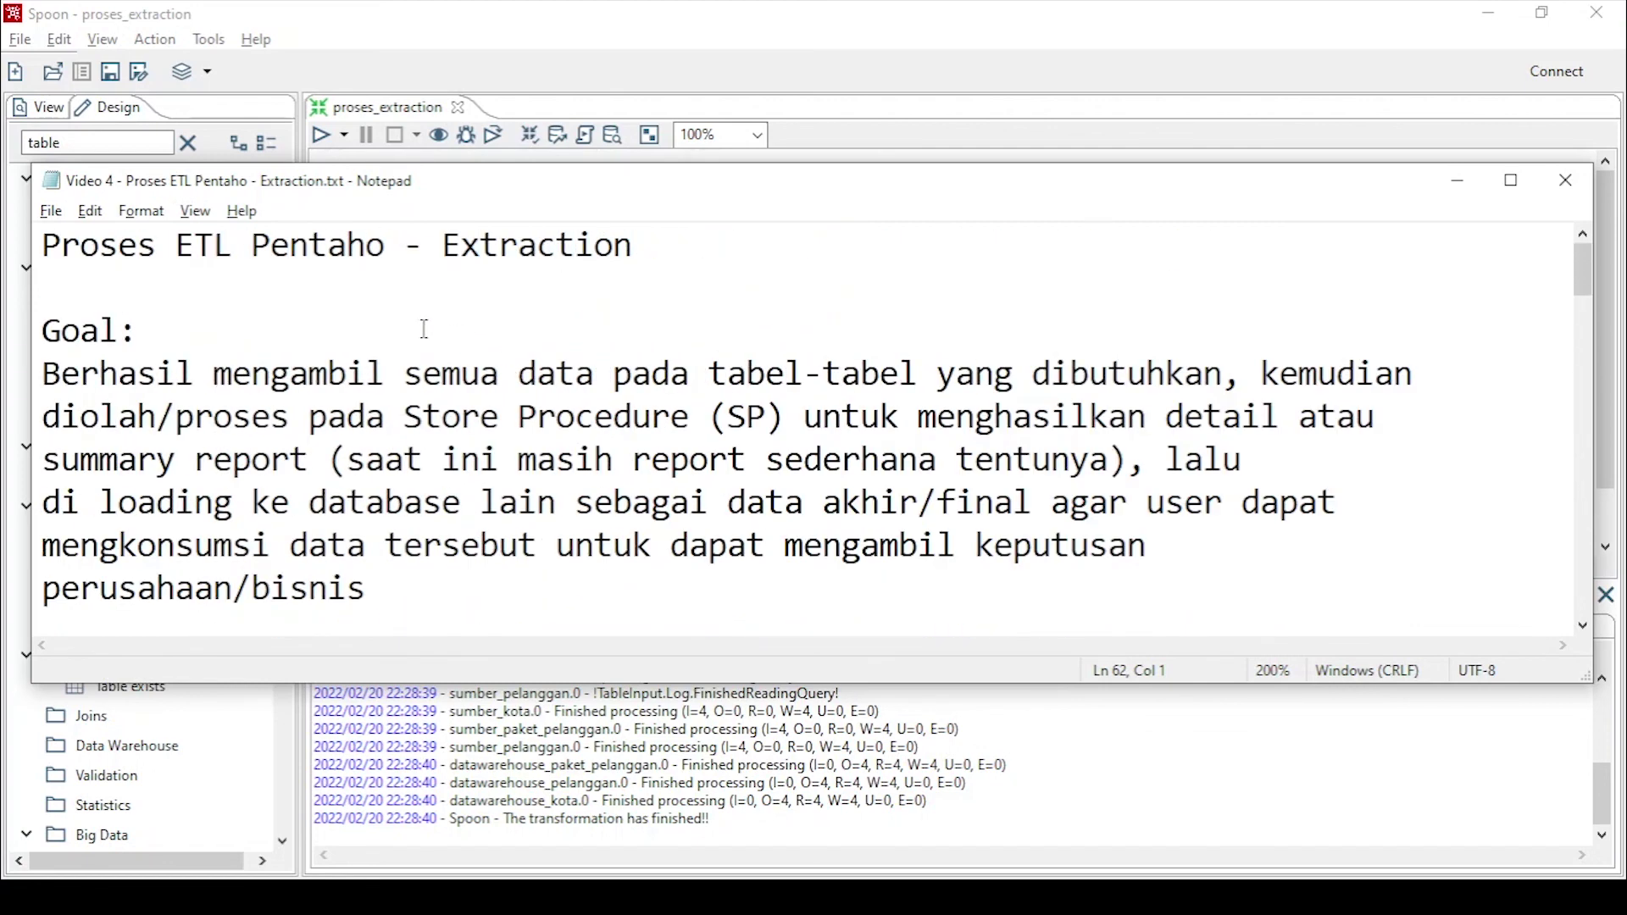
double_click(479, 245)
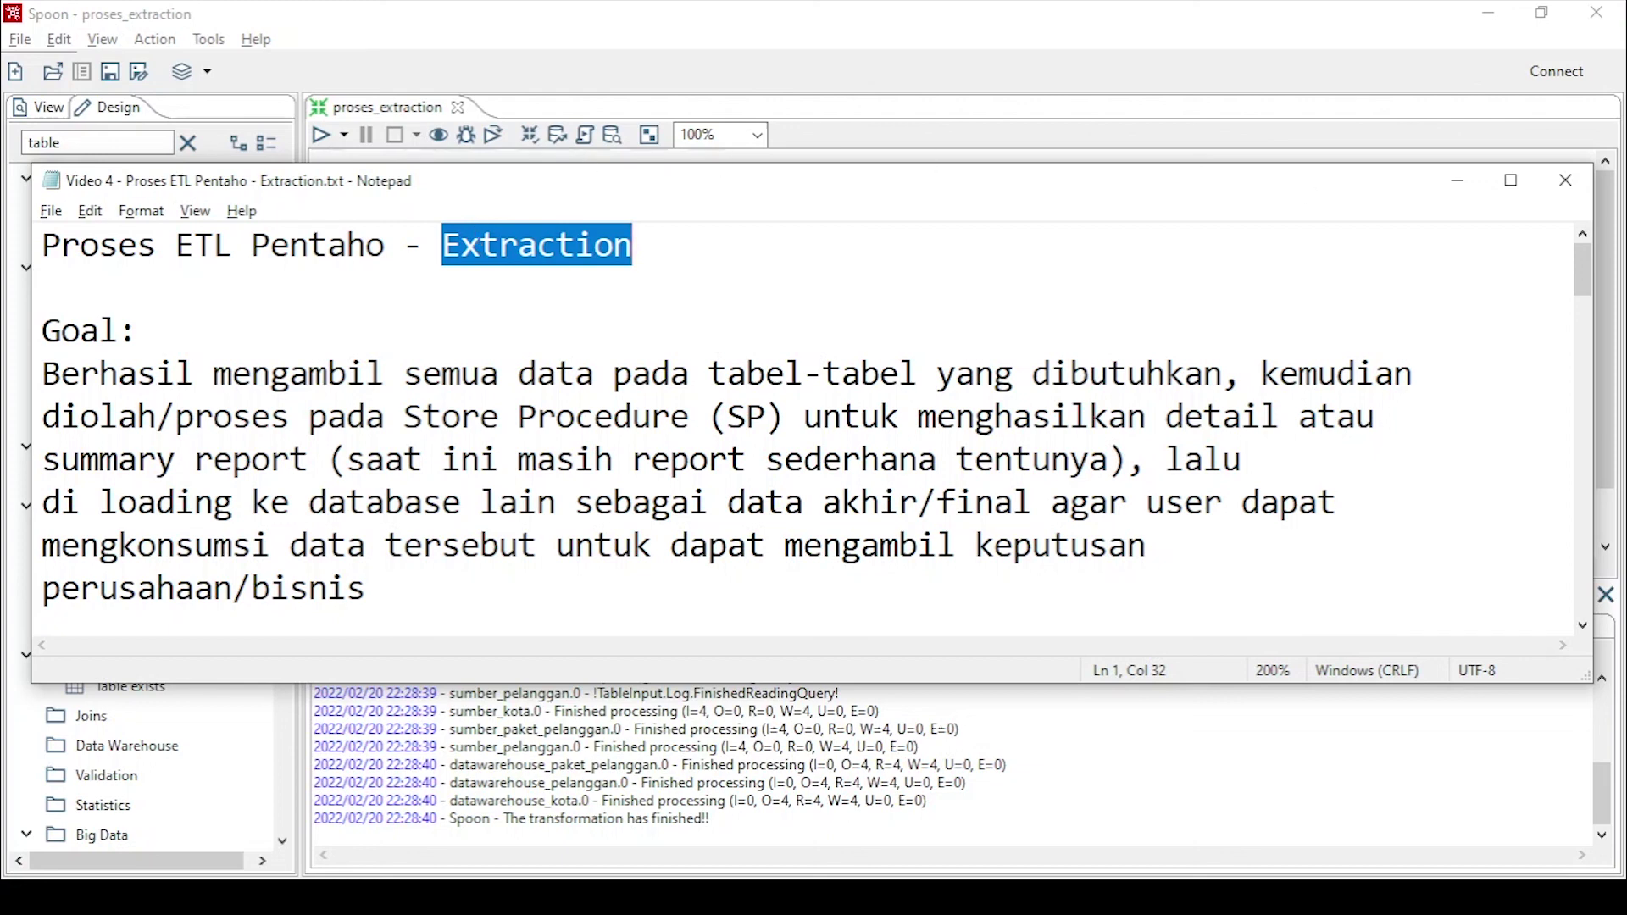
key(alt+Tab)
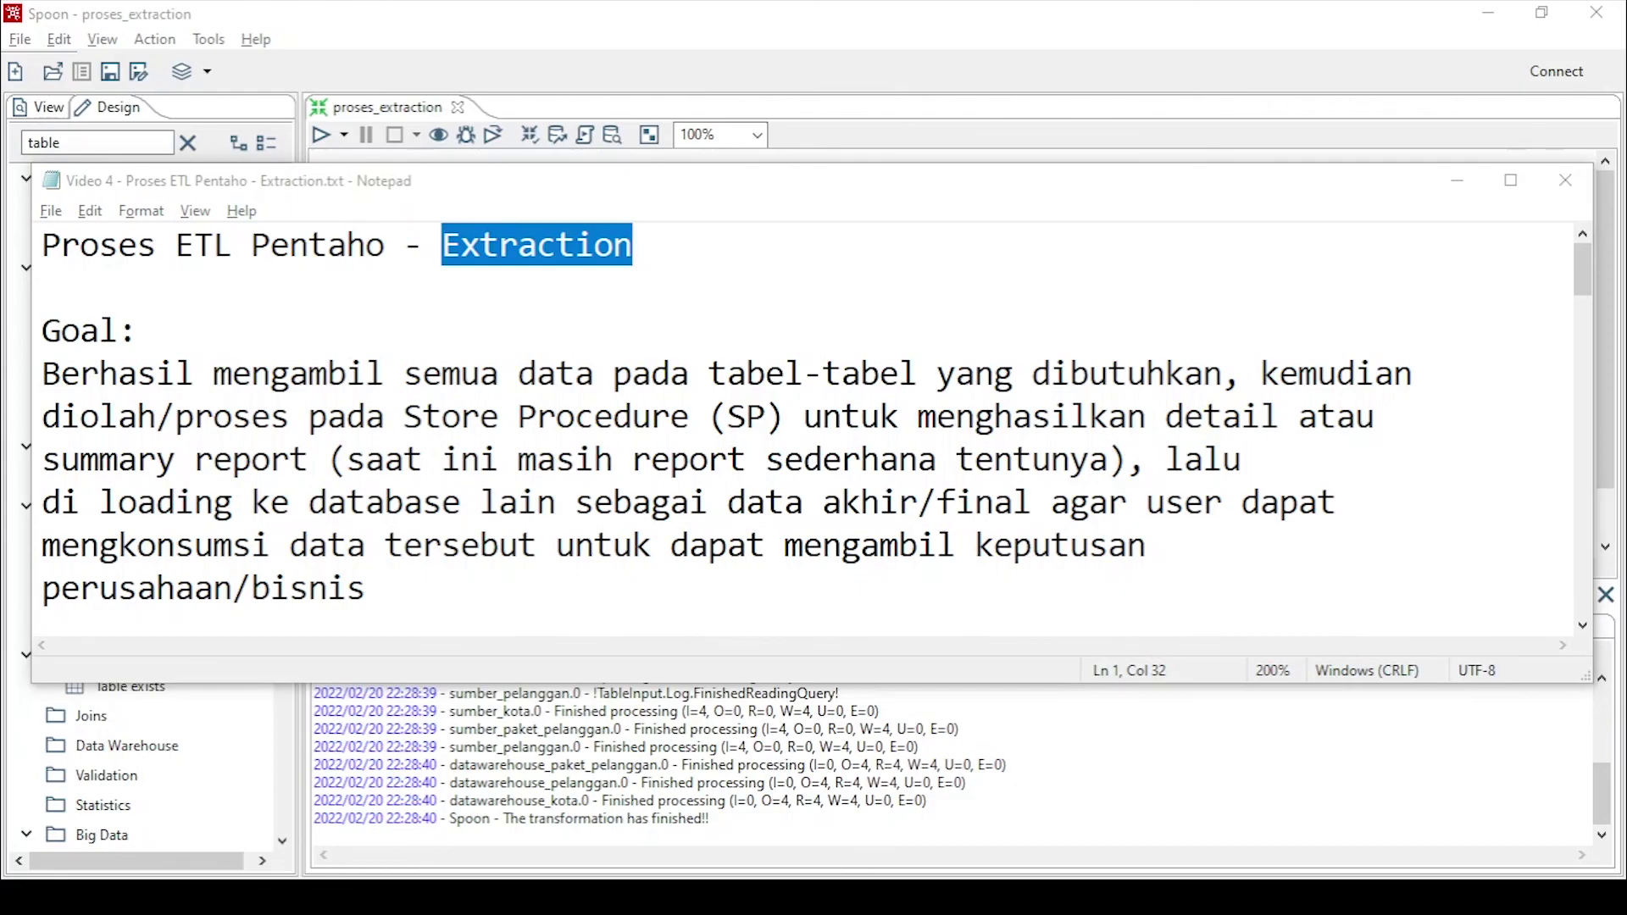